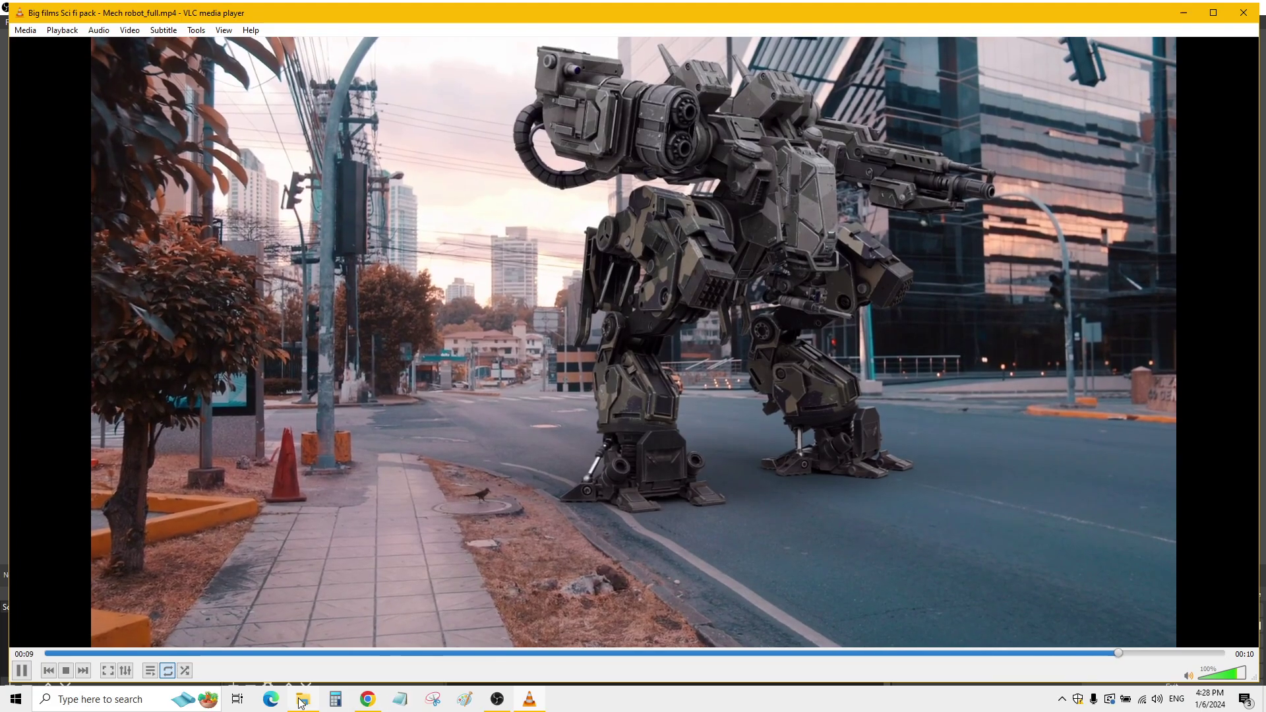
click(353, 701)
click(261, 576)
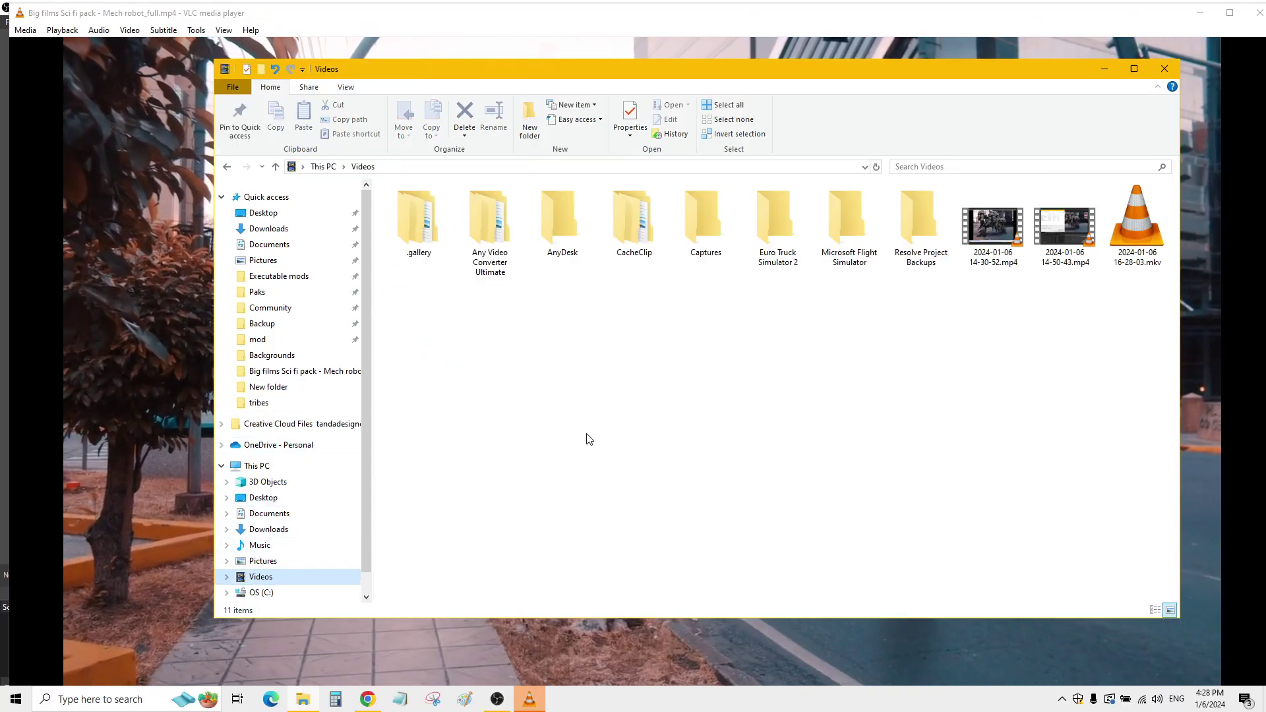
double_click(993, 228)
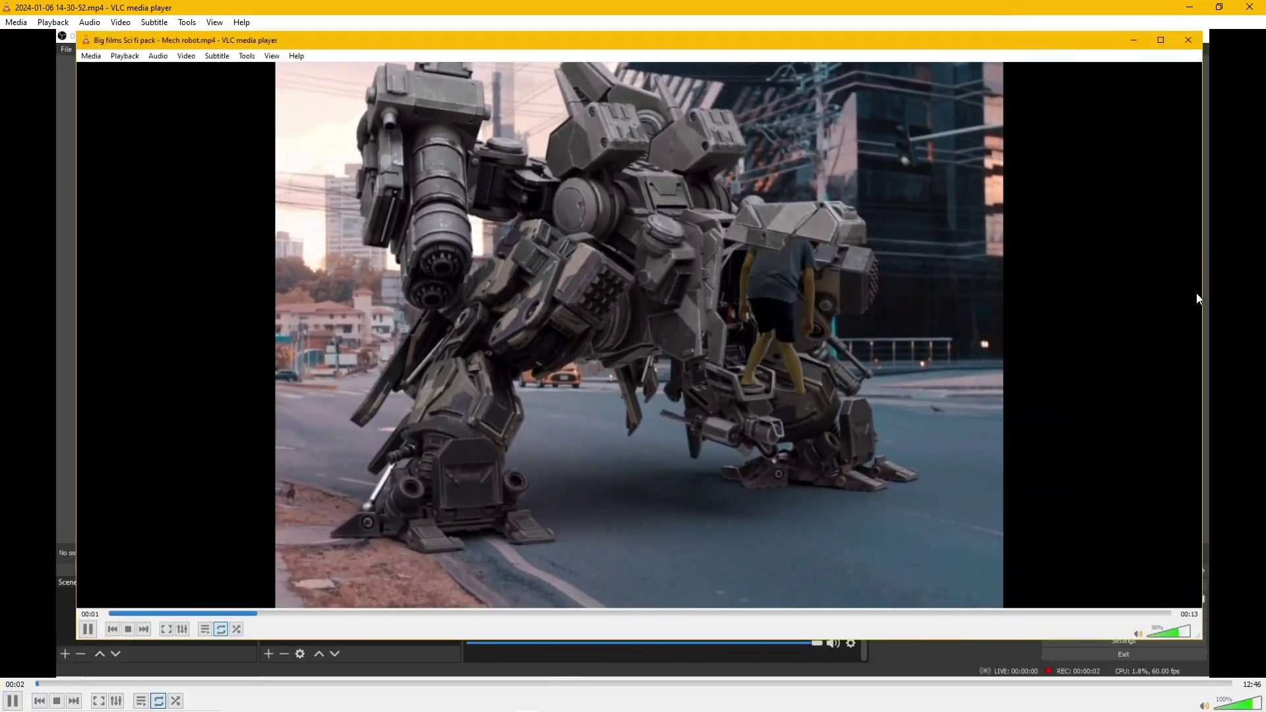
scroll(1216, 580, up, 5)
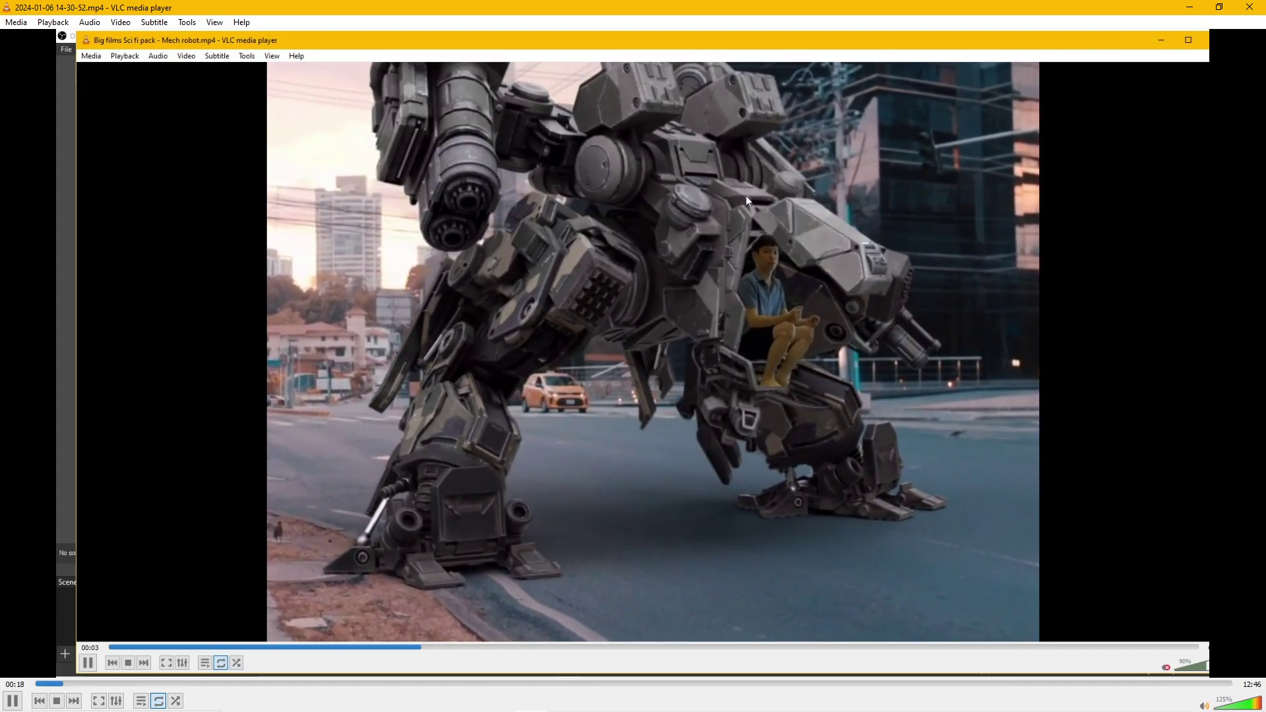
Step: Toggle the playing video into fullscreen and back, then switch to fullscreen from the Video menu
double_click(1212, 300)
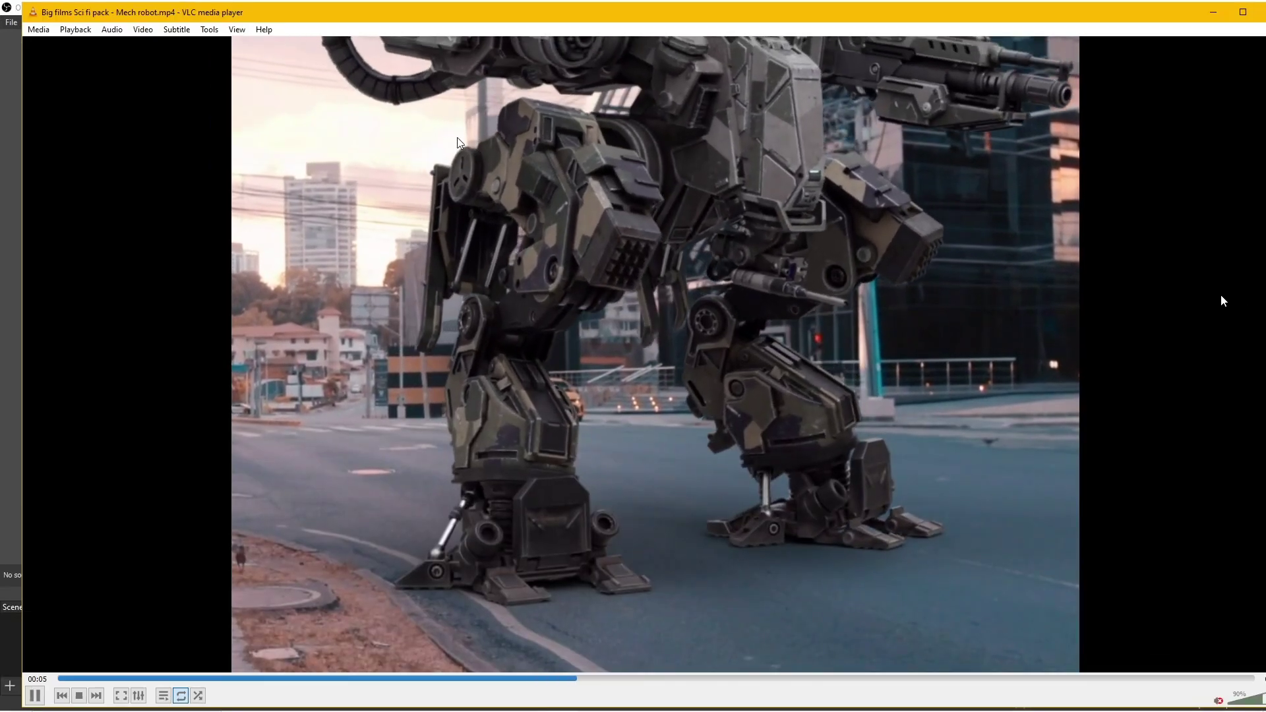
double_click(1217, 307)
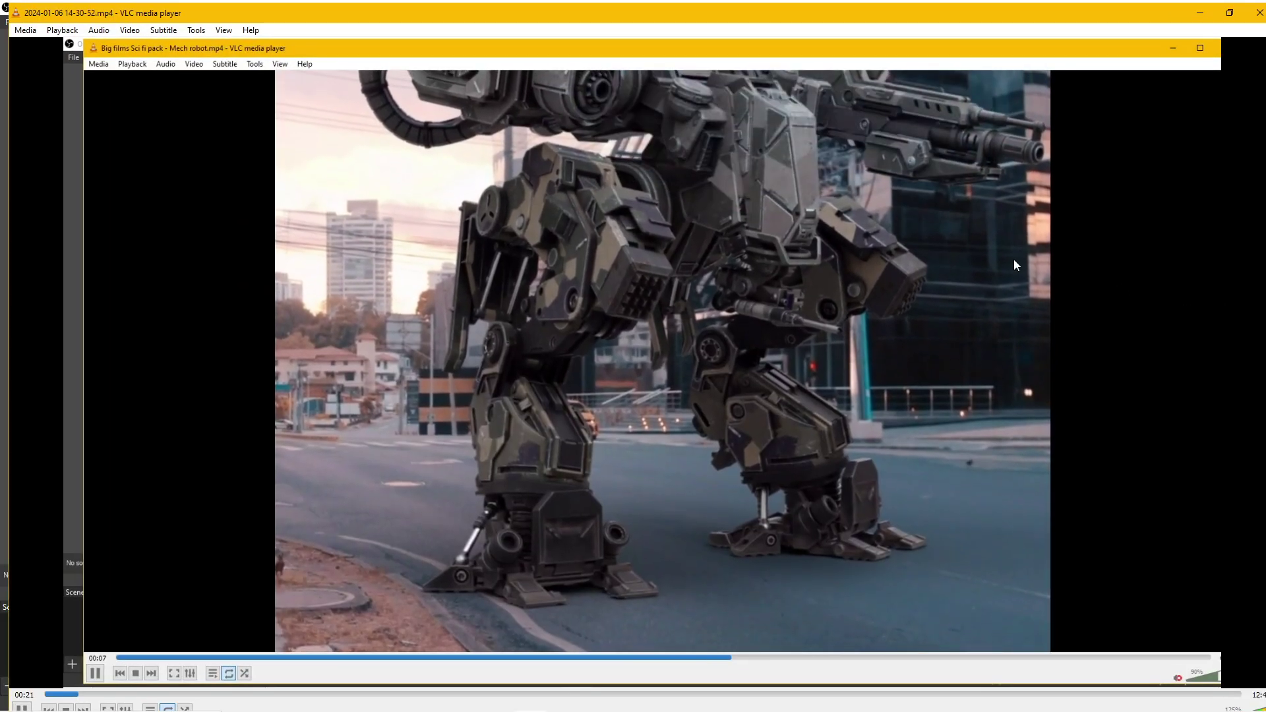
click(121, 22)
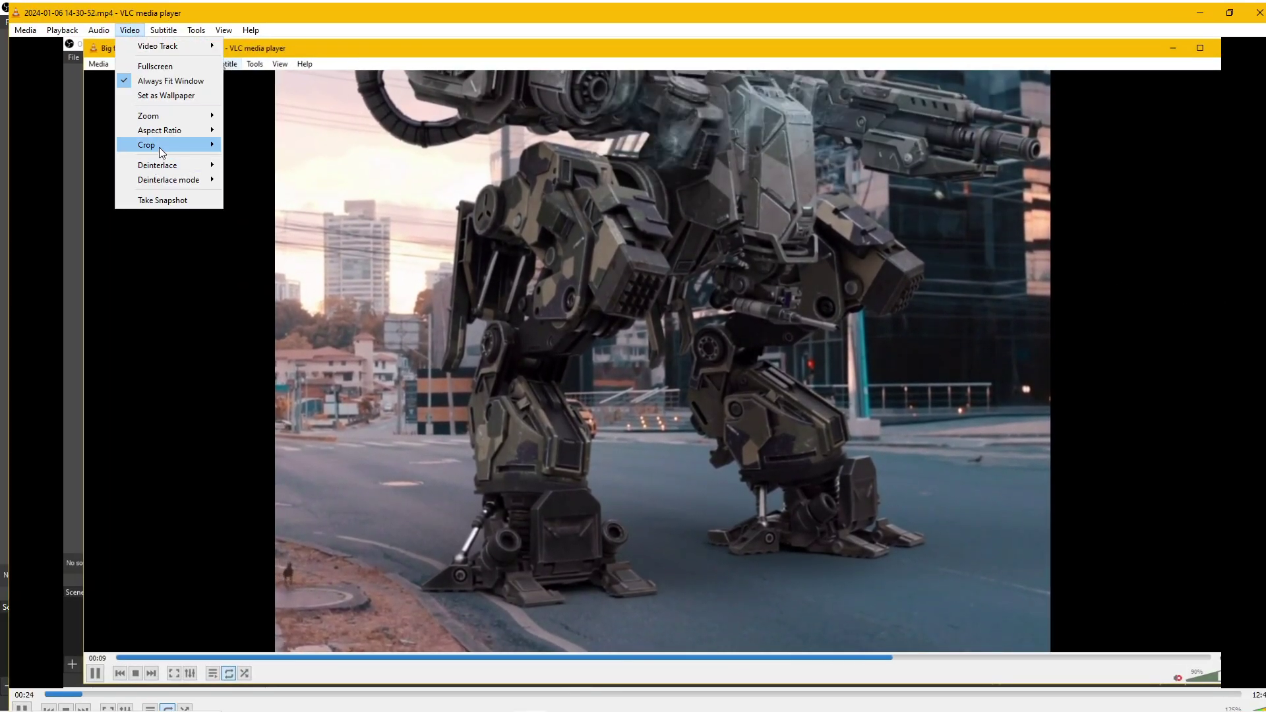
click(156, 66)
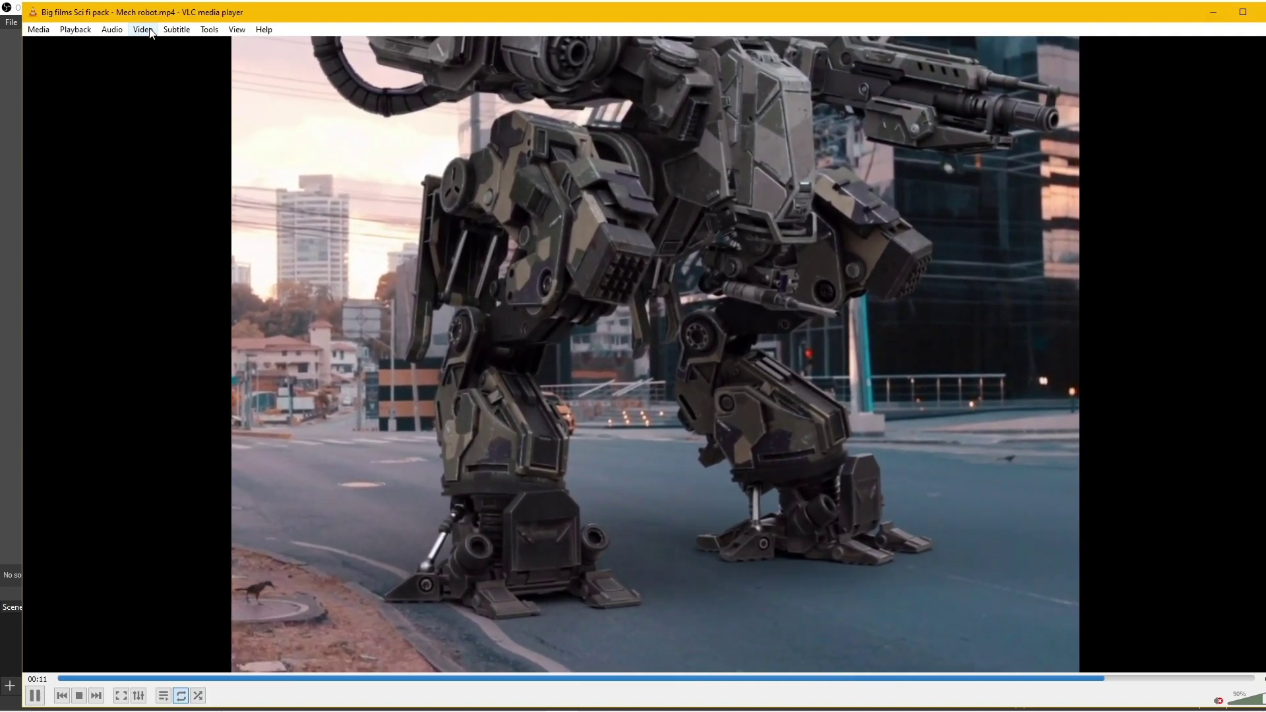
Step: Fit the player window to the video size, then maximize the Mech robot.mp4 window
click(151, 33)
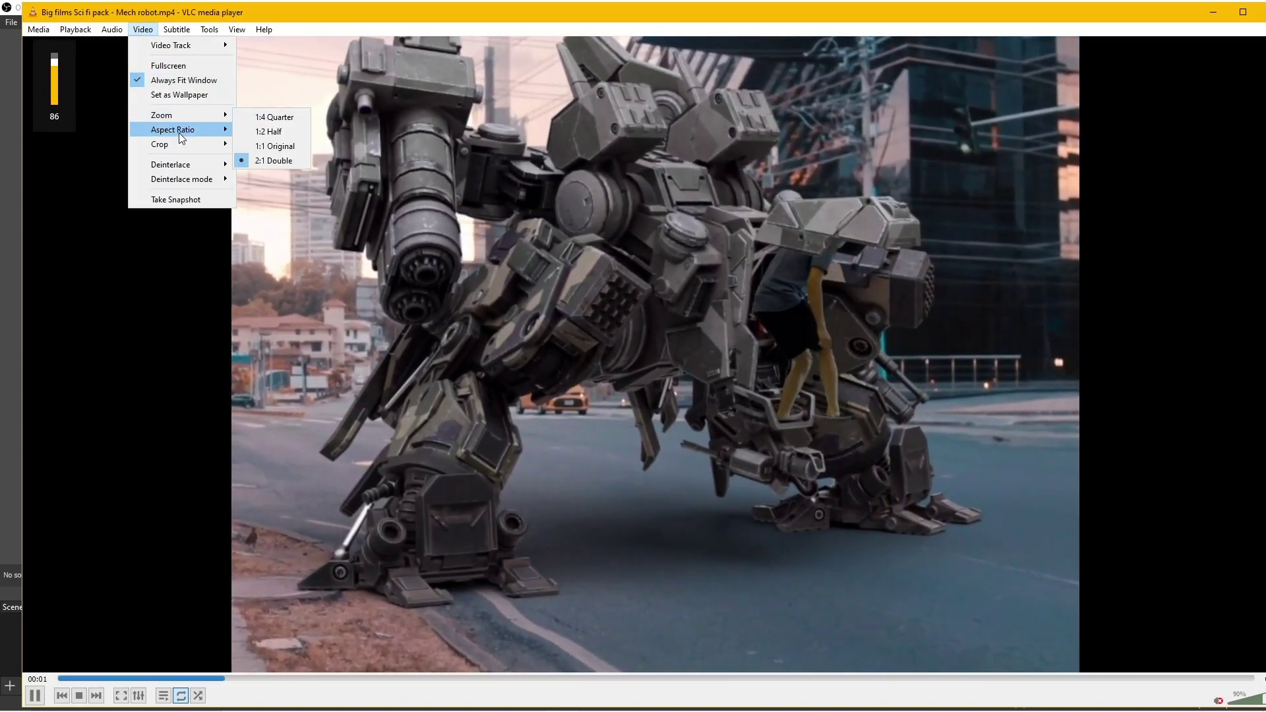
mouse_move(181, 145)
click(267, 145)
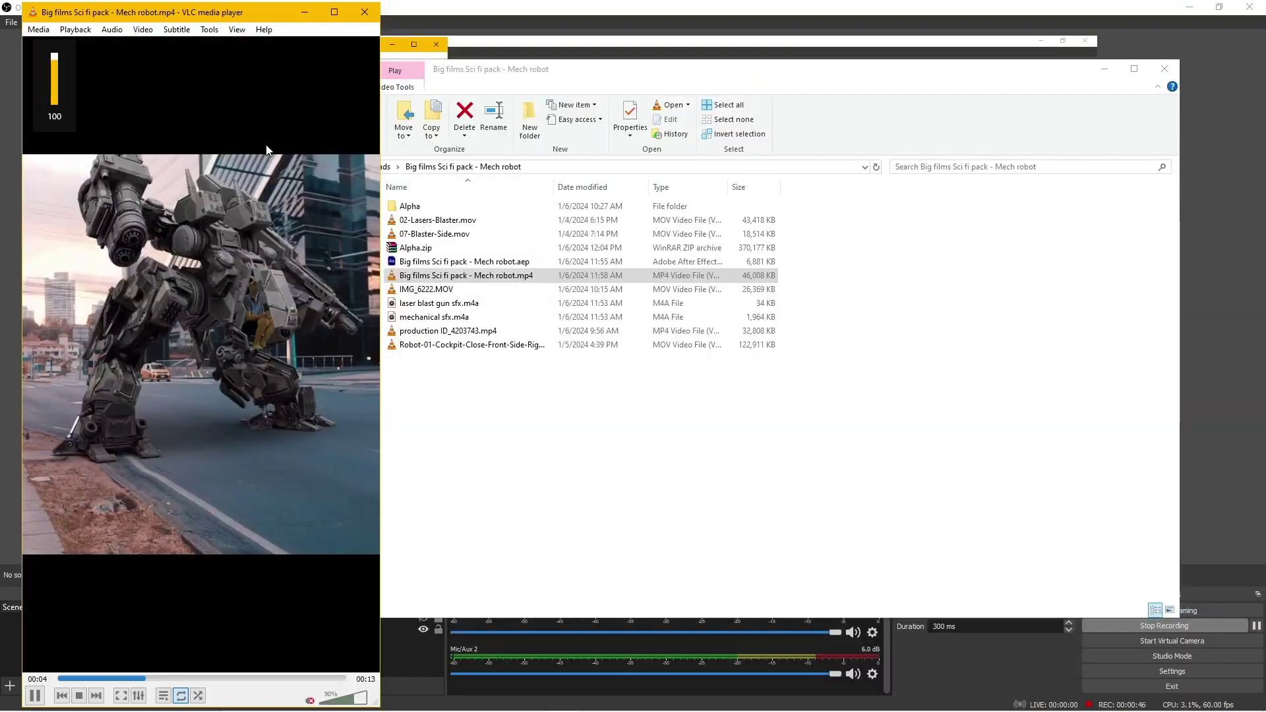
click(334, 12)
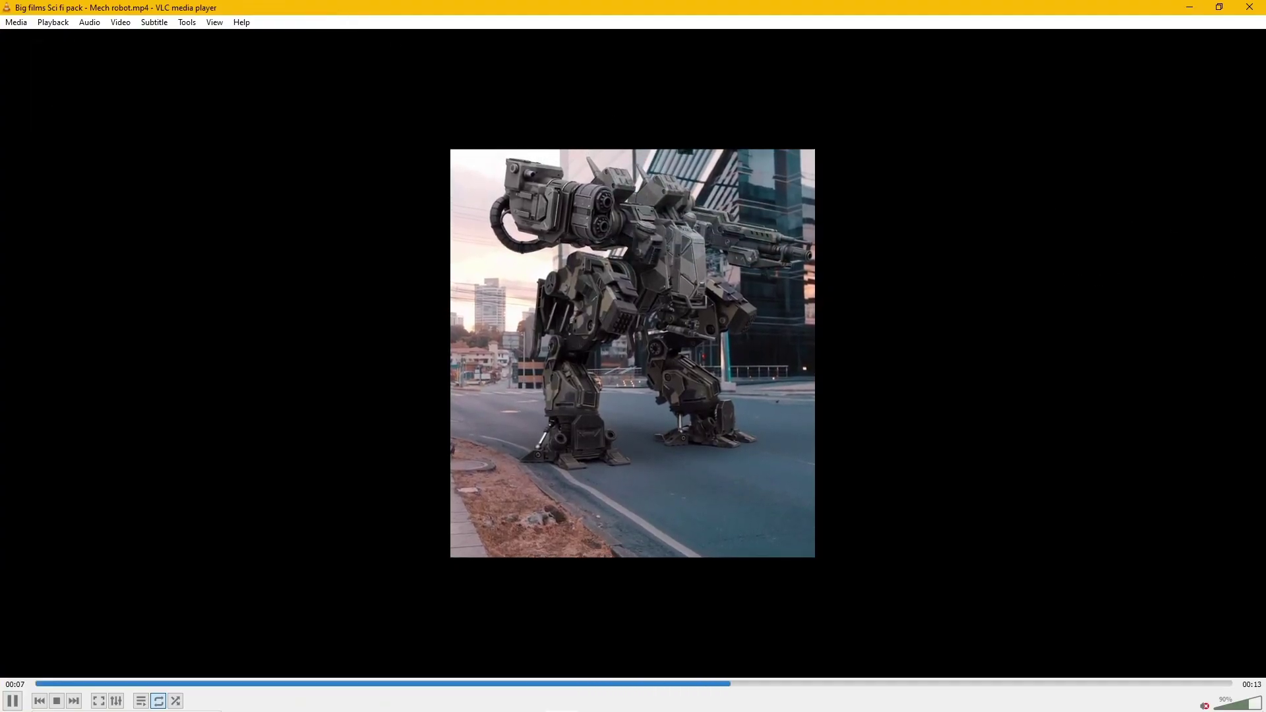
Step: Close the Mech robot video player so the SCI-FI Infinity Pack shop page remains
mouse_move(475, 698)
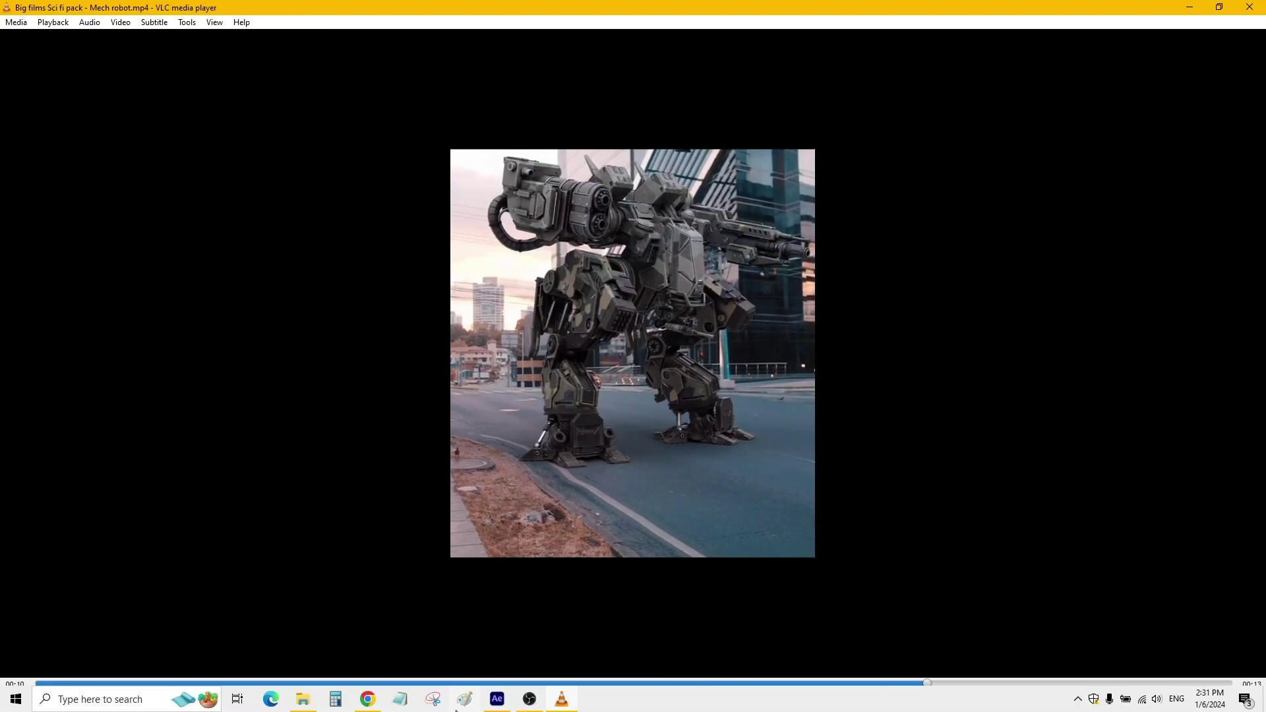
click(373, 706)
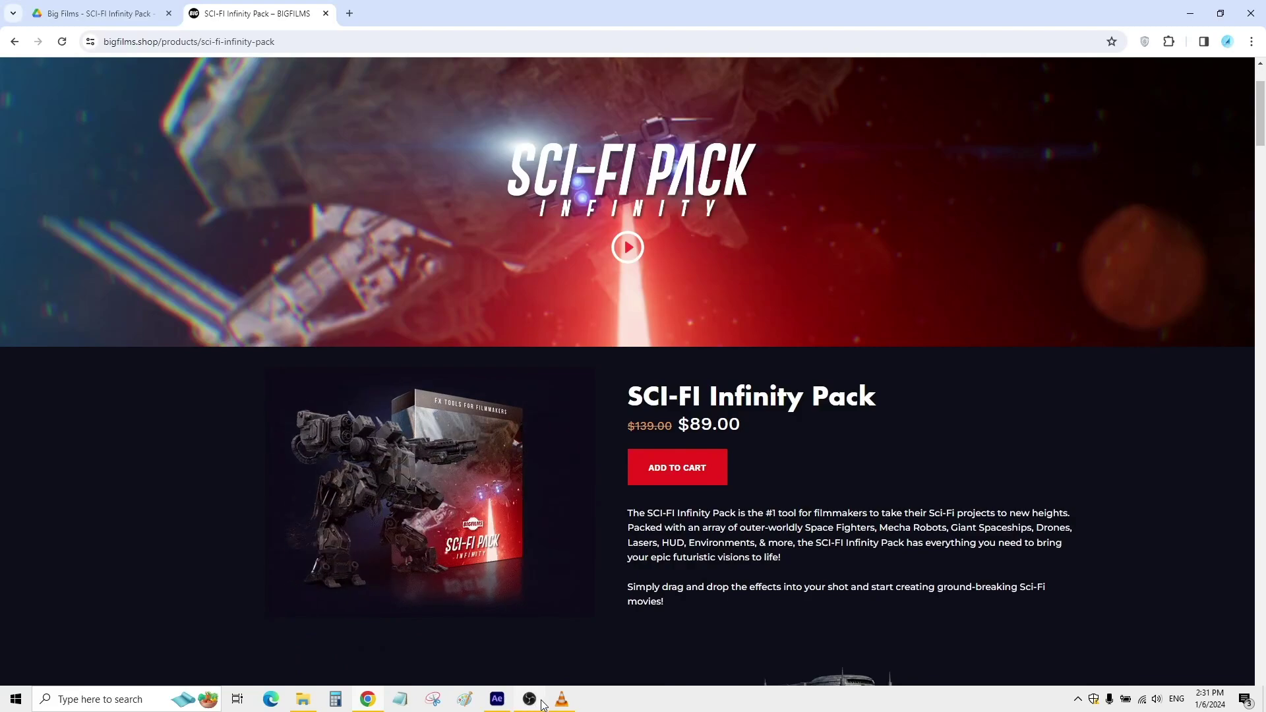
scroll(553, 545, down, 2)
click(562, 699)
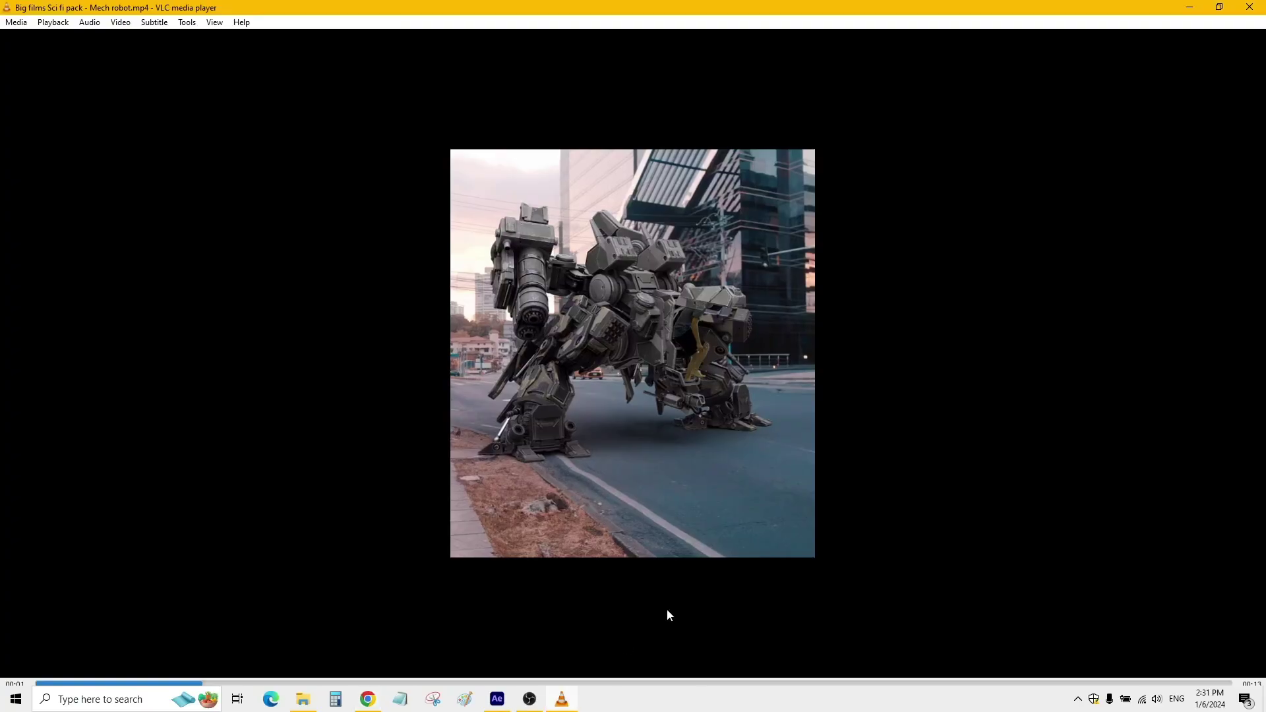
click(1257, 8)
Step: Scroll the SCI-FI Infinity Pack page down to the FAQ and Instagram grid, then return to Drive
scroll(679, 465, up, 4)
scroll(679, 464, down, 3)
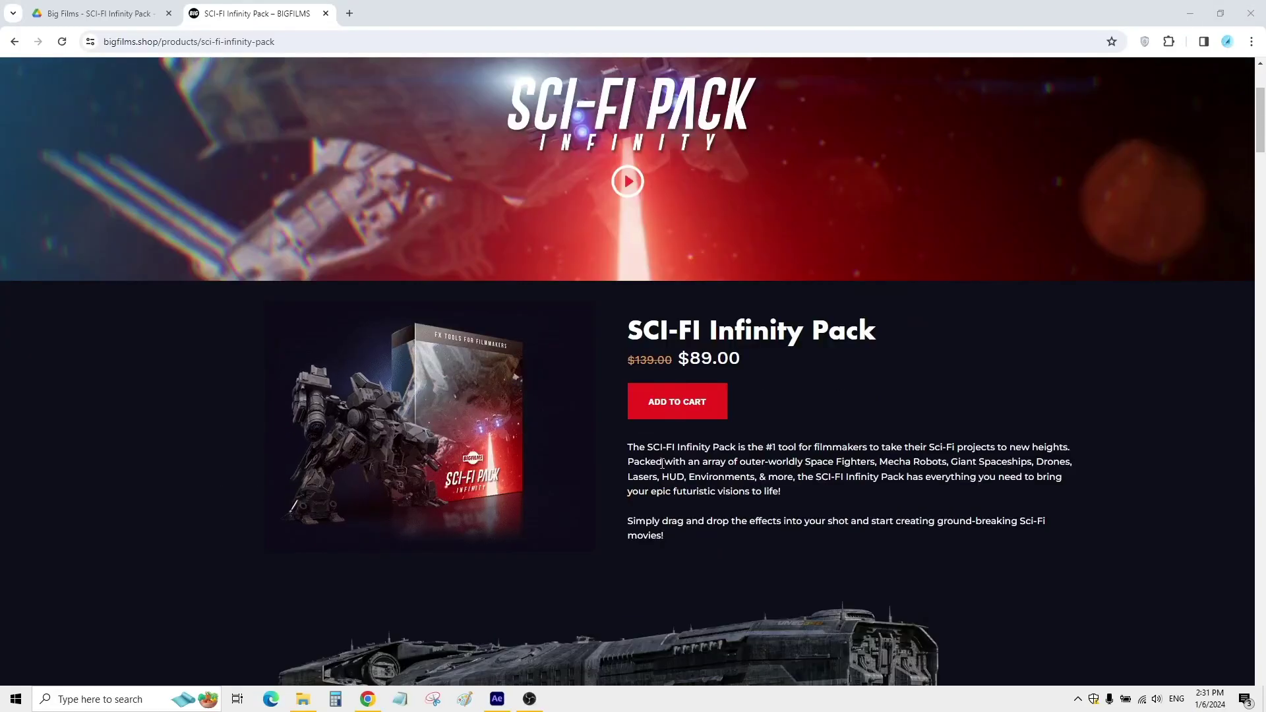
scroll(650, 472, down, 2)
scroll(650, 472, down, 5)
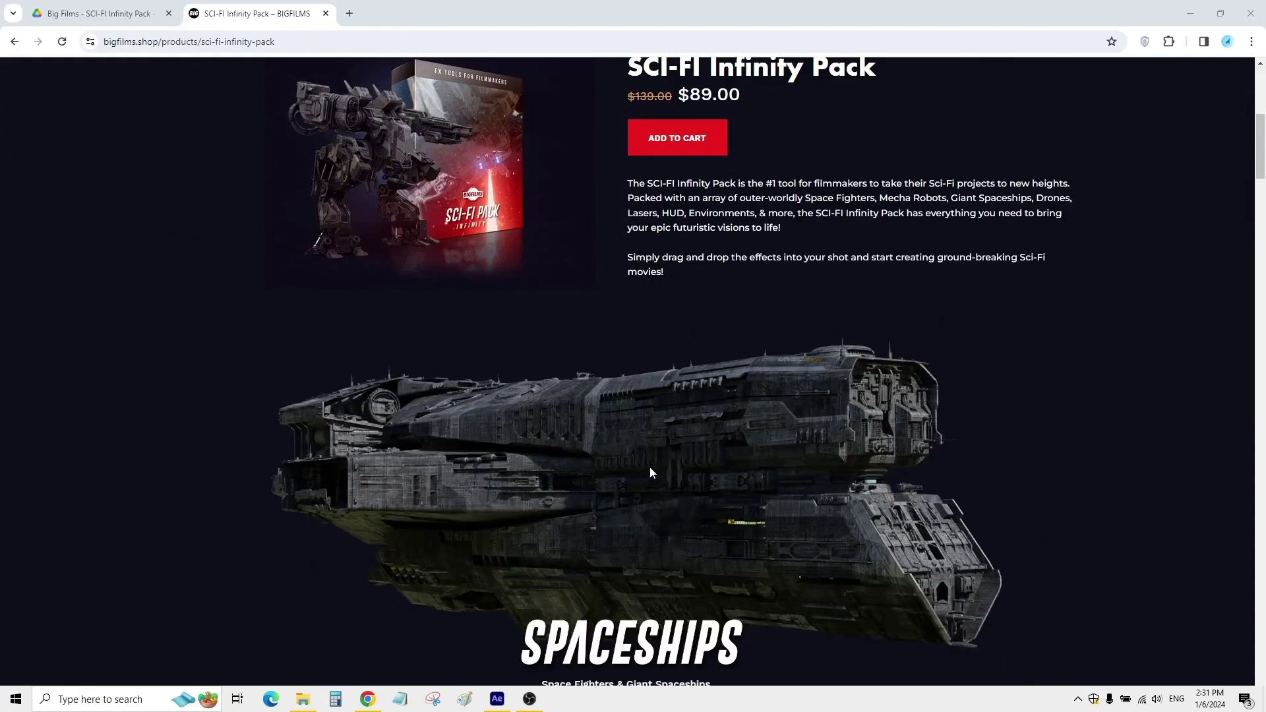
scroll(651, 472, down, 5)
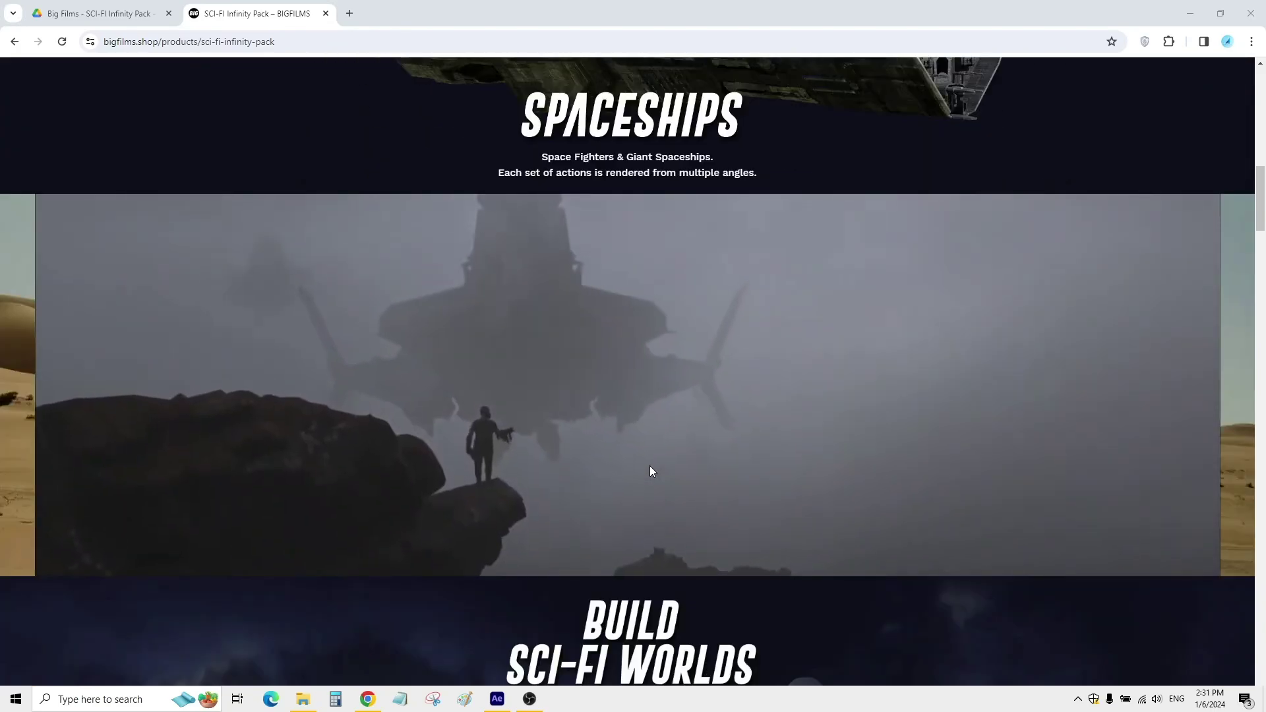
scroll(650, 473, down, 1)
scroll(650, 465, down, 3)
scroll(650, 465, down, 4)
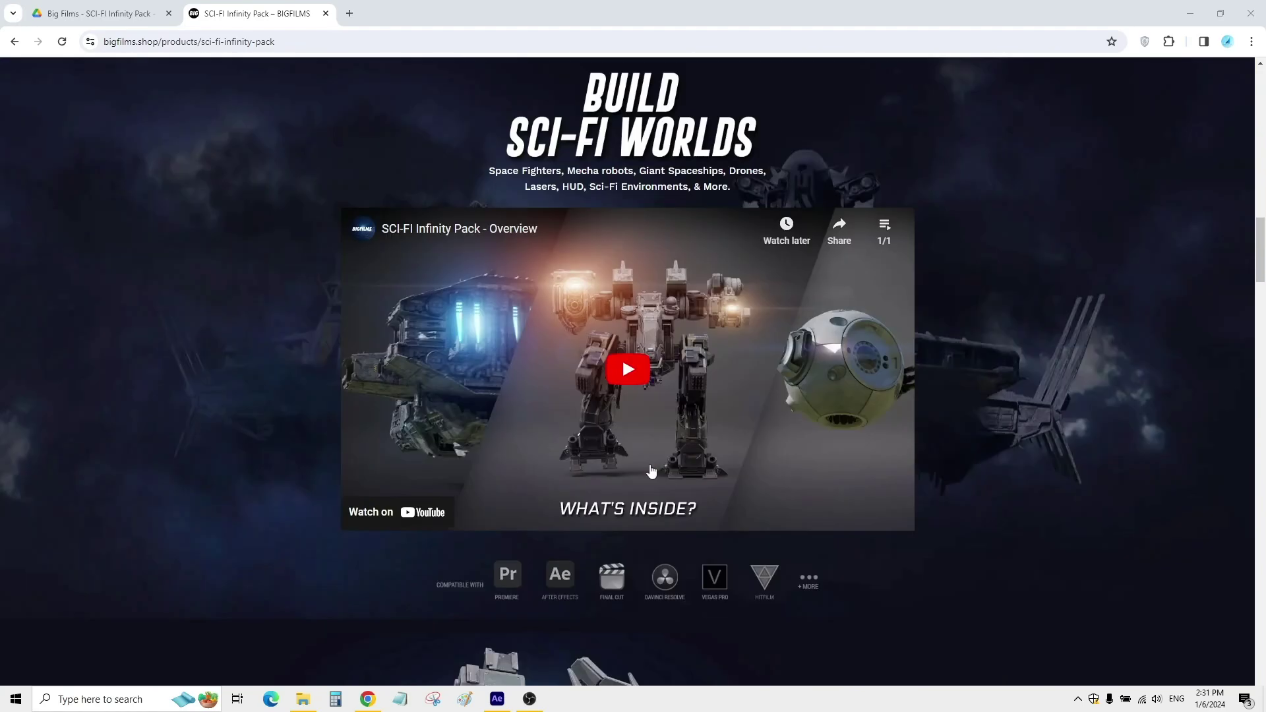
scroll(650, 458, down, 4)
scroll(650, 457, down, 3)
scroll(652, 457, down, 4)
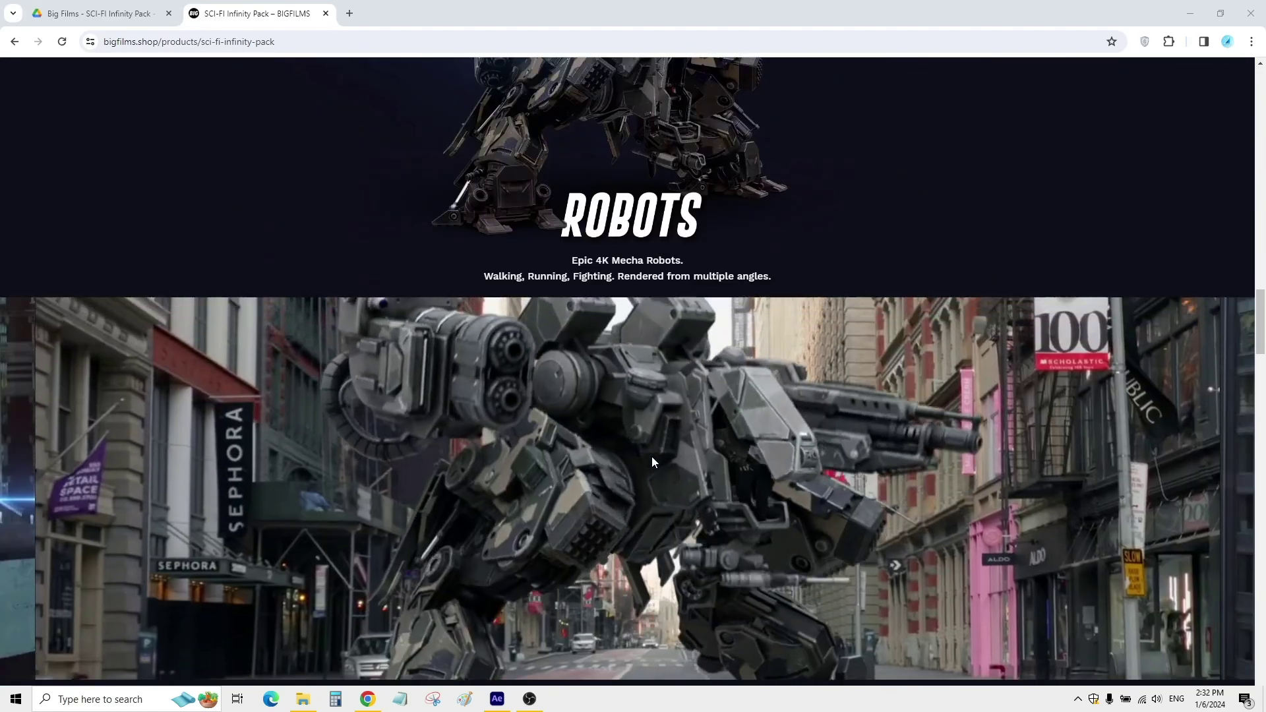
scroll(651, 456, down, 3)
scroll(651, 461, down, 4)
scroll(651, 461, down, 4)
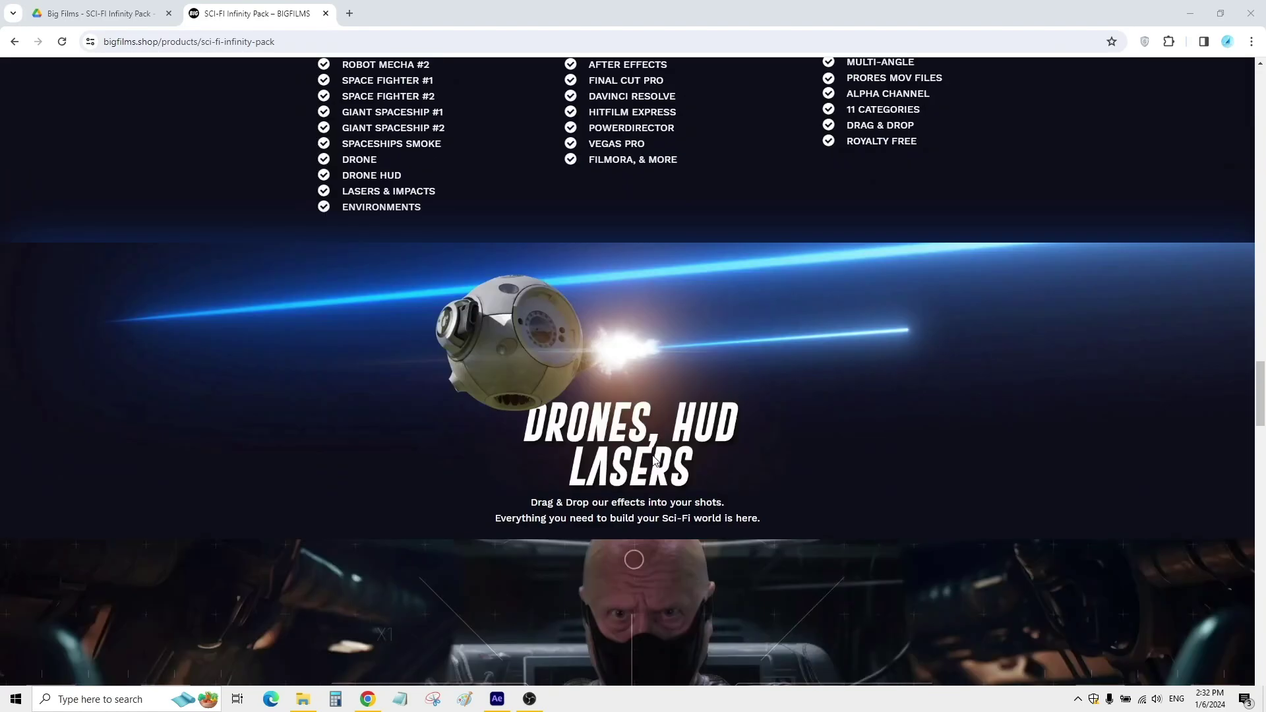
scroll(651, 459, down, 4)
scroll(653, 460, down, 6)
scroll(653, 460, down, 3)
scroll(653, 460, down, 4)
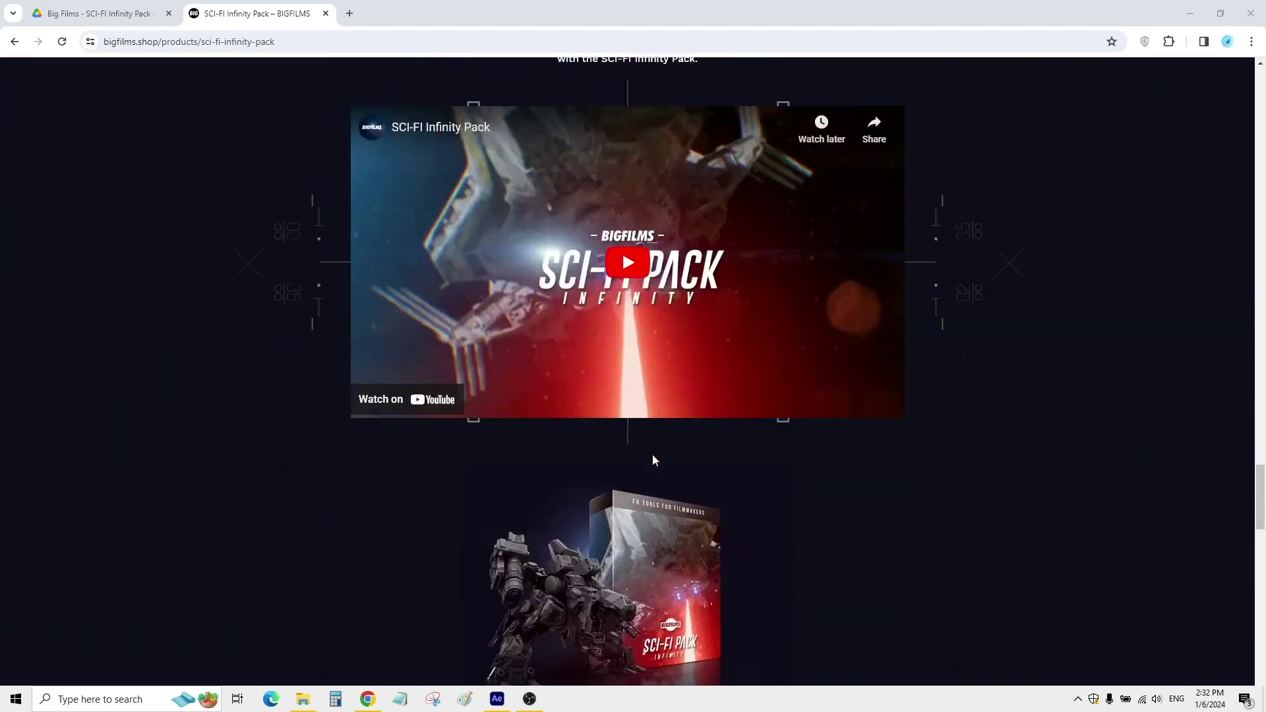
scroll(653, 459, down, 5)
scroll(652, 459, down, 5)
scroll(653, 457, down, 4)
scroll(652, 458, down, 7)
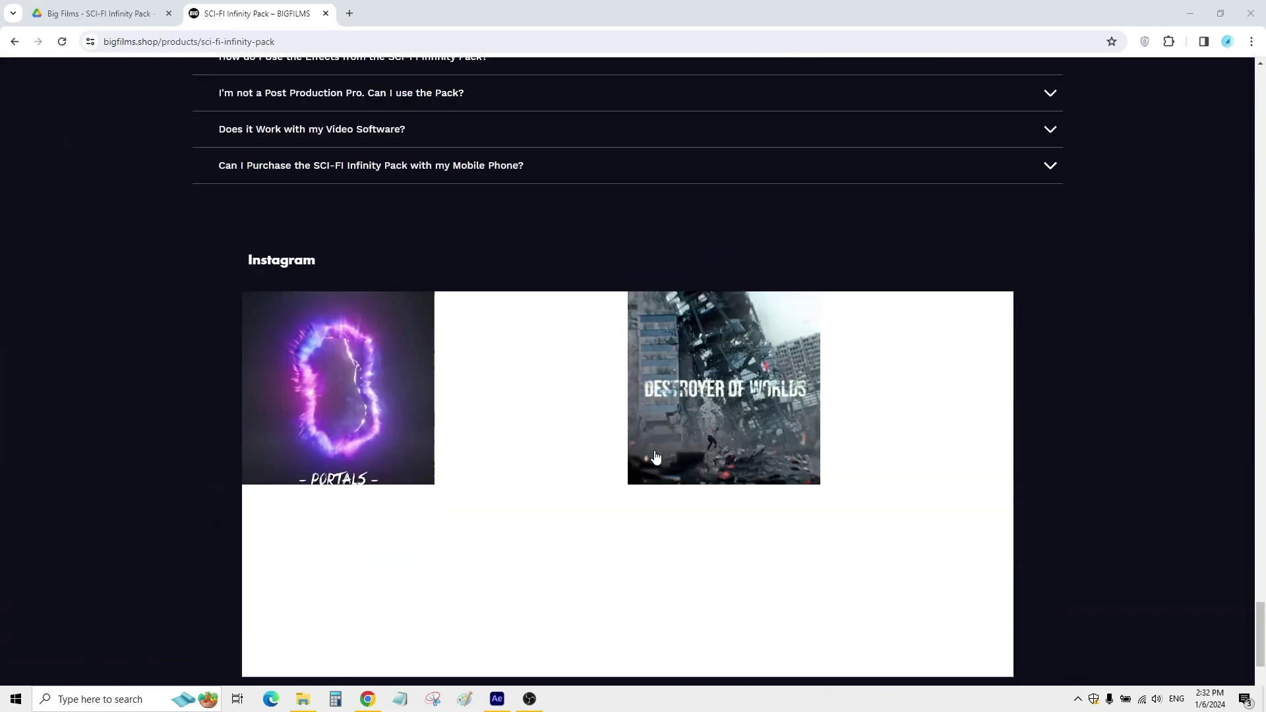
scroll(652, 456, down, 3)
click(99, 13)
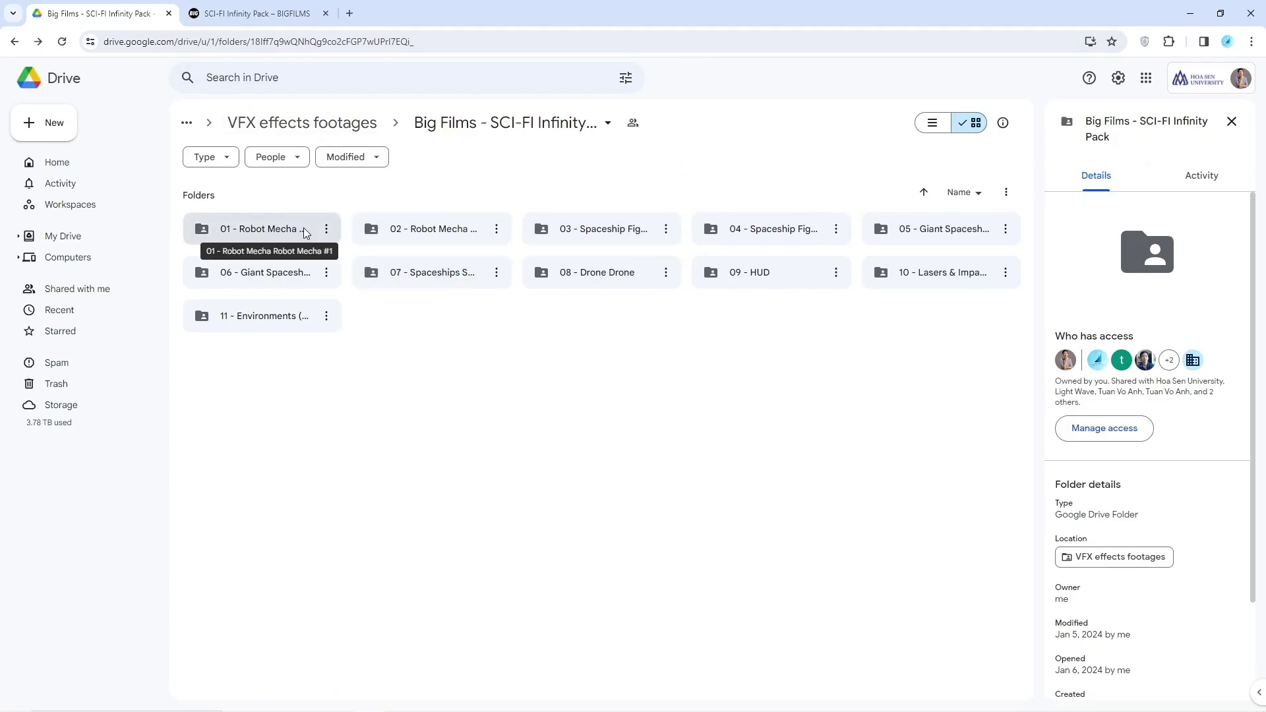
Step: Play Robot-01-Walk-Front-Side-Right.mov from 01 - Robot Mecha > Walk, then go back up
double_click(270, 237)
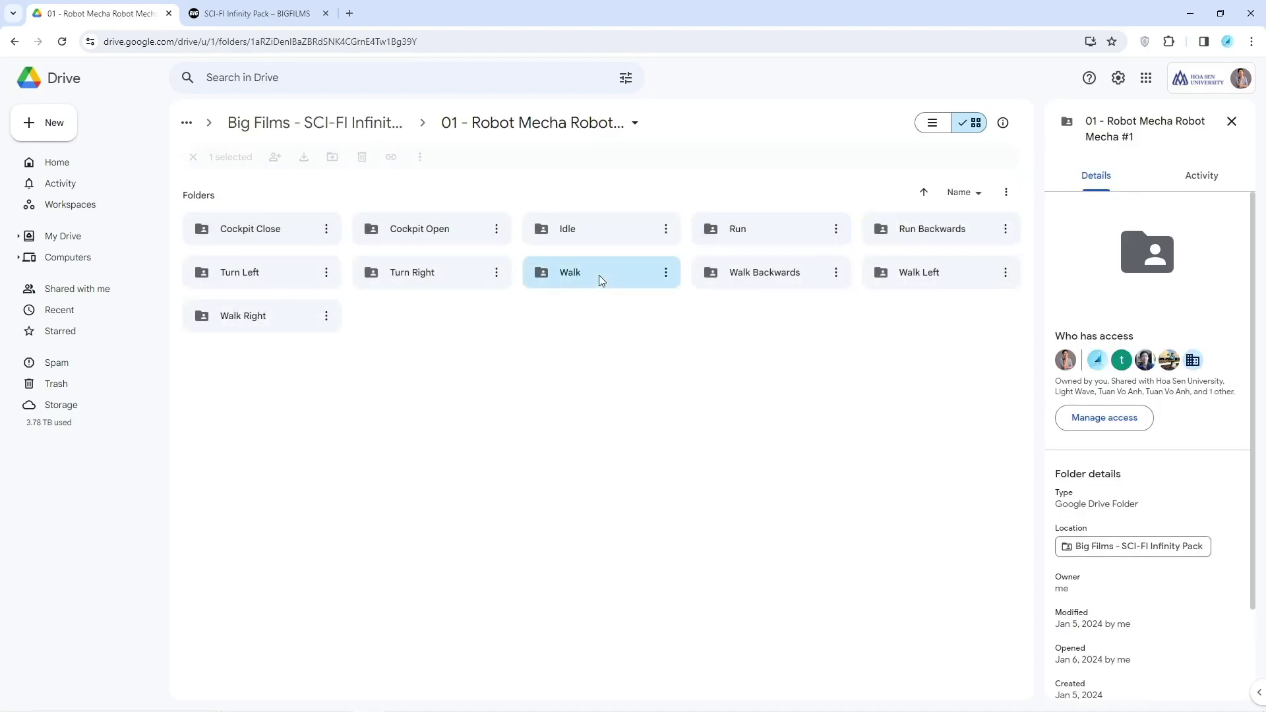
double_click(601, 279)
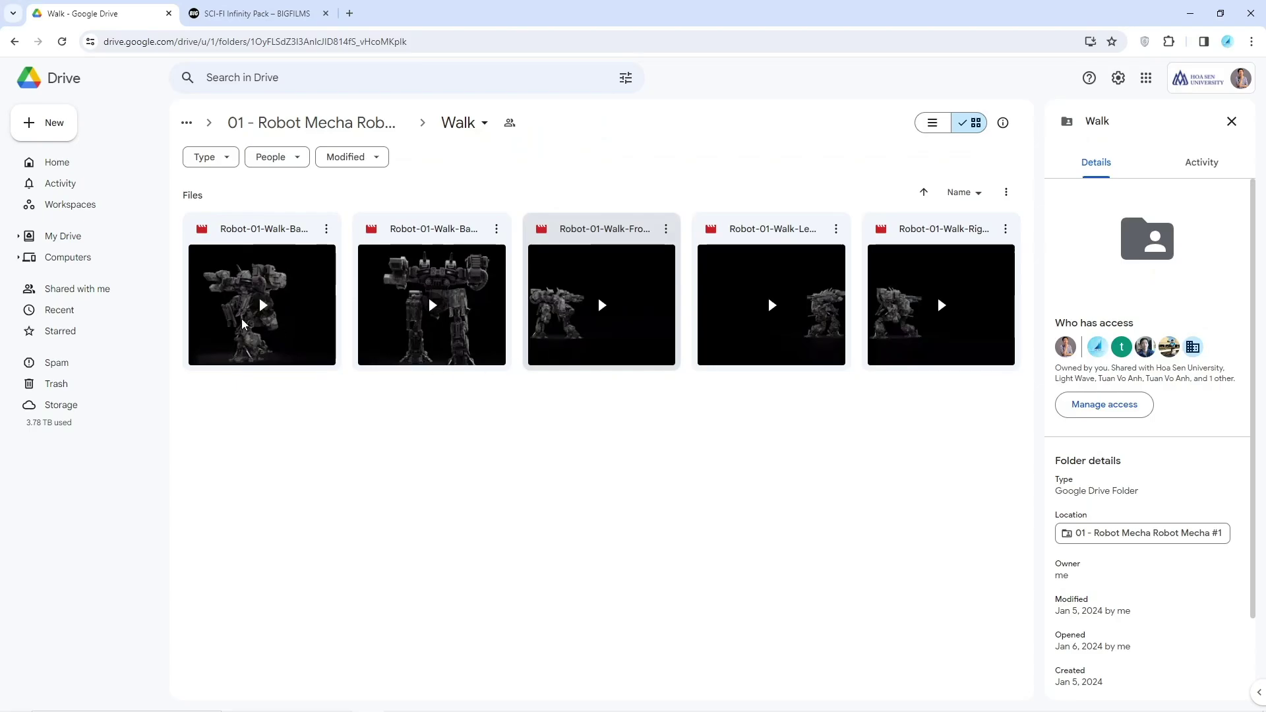
double_click(585, 341)
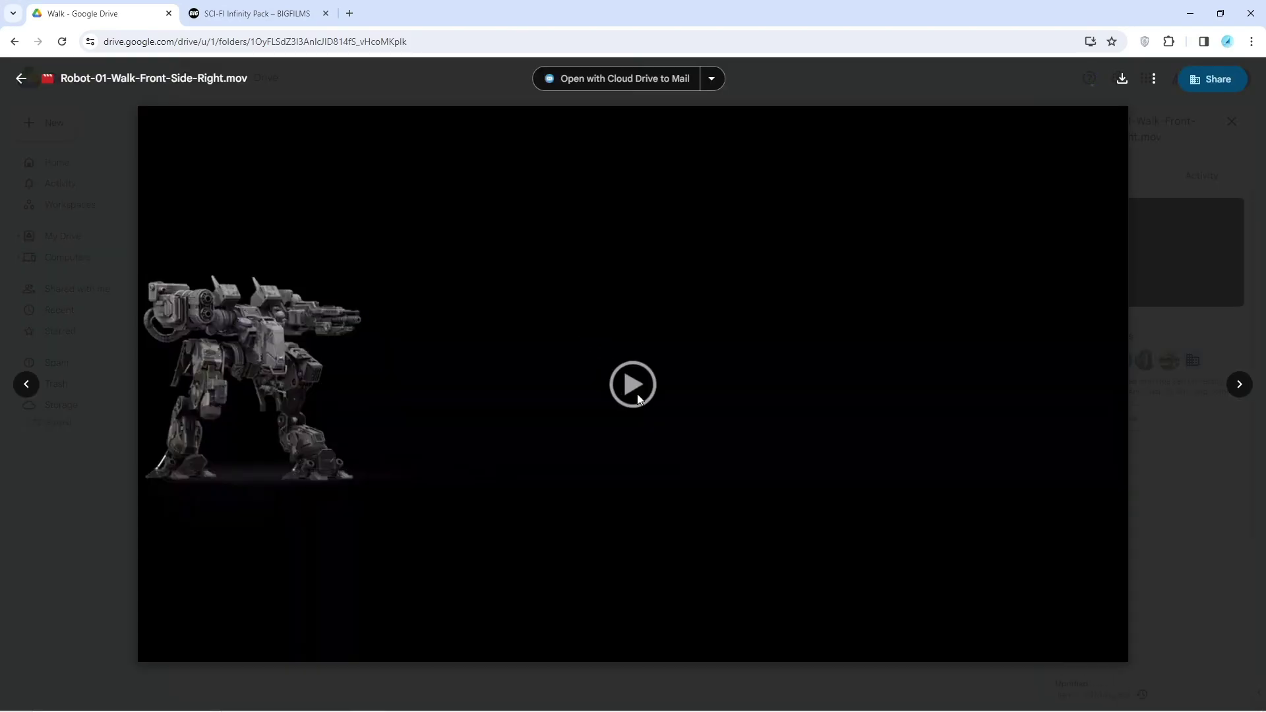
click(625, 408)
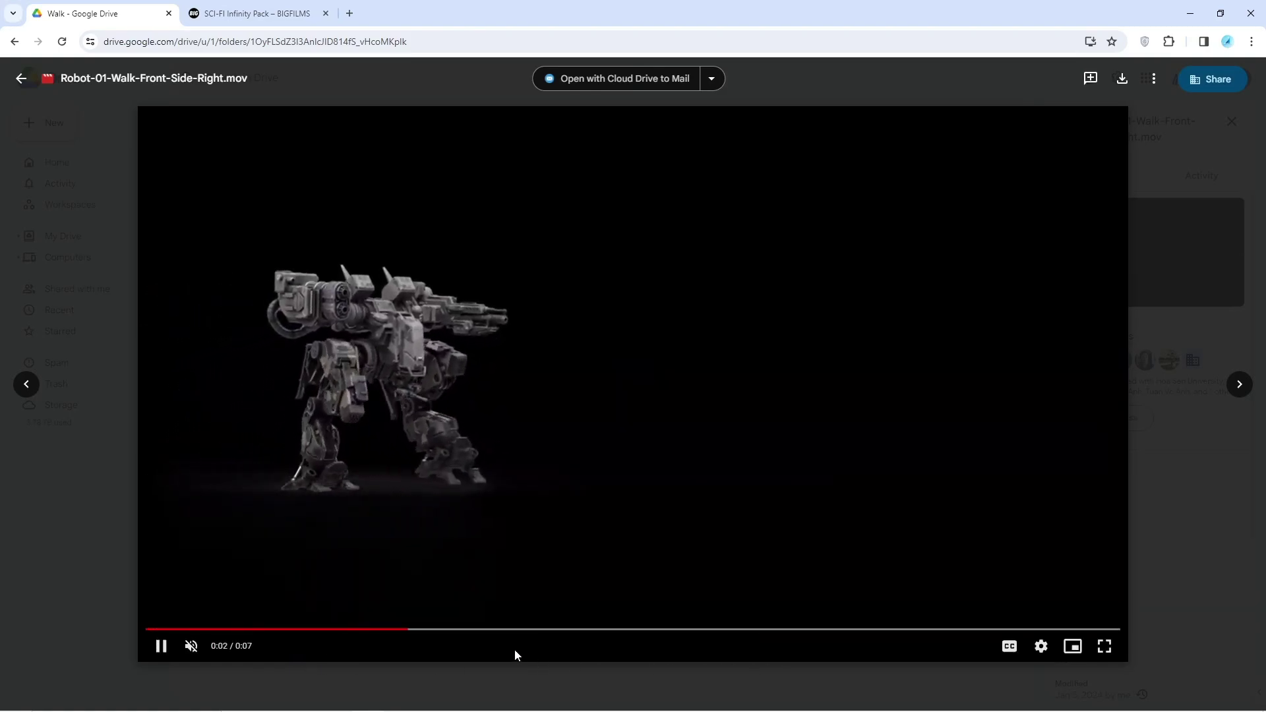
click(52, 566)
click(255, 128)
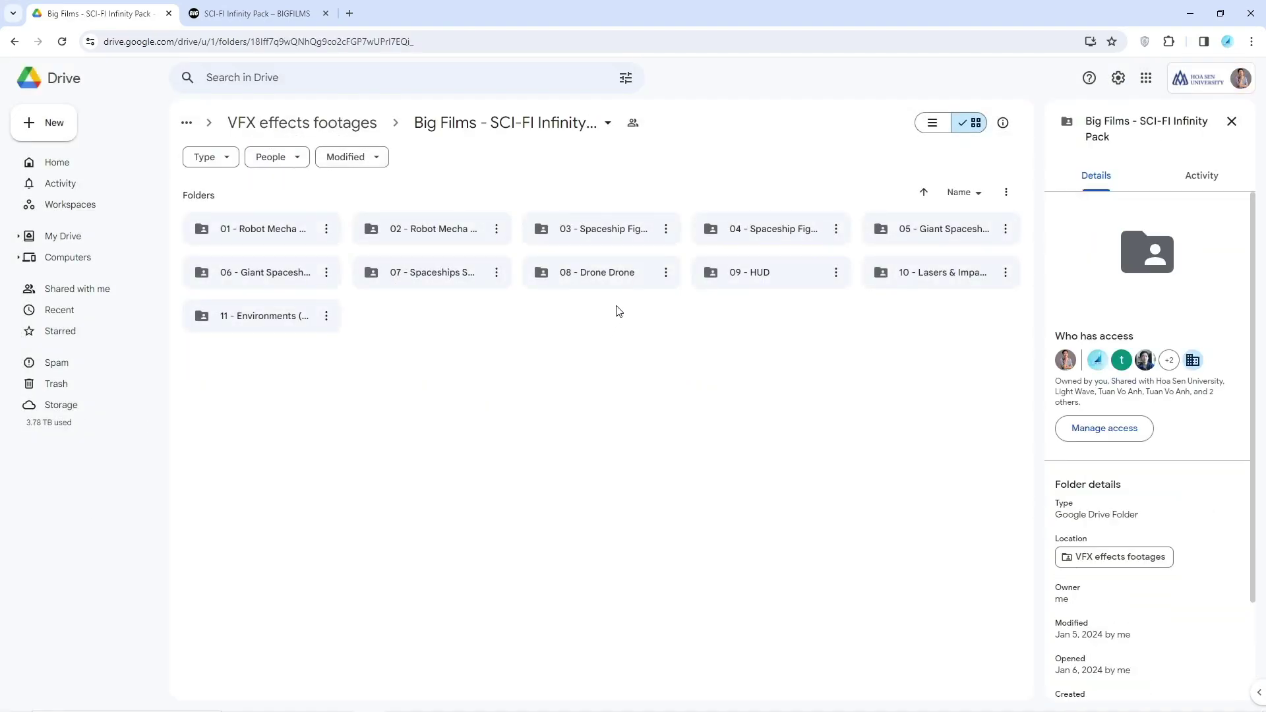
Step: Play 04-Spaceship-Fighter-1-Flying-Static-Back-Side.mov from 03 - Spaceship Fighter > 02 - Flying Static, then return up
double_click(620, 232)
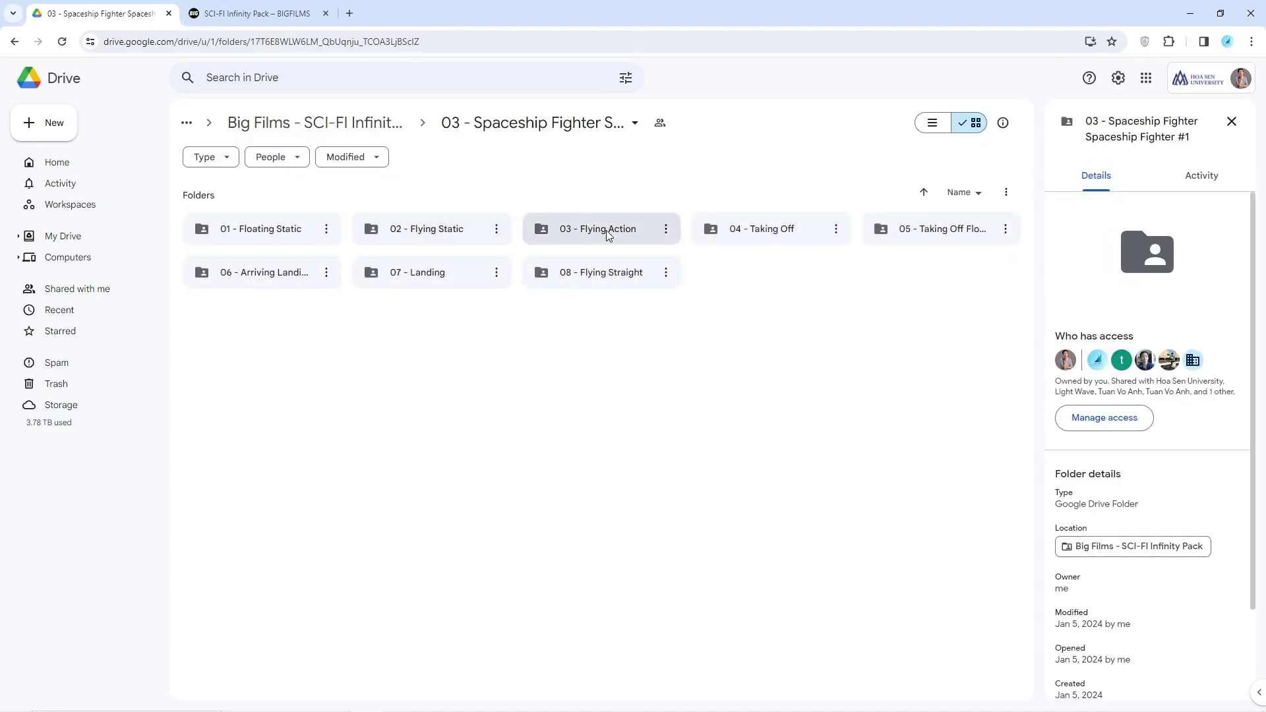
double_click(466, 233)
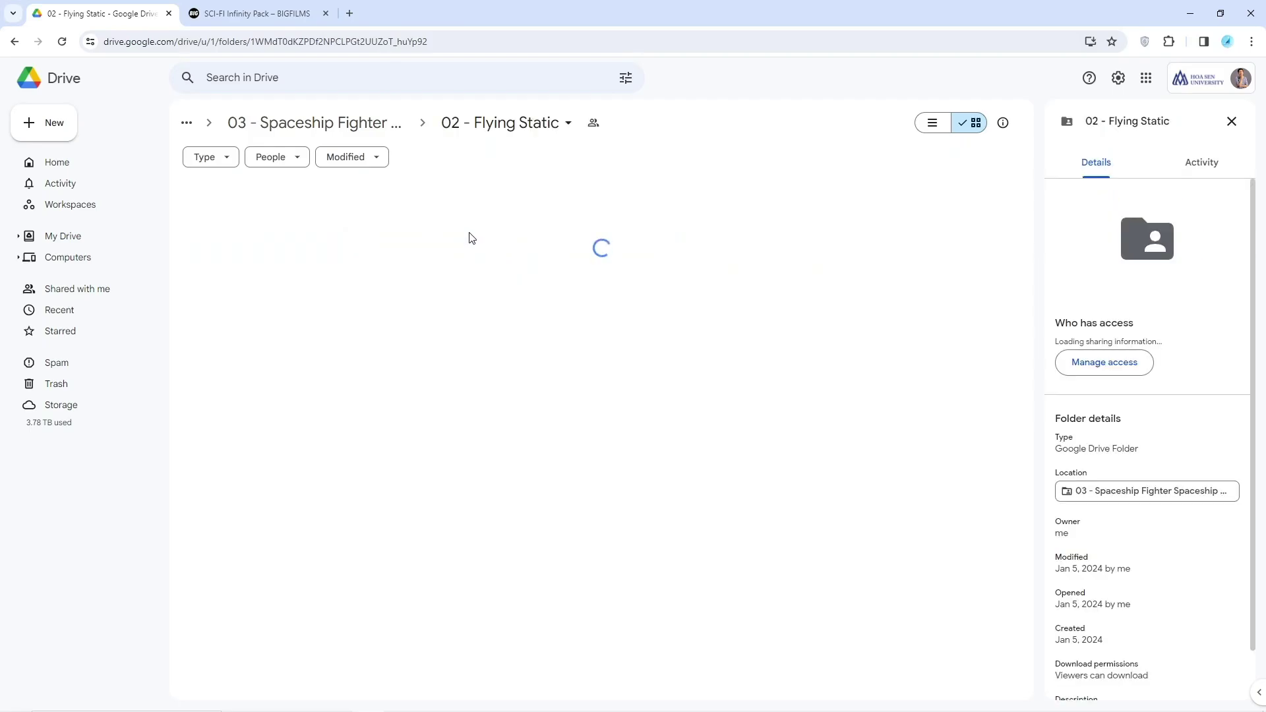
double_click(625, 320)
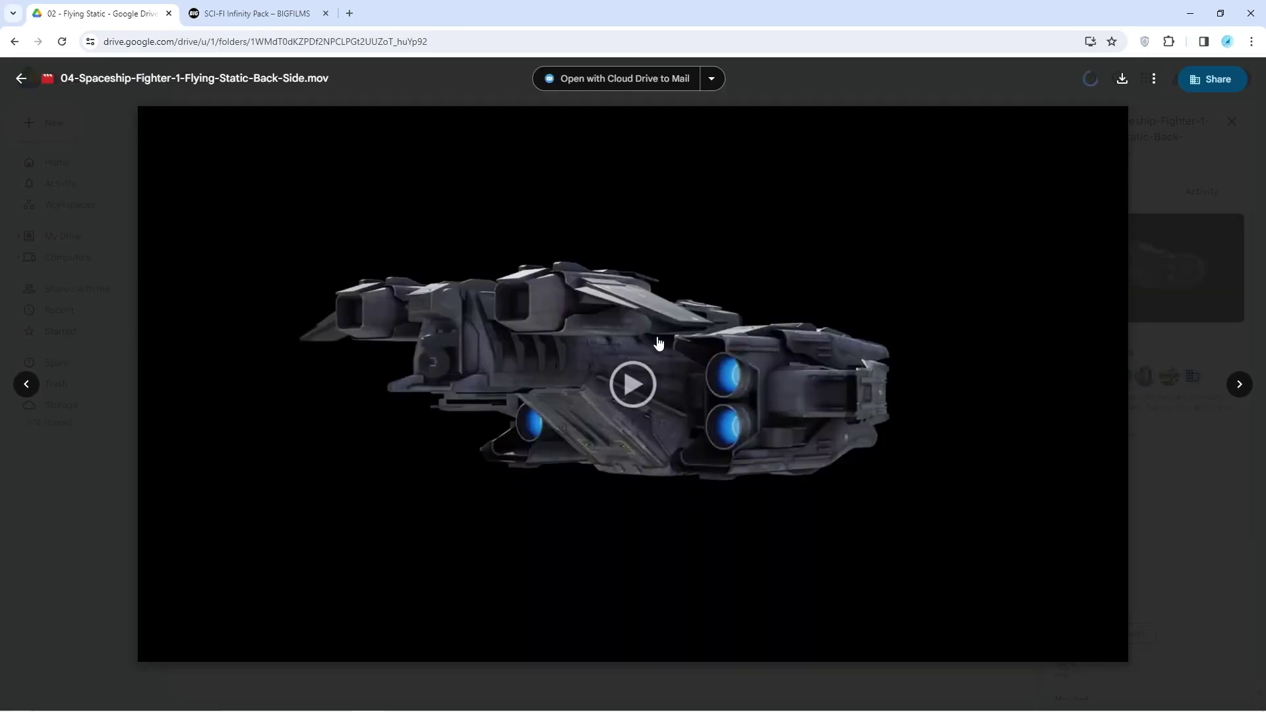
click(625, 396)
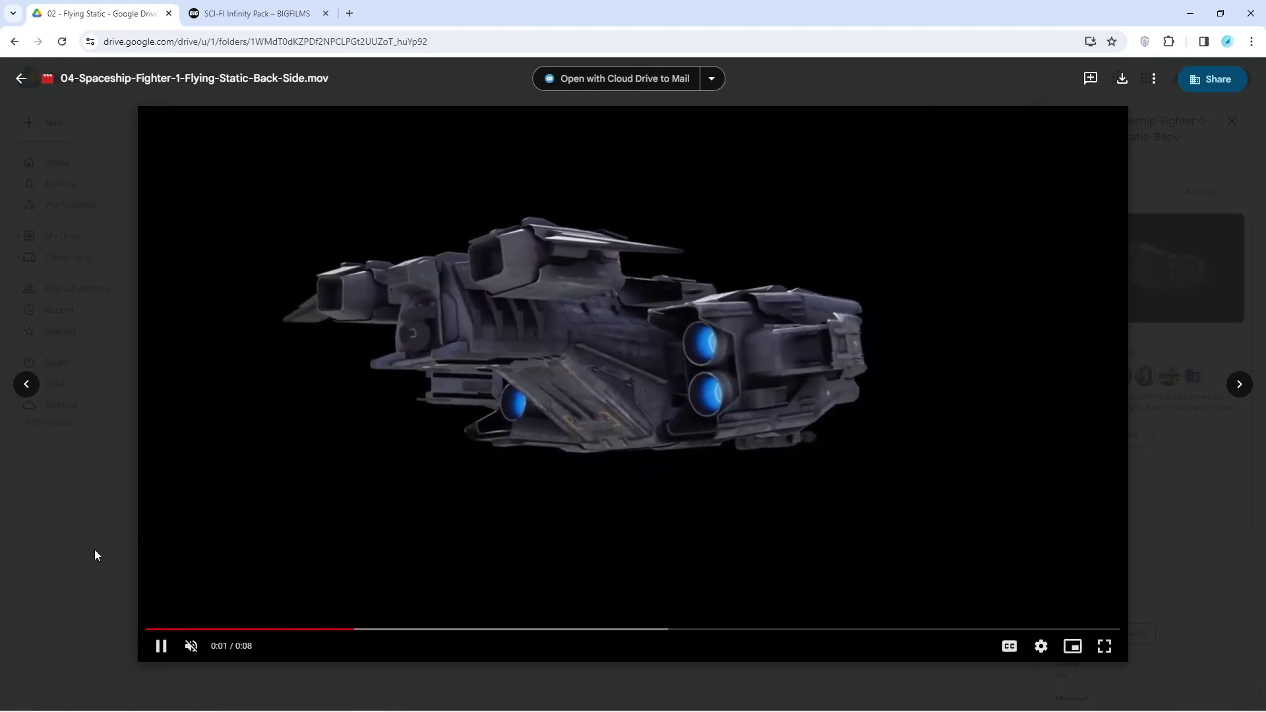
click(77, 525)
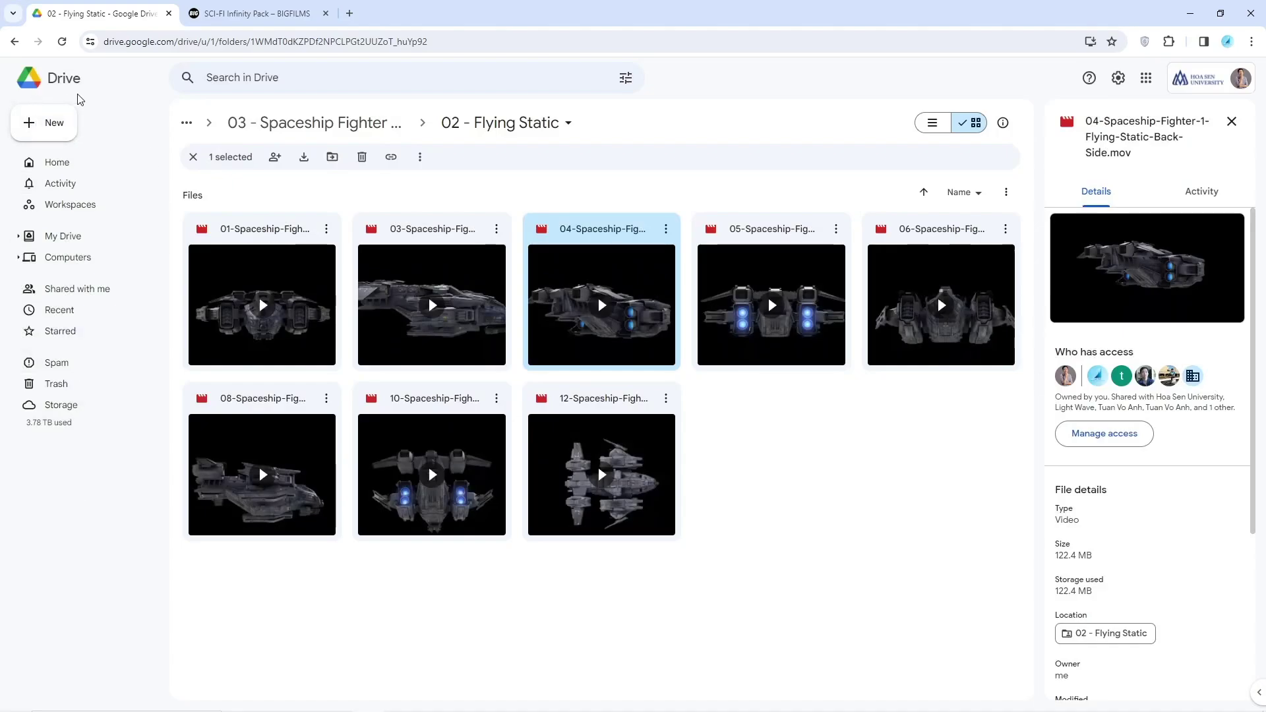
click(300, 125)
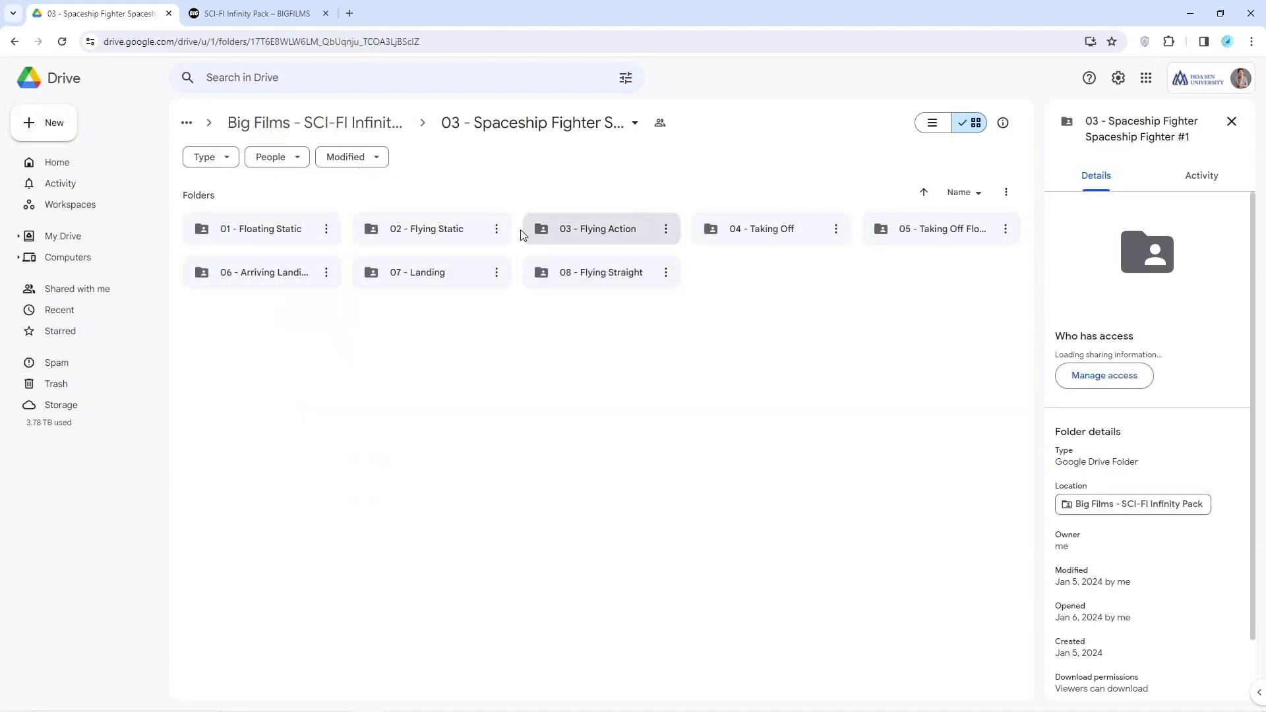
click(353, 122)
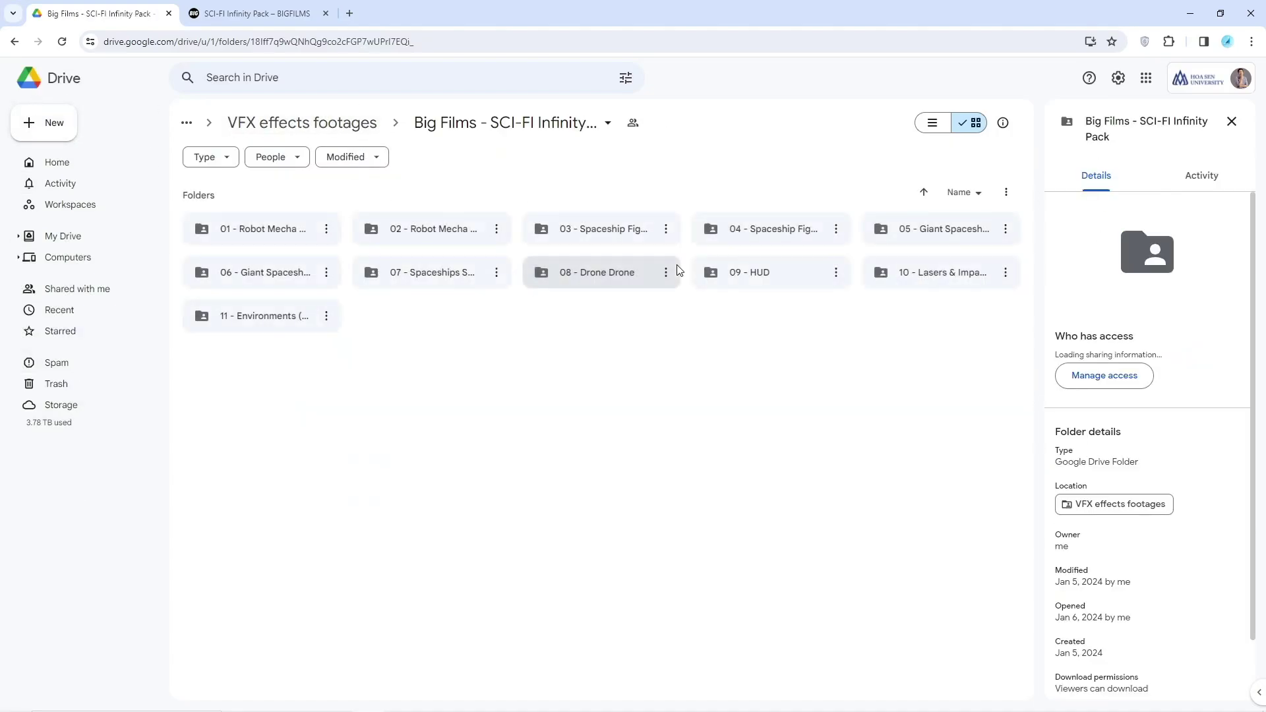
Step: Play the front-side clip in 05 - Giant Spaceship > 01 - Floating Static, then return to Big Films
double_click(939, 240)
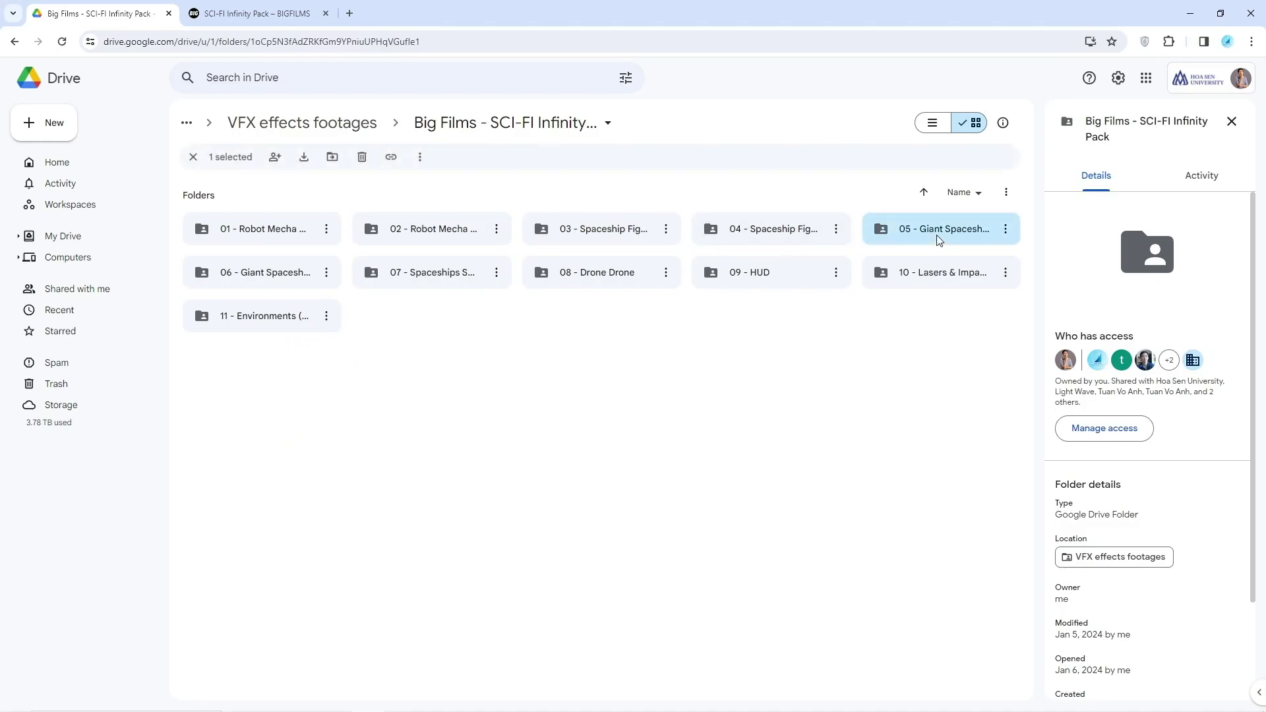
double_click(270, 231)
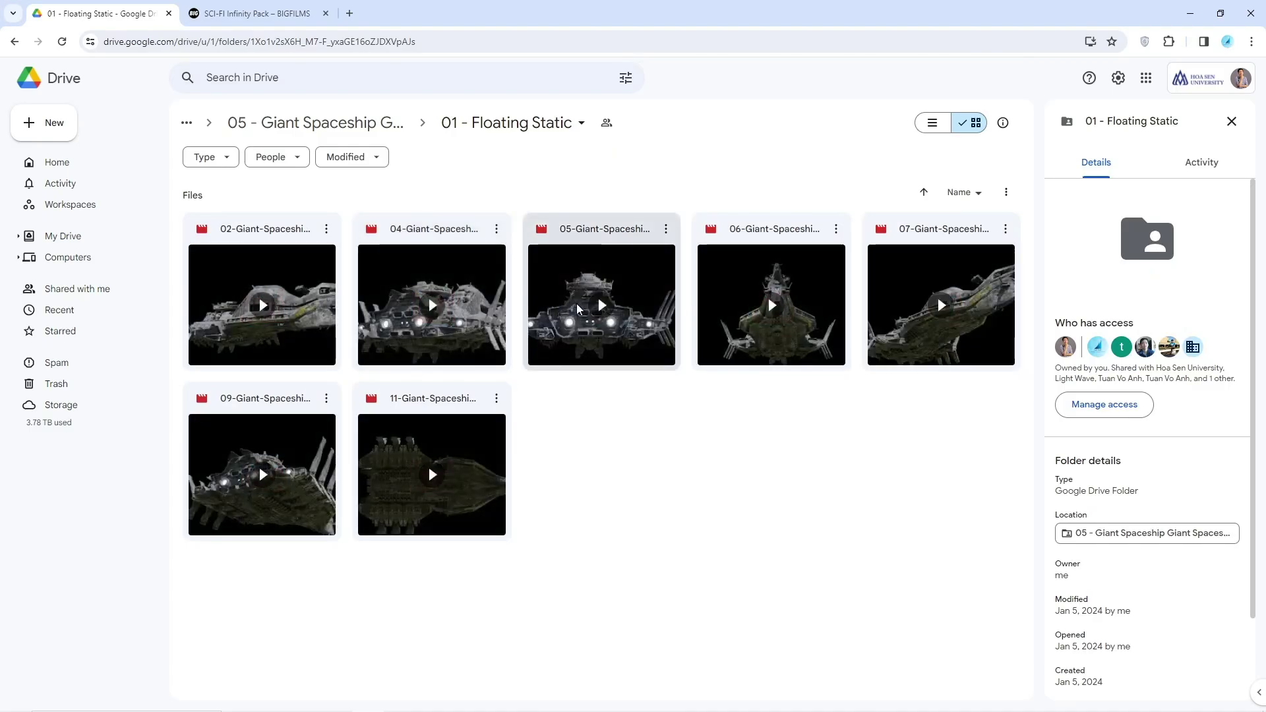
double_click(293, 333)
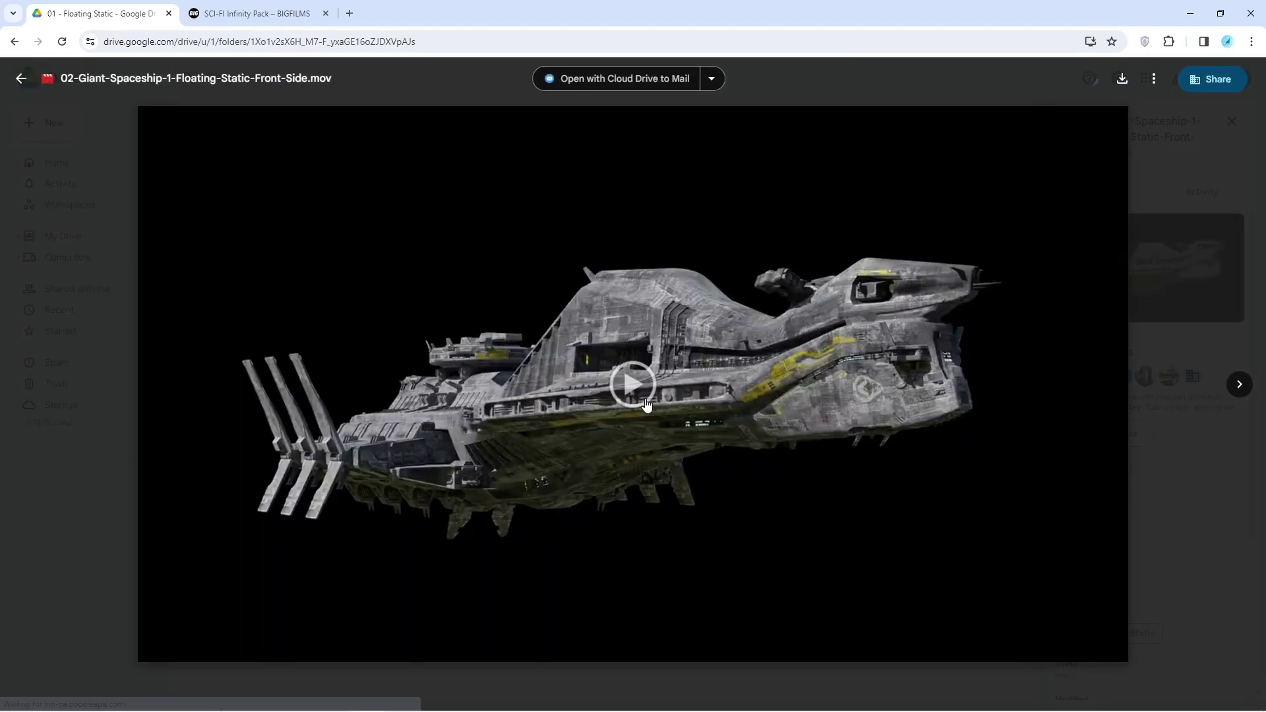
click(645, 400)
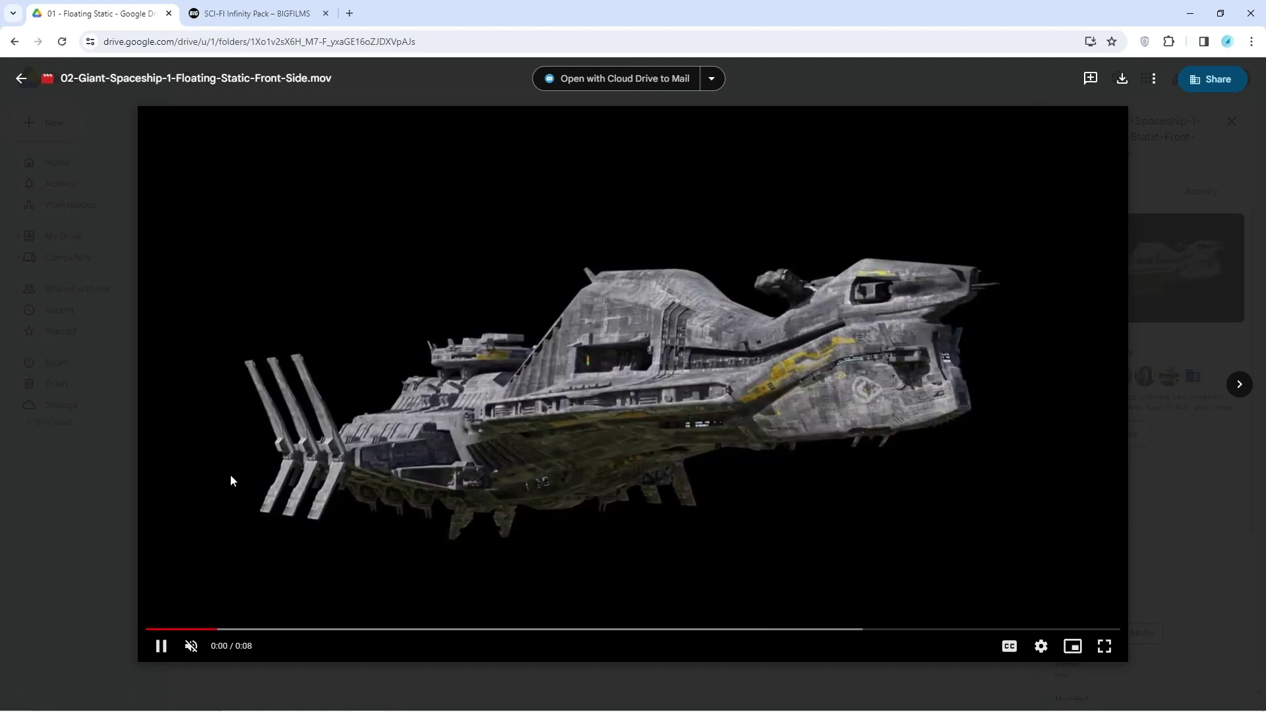
click(101, 506)
click(267, 124)
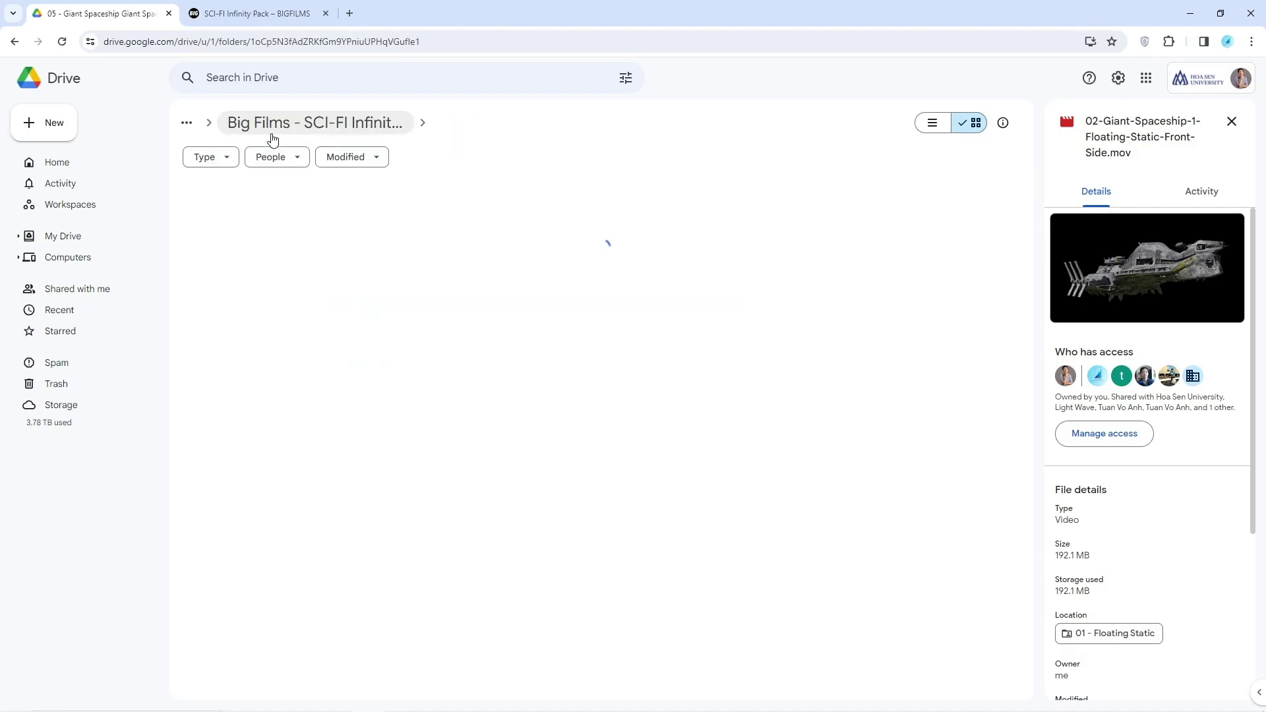
click(268, 126)
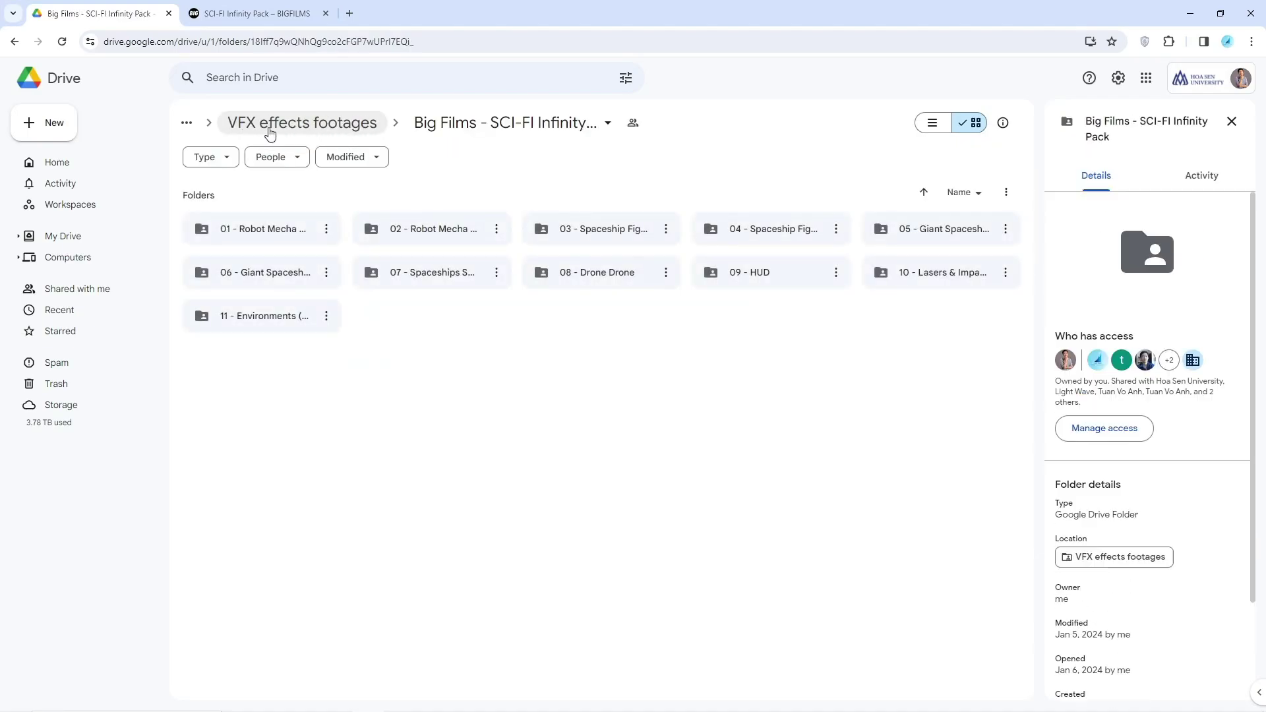
double_click(766, 277)
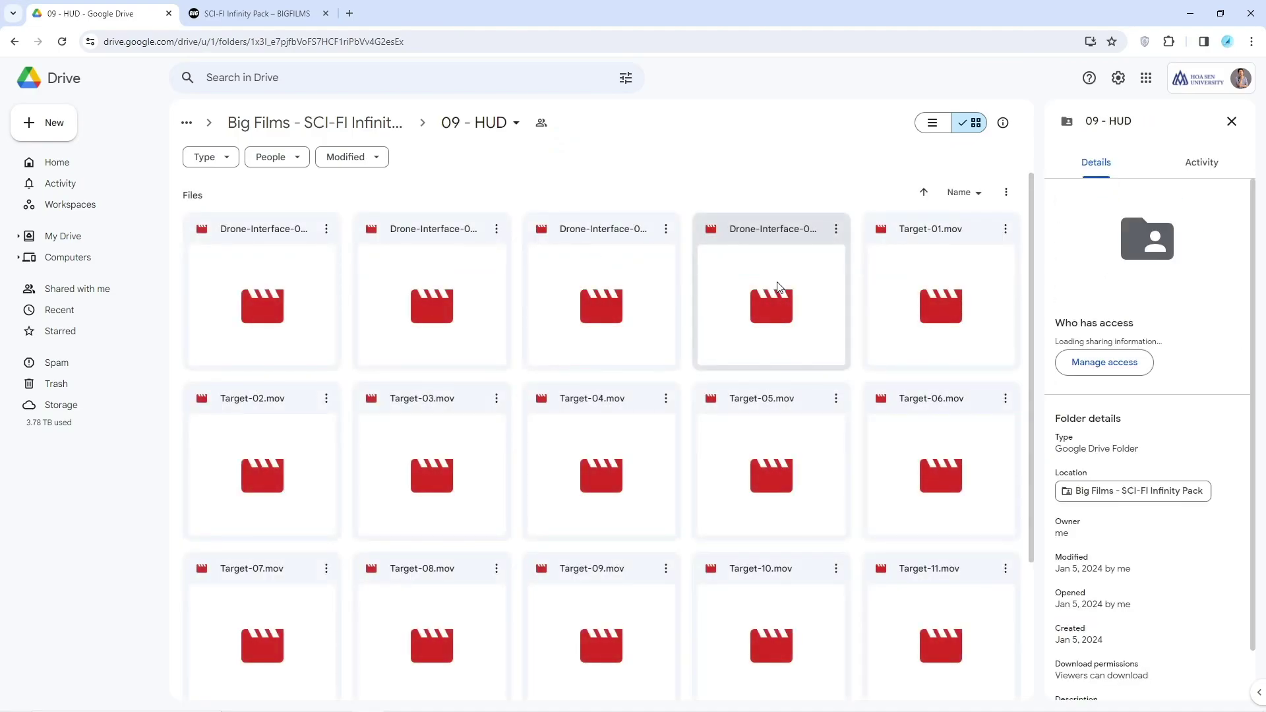
scroll(601, 508, down, 2)
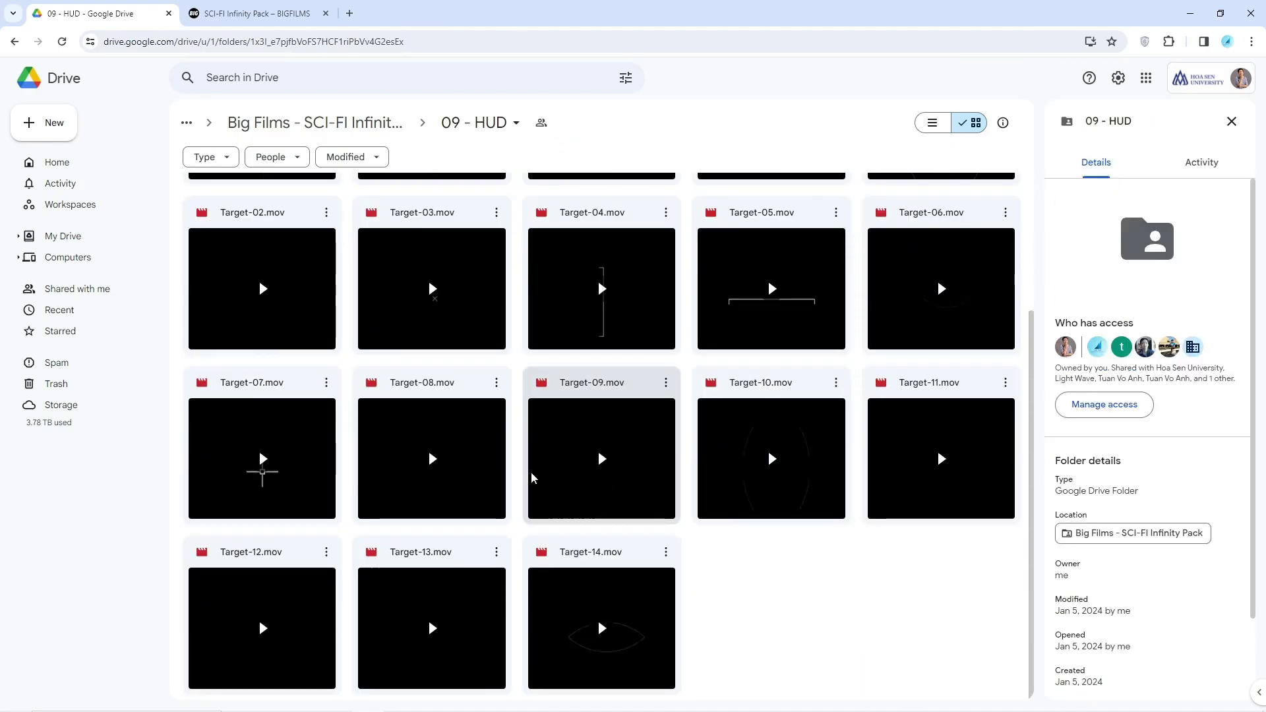
scroll(508, 473, up, 2)
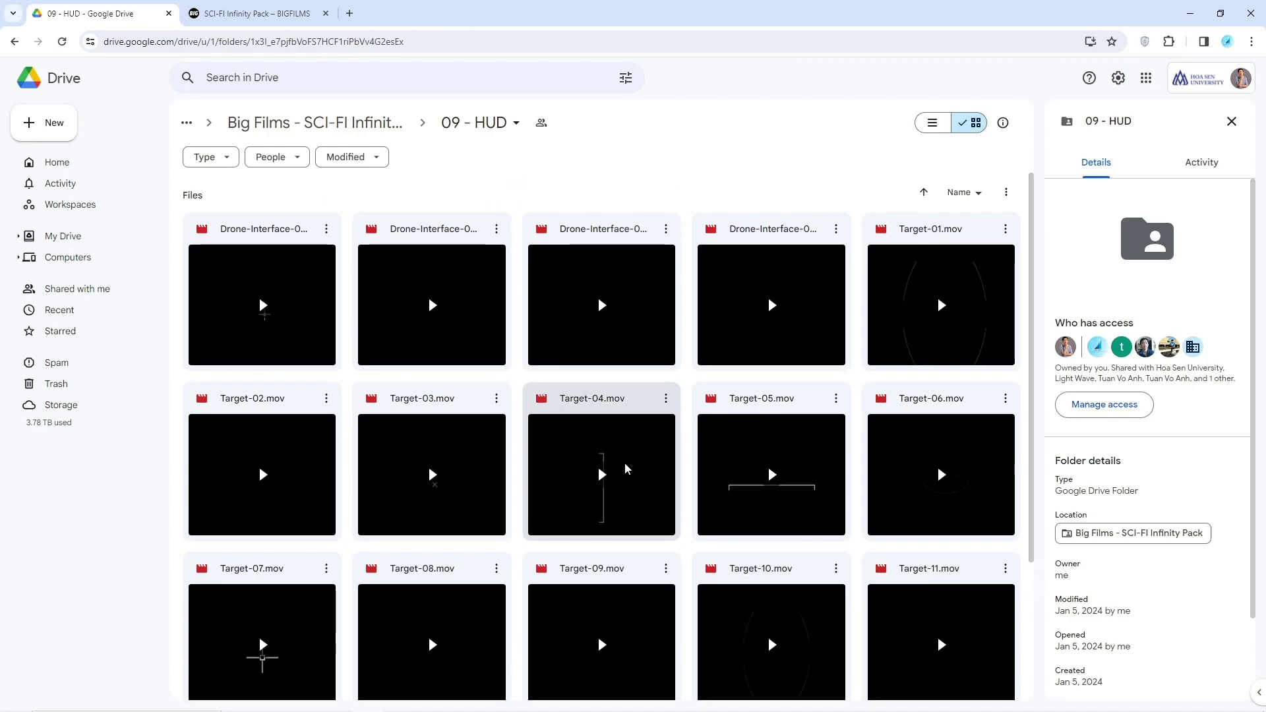
double_click(479, 340)
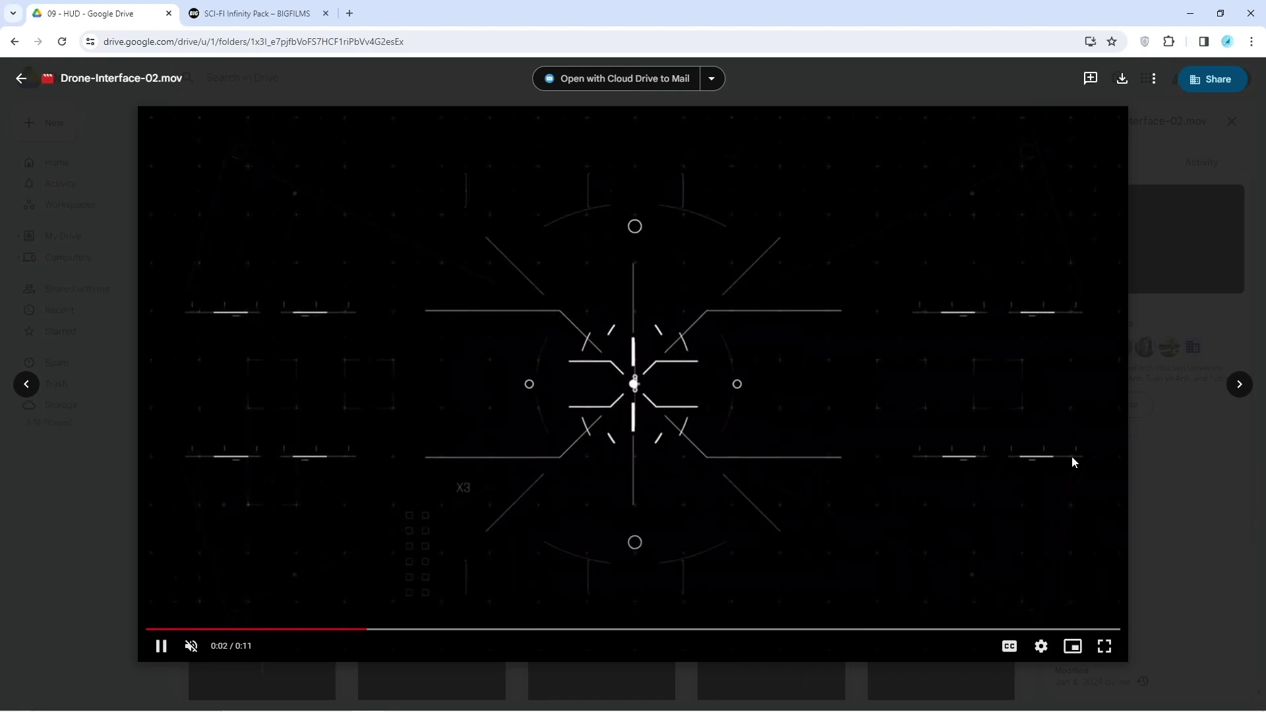
click(1193, 445)
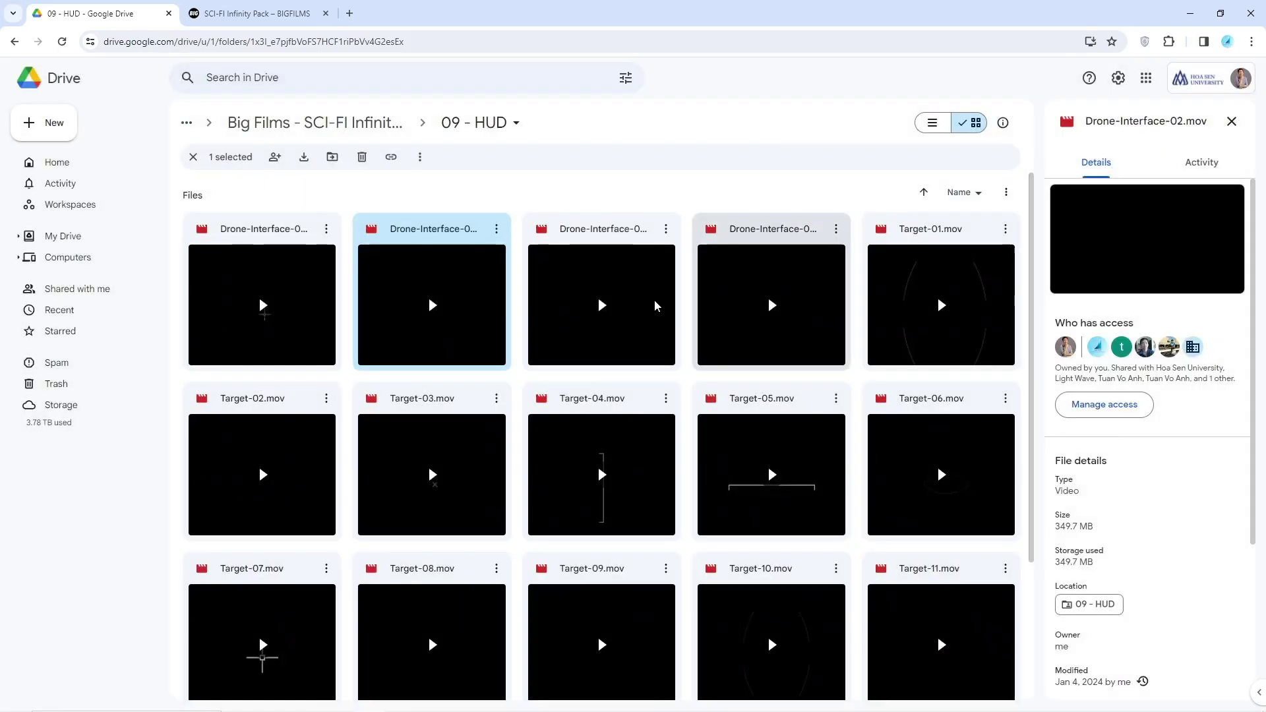
click(304, 130)
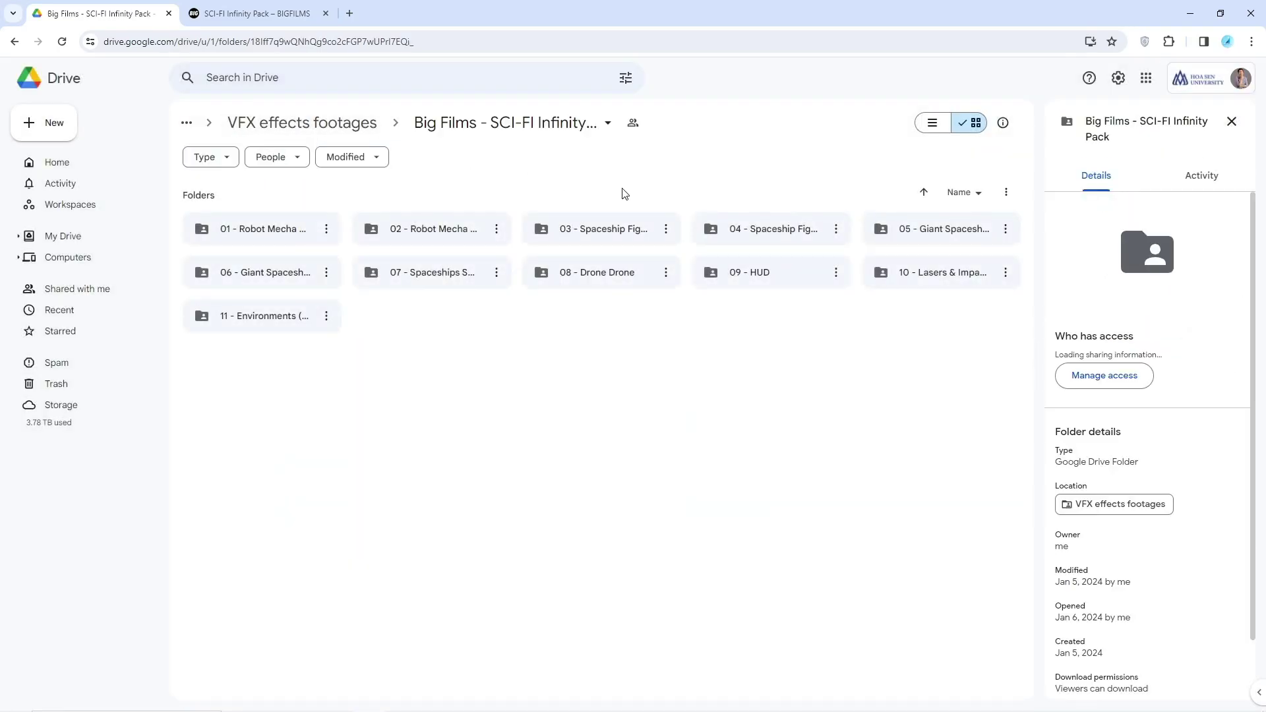
Step: Preview 04-Lasers-Blaster.mov in 10 - Lasers & Impacts > Lasers, then return to the pack folder
double_click(936, 278)
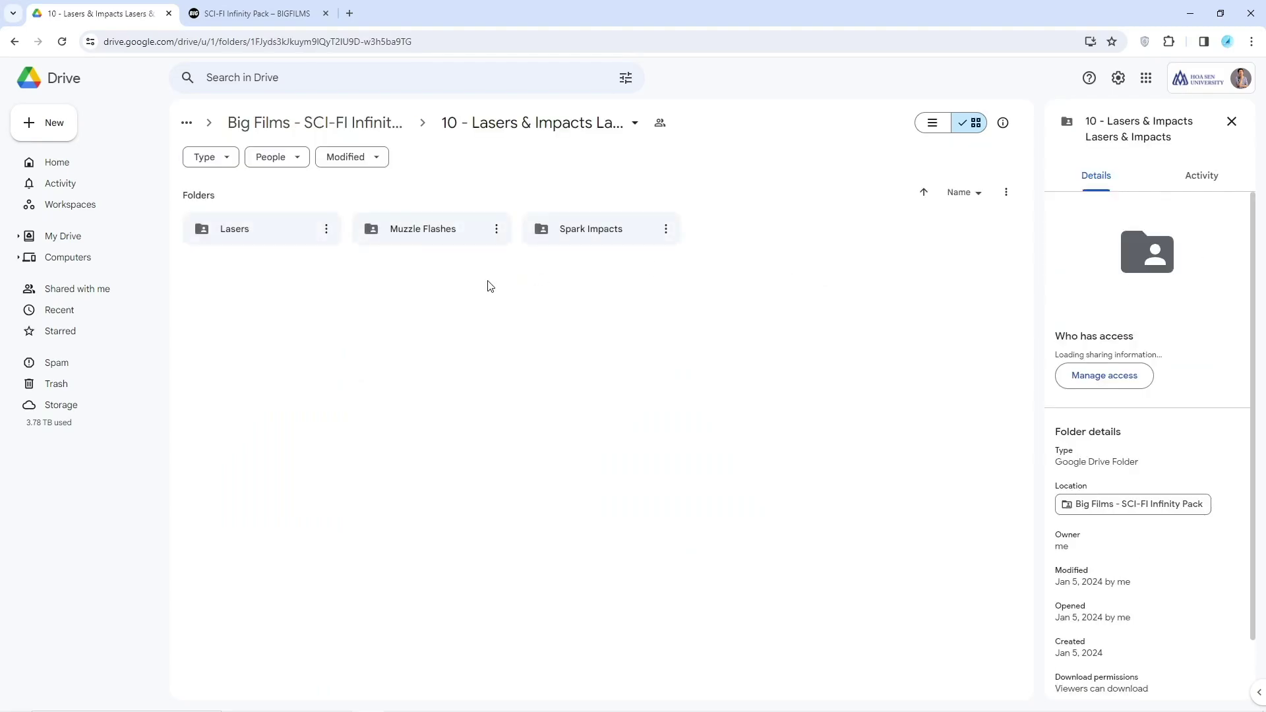
double_click(246, 235)
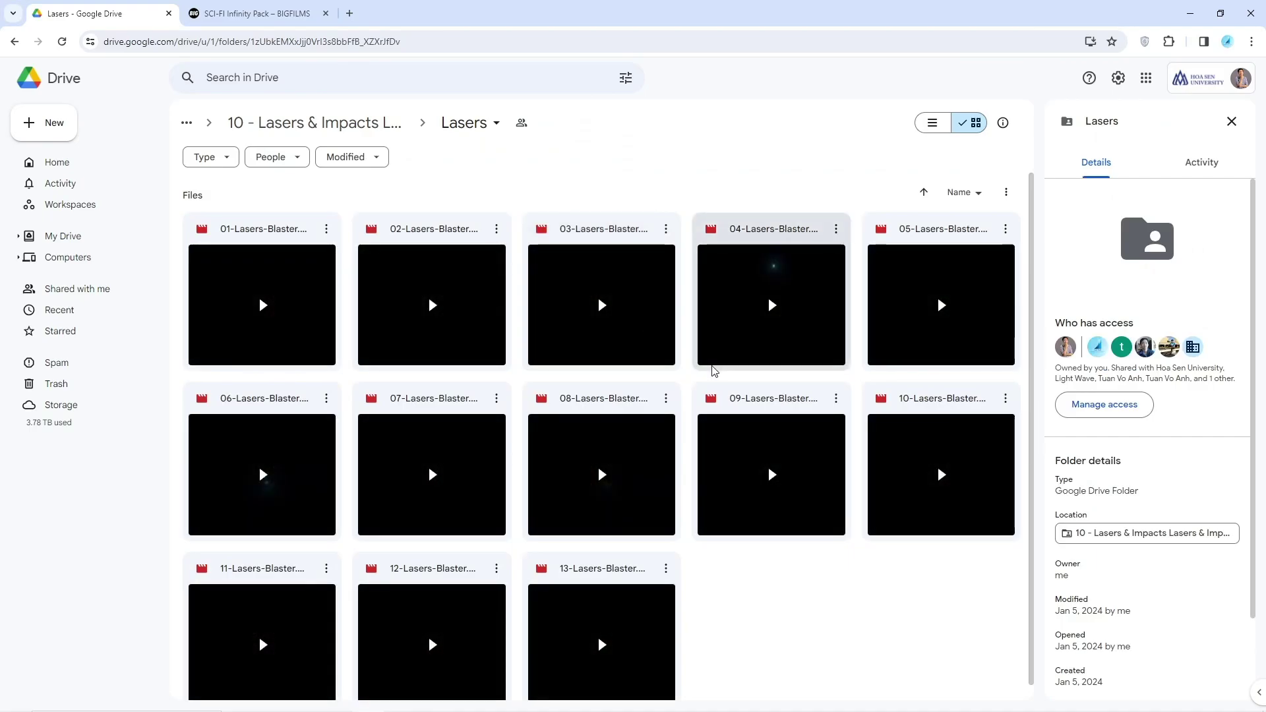
double_click(730, 346)
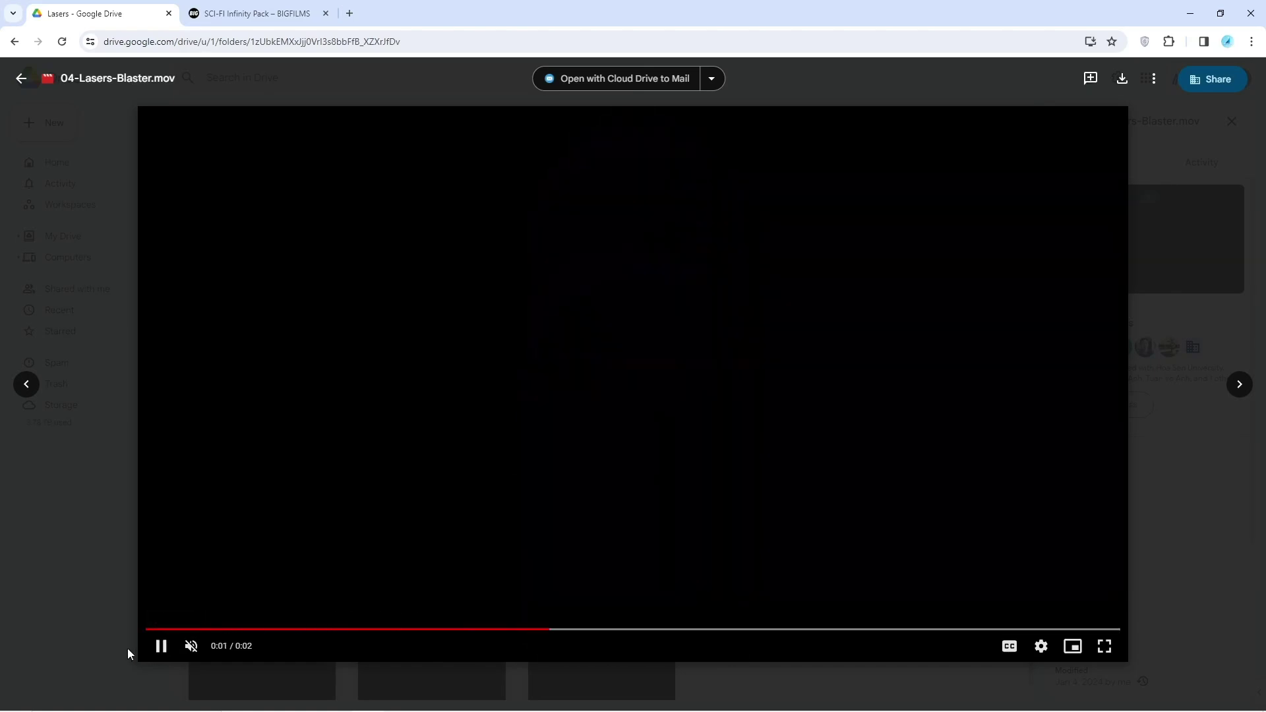
click(96, 607)
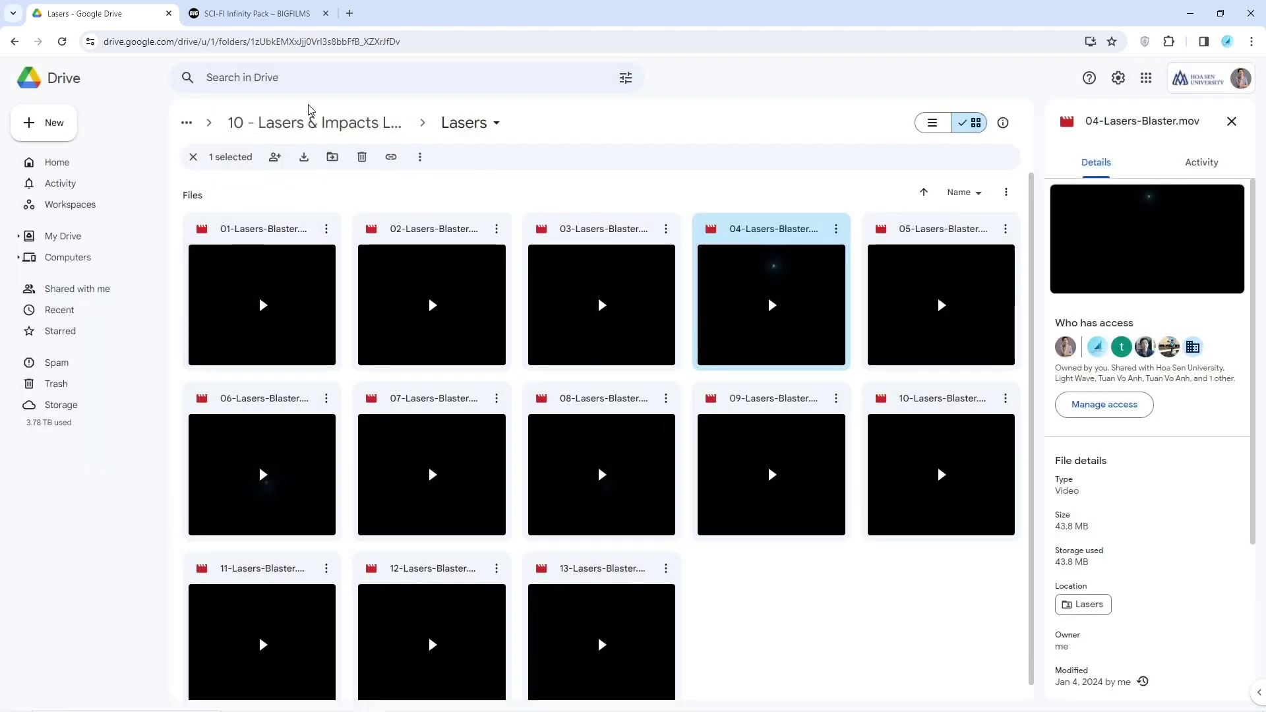
click(311, 122)
click(310, 122)
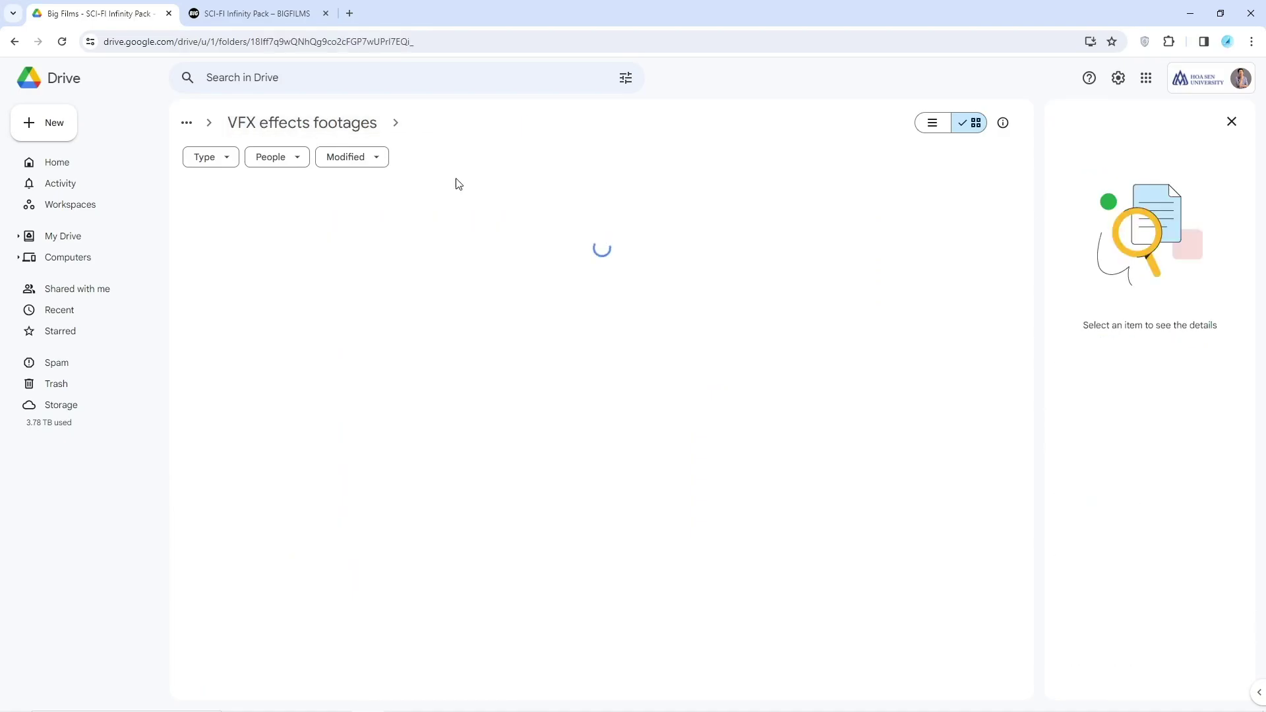
Step: Preview 01-Blaster-Front.mov in 10 - Lasers & Impacts > Muzzle Flashes > Blaster
double_click(927, 275)
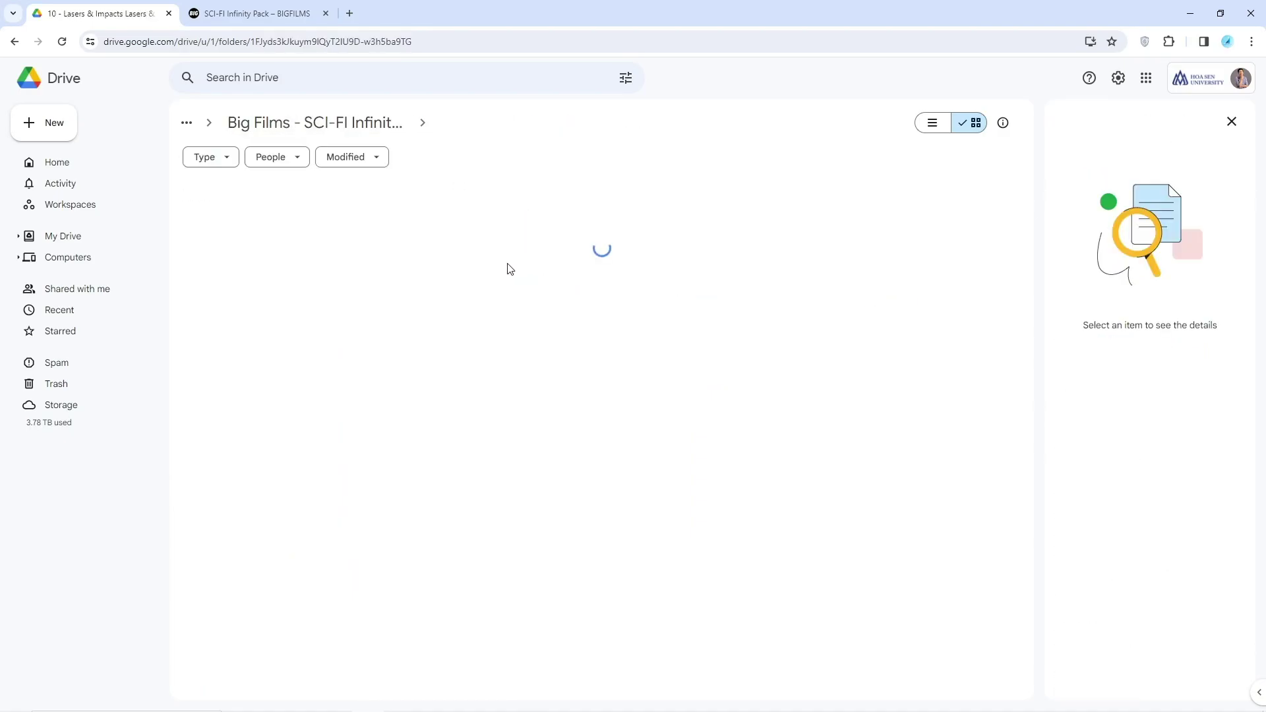
double_click(454, 242)
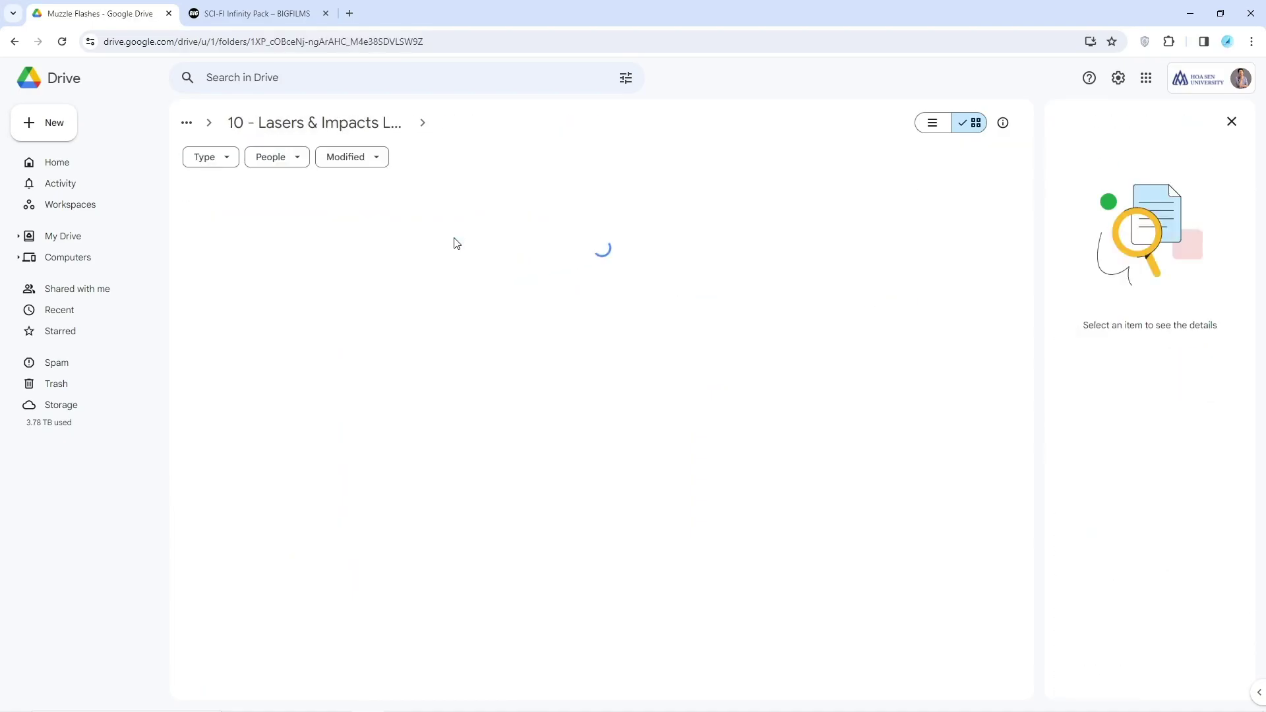
double_click(256, 233)
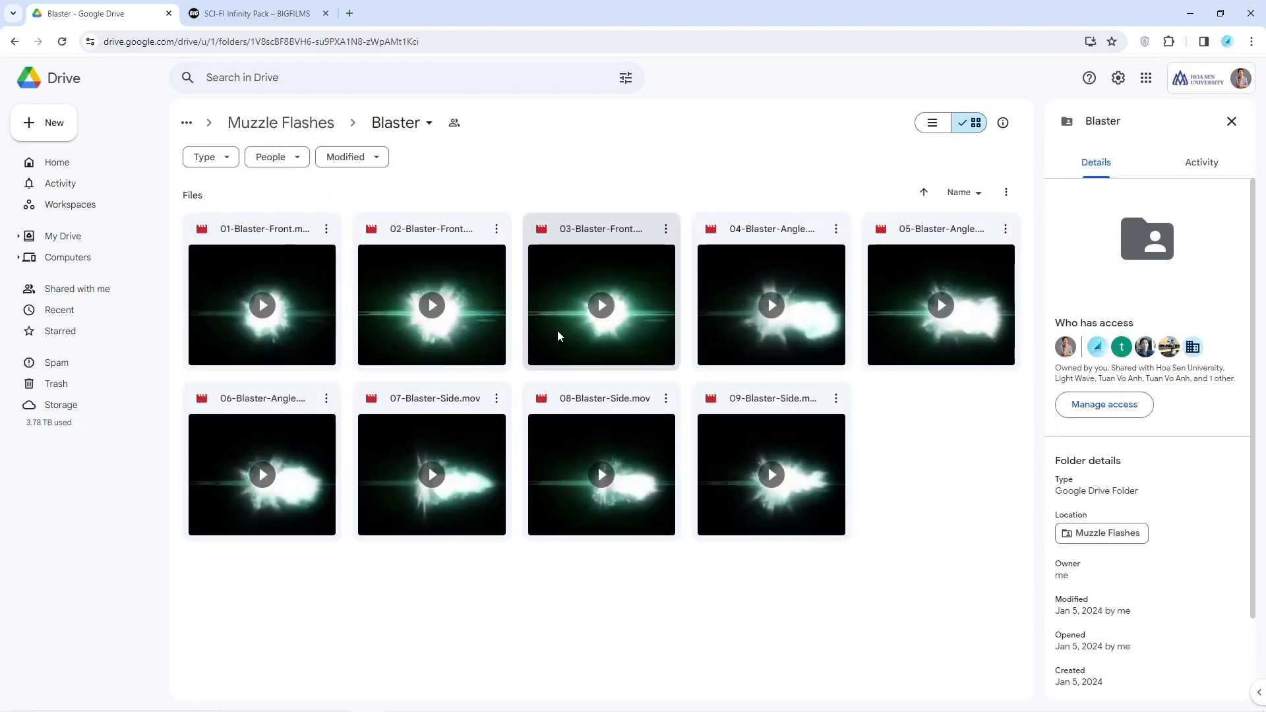
double_click(280, 327)
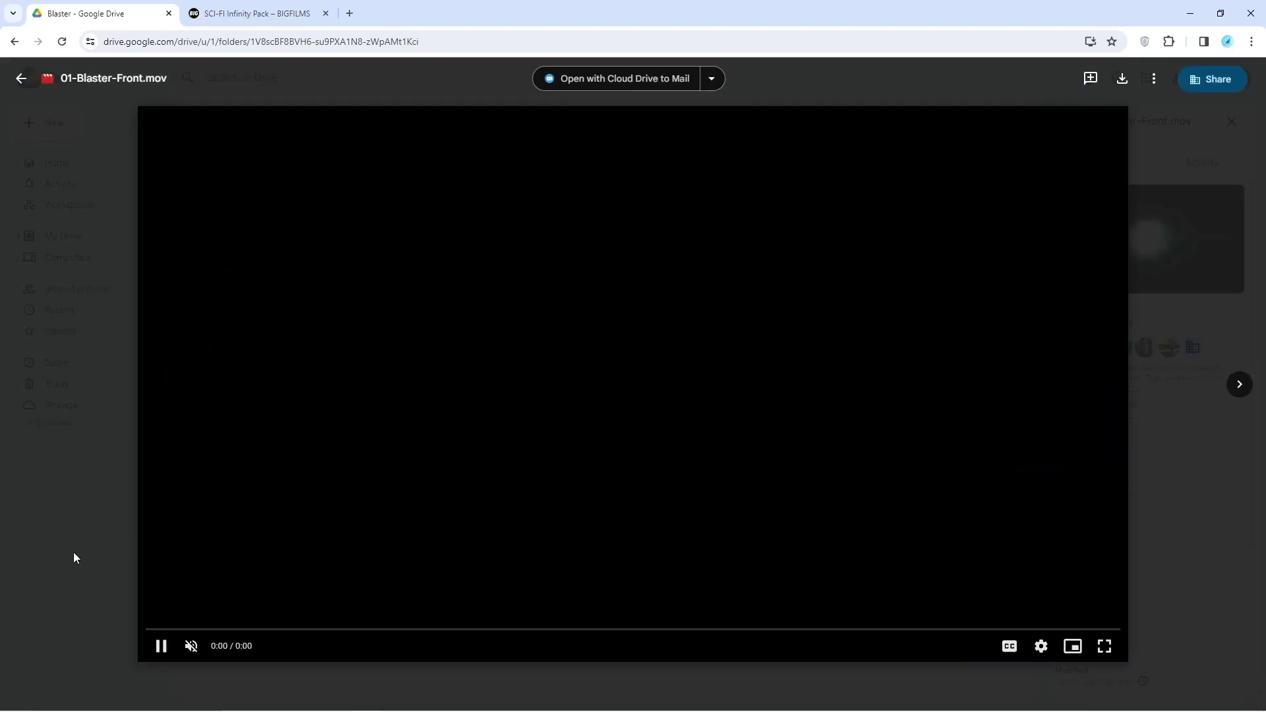
click(73, 552)
Step: Replay 07-Blaster-Side.mov several times, then navigate back up to the pack's folder list
double_click(455, 501)
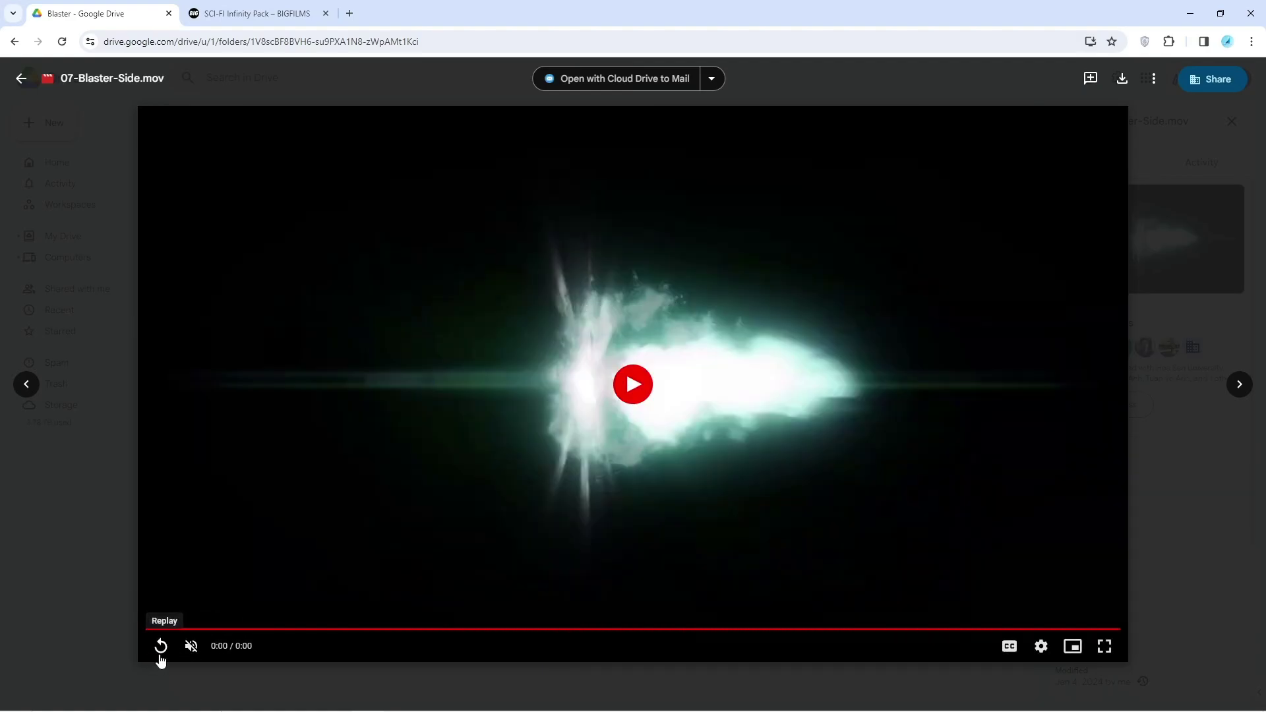
click(161, 647)
click(162, 648)
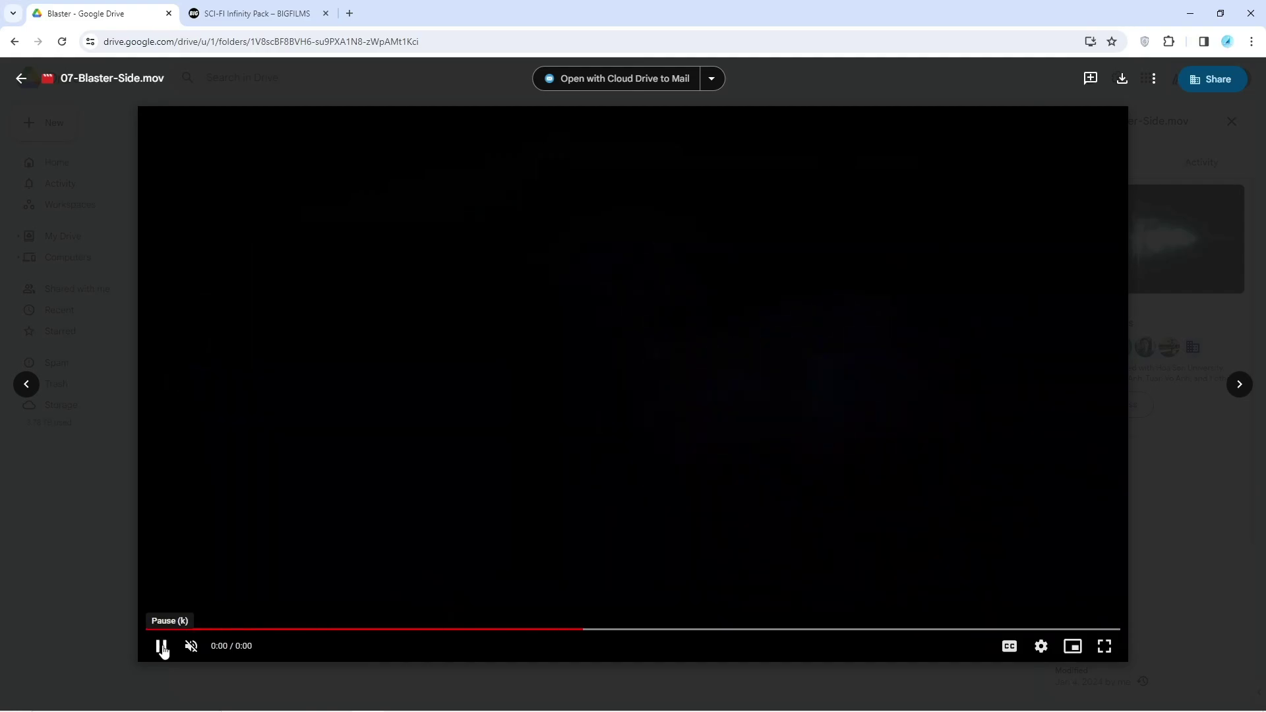
click(244, 631)
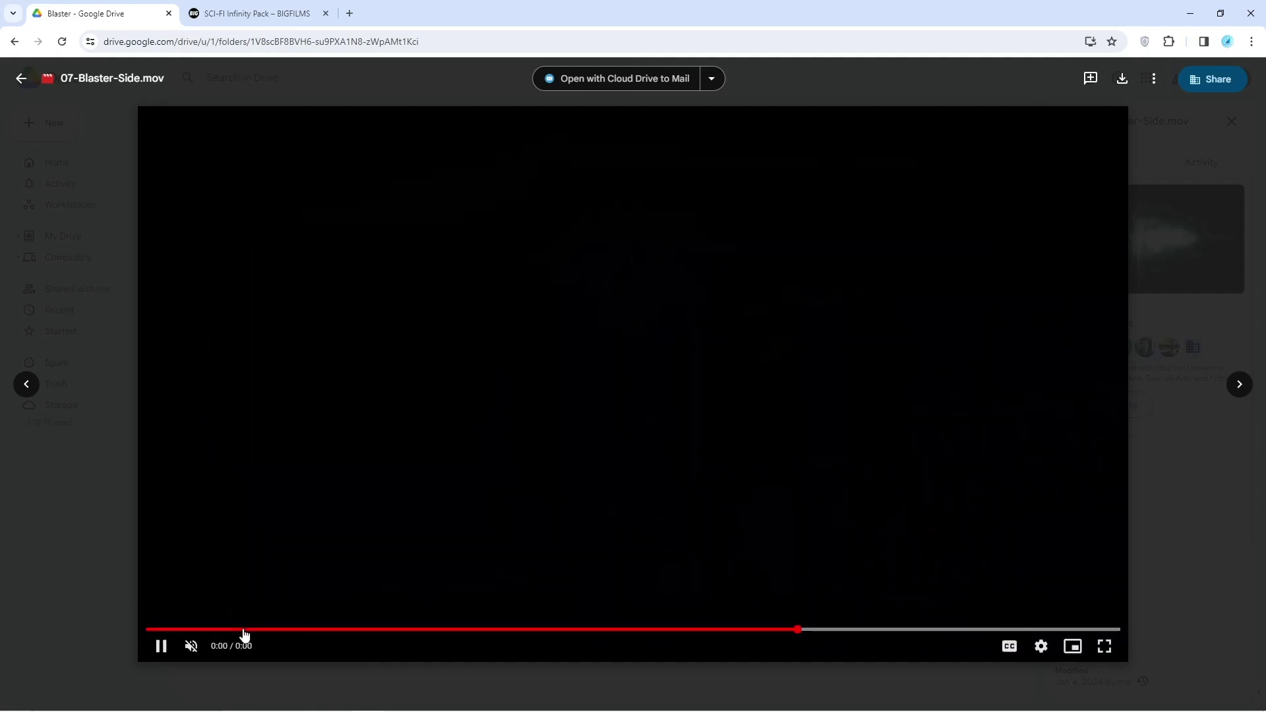
click(160, 646)
click(160, 646)
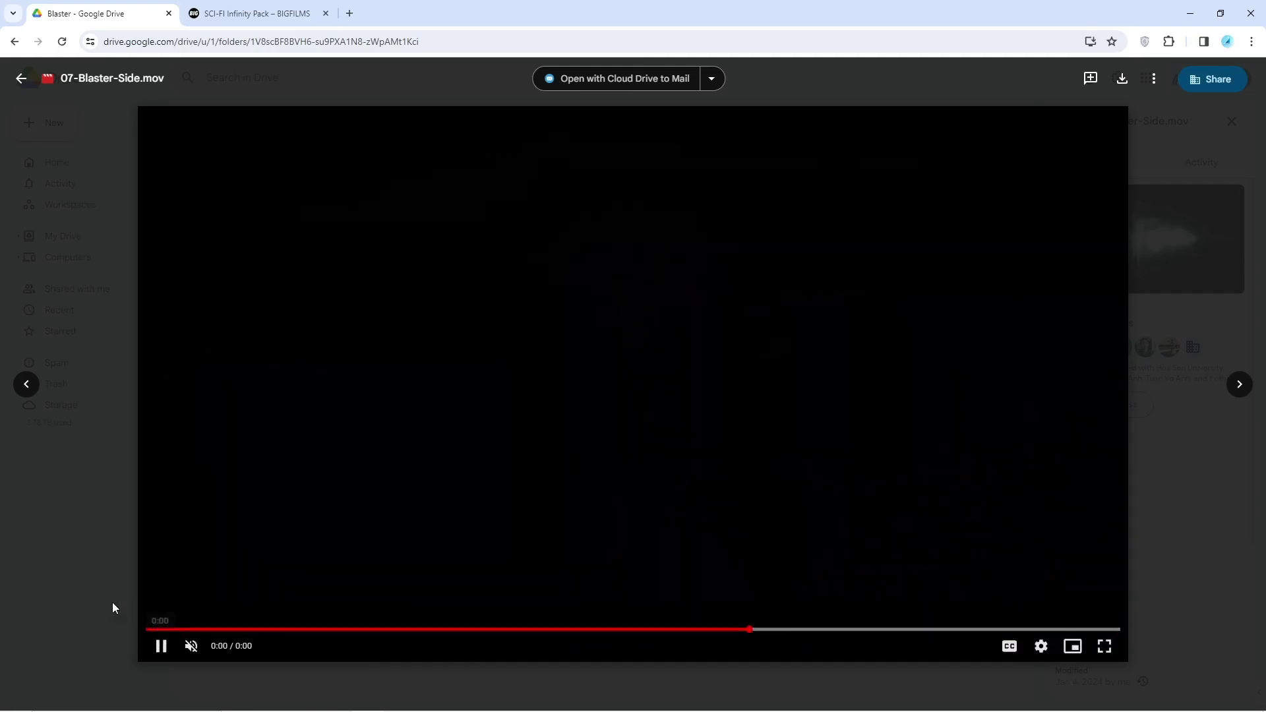
click(112, 607)
click(264, 126)
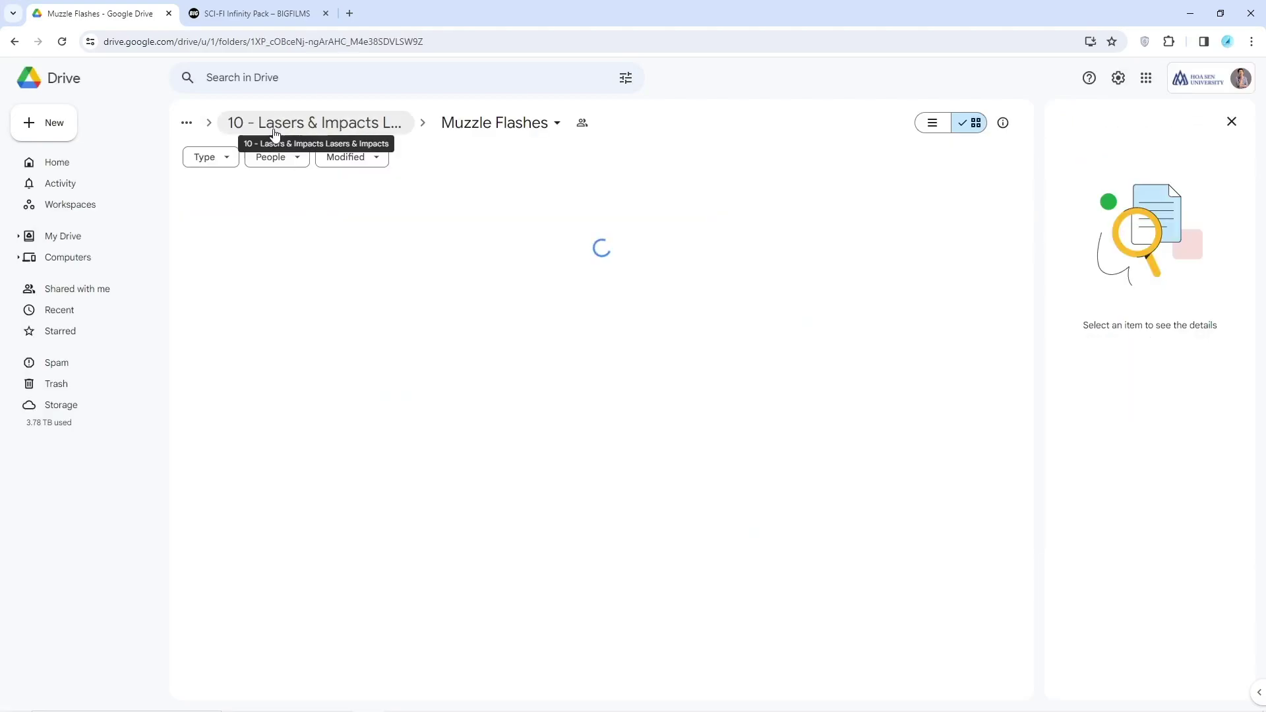
click(311, 125)
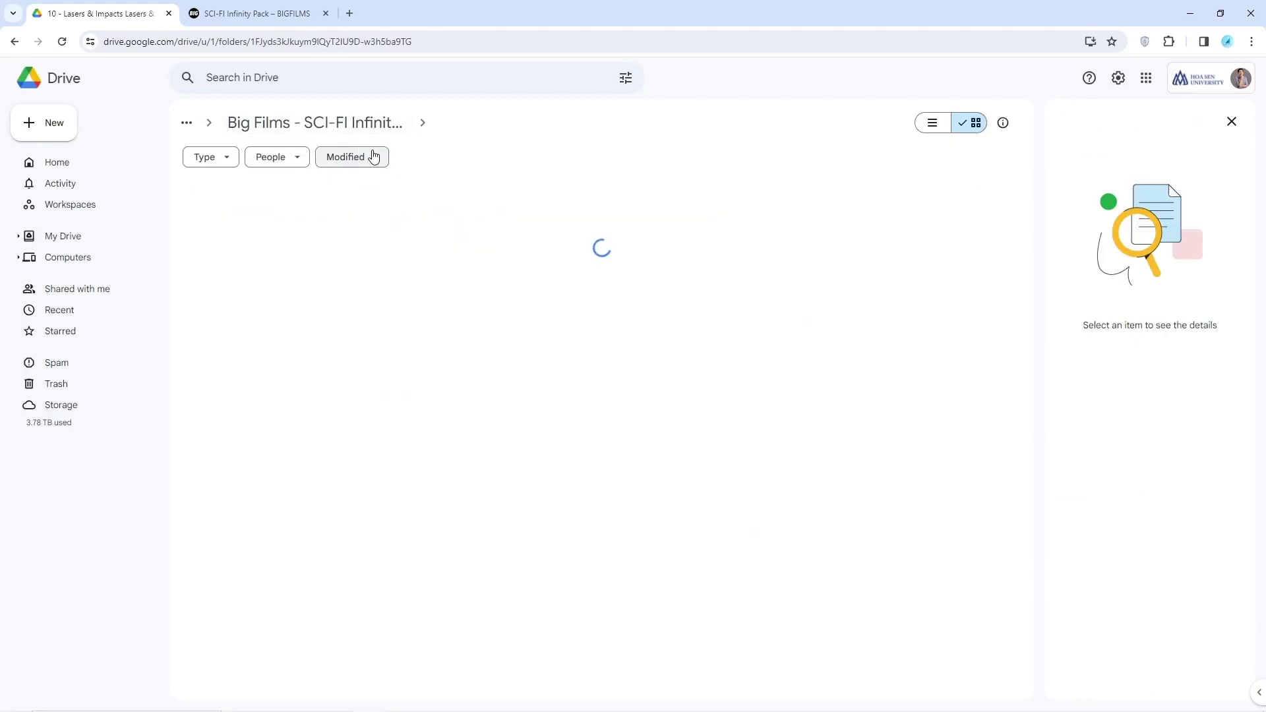
click(311, 125)
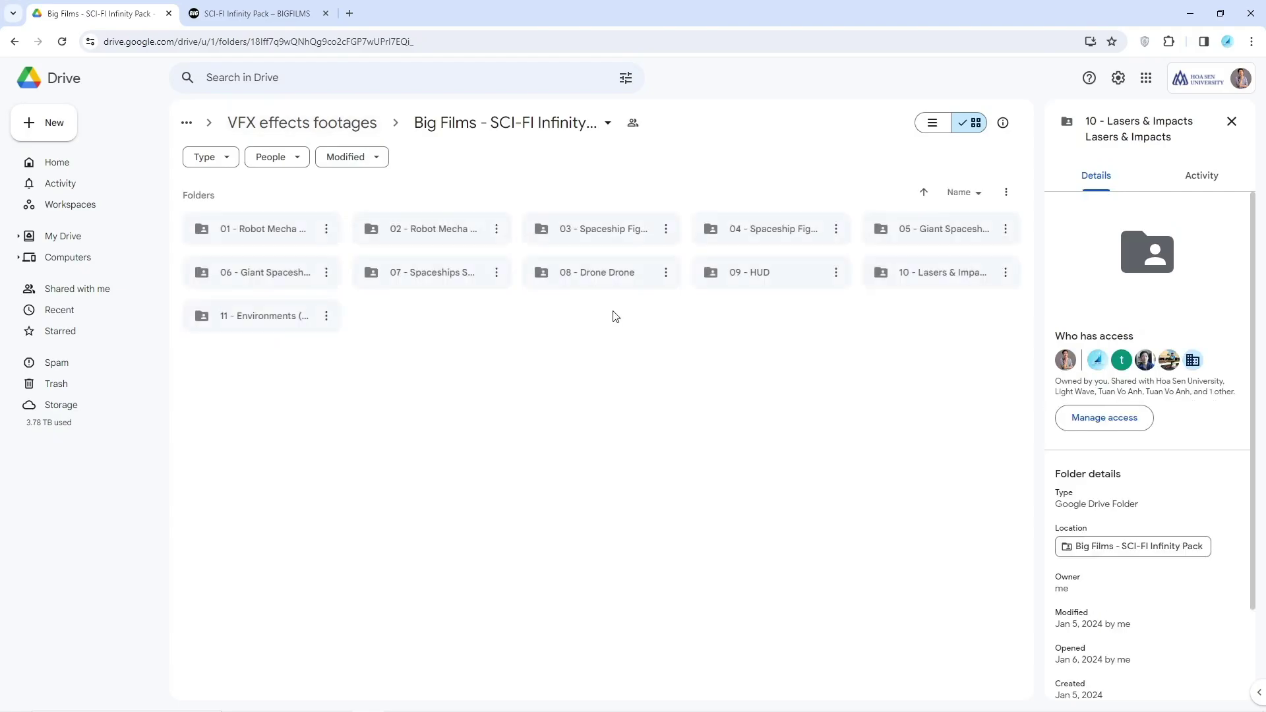
Step: Preview Environments-14.jpg and Environments-13.jpg in 11 - Environments (Bonus) > Sci-Fi Environments
double_click(266, 325)
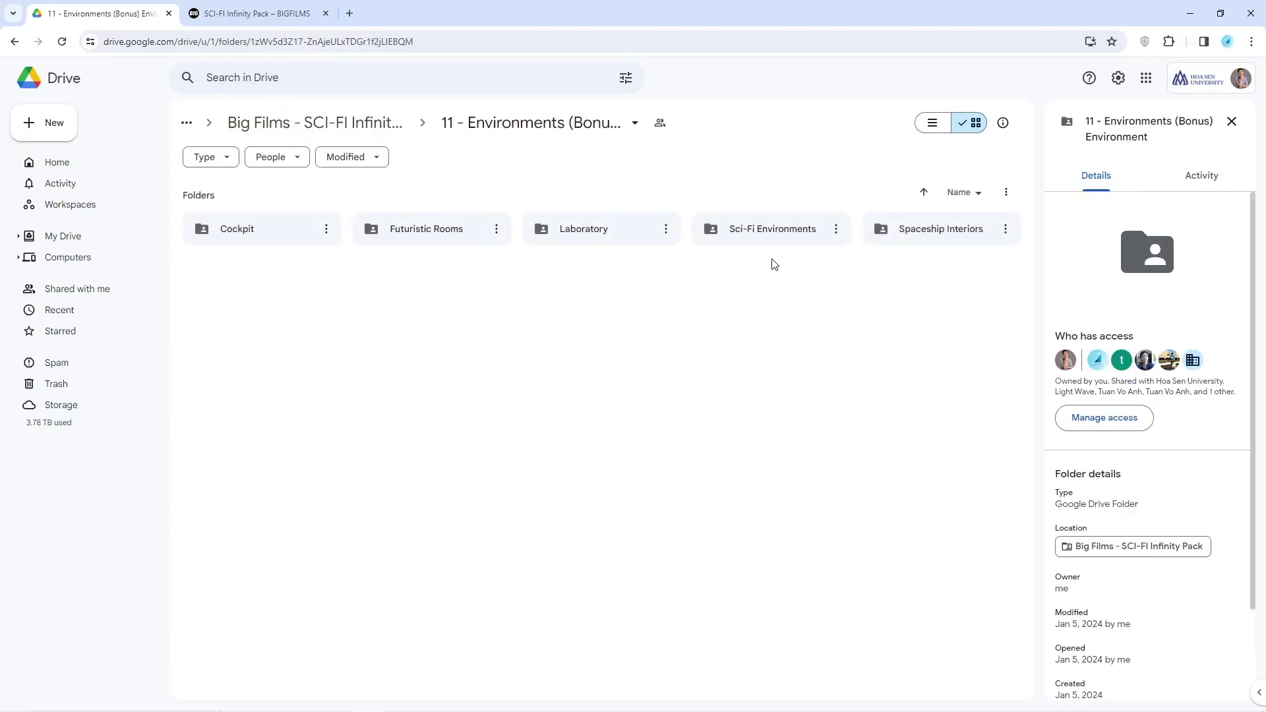
double_click(748, 234)
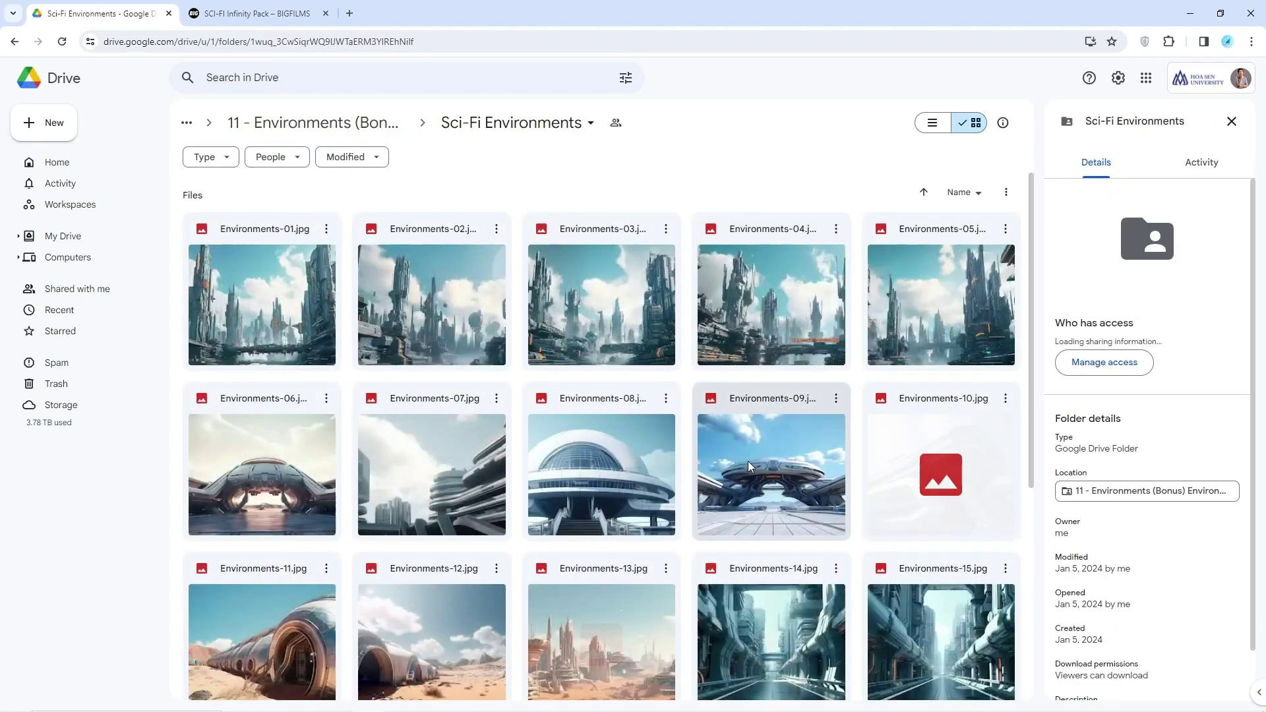
scroll(750, 465, down, 2)
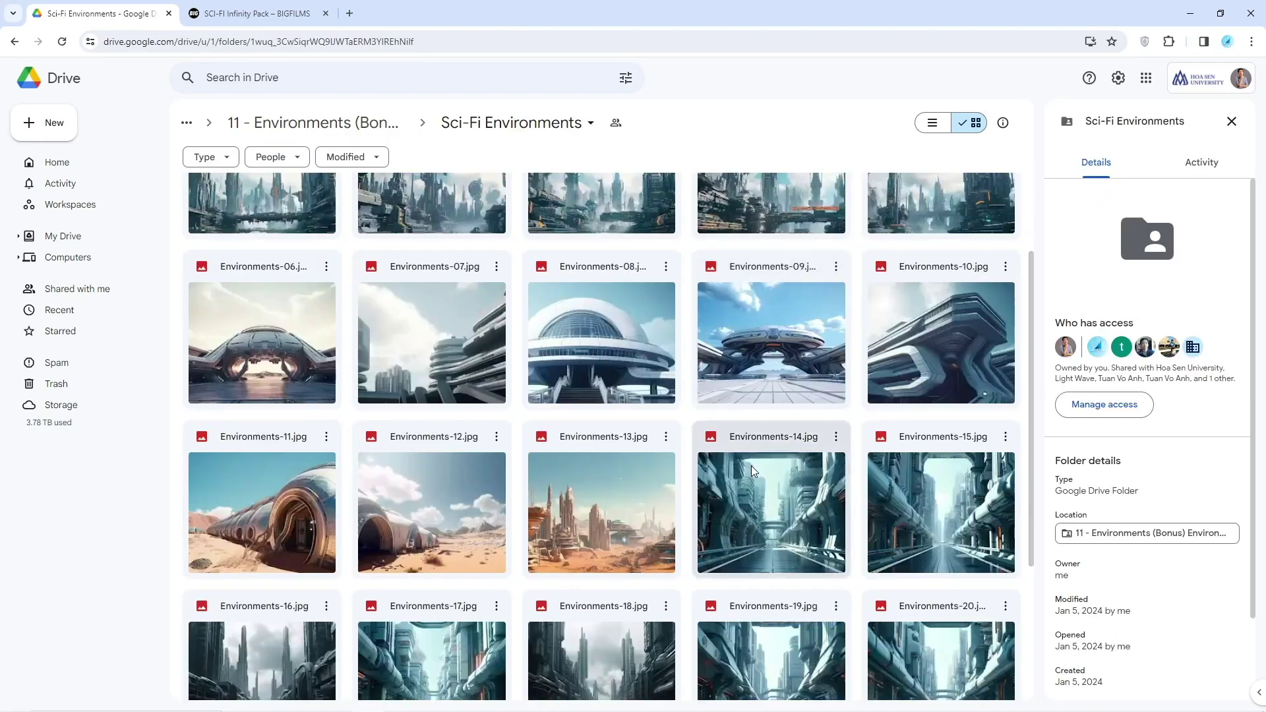
double_click(770, 516)
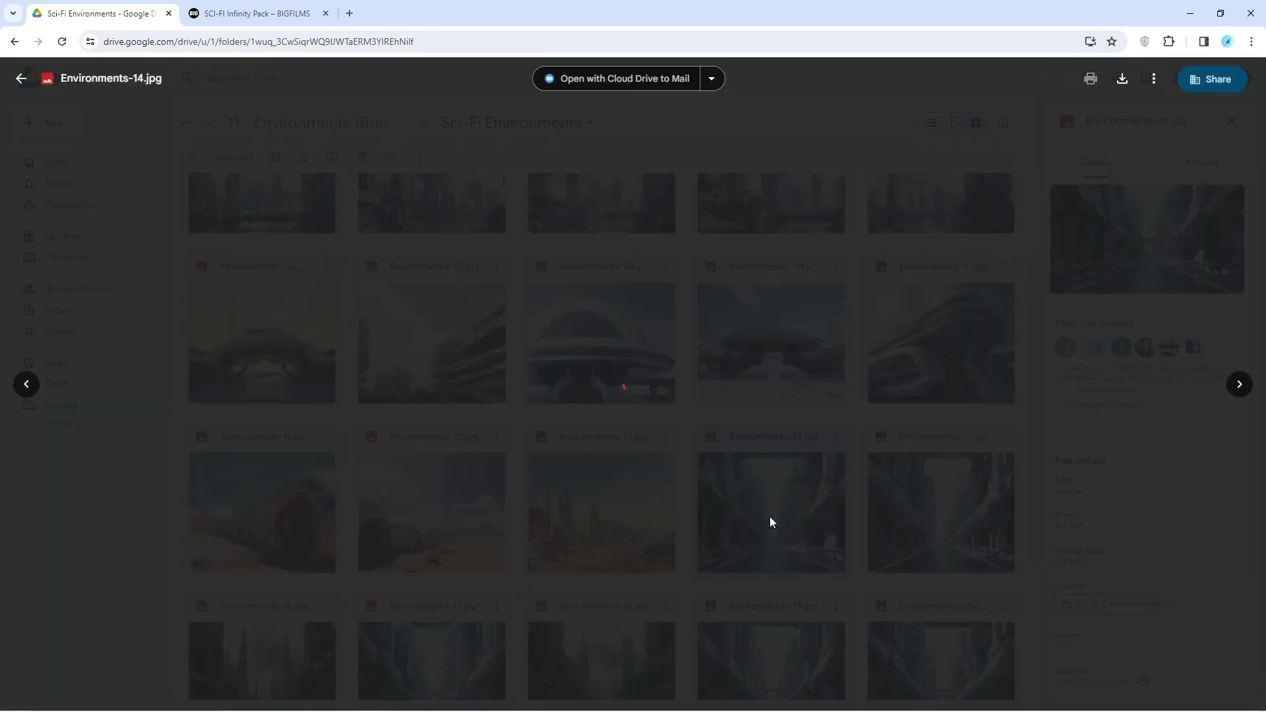
key(Escape)
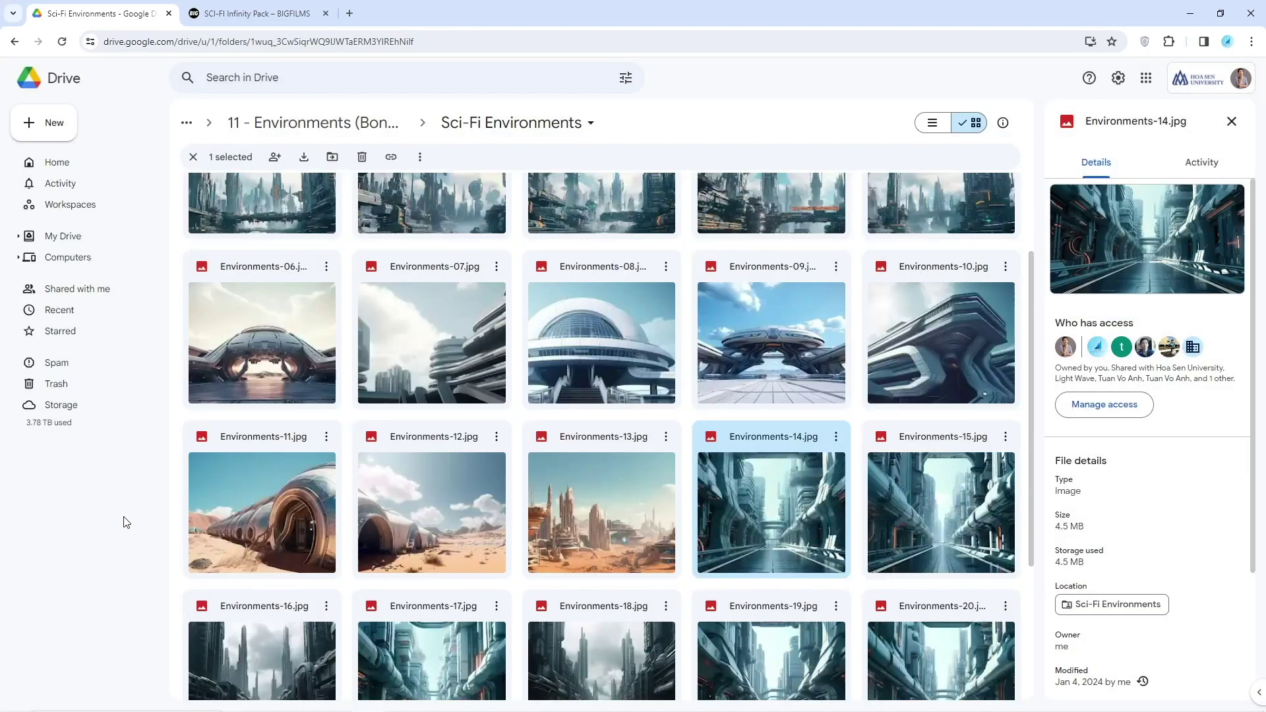
double_click(597, 519)
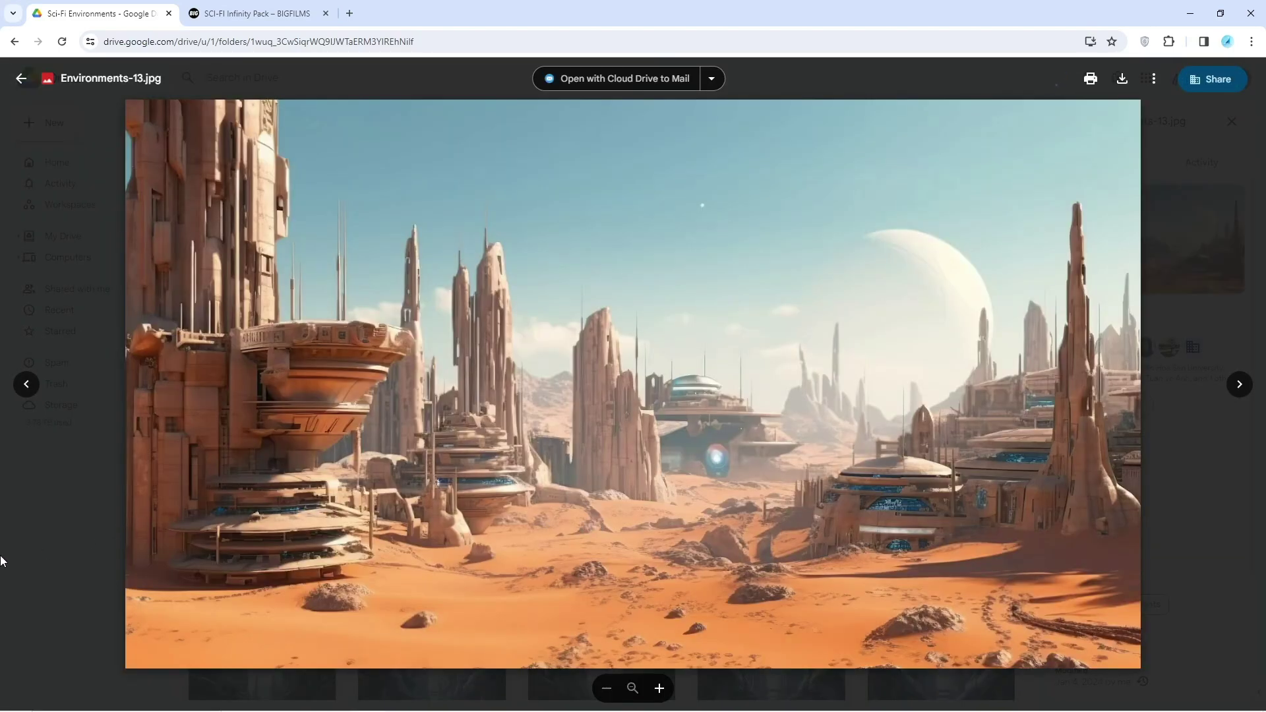
key(Escape)
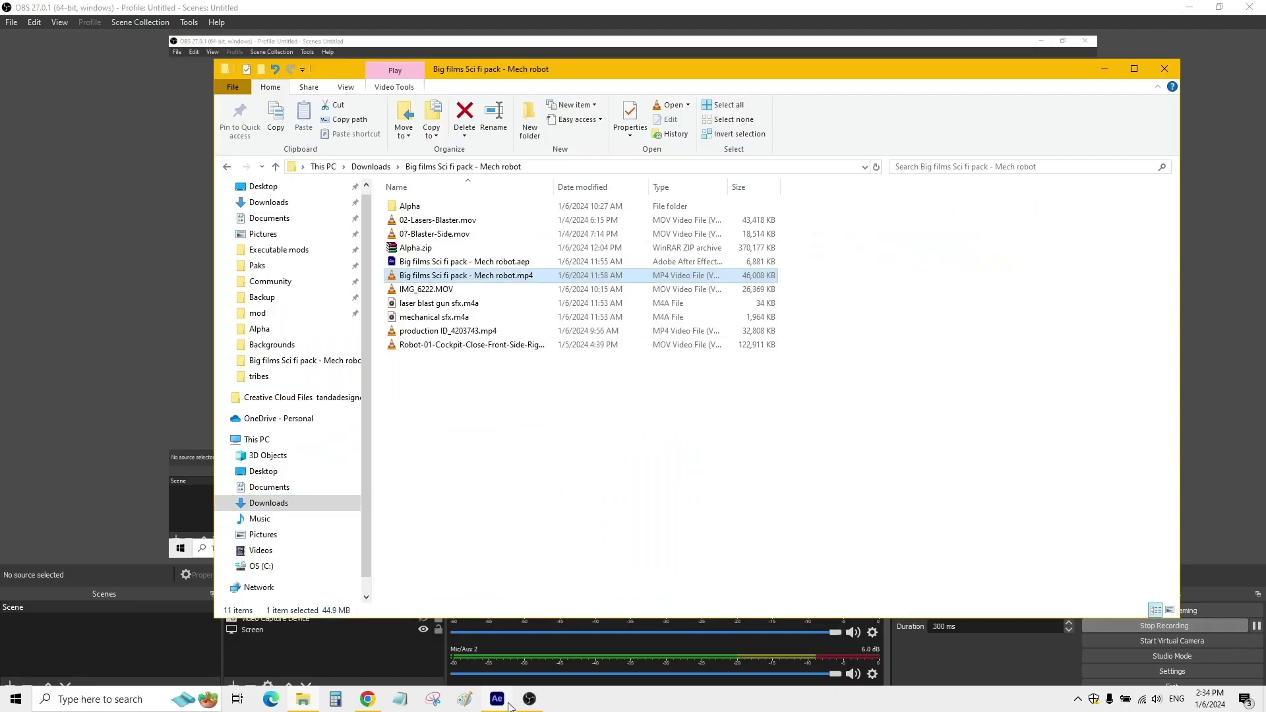
Step: Import production ID_4203743.mp4 from the Big films Sci fi pack - Mech robot folder
click(496, 705)
double_click(112, 327)
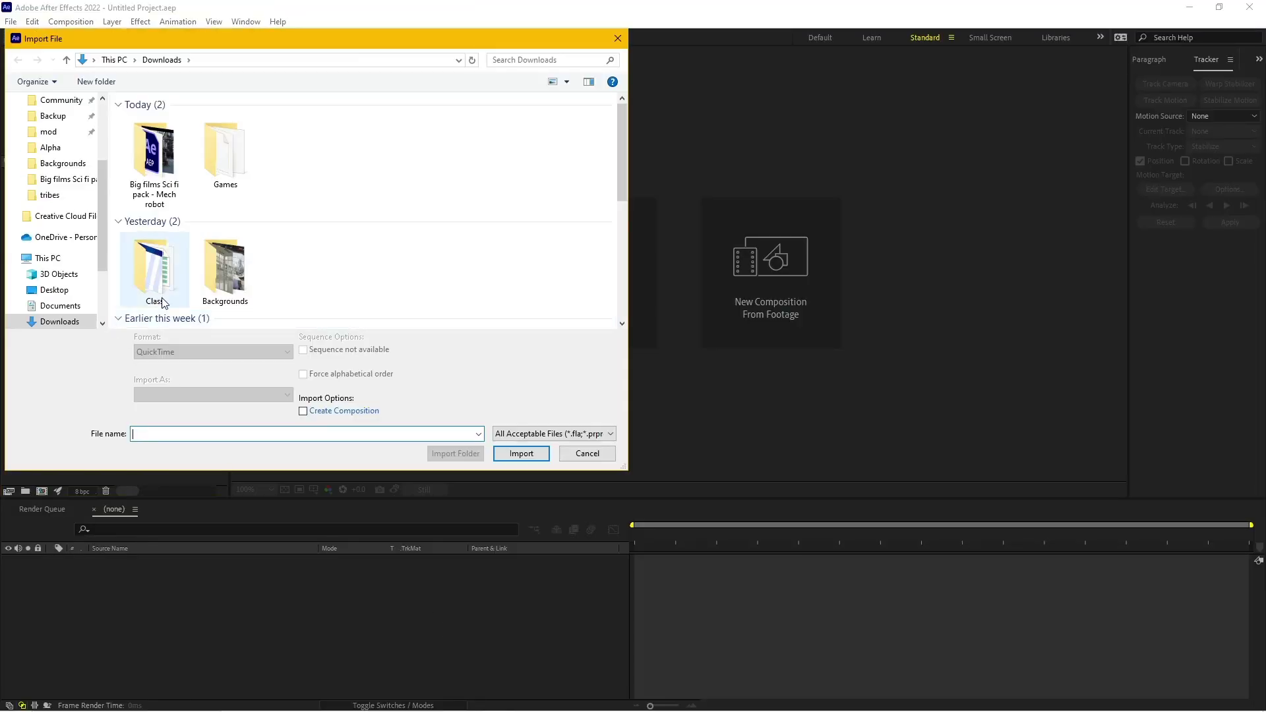
double_click(154, 161)
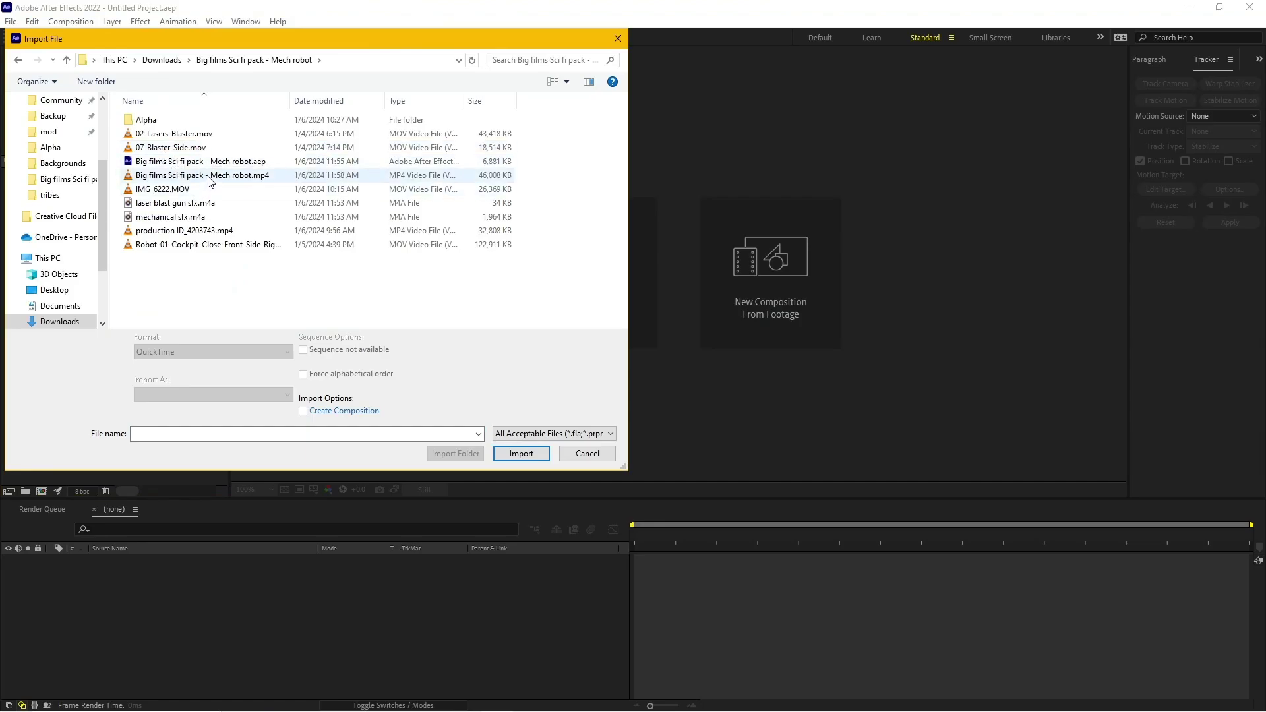
double_click(170, 232)
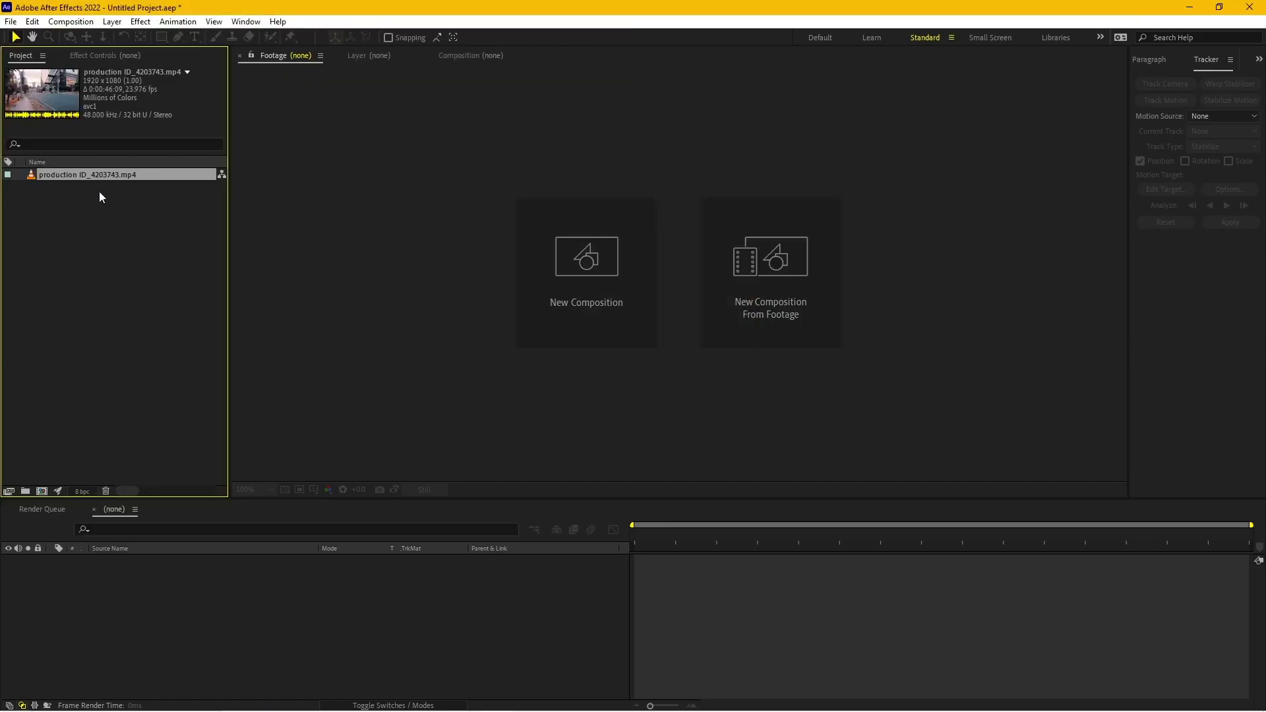
Step: Make a new composition from the street clip, preview it, and mute its audio
drag(46, 494, 42, 491)
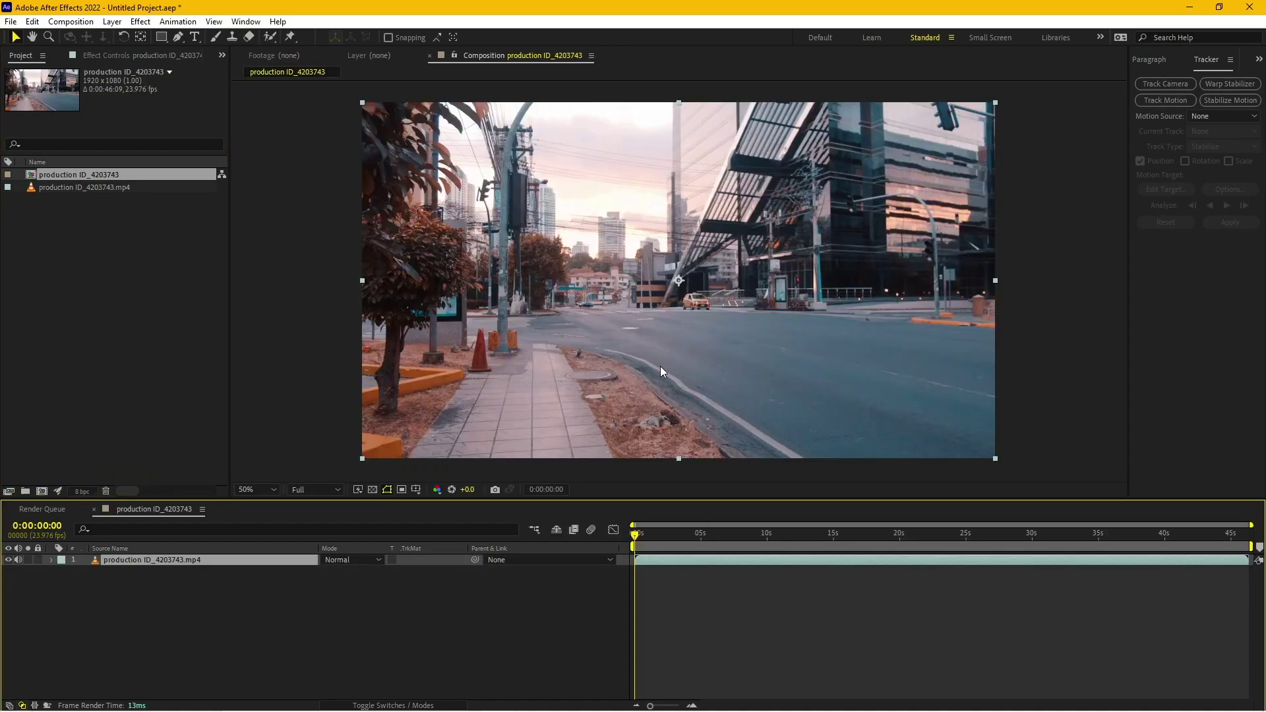
mouse_move(642, 547)
mouse_down()
mouse_move(974, 562)
mouse_move(725, 538)
mouse_move(931, 560)
mouse_move(588, 547)
mouse_up()
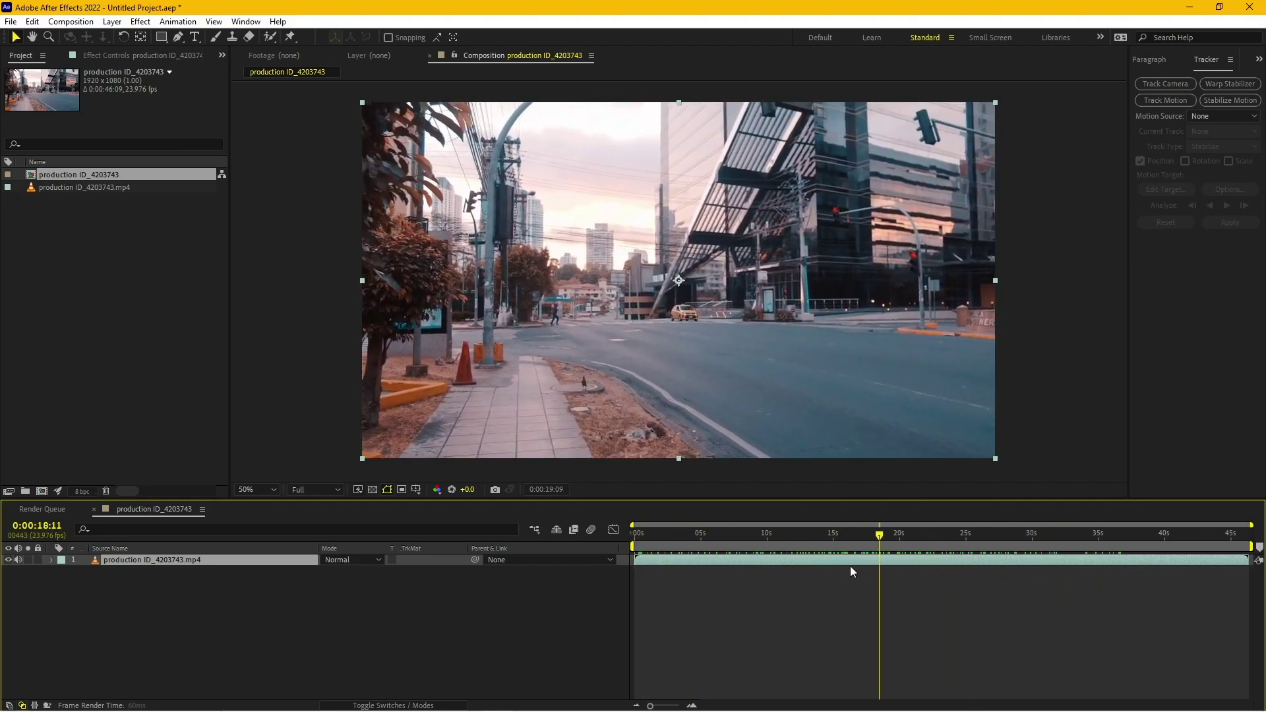
key(space)
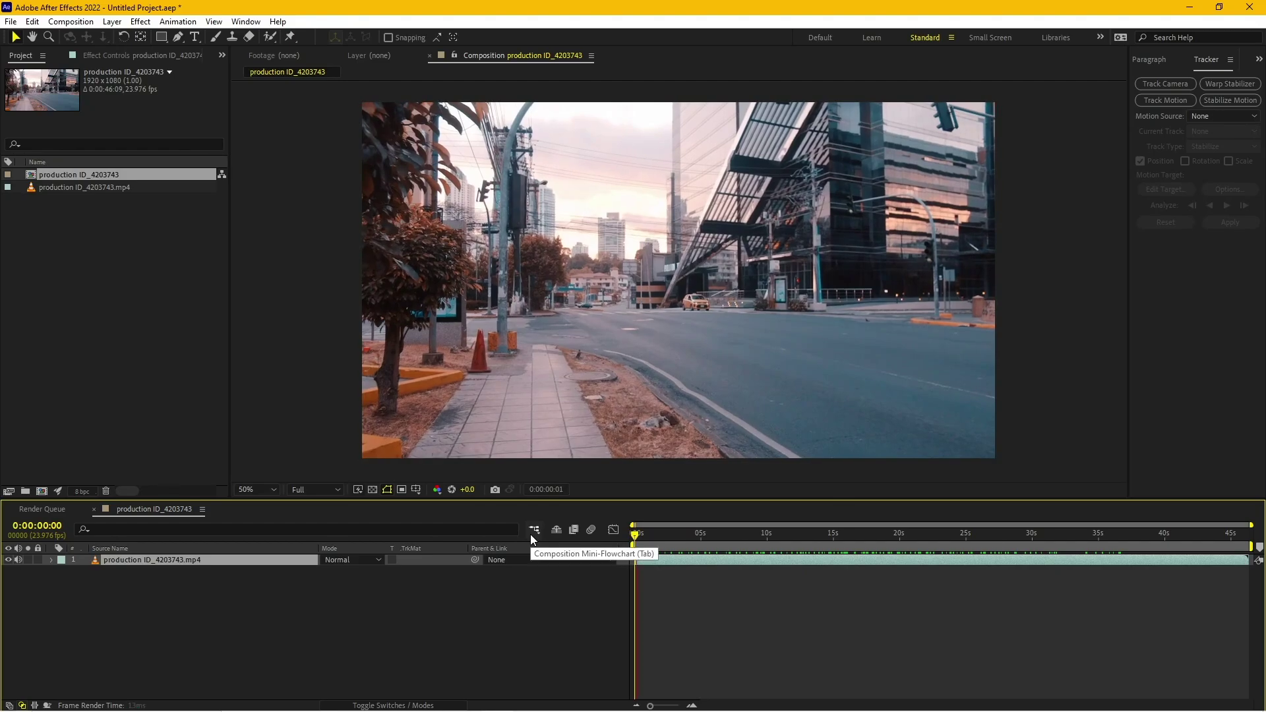
click(19, 560)
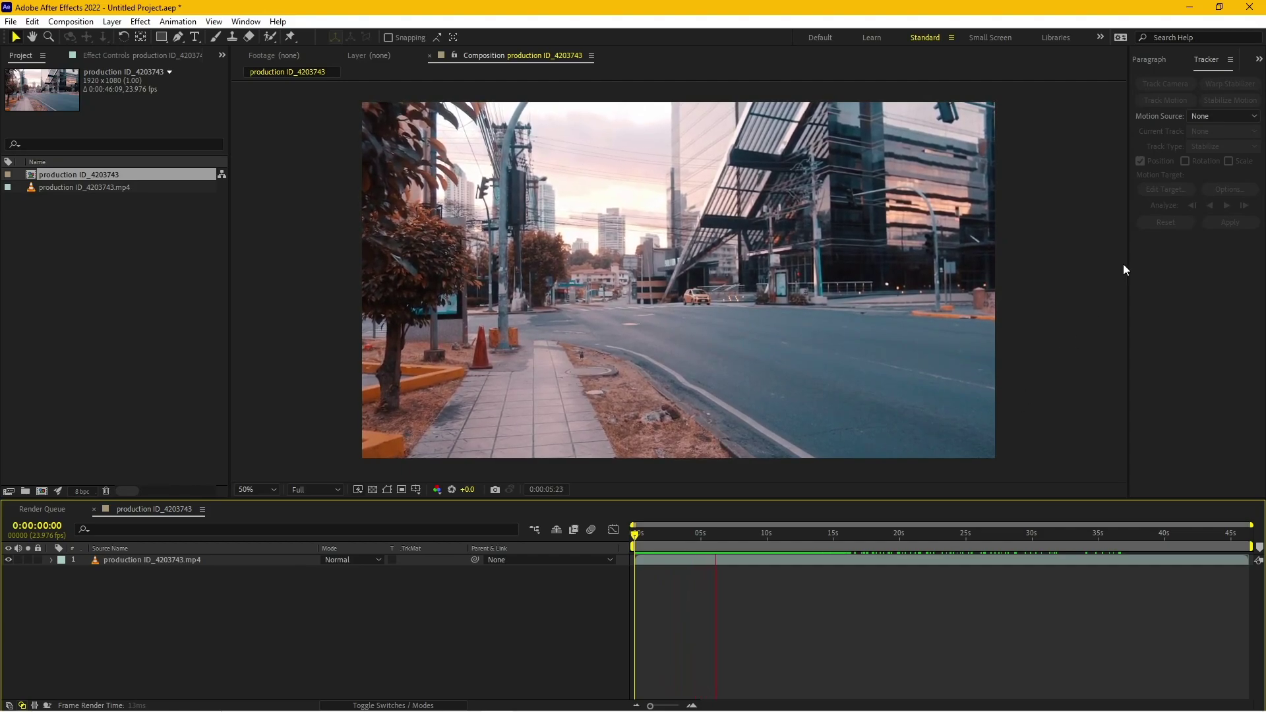
Step: Apply Track Camera to the selected street footage layer
click(1213, 60)
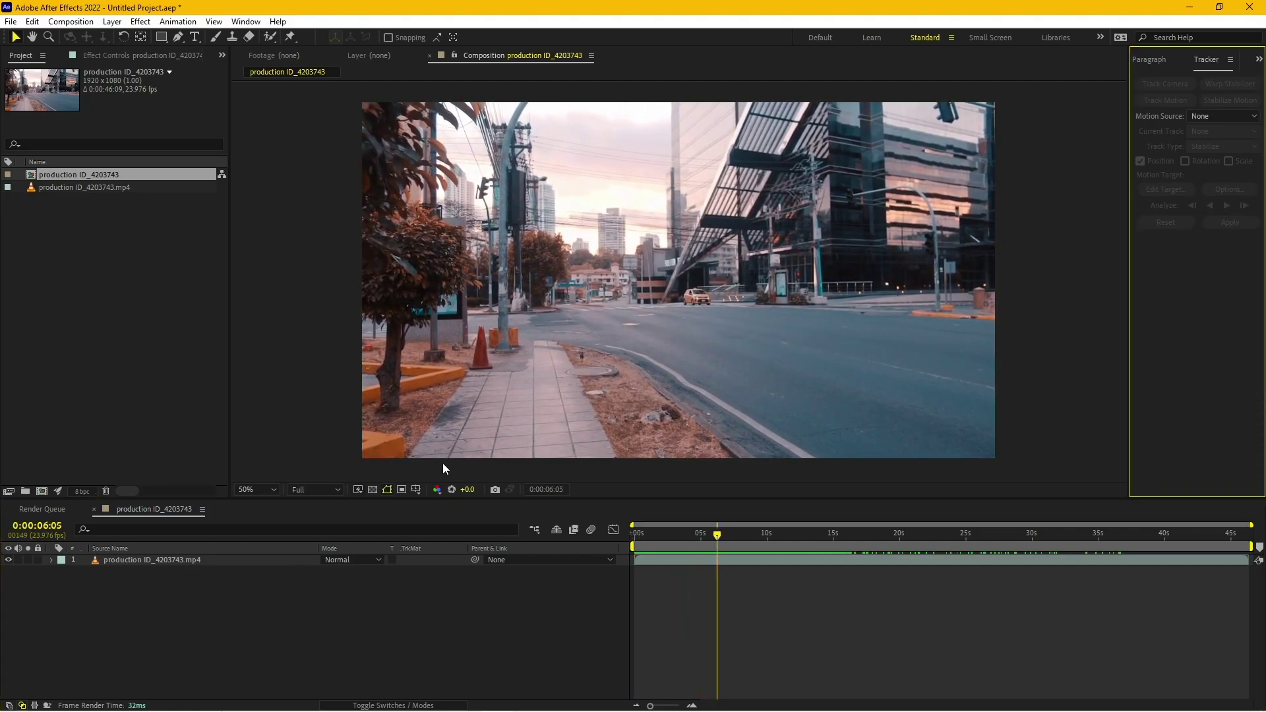
click(275, 562)
click(1158, 84)
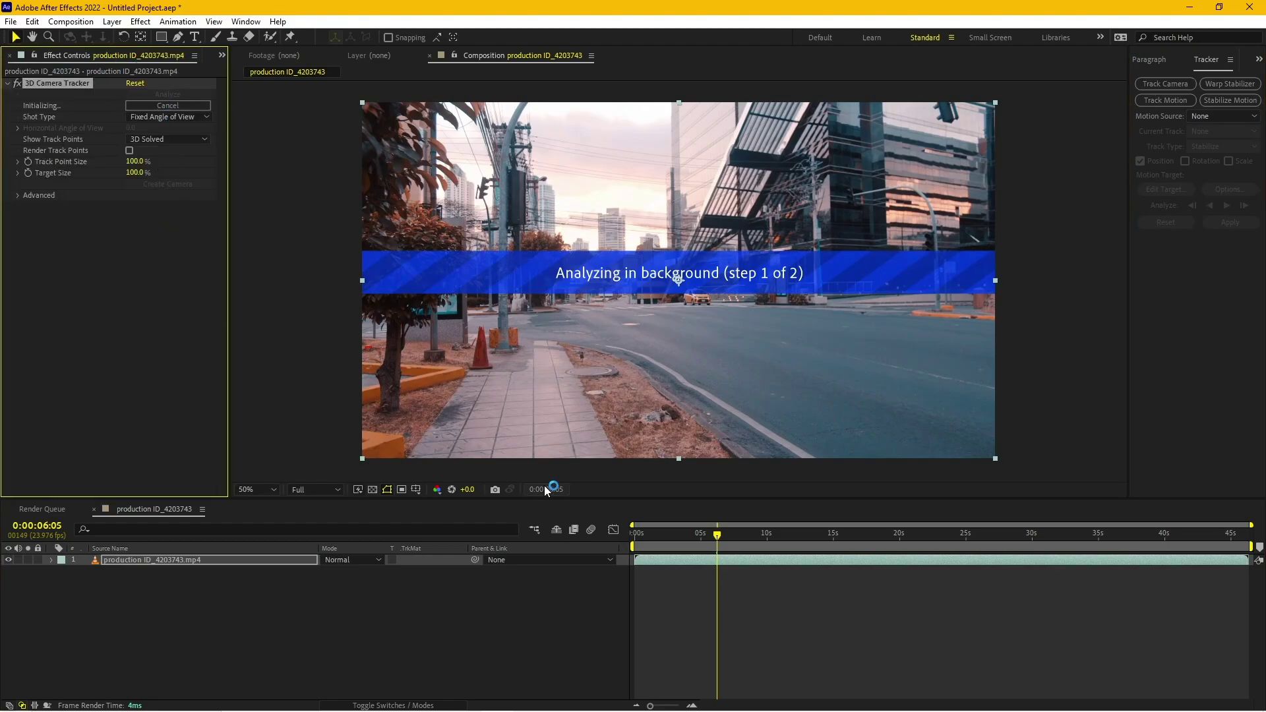
Step: Scrub back and forth through the shot to check the solved track points
mouse_move(650, 708)
click(529, 700)
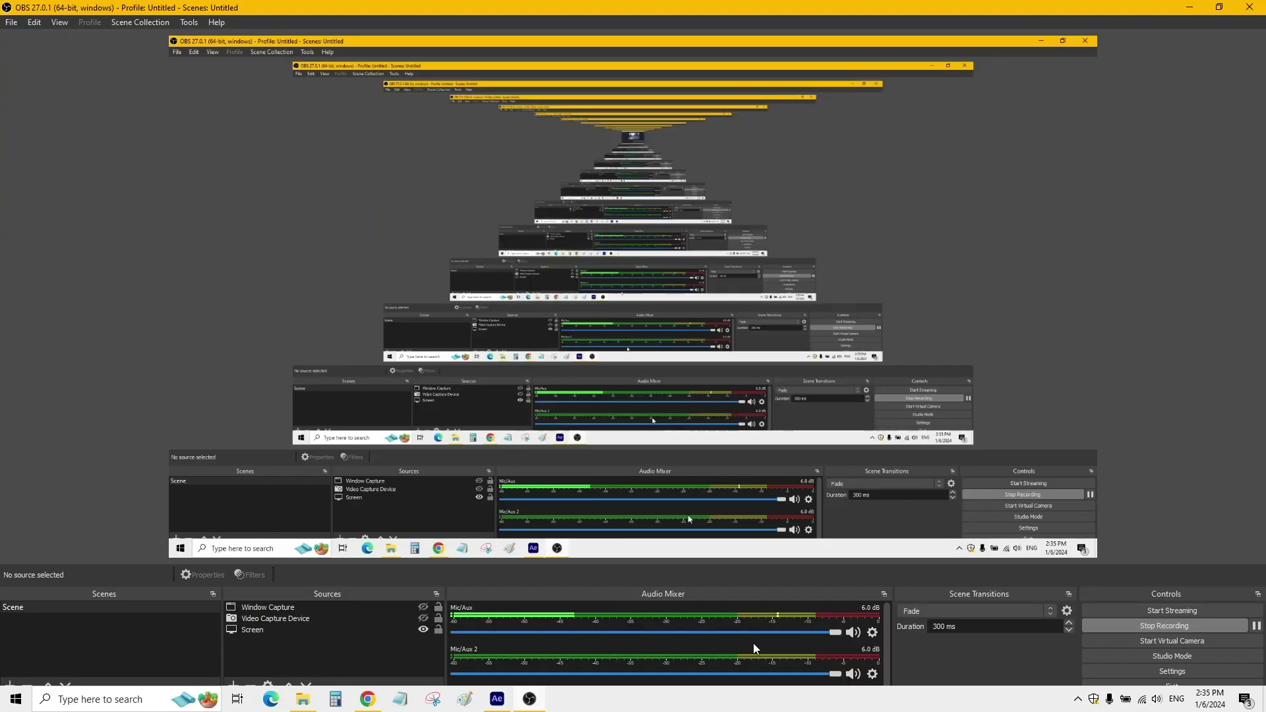
click(497, 699)
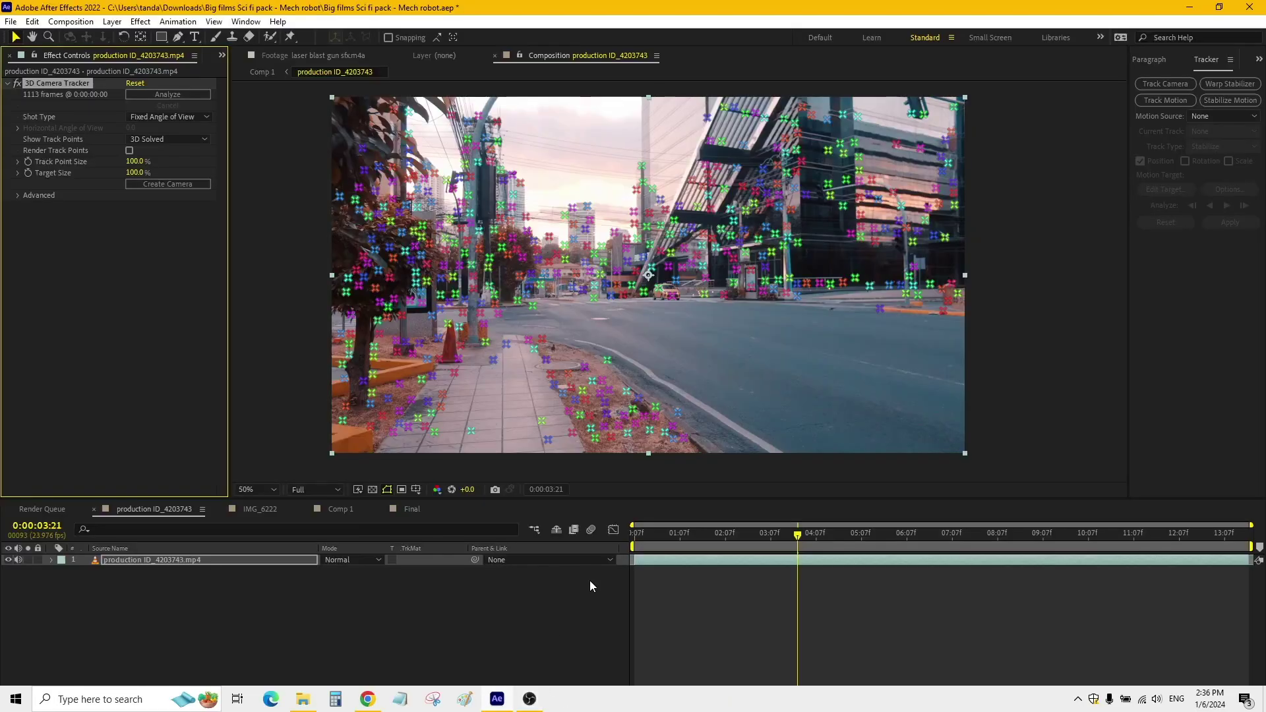
click(734, 533)
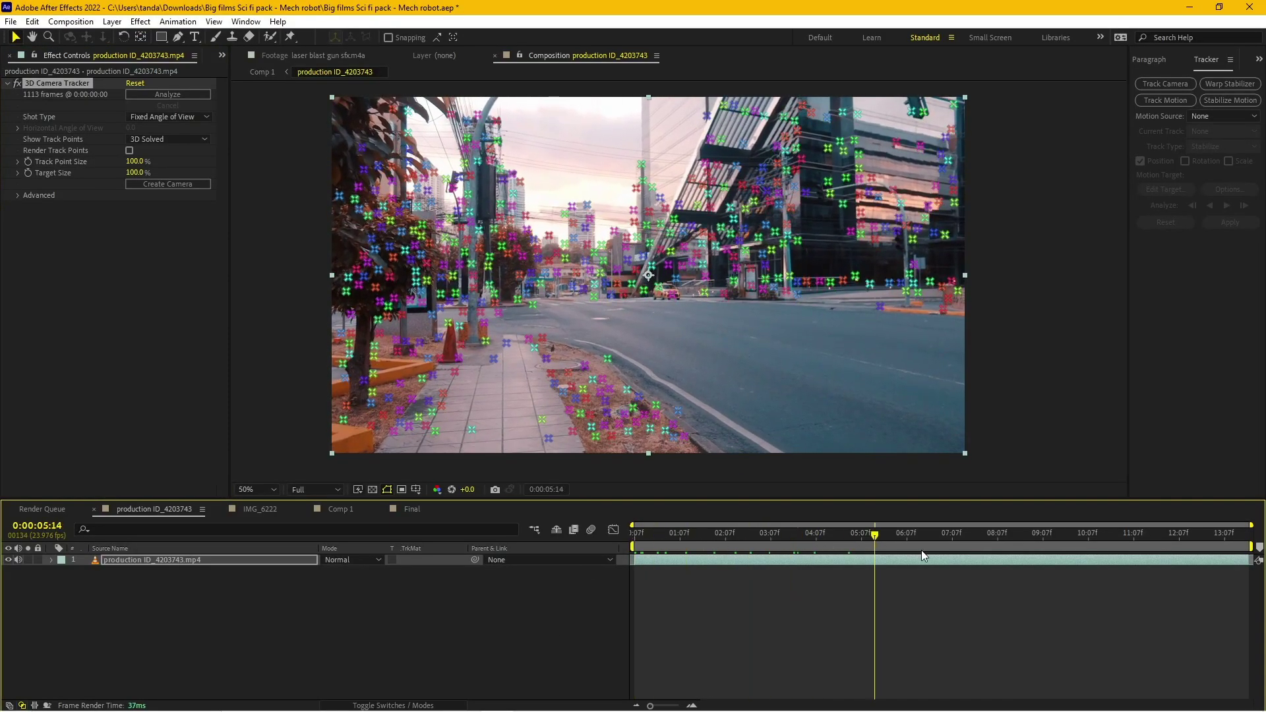
drag(754, 548, 1013, 551)
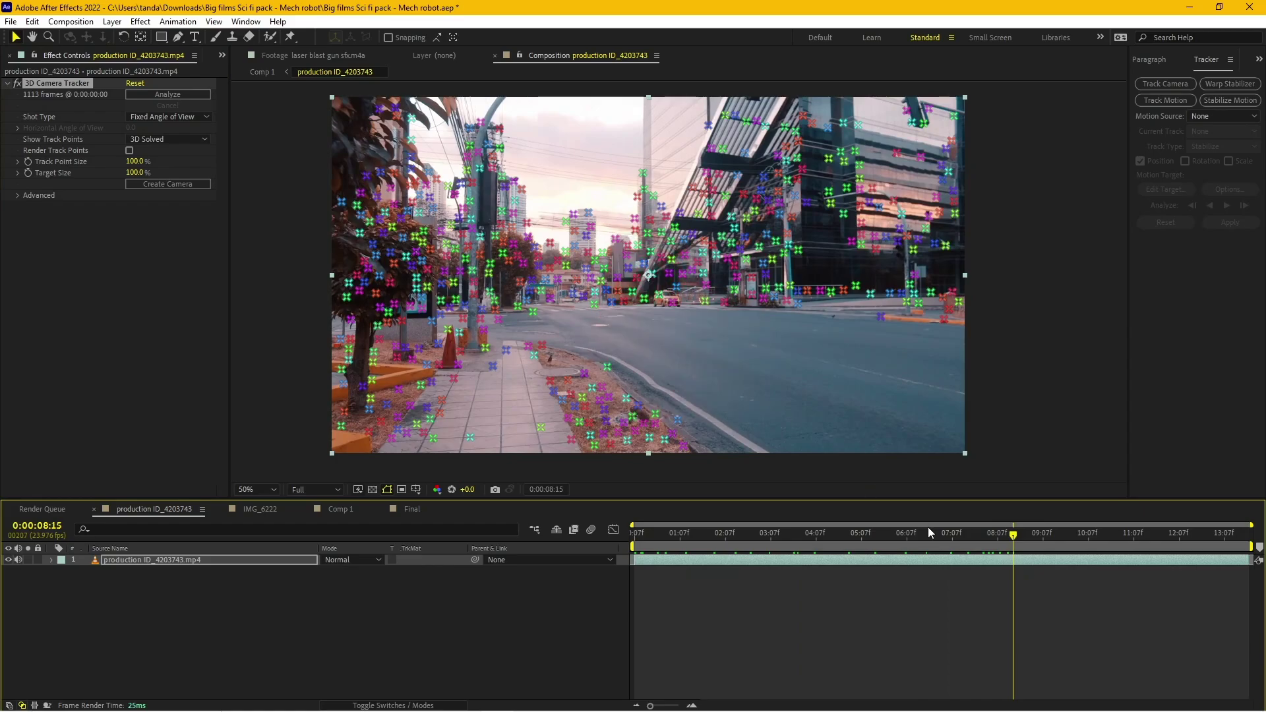
mouse_move(923, 531)
mouse_down()
mouse_move(771, 535)
mouse_move(876, 545)
mouse_up()
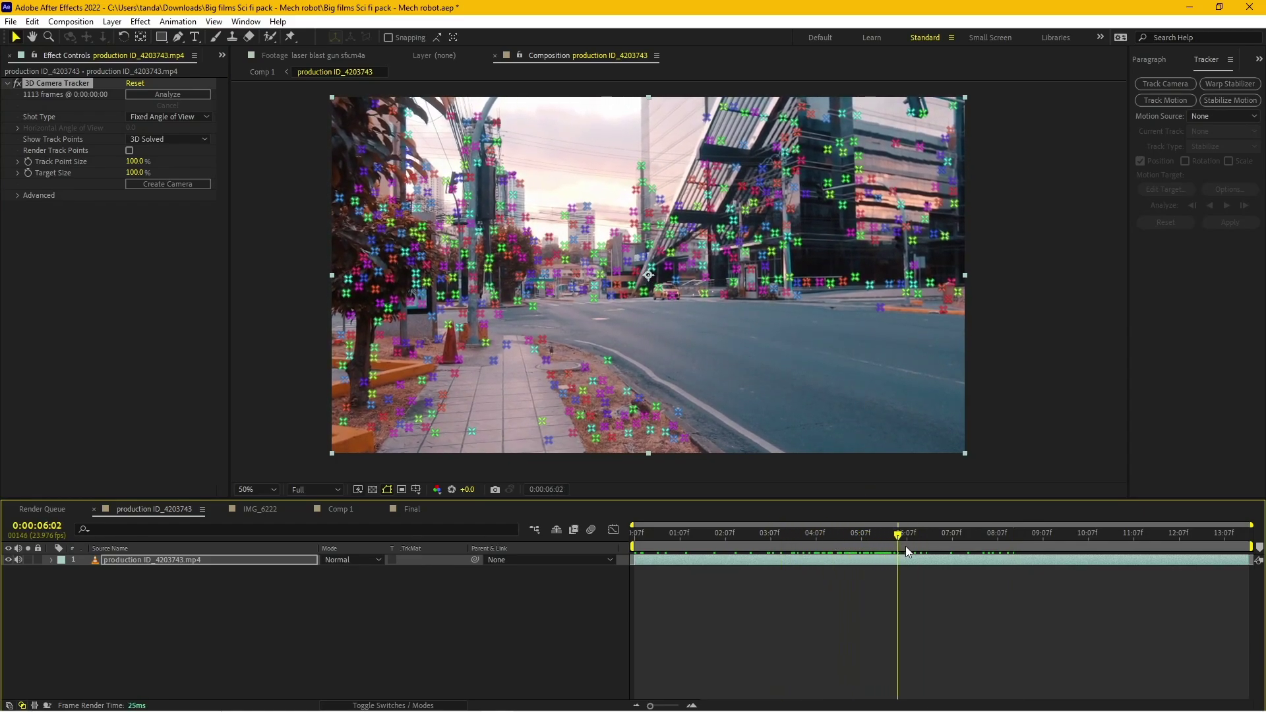
Step: Create a null and camera from the selected road track points
click(604, 367)
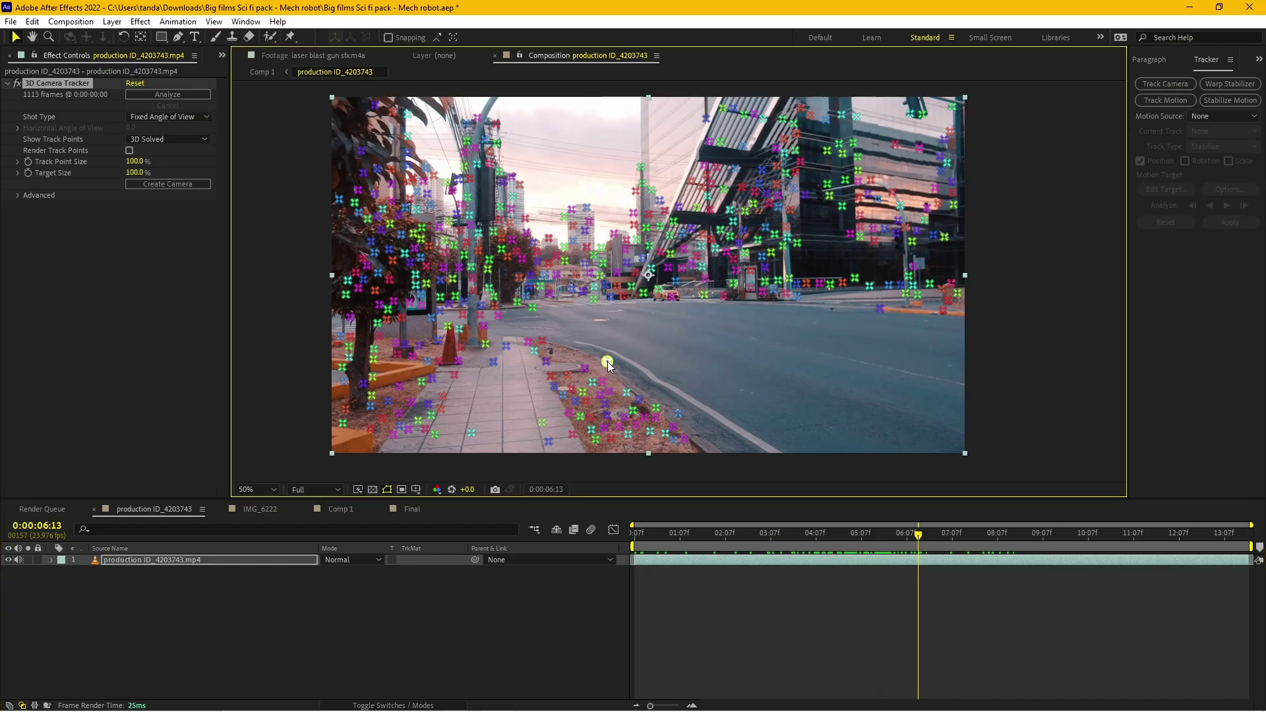
right_click(608, 363)
click(664, 399)
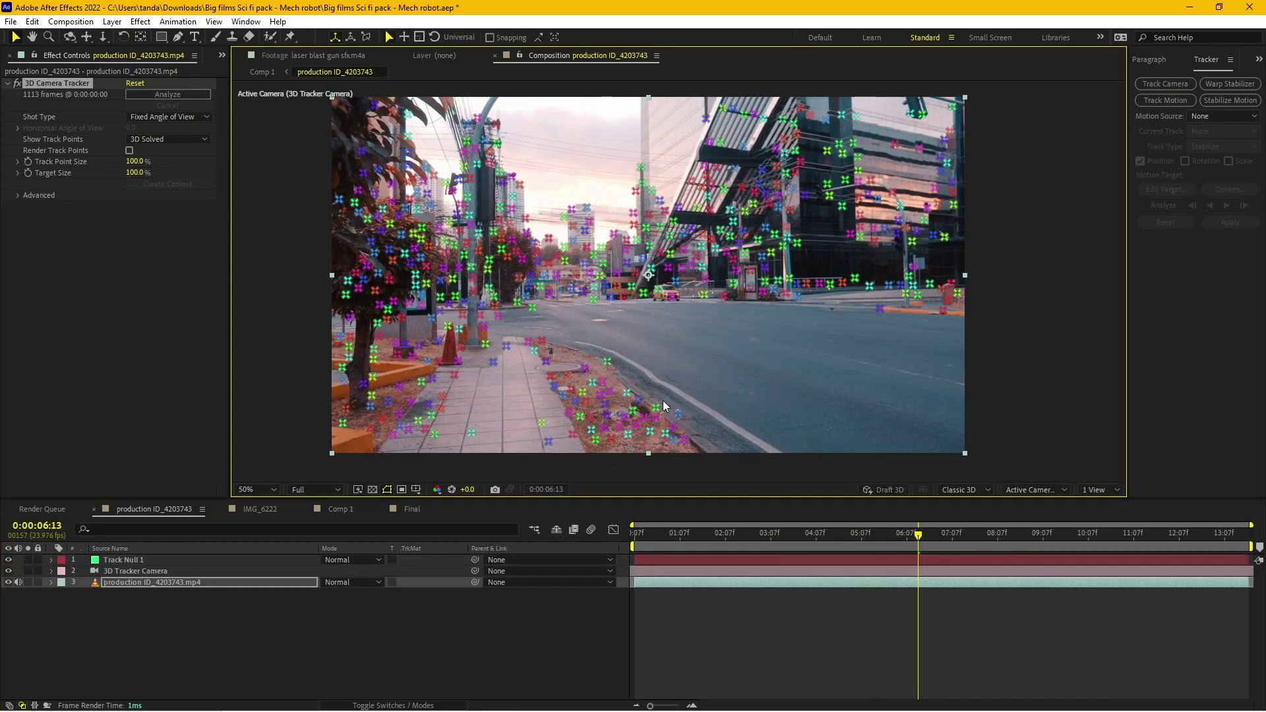
Step: Check Track Null 1 stays on the road and watch the camera path in a two-view layout
click(131, 559)
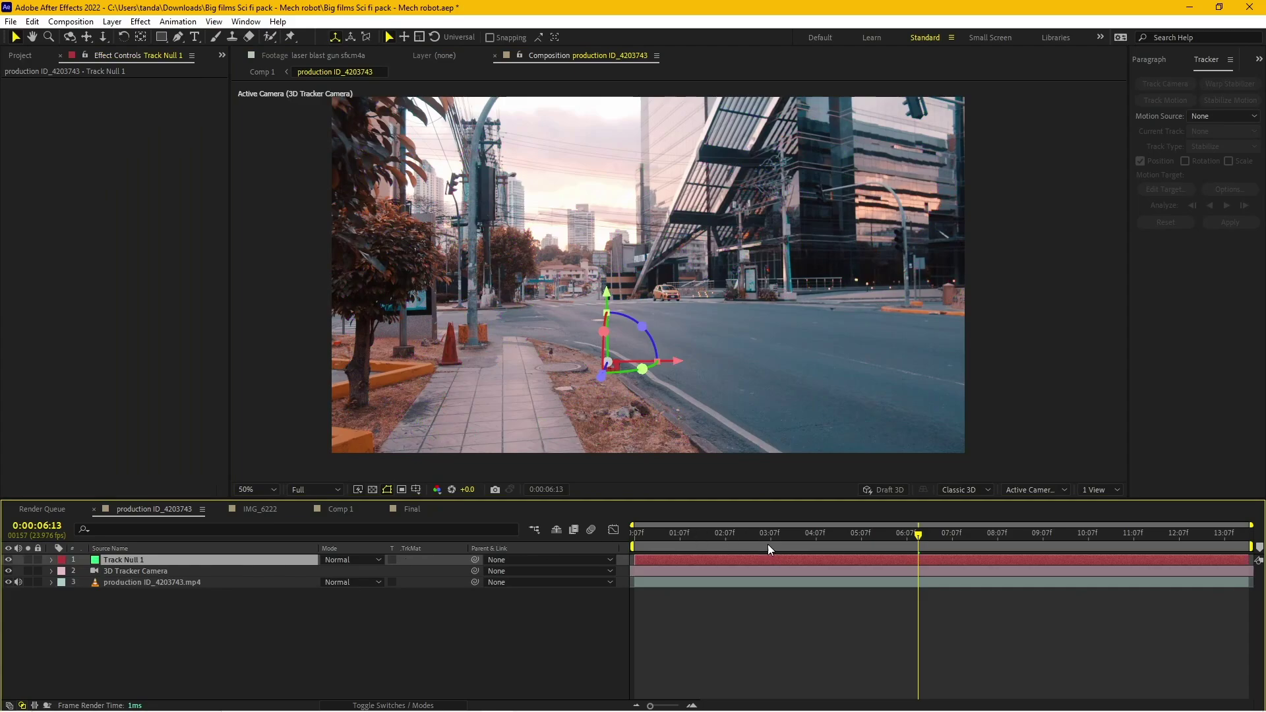
drag(767, 549, 1097, 551)
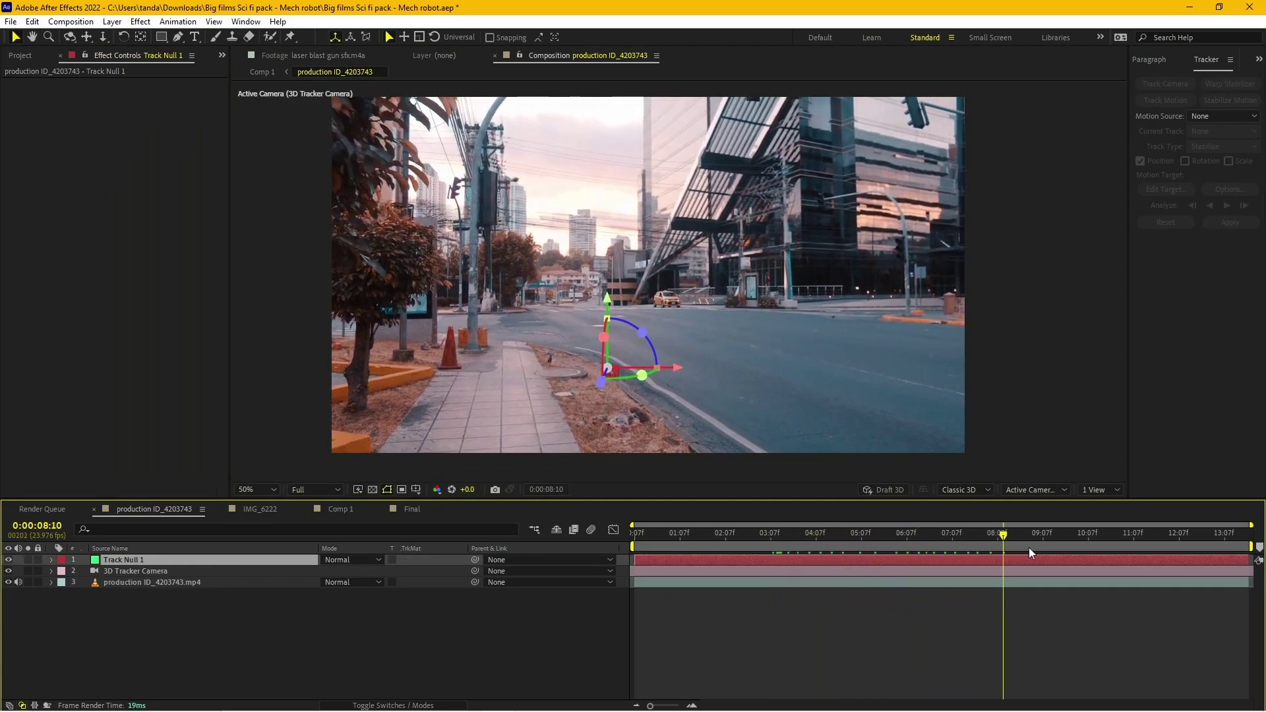
click(208, 571)
click(1098, 490)
click(1101, 515)
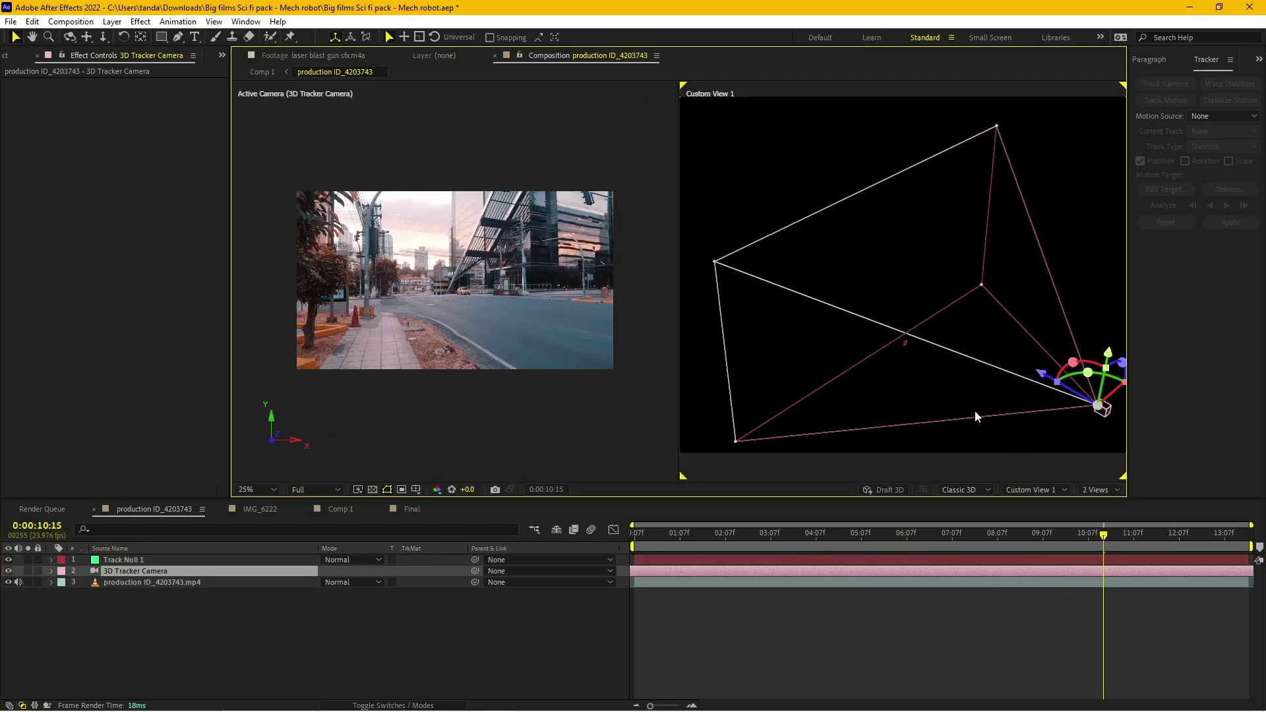
key(comma)
scroll(902, 389, up, 1)
scroll(988, 443, up, 1)
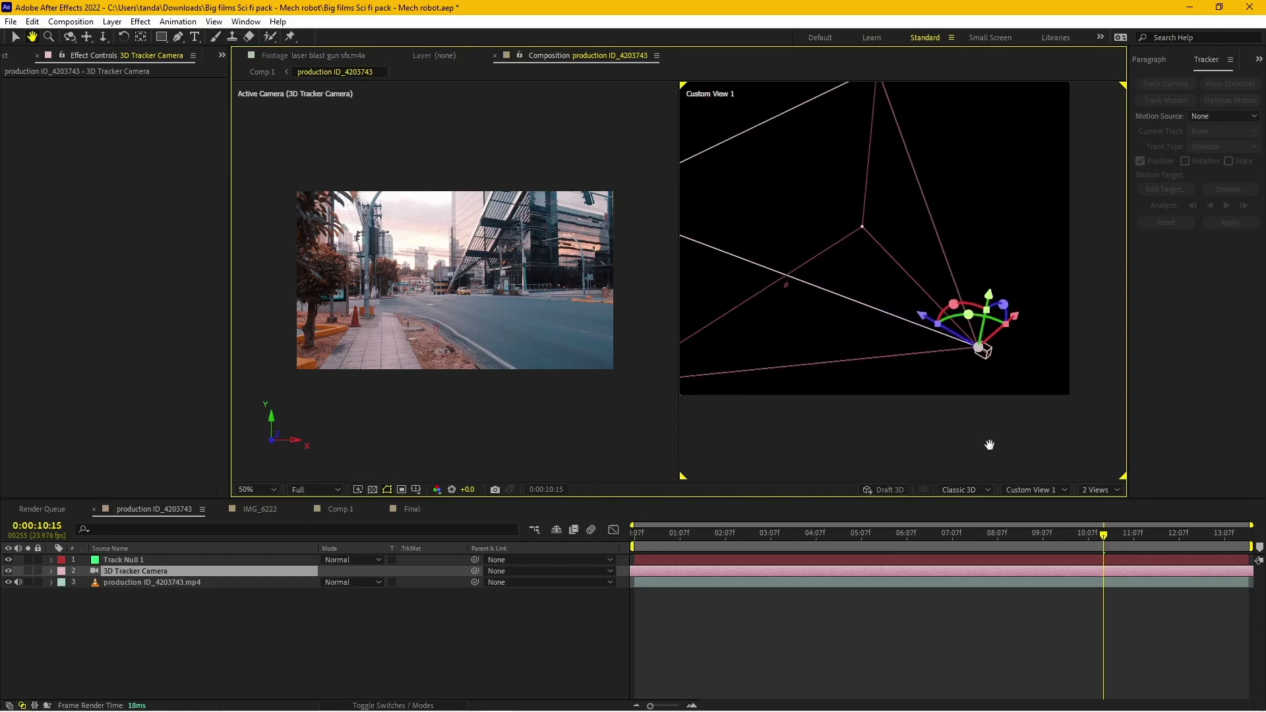
click(756, 535)
mouse_move(710, 541)
mouse_down()
mouse_move(1207, 576)
mouse_move(1043, 539)
mouse_up()
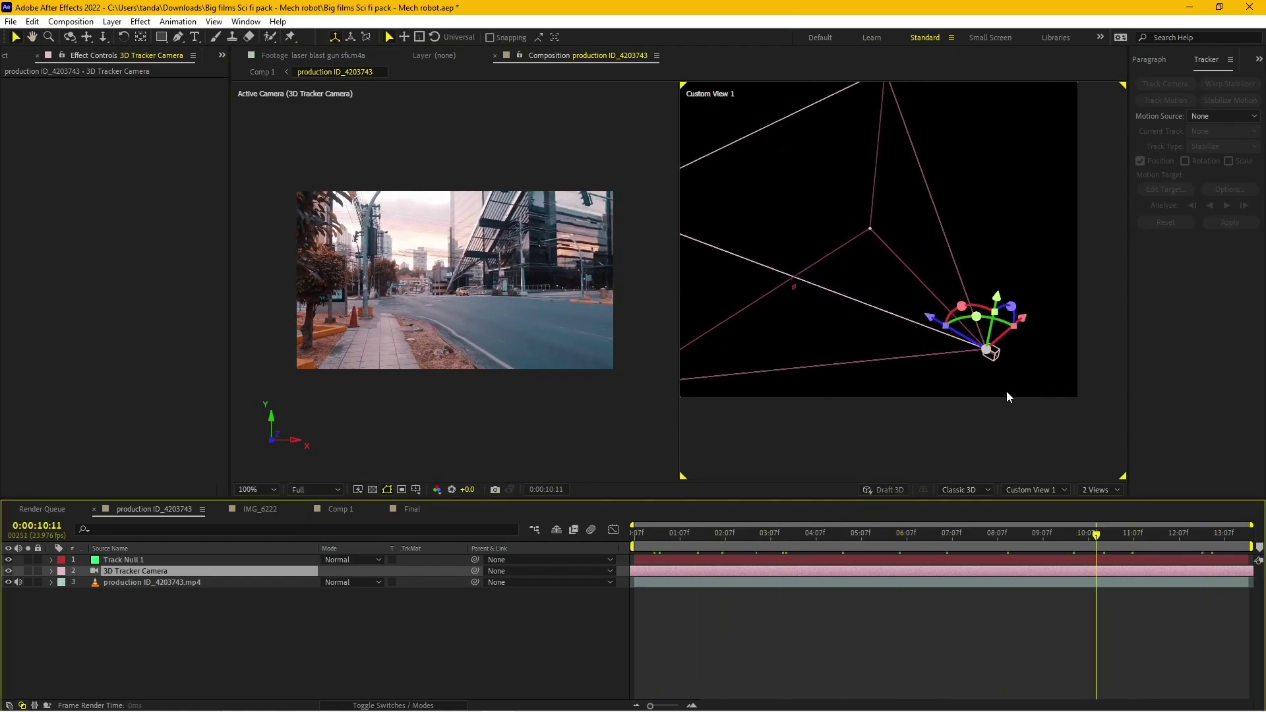
scroll(1006, 390, up, 2)
mouse_move(826, 534)
mouse_down()
mouse_move(760, 533)
mouse_move(1113, 555)
mouse_up()
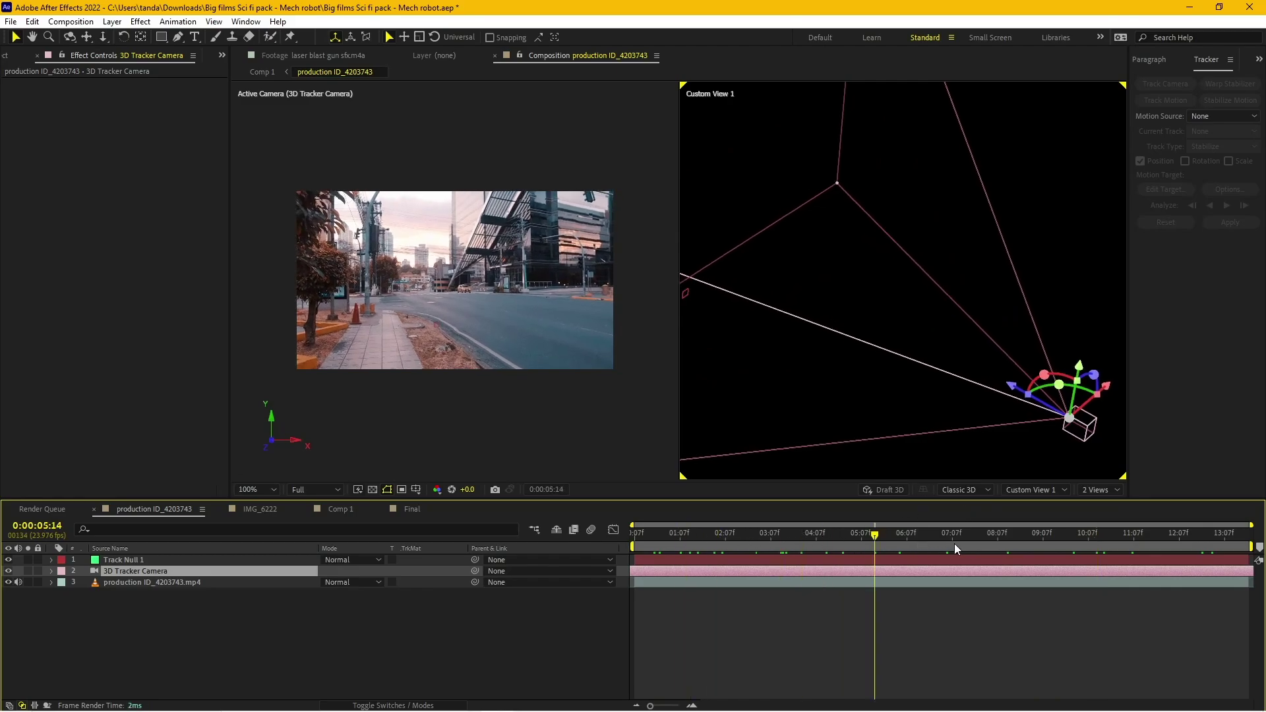
Step: Return to a single camera view framing the whole street shot, and show the Project panel
click(1101, 493)
click(1108, 509)
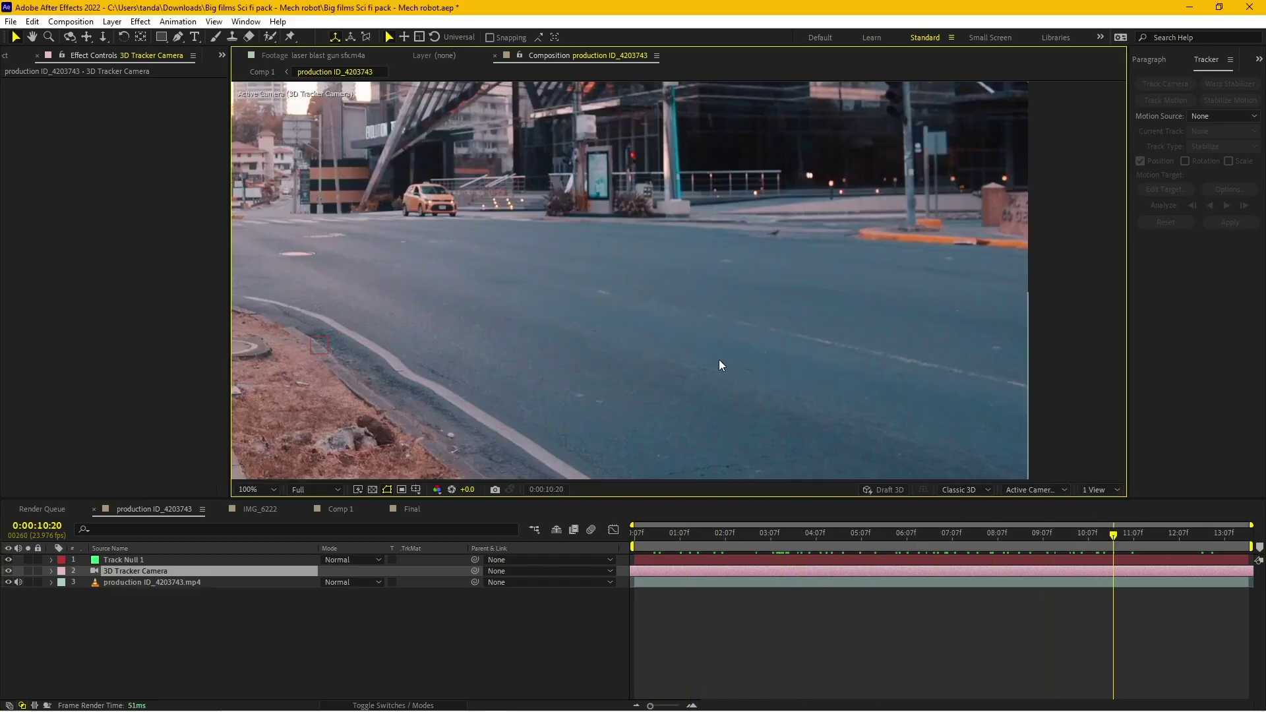
scroll(719, 358, down, 2)
drag(700, 353, 820, 394)
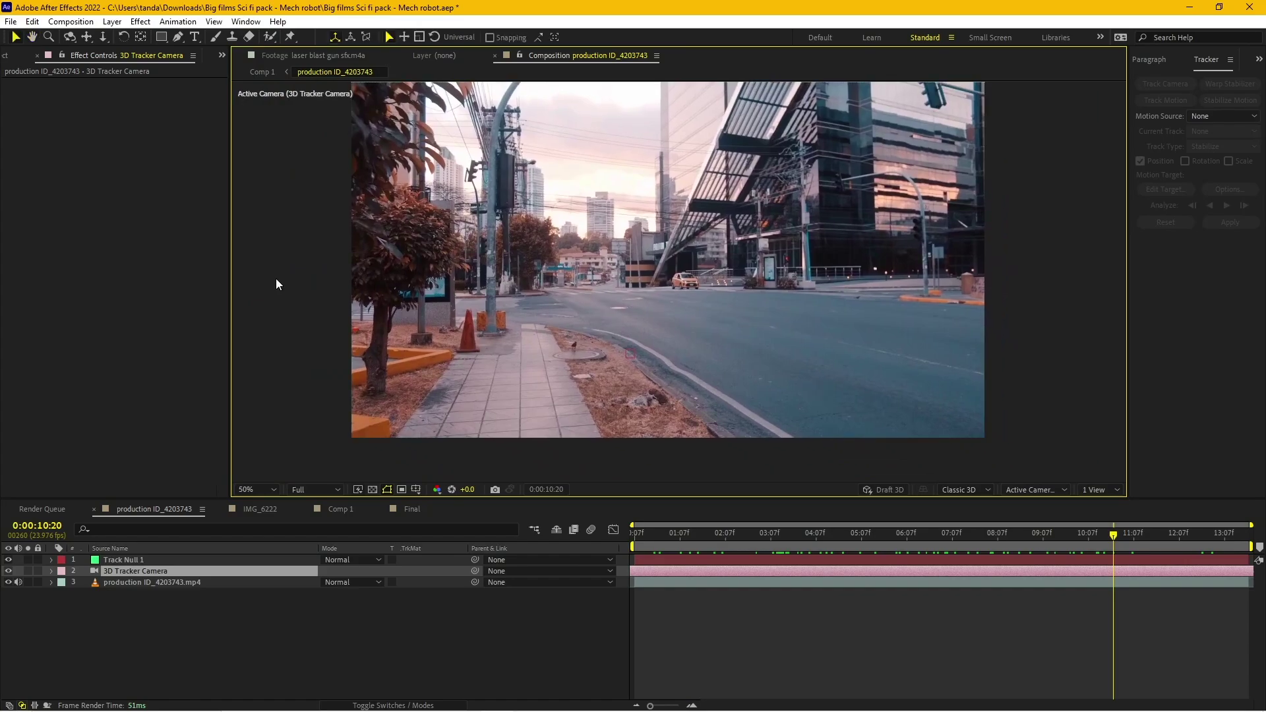
click(19, 58)
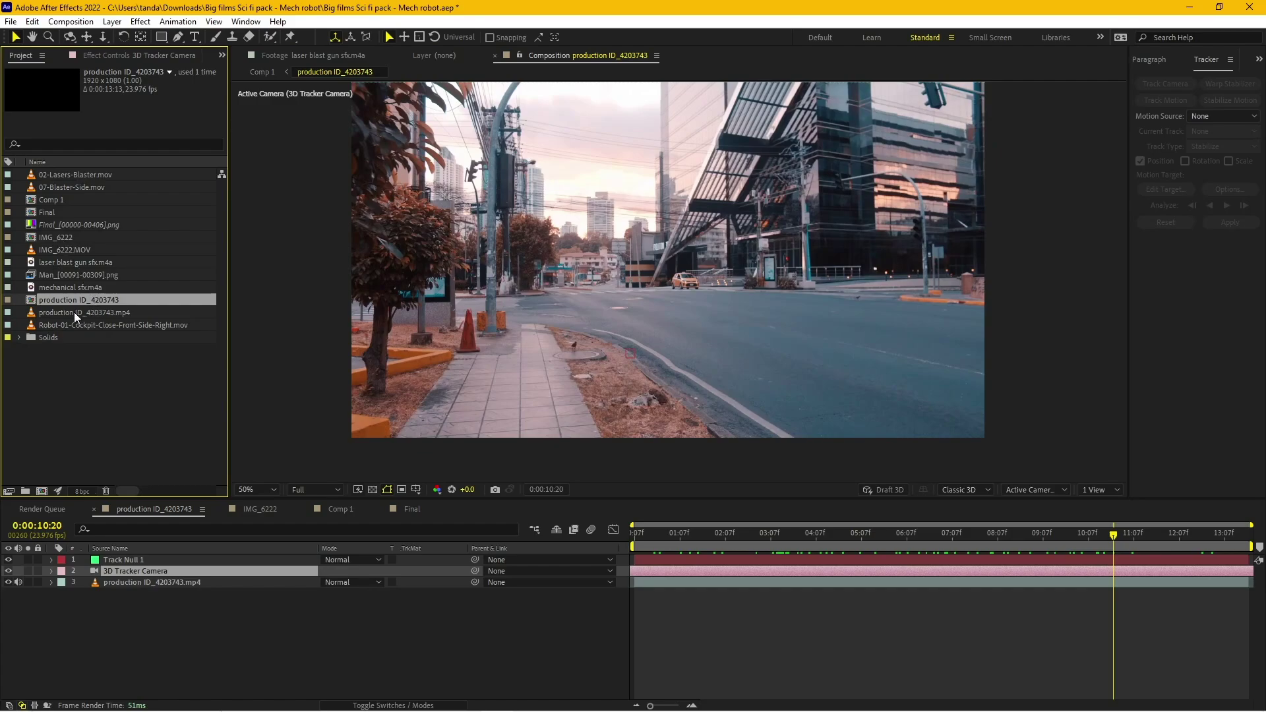
Step: Preview Robot-01-Cockpit-Close-Front-Side-Right.mov, then drag it into the street composition's timeline
double_click(63, 326)
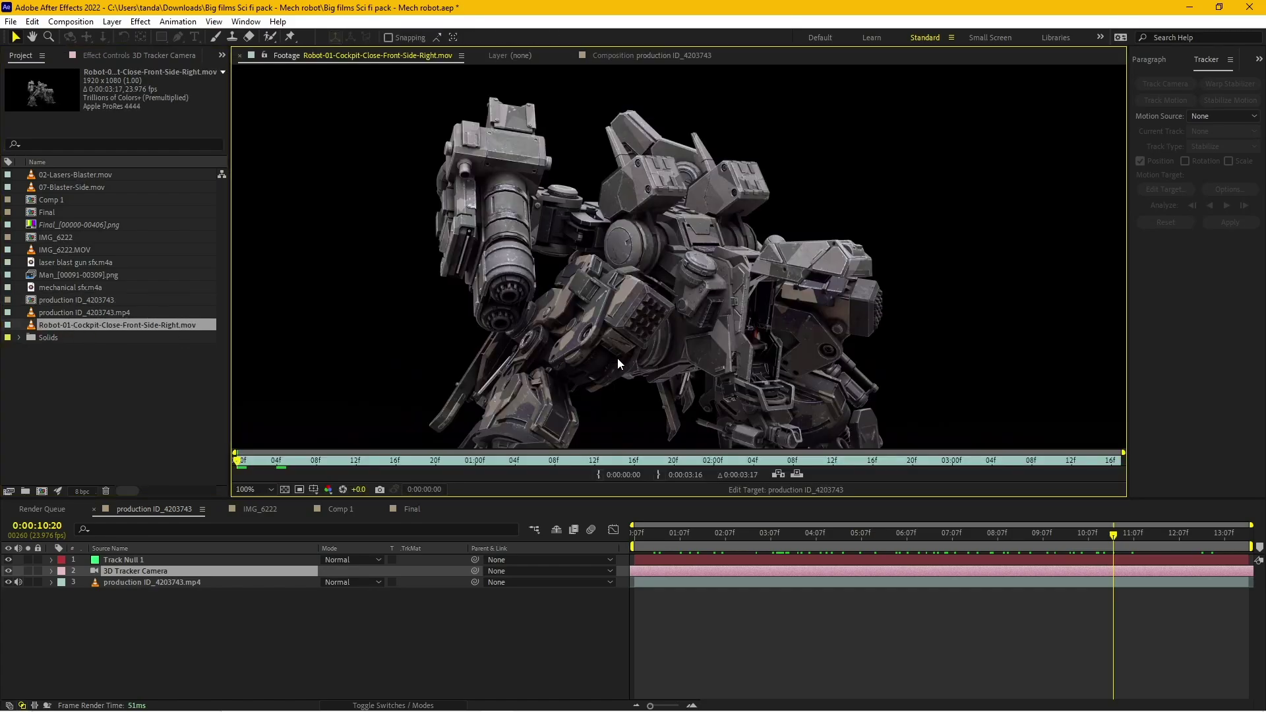
key(space)
key(comma)
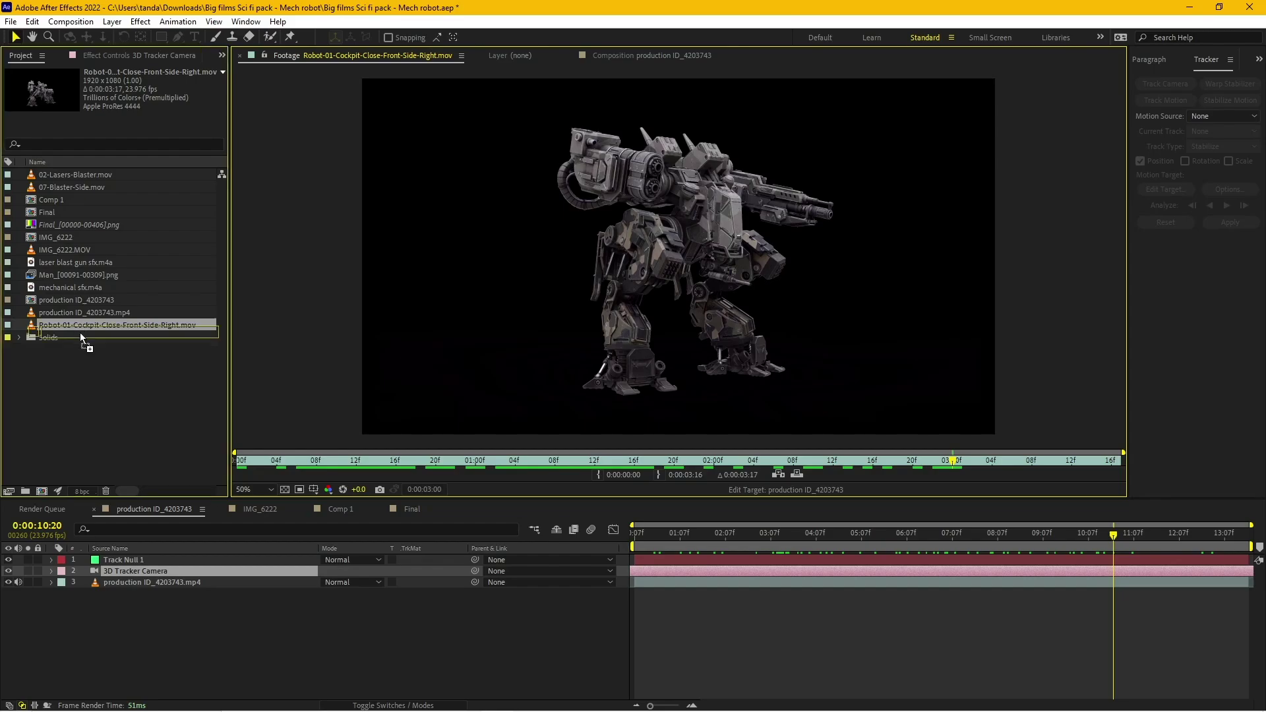
drag(77, 324, 148, 555)
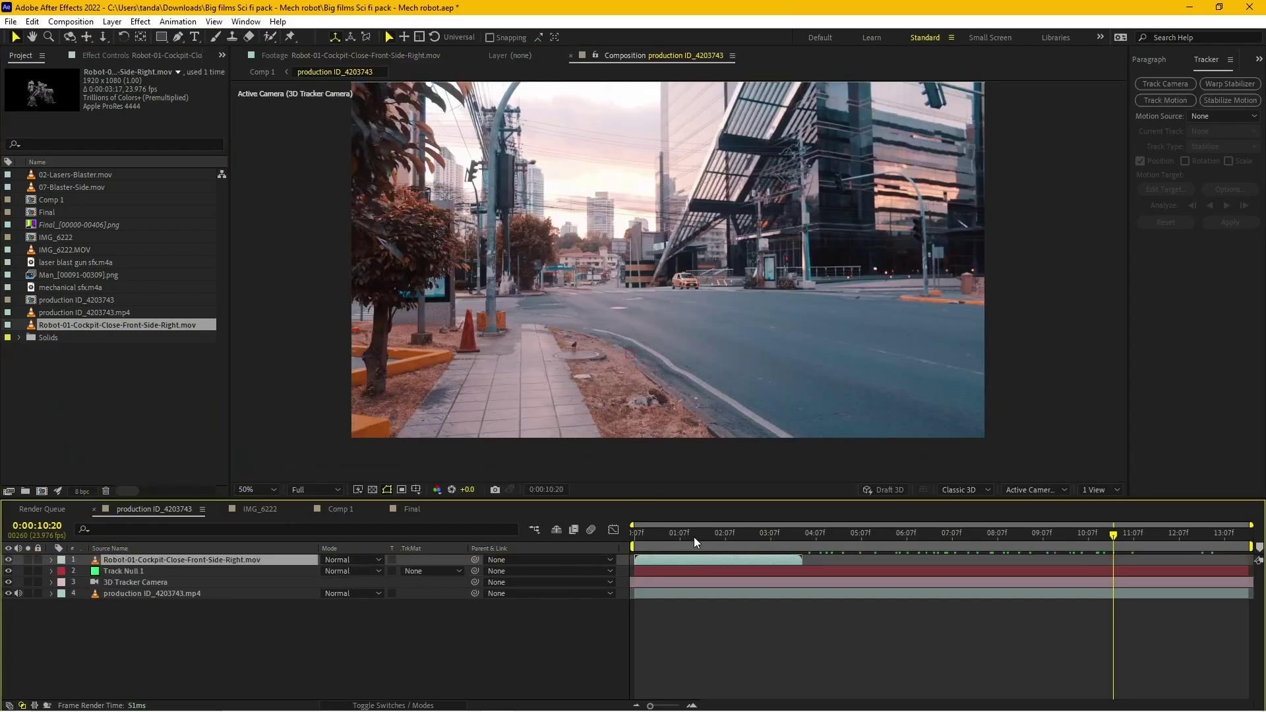
mouse_move(693, 537)
mouse_down()
mouse_move(802, 548)
mouse_move(678, 532)
mouse_move(738, 541)
mouse_up()
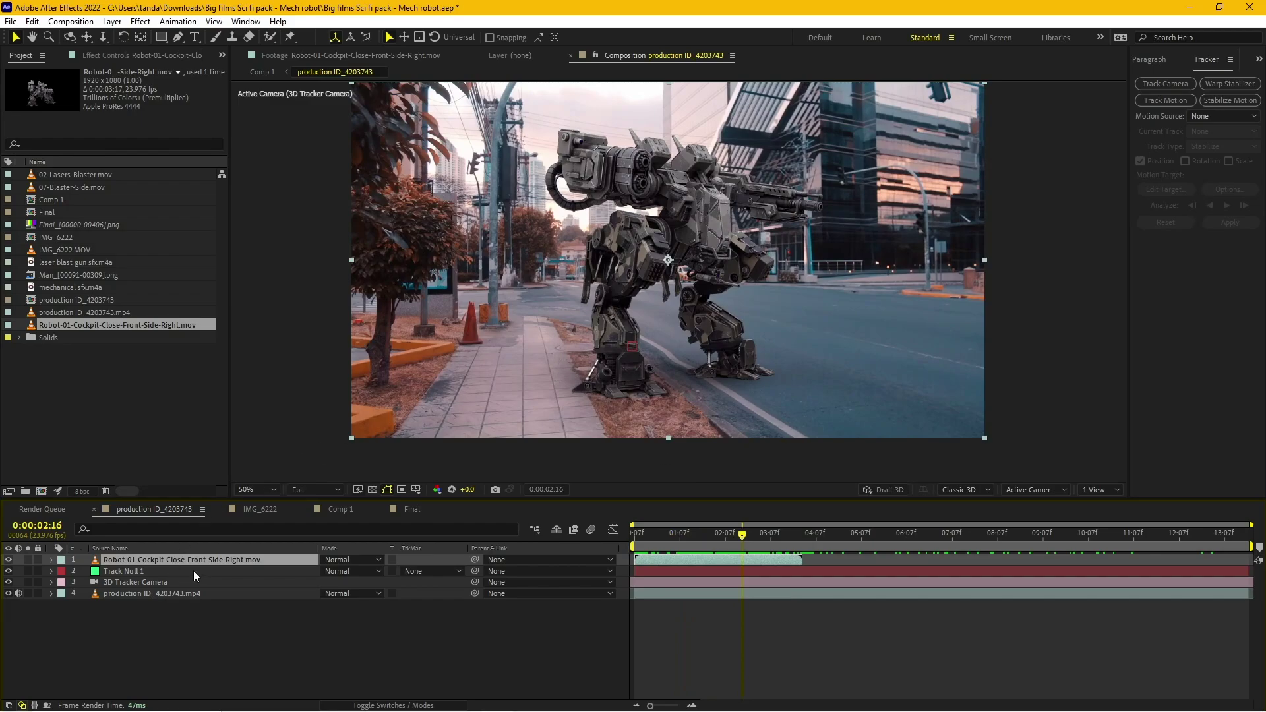
Step: Make the robot layer 3D, start it later, and move it right and up on the road
key(F4)
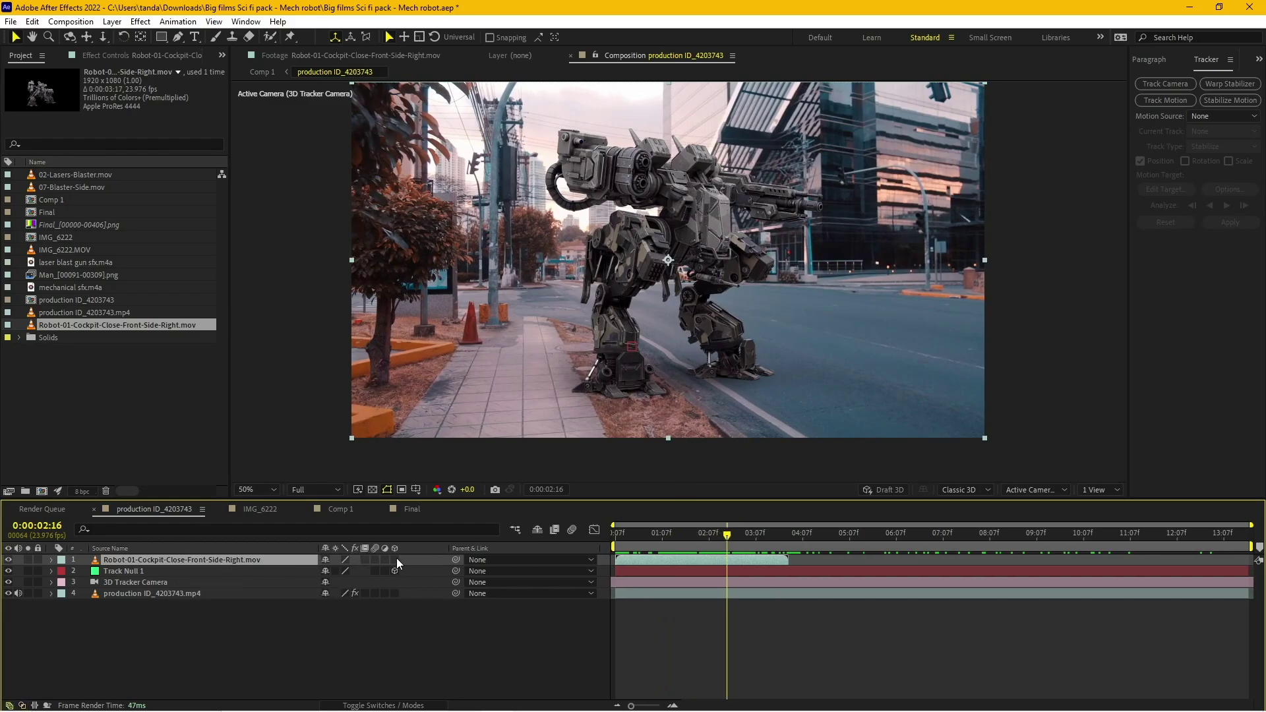
click(395, 560)
mouse_move(686, 562)
mouse_down()
mouse_move(785, 568)
mouse_move(754, 541)
mouse_up()
key(Page_Down)
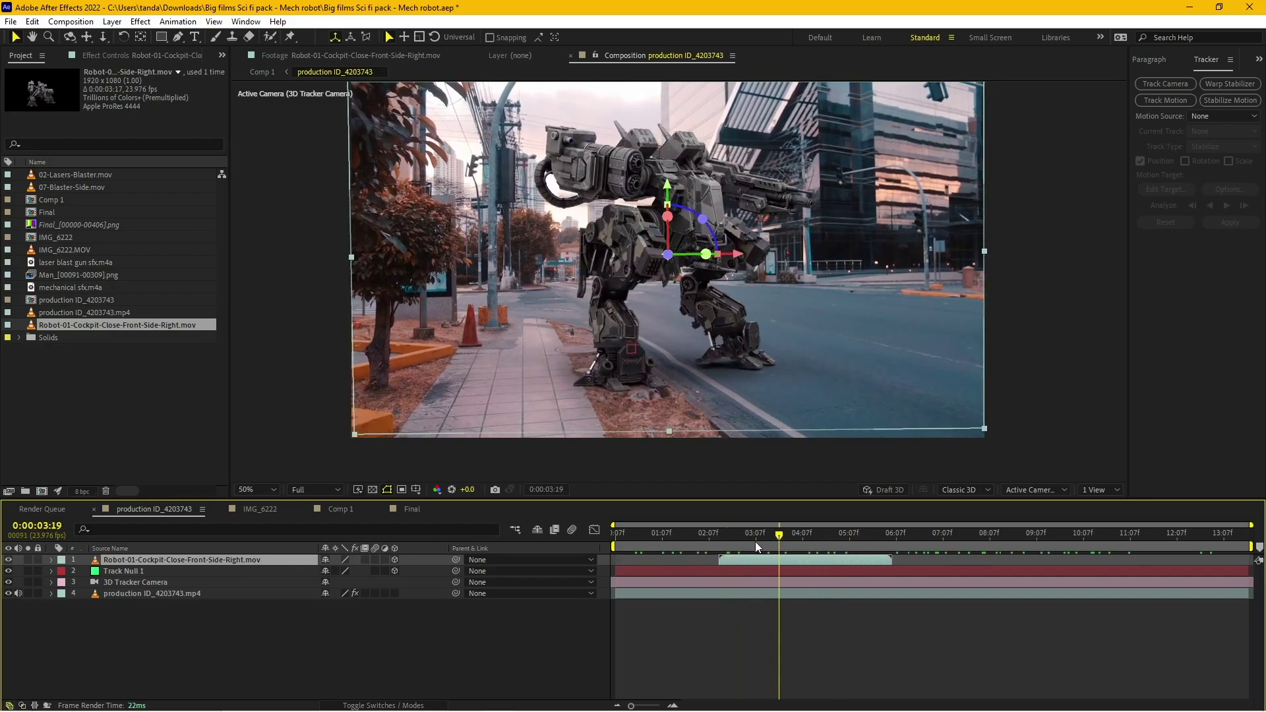
drag(732, 257, 793, 253)
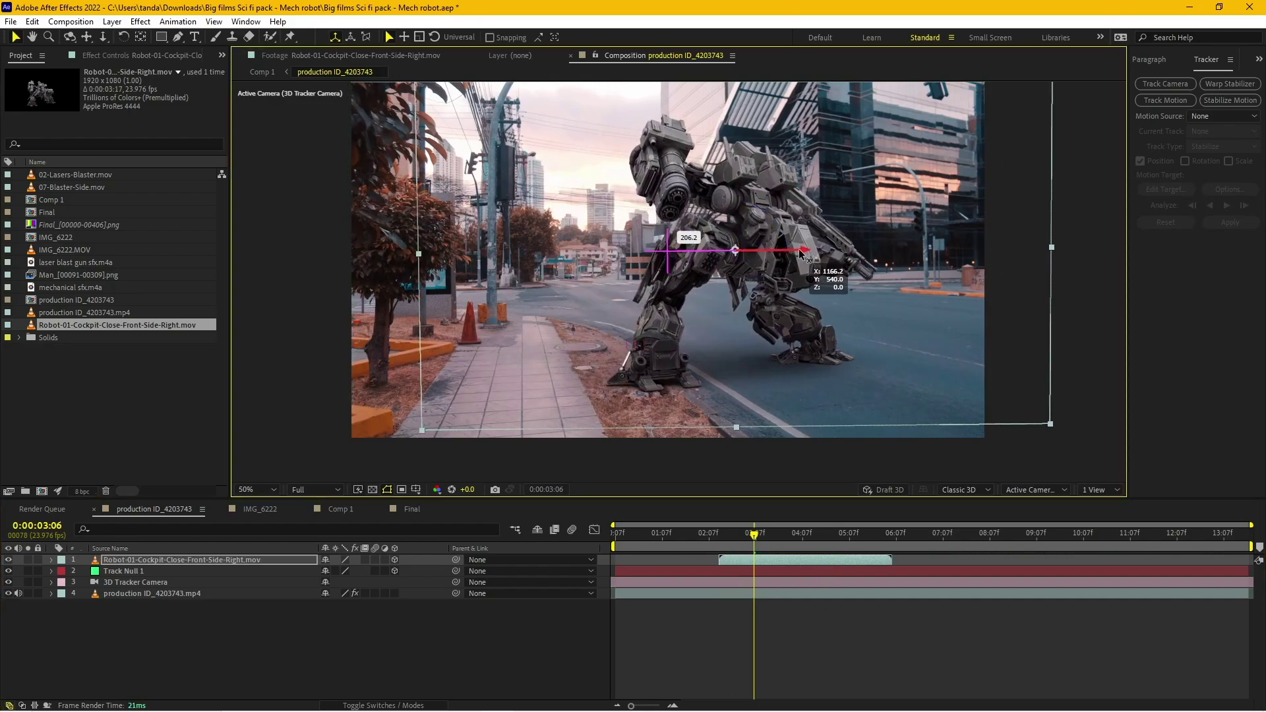
drag(732, 192, 730, 148)
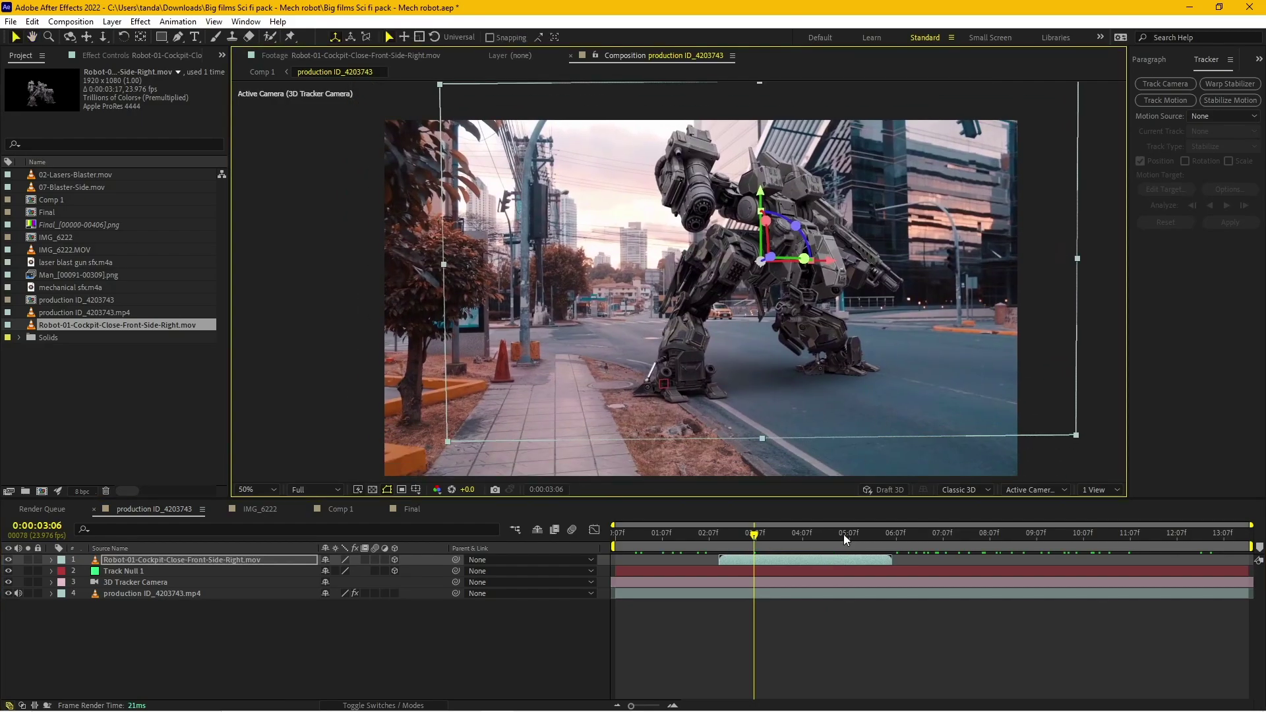
Step: Scrub the shot to check the robot's placement, then return to 02:12 with the robot layer selected
click(749, 534)
mouse_move(739, 538)
mouse_down()
mouse_move(825, 536)
mouse_move(744, 554)
mouse_up()
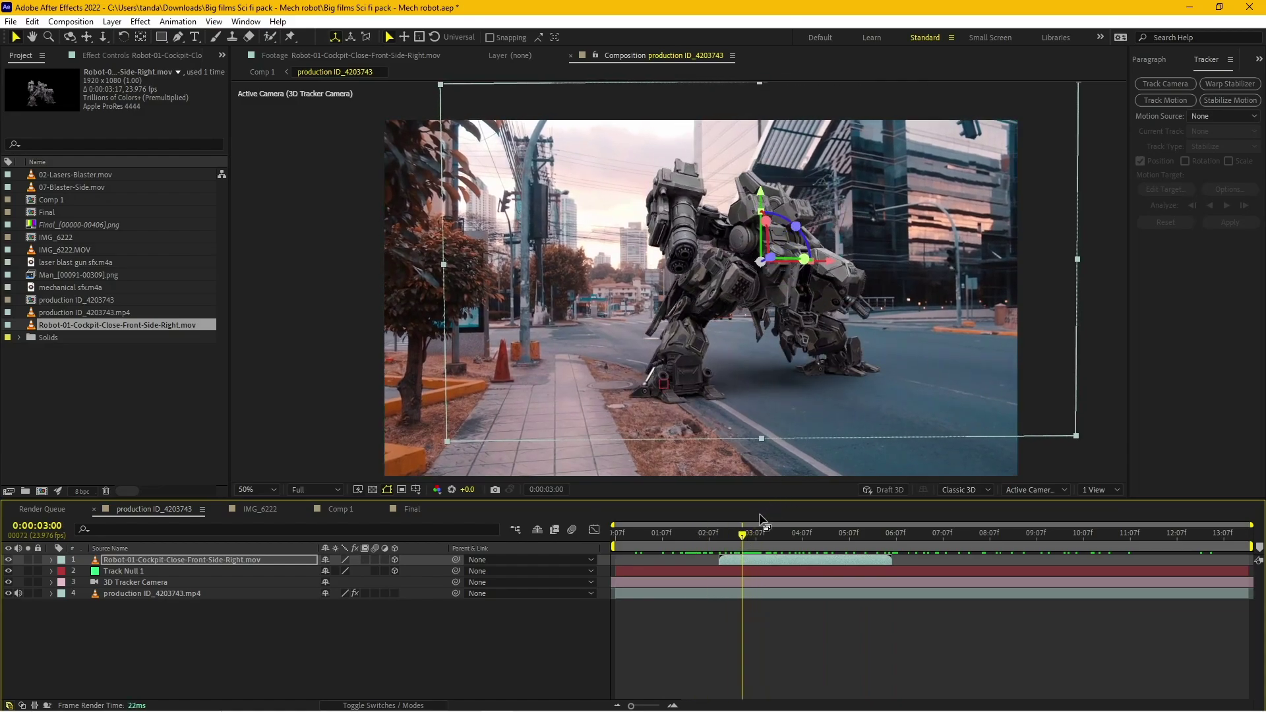
mouse_move(742, 548)
mouse_down()
mouse_move(799, 540)
mouse_move(727, 544)
mouse_up()
scroll(780, 410, up, 2)
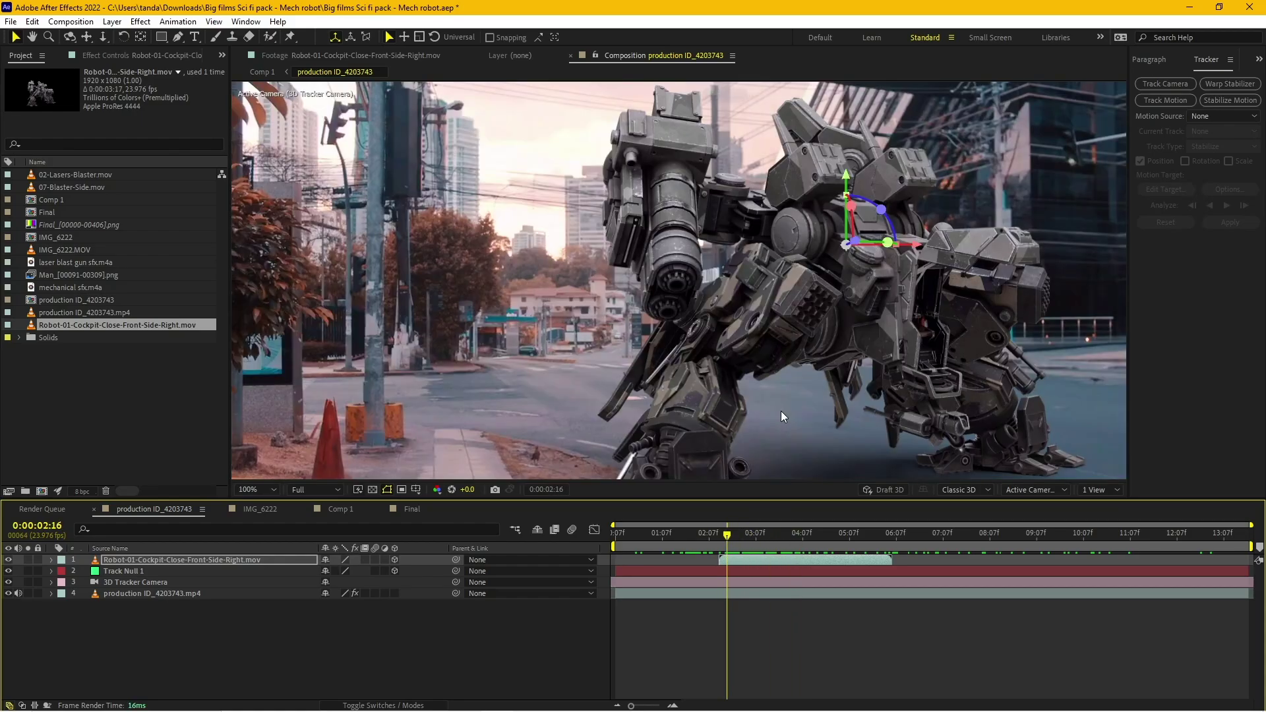
scroll(783, 416, down, 2)
click(719, 533)
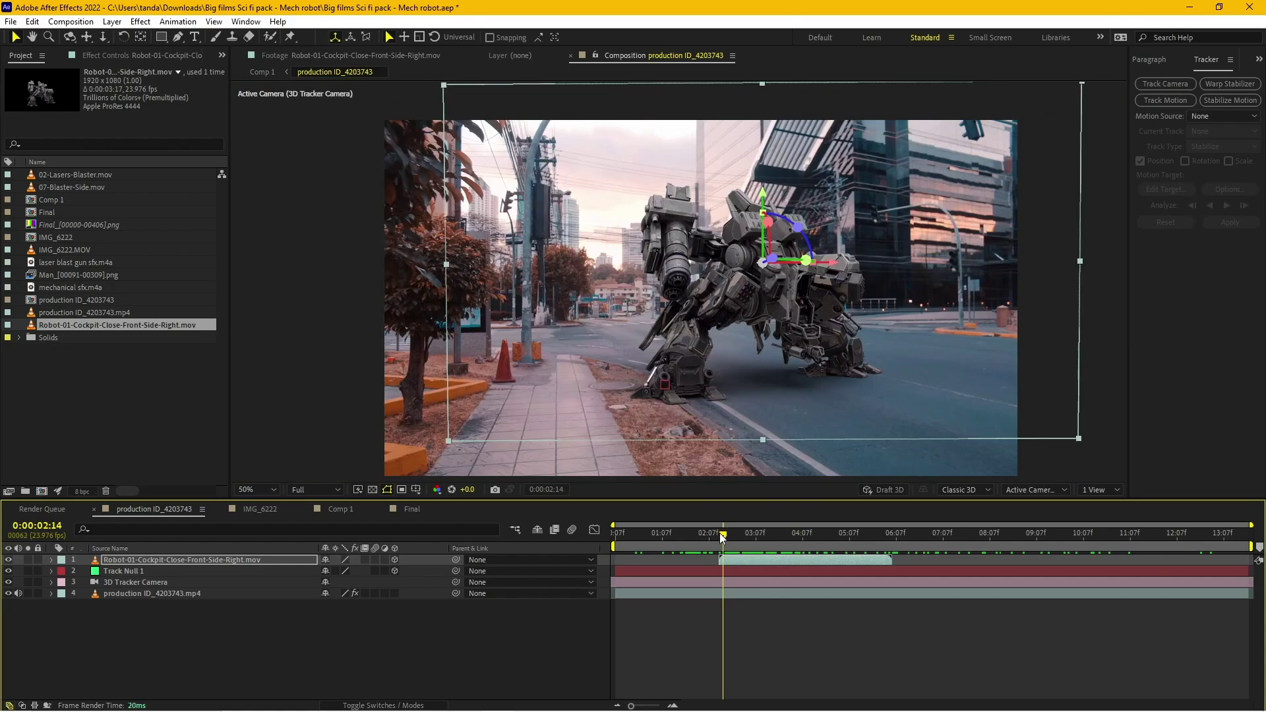
click(745, 560)
Step: Duplicate the robot, freeze the copy, and trim it to hold until the walk starts
key(ctrl+d)
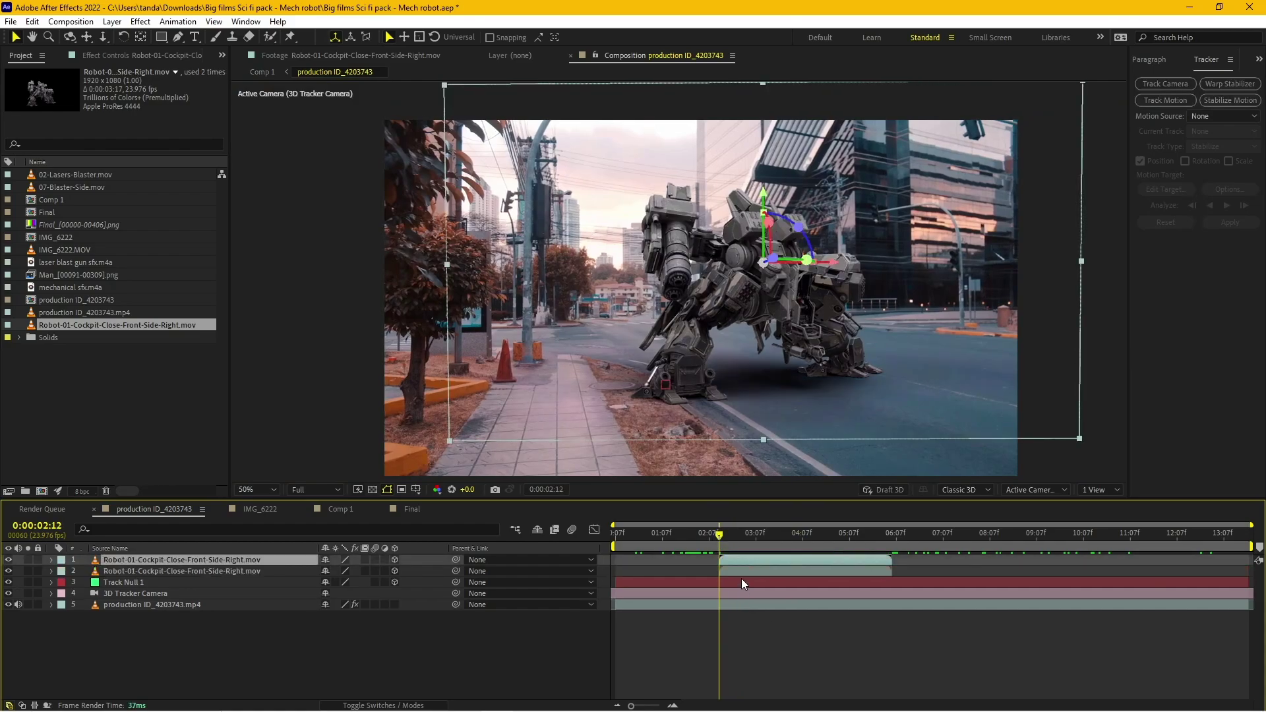
click(743, 570)
right_click(743, 570)
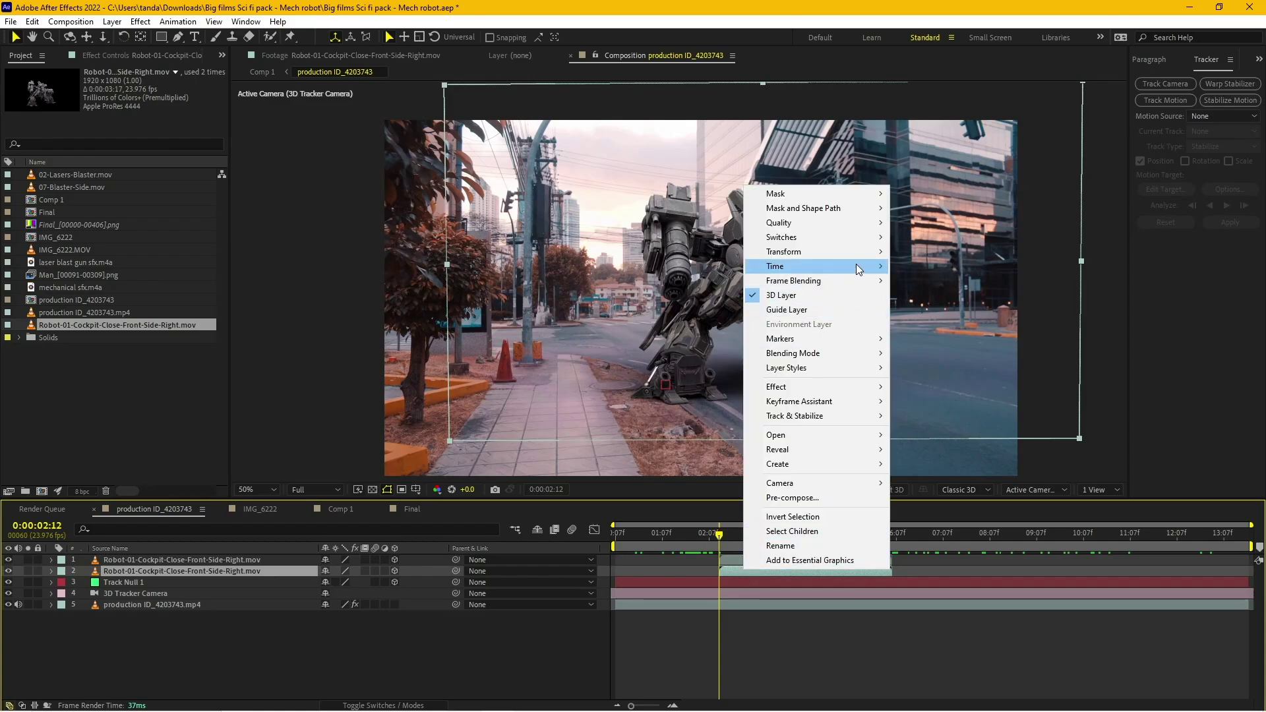
mouse_move(856, 265)
click(945, 310)
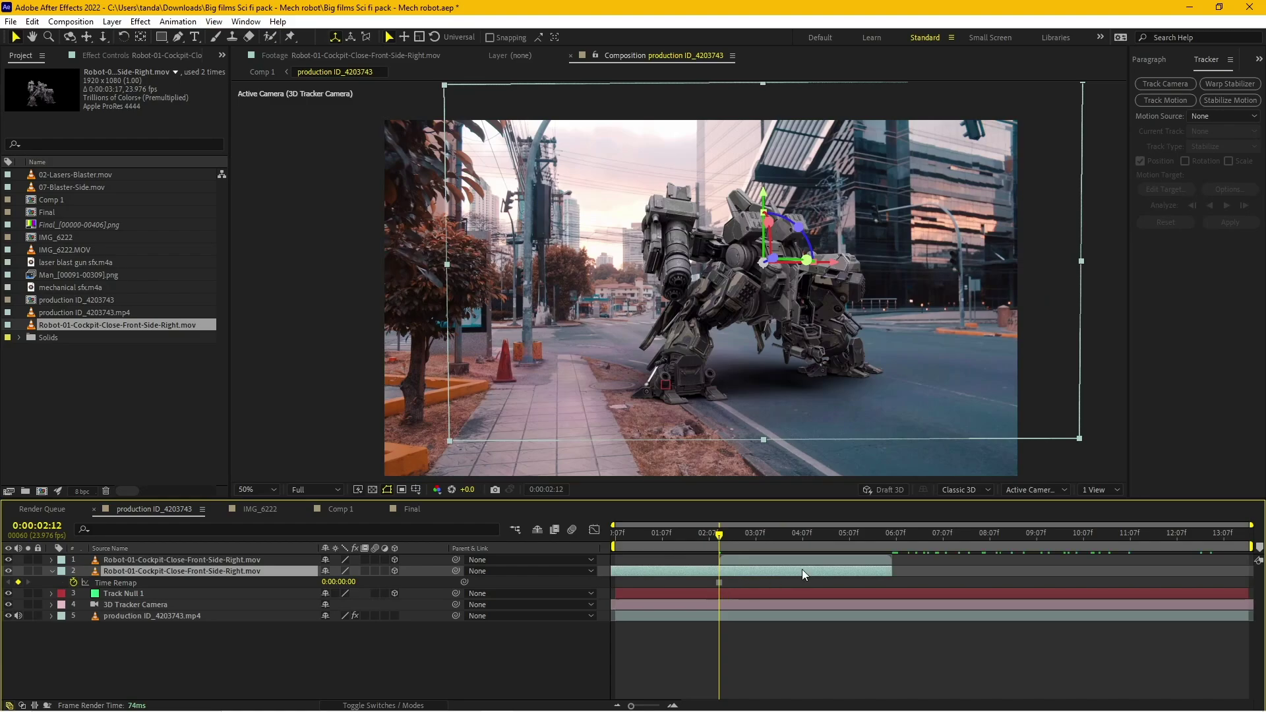
key(alt+bracketright)
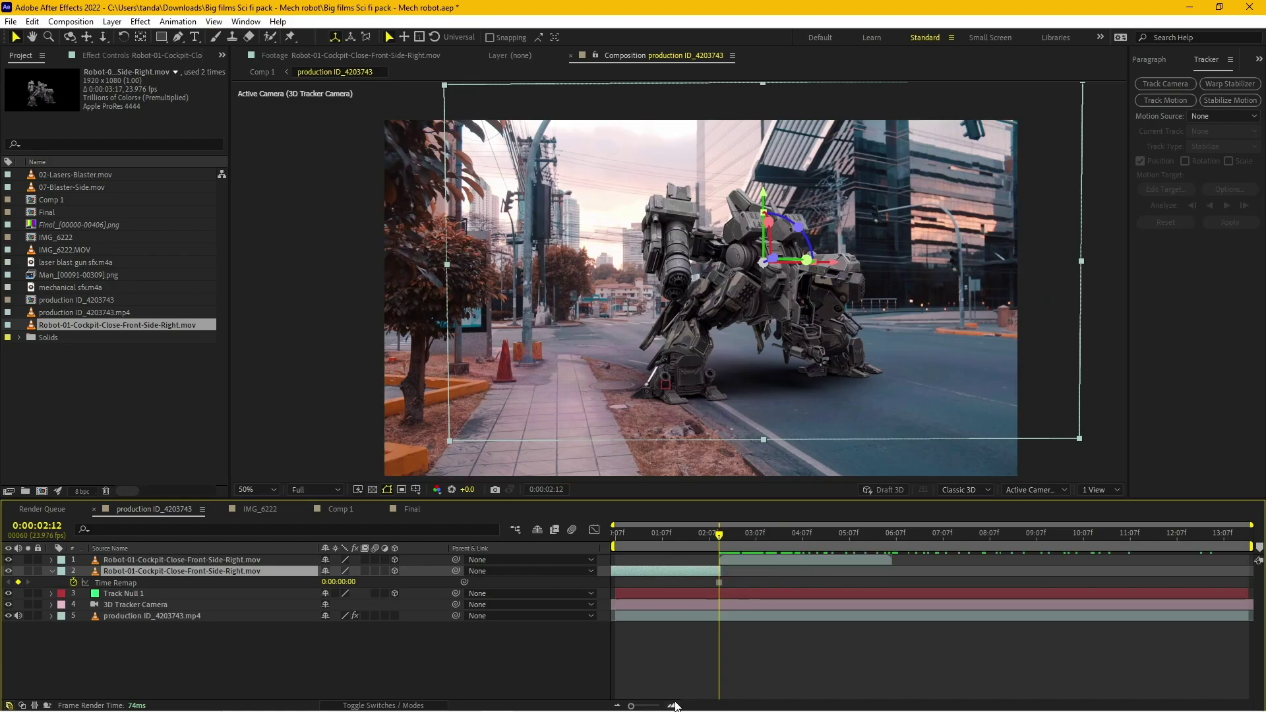
click(674, 705)
drag(735, 575, 719, 580)
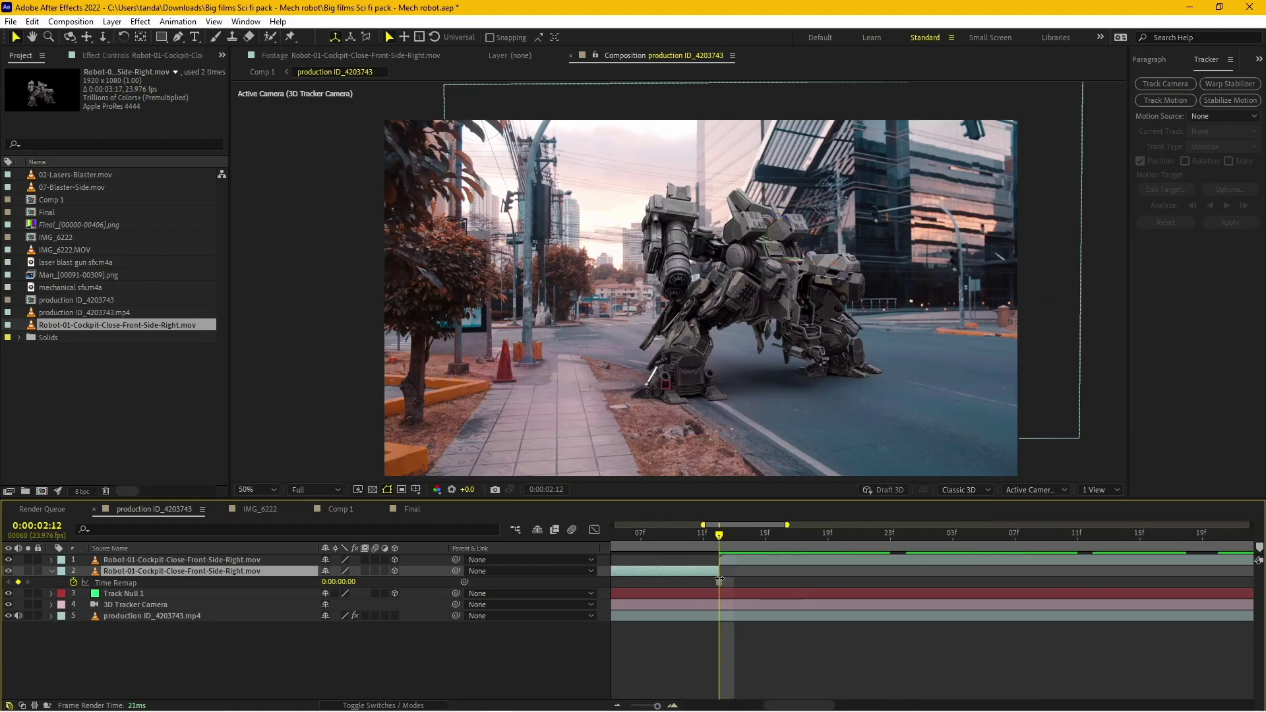
click(616, 705)
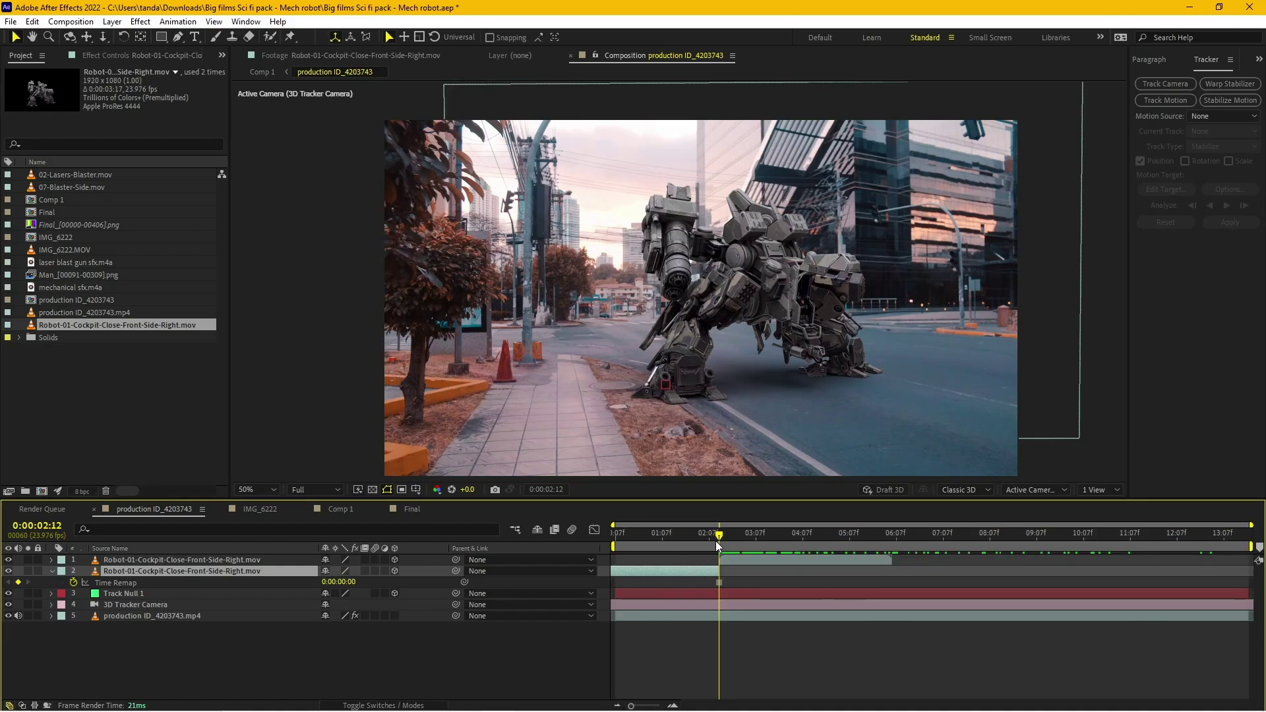
mouse_move(718, 536)
mouse_down()
mouse_move(885, 542)
mouse_move(888, 552)
mouse_up()
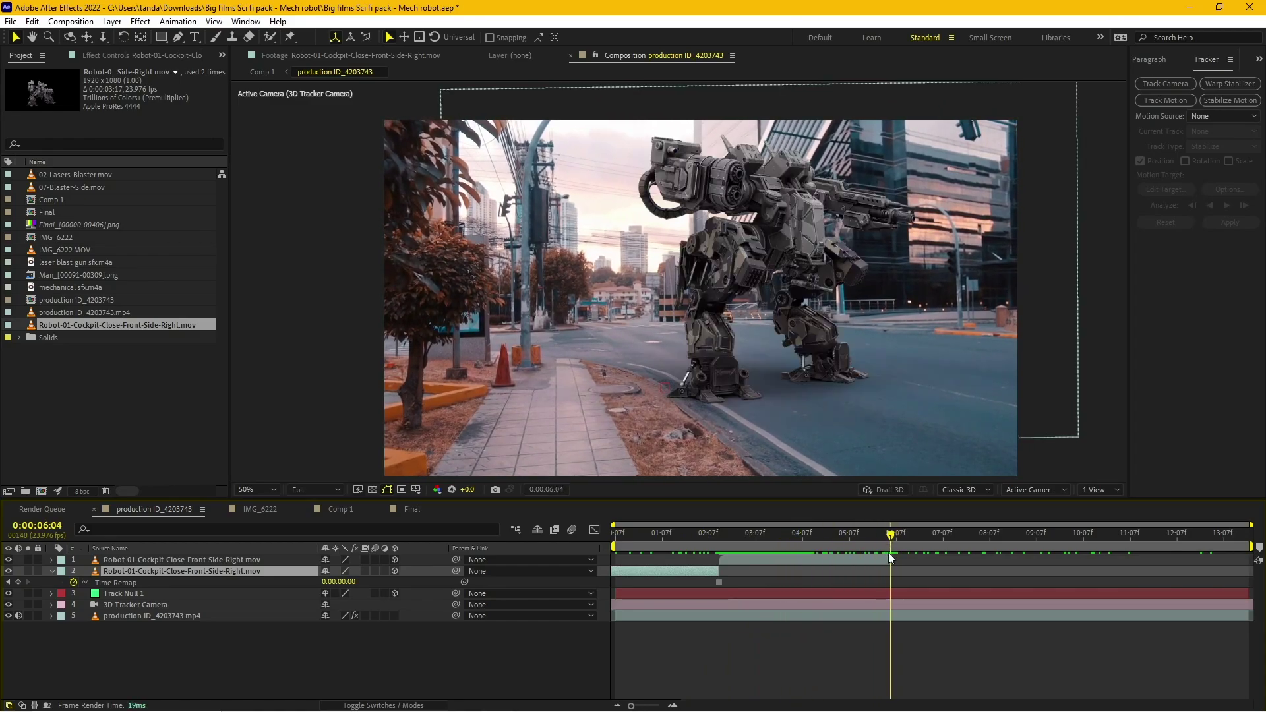
Step: Duplicate the walking robot, freeze the copy, and align it to hold from the walk's end to the shot's end
click(885, 560)
key(ctrl+d)
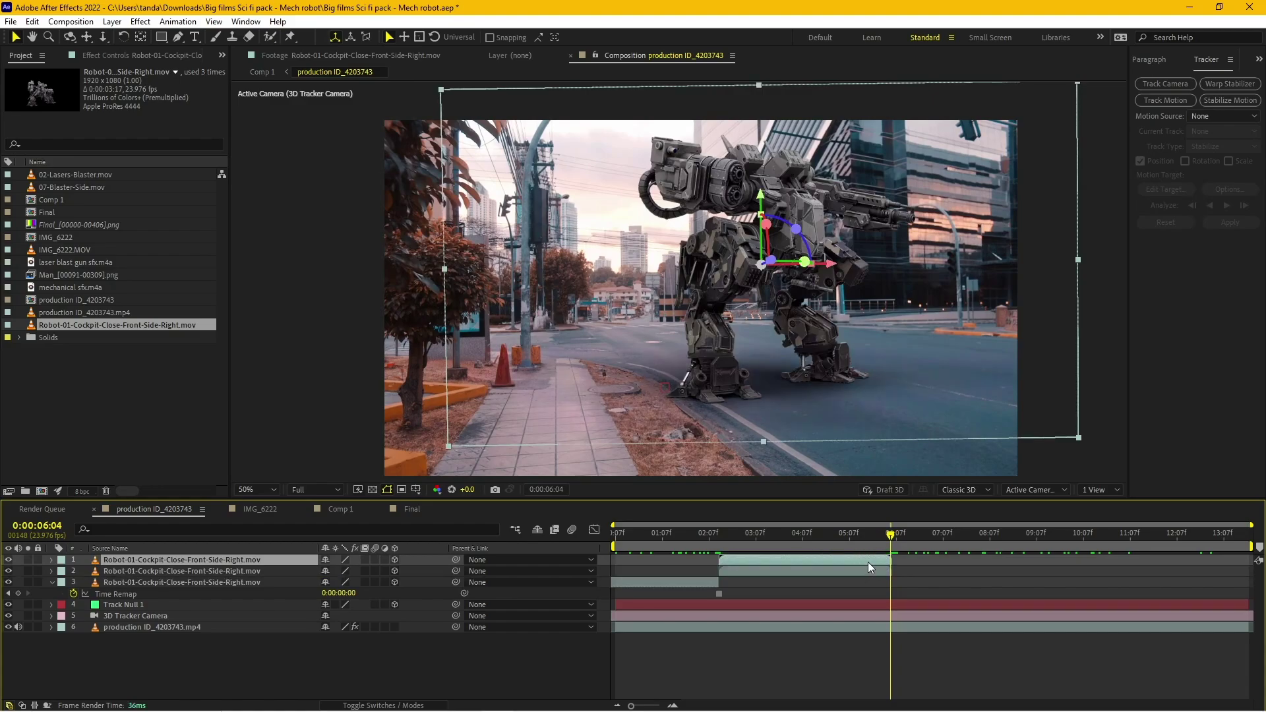
right_click(870, 560)
mouse_move(1010, 260)
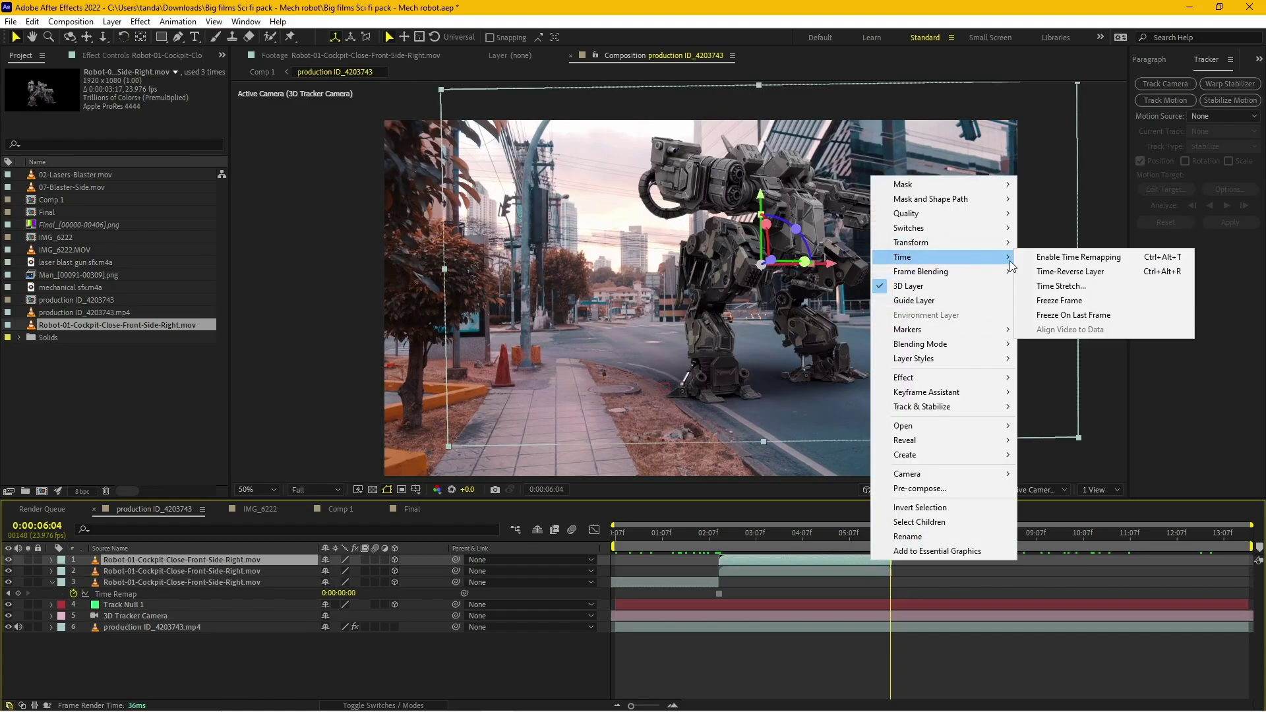
click(1059, 300)
drag(895, 559, 1259, 560)
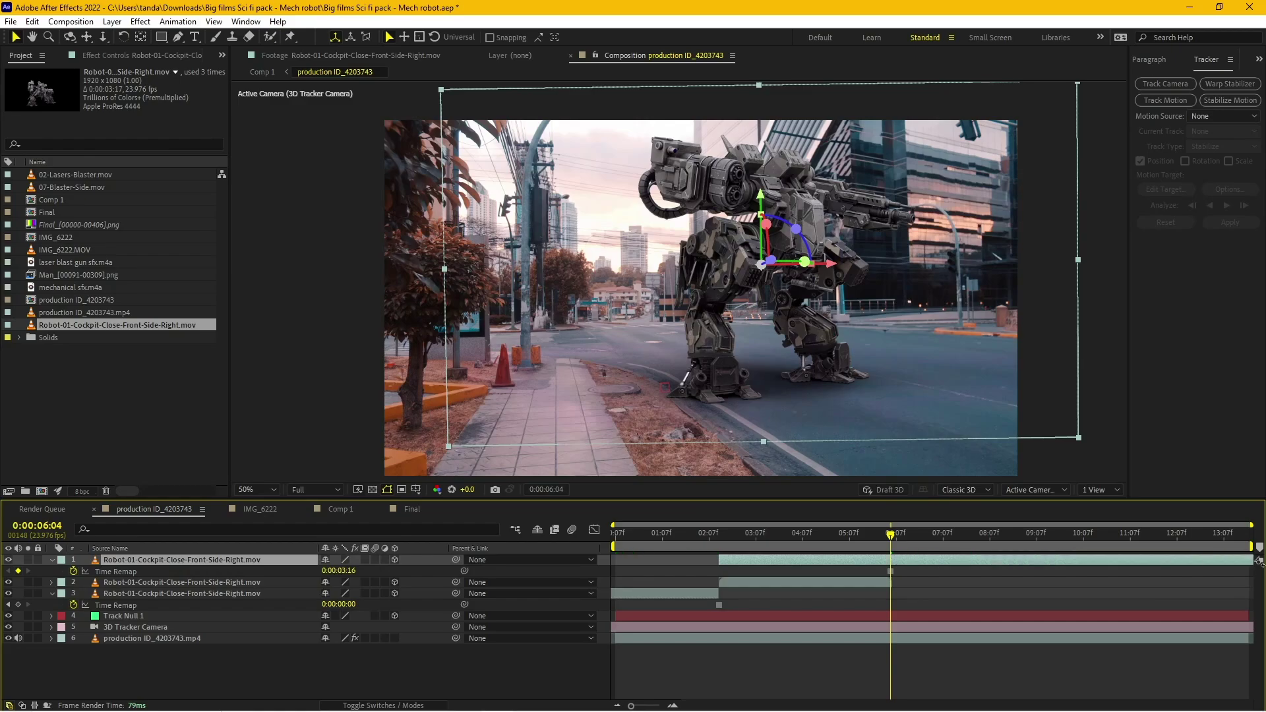
key(alt+bracketleft)
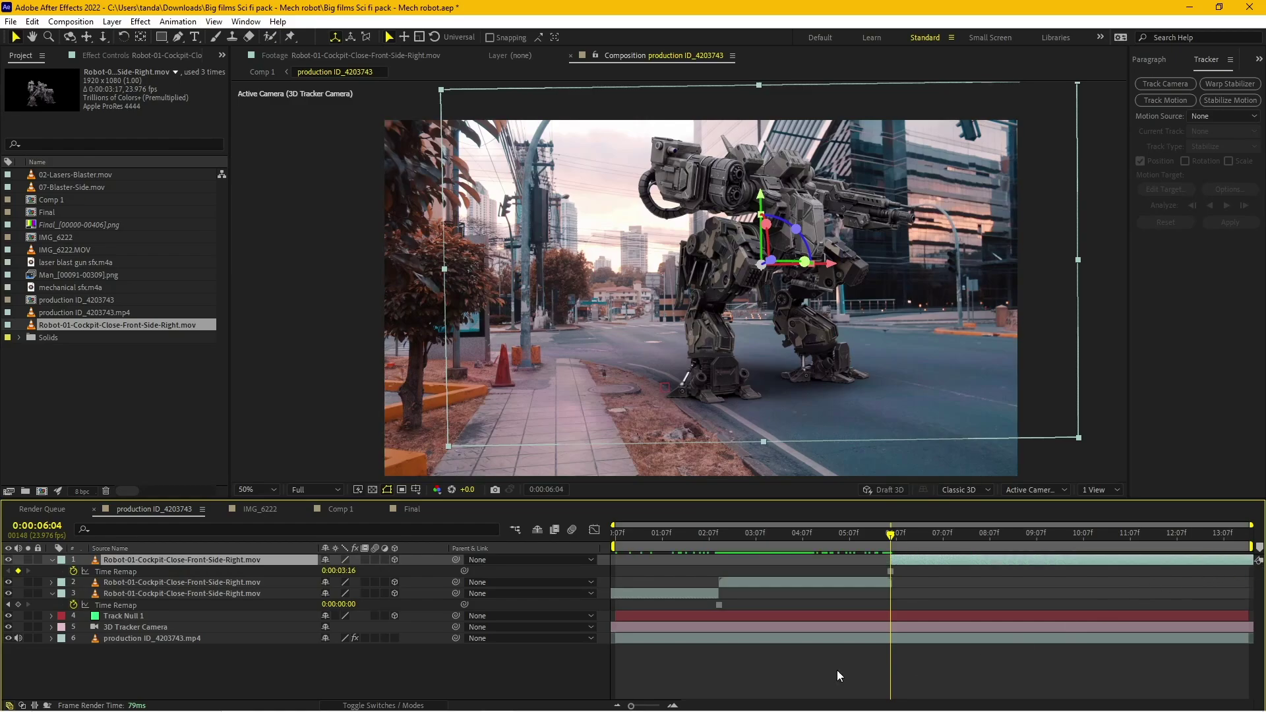
click(679, 703)
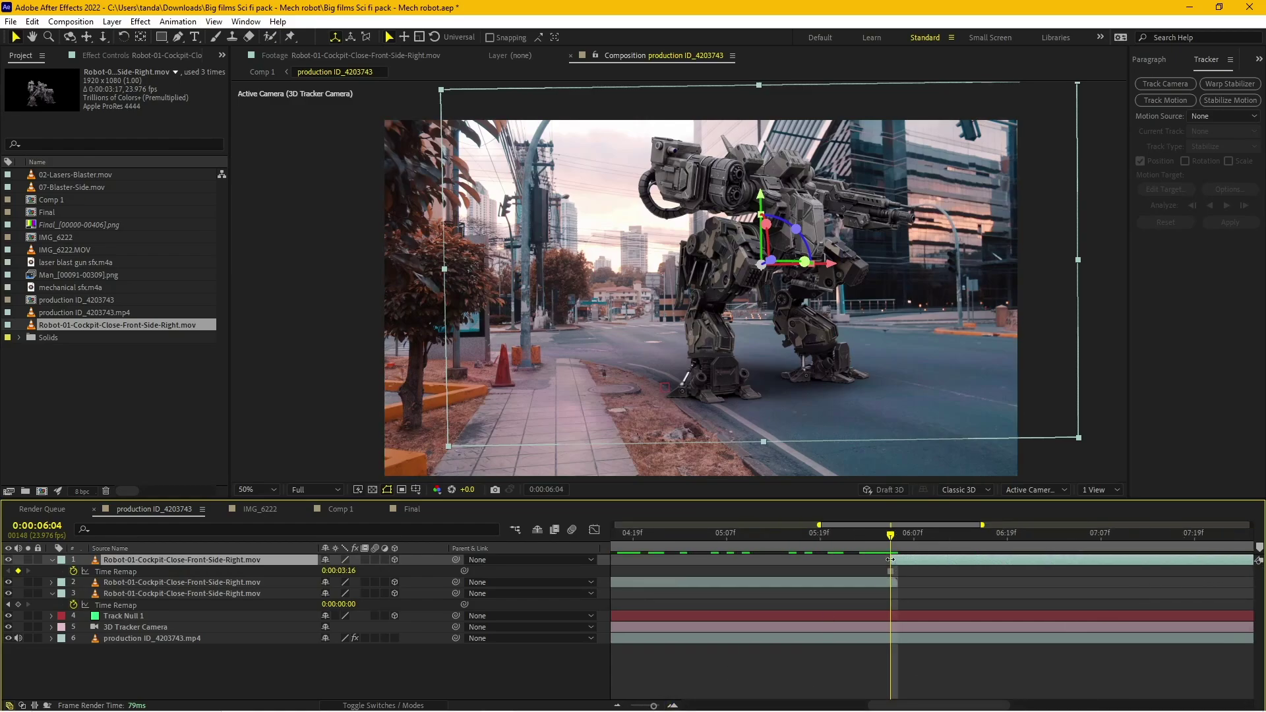
drag(890, 559, 1086, 534)
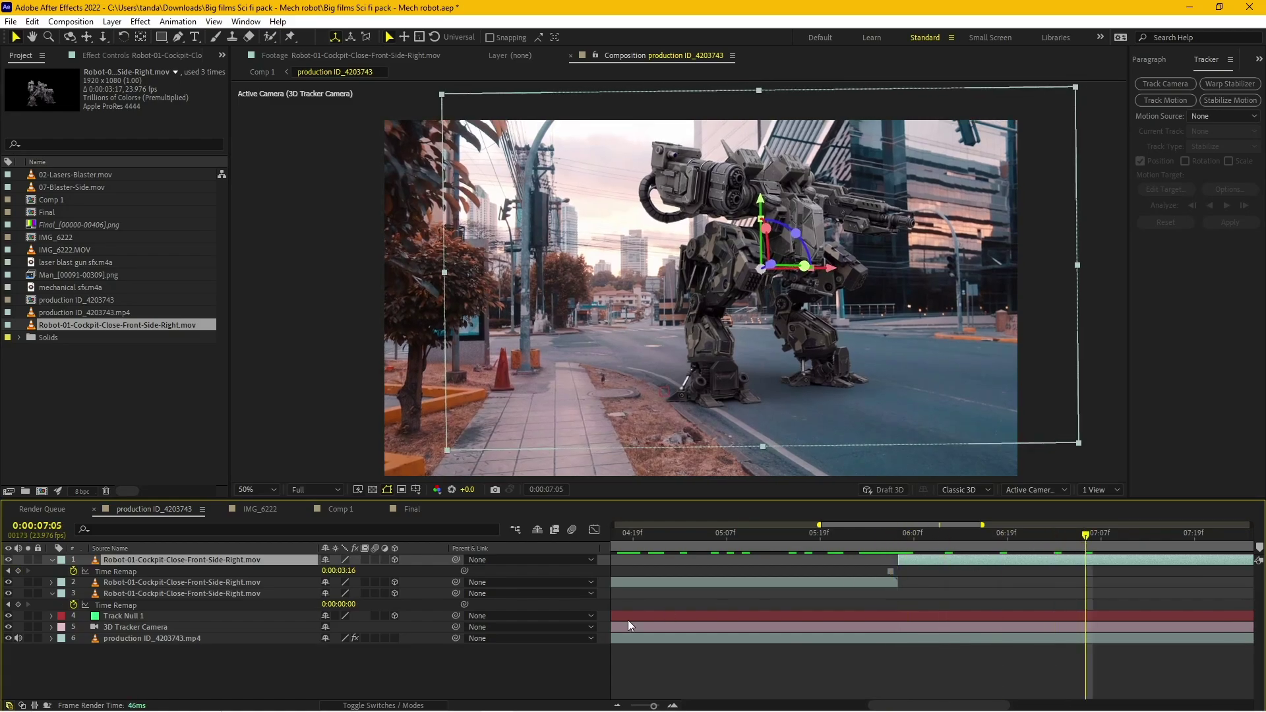
click(617, 706)
mouse_move(773, 545)
mouse_down()
mouse_move(987, 545)
mouse_move(708, 566)
mouse_move(787, 551)
mouse_move(922, 555)
mouse_up()
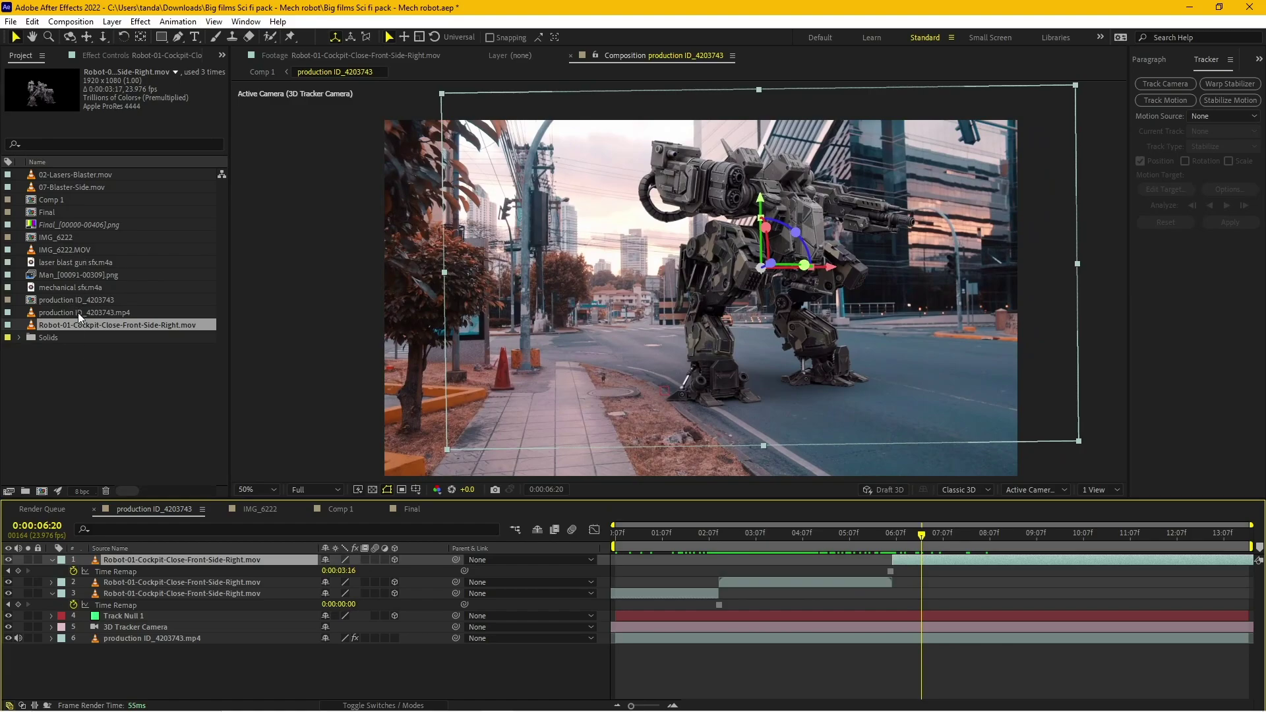
Step: Open 02-Lasers-Blaster.mov in the footage viewer and scrub through the clip
double_click(68, 175)
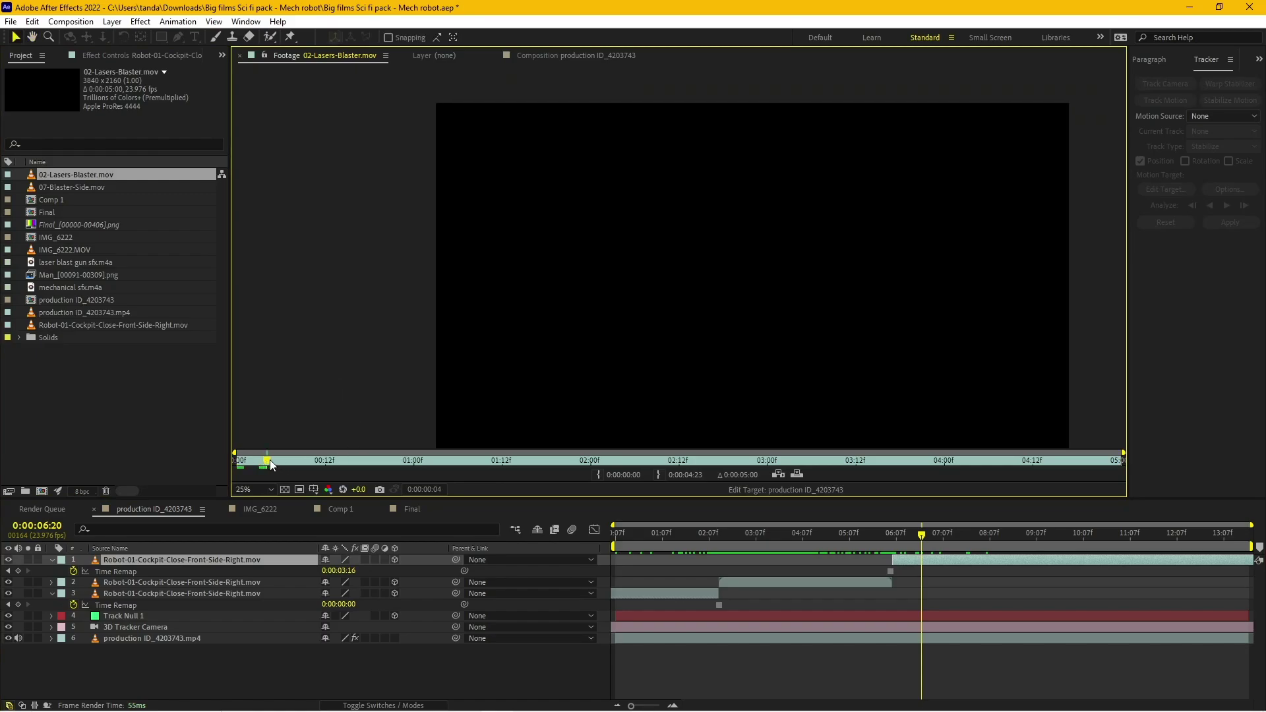
drag(270, 460, 539, 461)
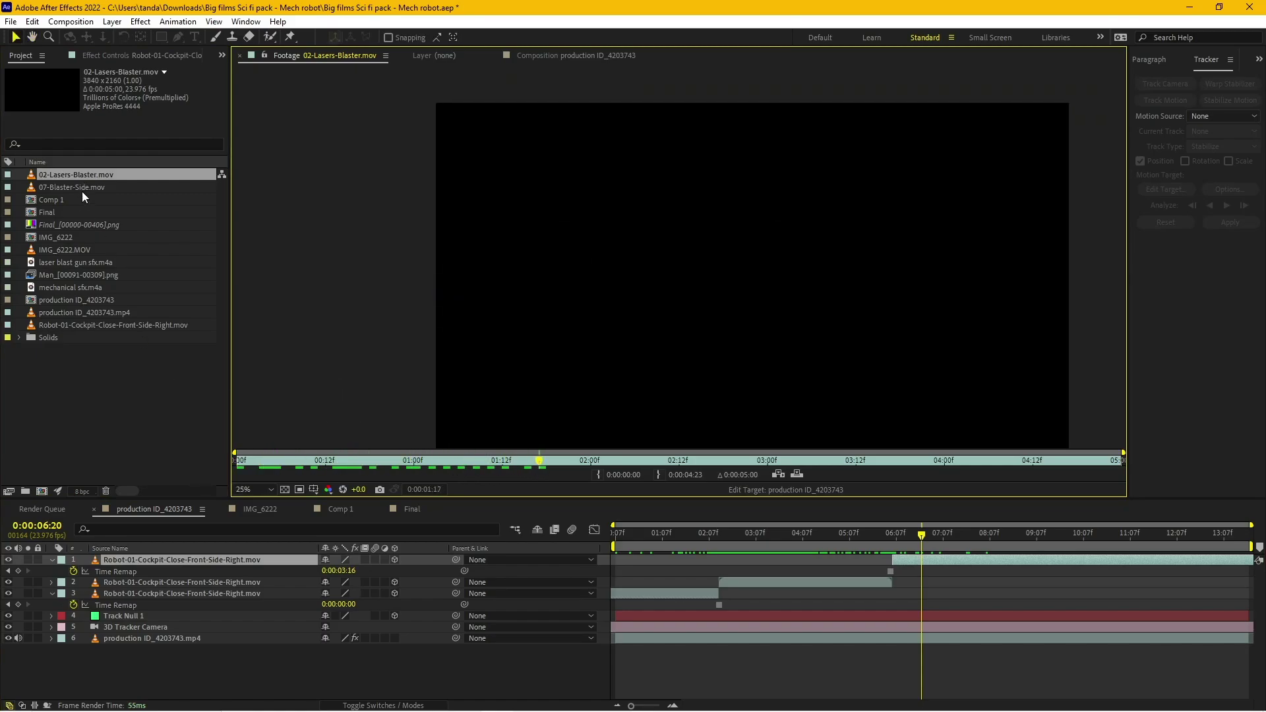
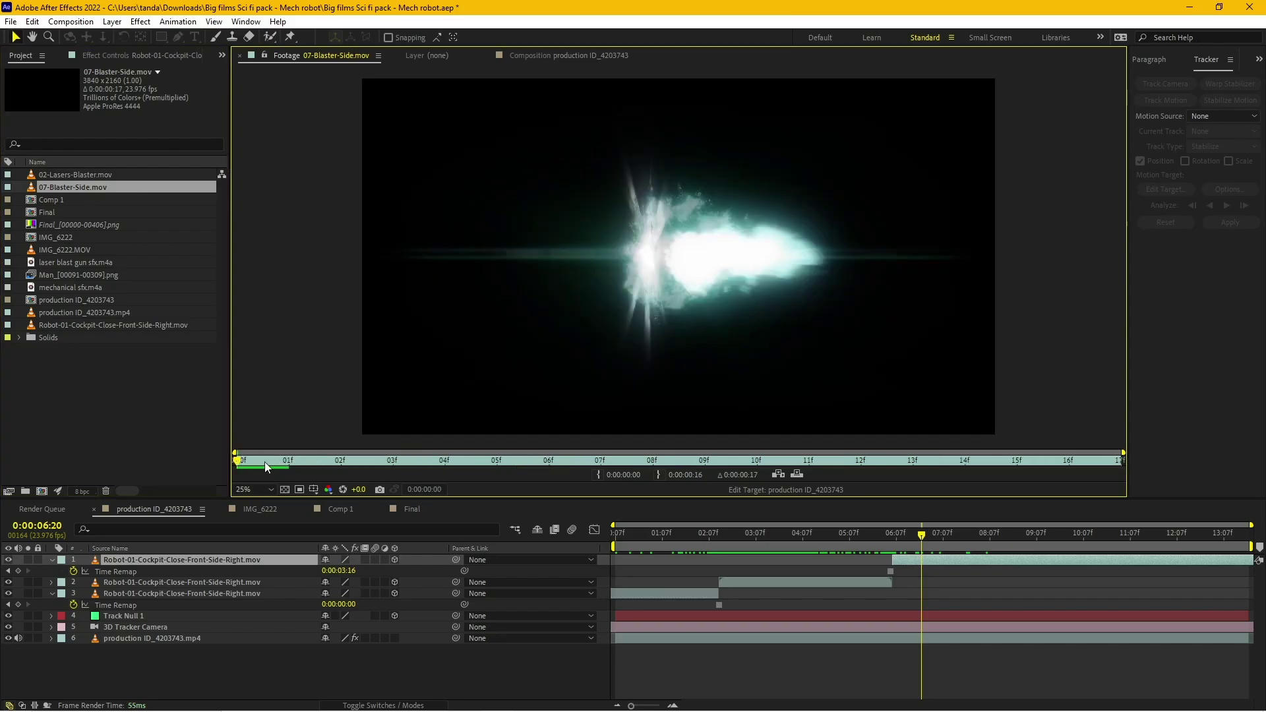
Step: Add 07-Blaster-Side.mov as the top layer, starting at the playhead around 0:00:06:20
drag(264, 462, 202, 480)
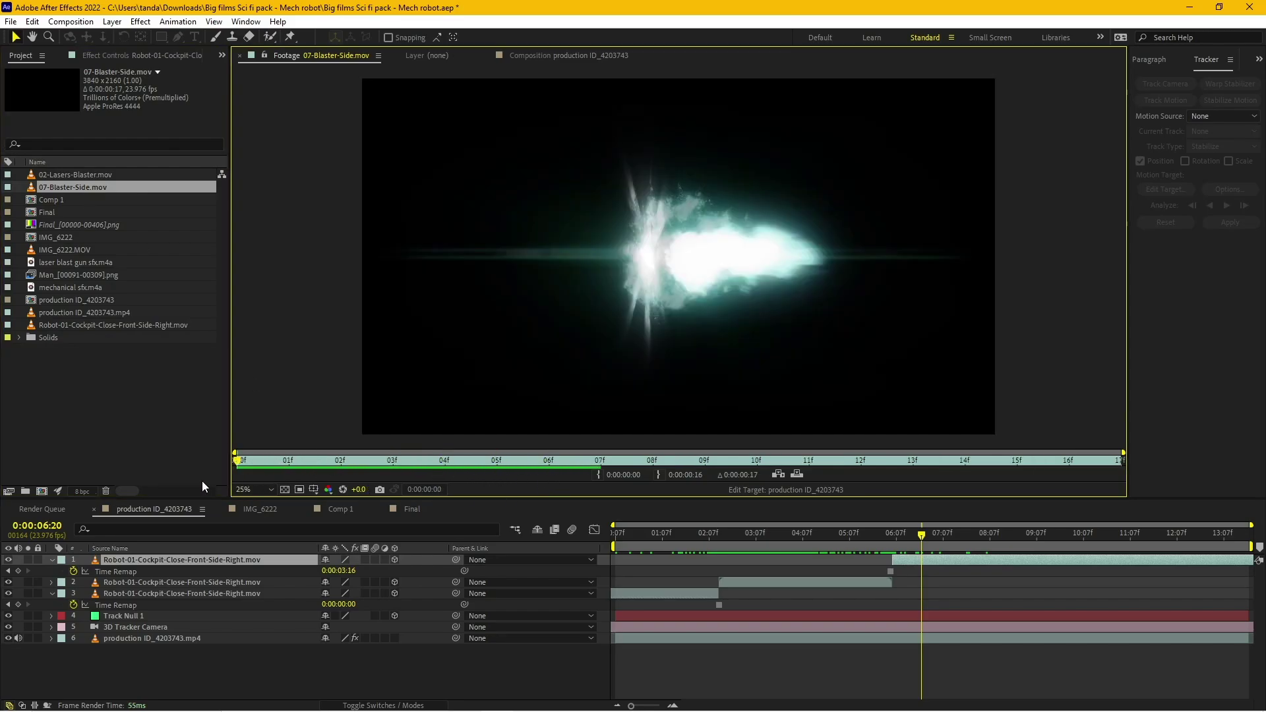
drag(66, 188, 140, 556)
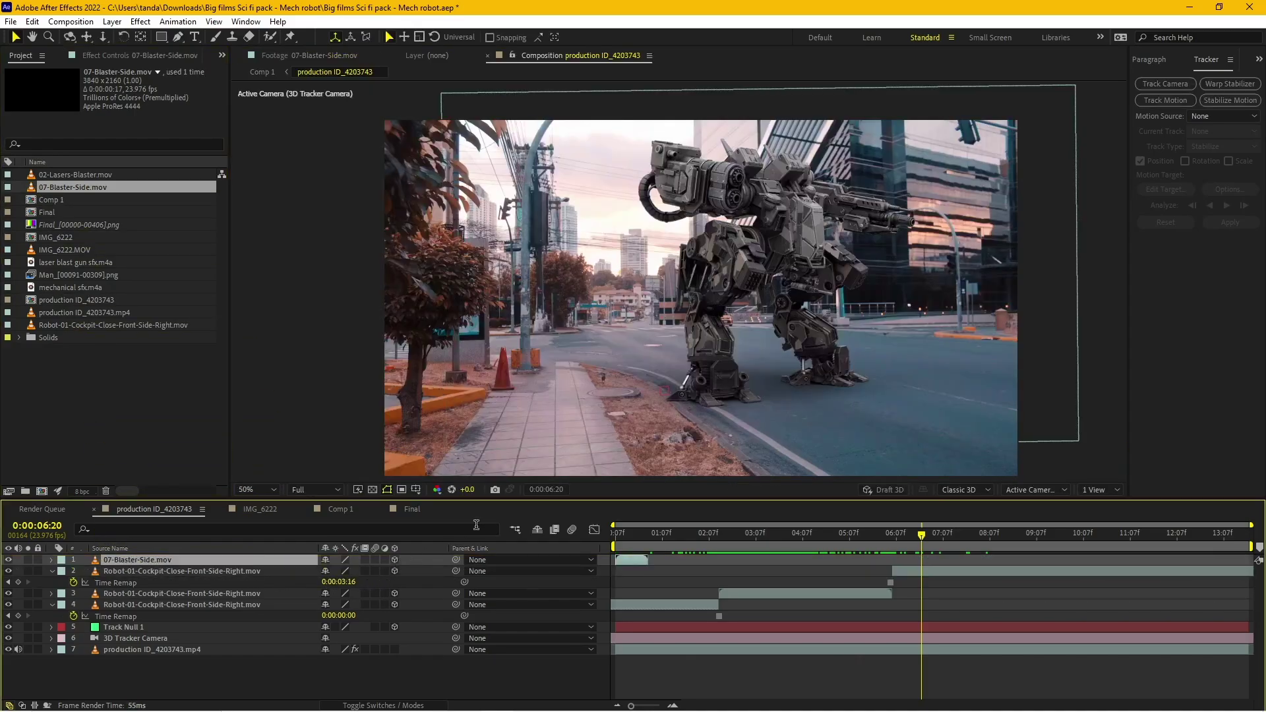
drag(738, 560, 934, 569)
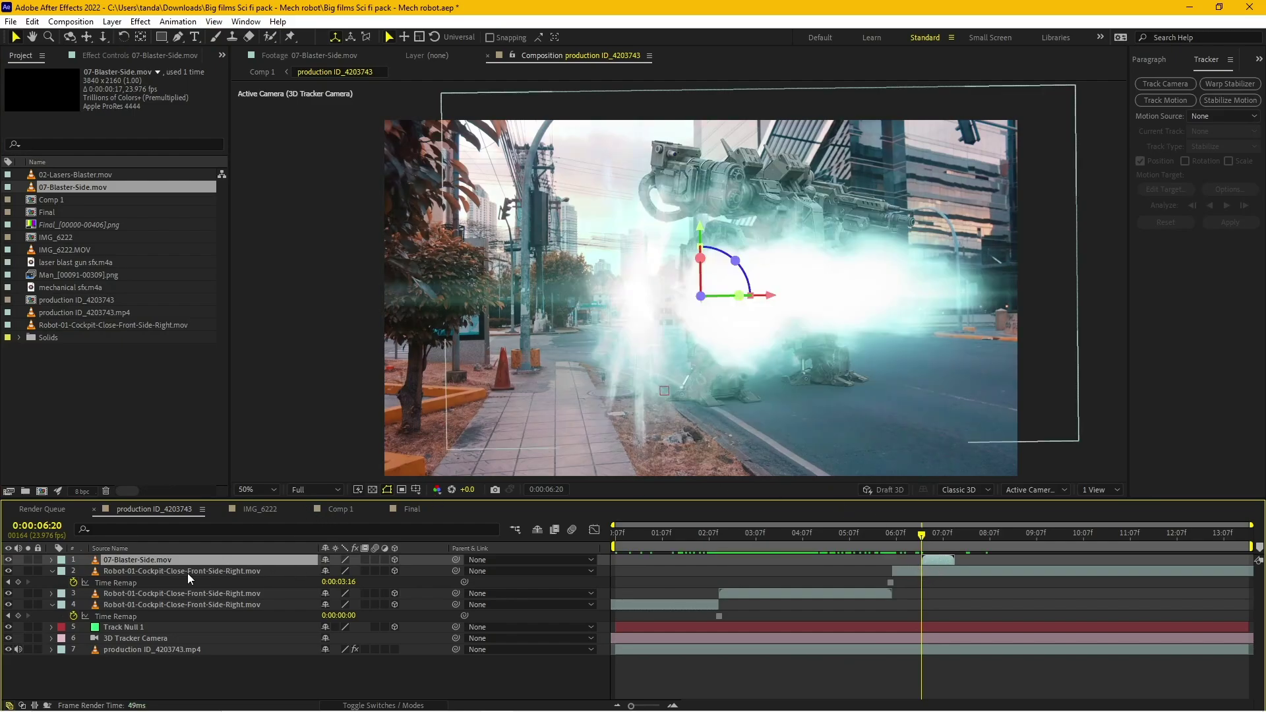
Step: Shift the blaster flash layer's anchor point to the left with the Pan Behind tool
click(136, 571)
key(p)
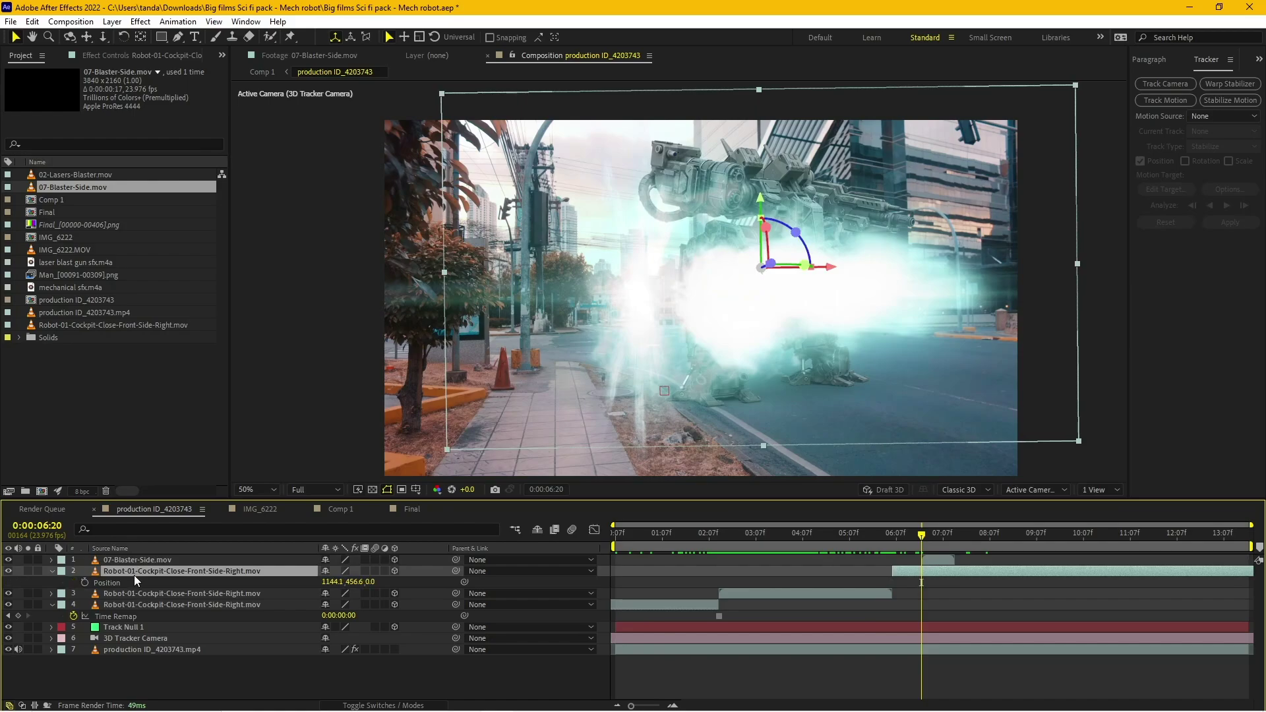
click(137, 560)
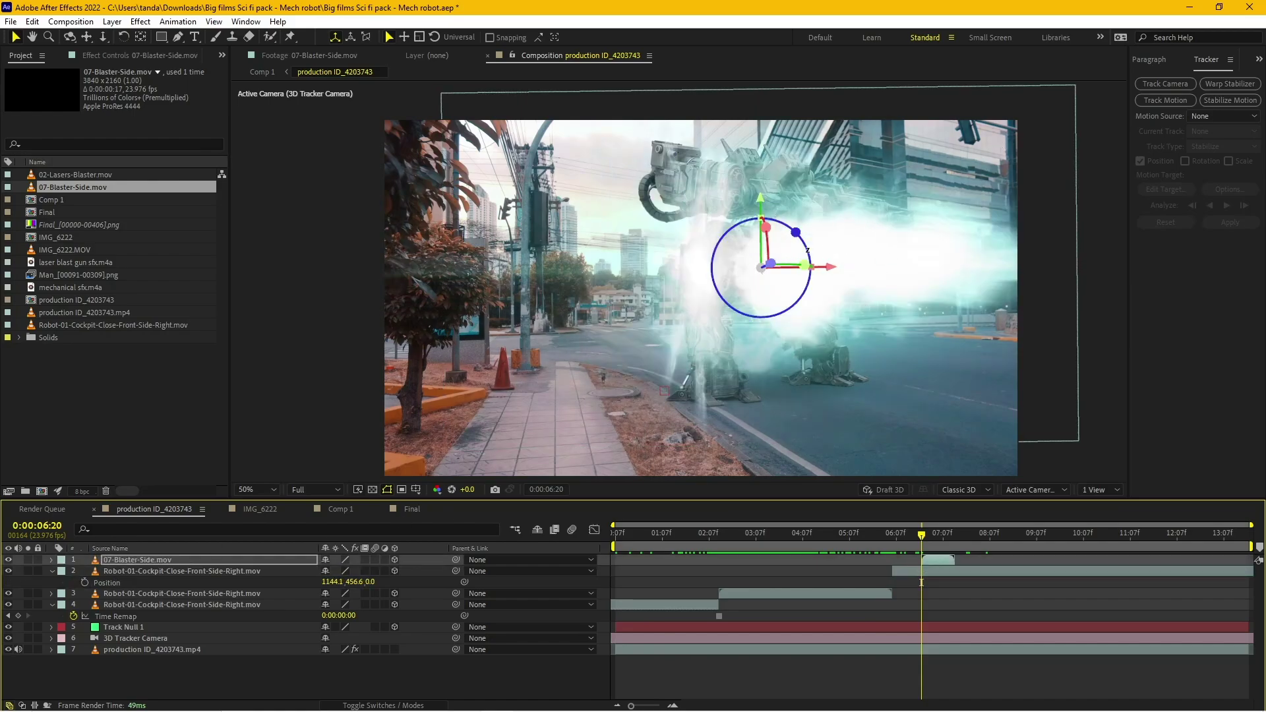
click(144, 37)
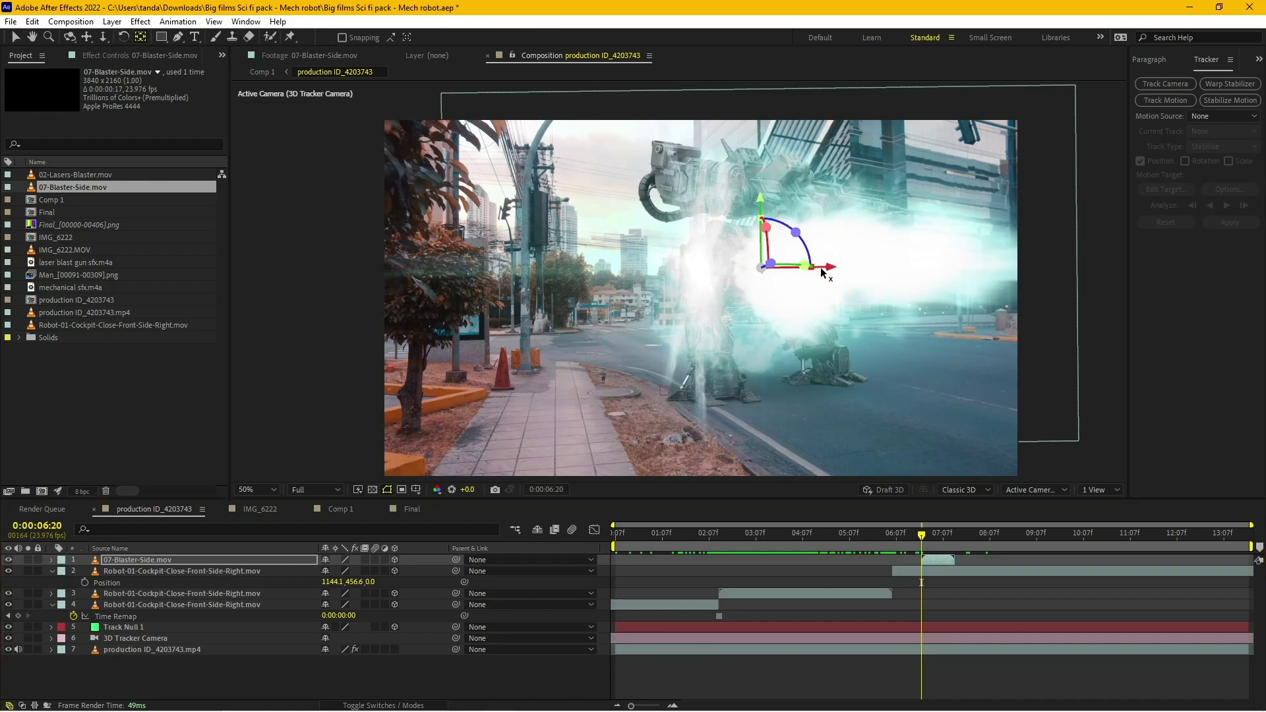
mouse_move(822, 272)
mouse_down()
mouse_move(725, 269)
mouse_move(735, 270)
mouse_up()
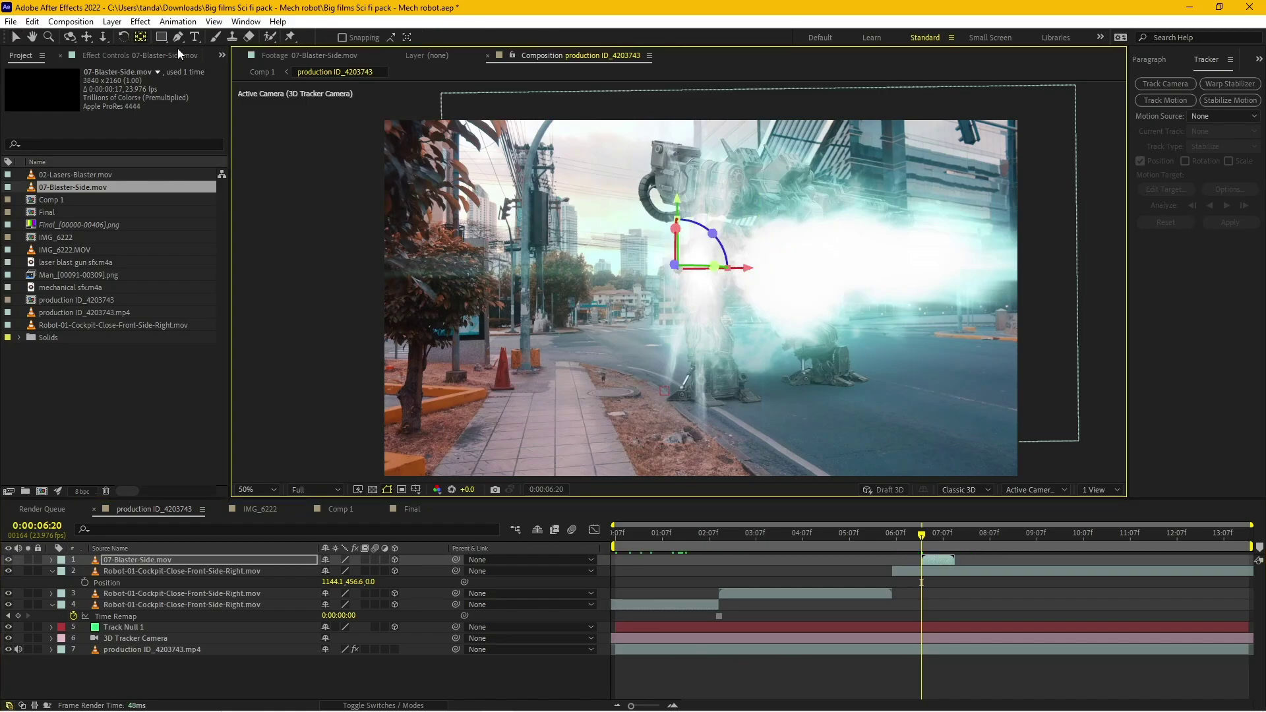
click(15, 38)
Step: Scale the blaster flash down and move it up and right onto the robot's arm
key(comma)
key(comma)
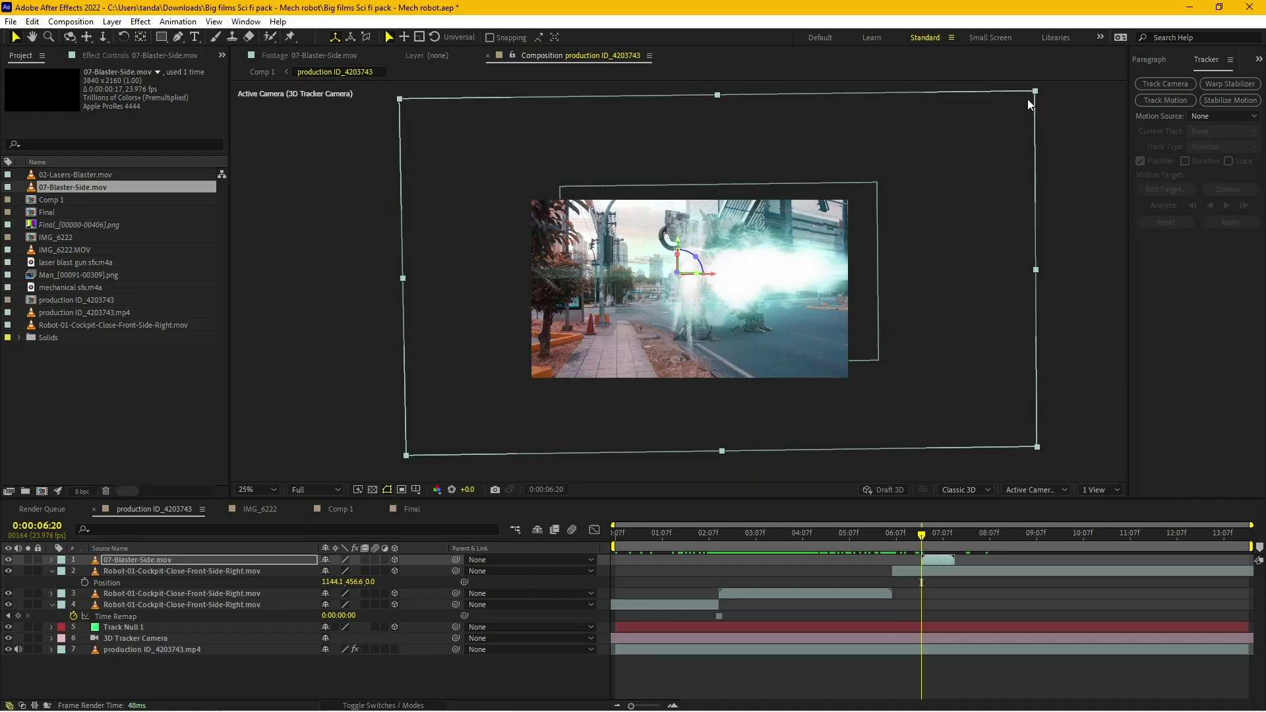
drag(1030, 92, 776, 226)
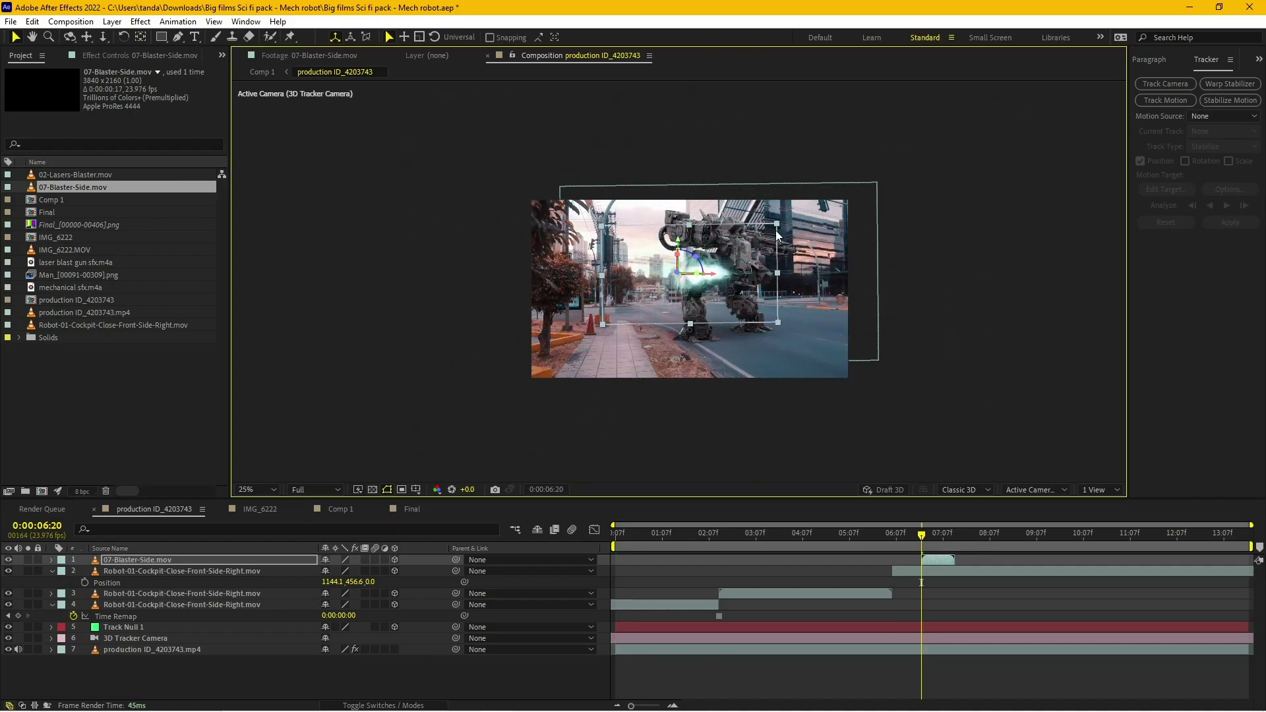
scroll(761, 243, up, 2)
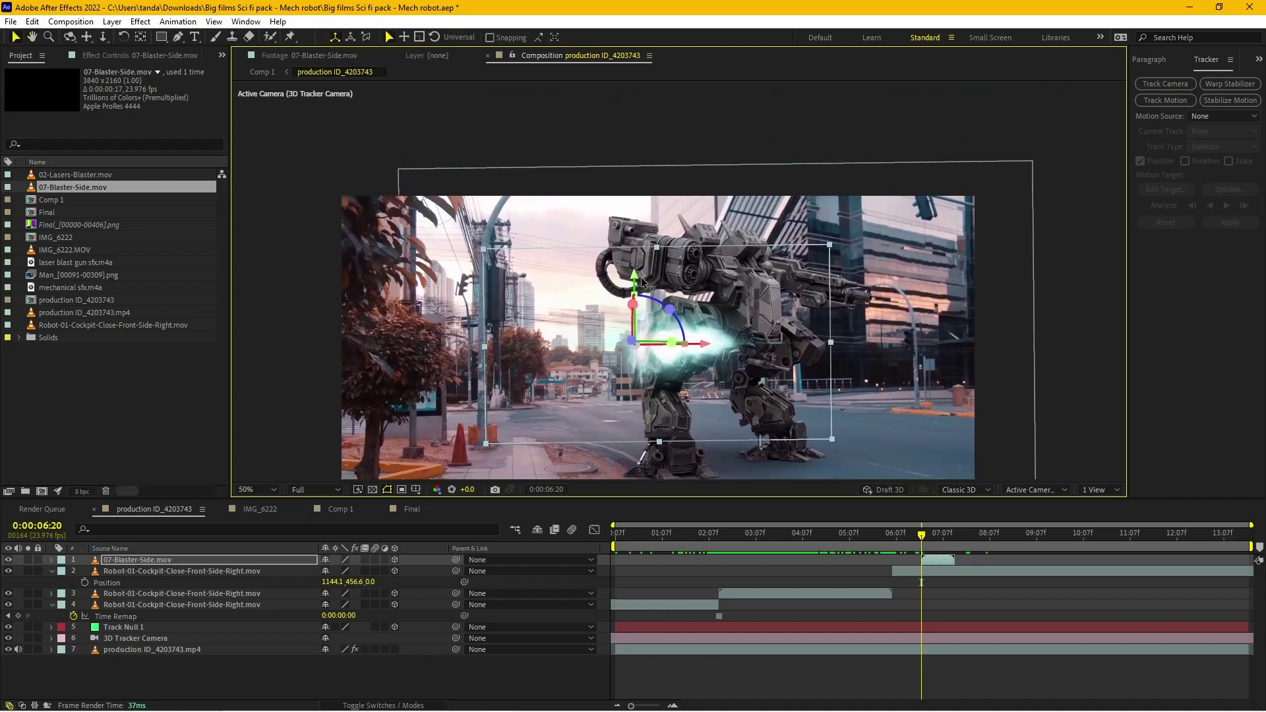
drag(643, 282, 647, 220)
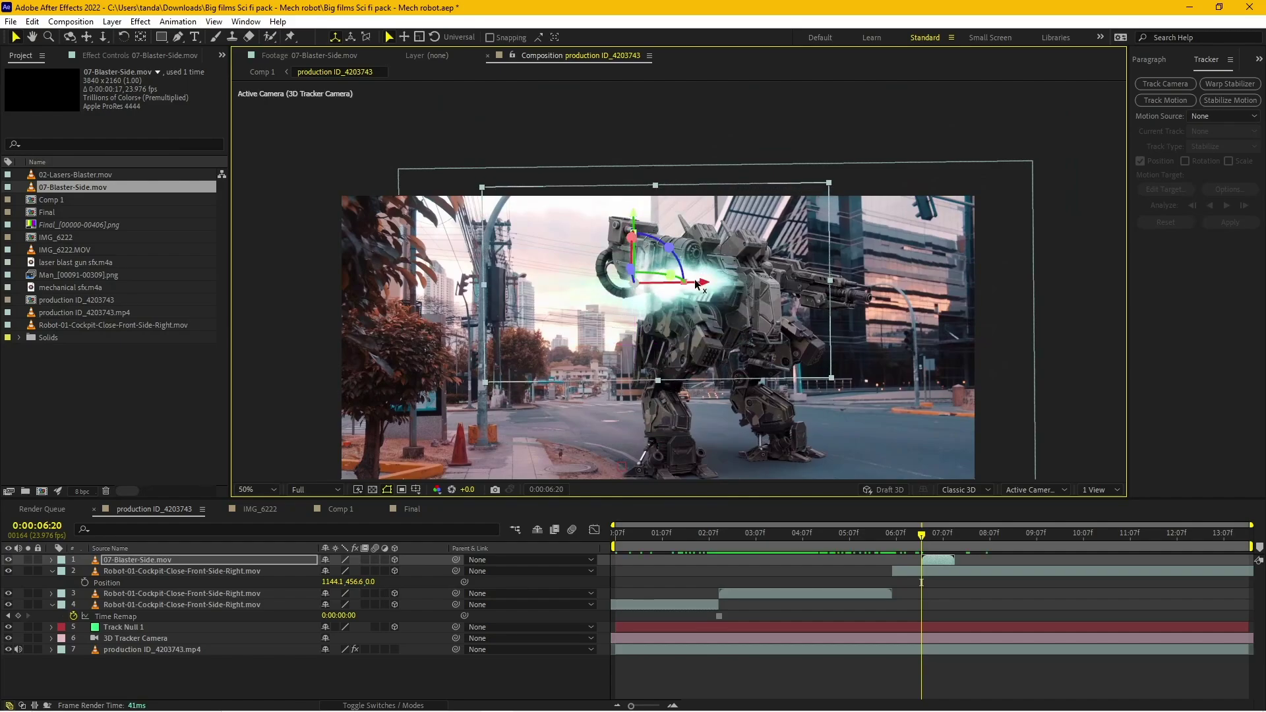
drag(697, 284, 737, 267)
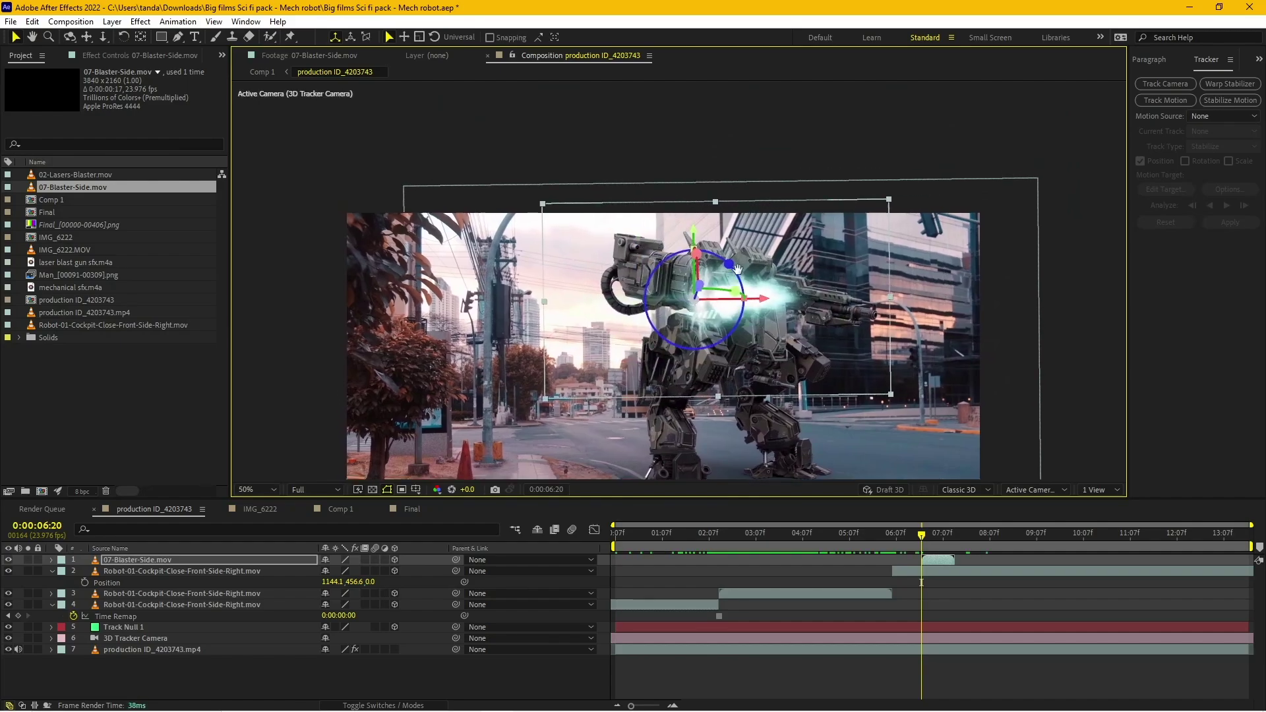
scroll(737, 267, up, 2)
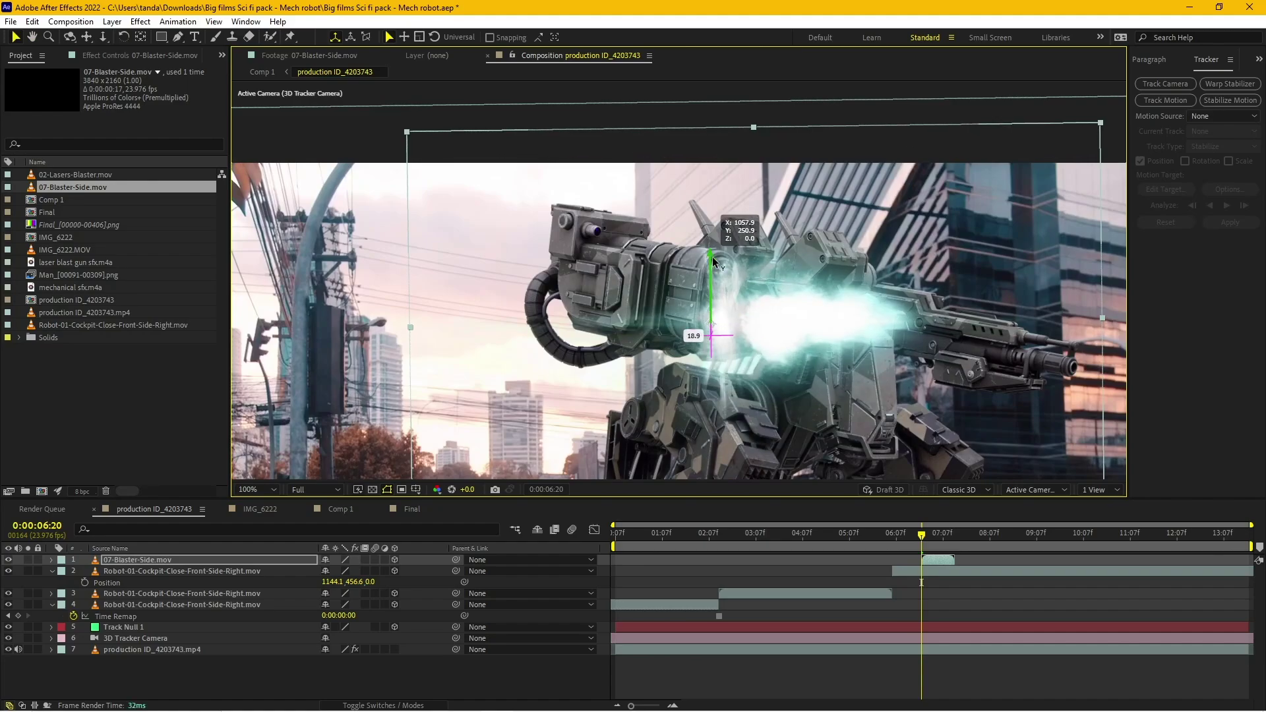
scroll(827, 336, down, 2)
Step: Rotate the flash in 3D onto the cannon muzzle and scrub to check the blast timing
mouse_move(742, 324)
mouse_down()
mouse_move(714, 308)
mouse_move(706, 262)
mouse_move(730, 299)
mouse_up()
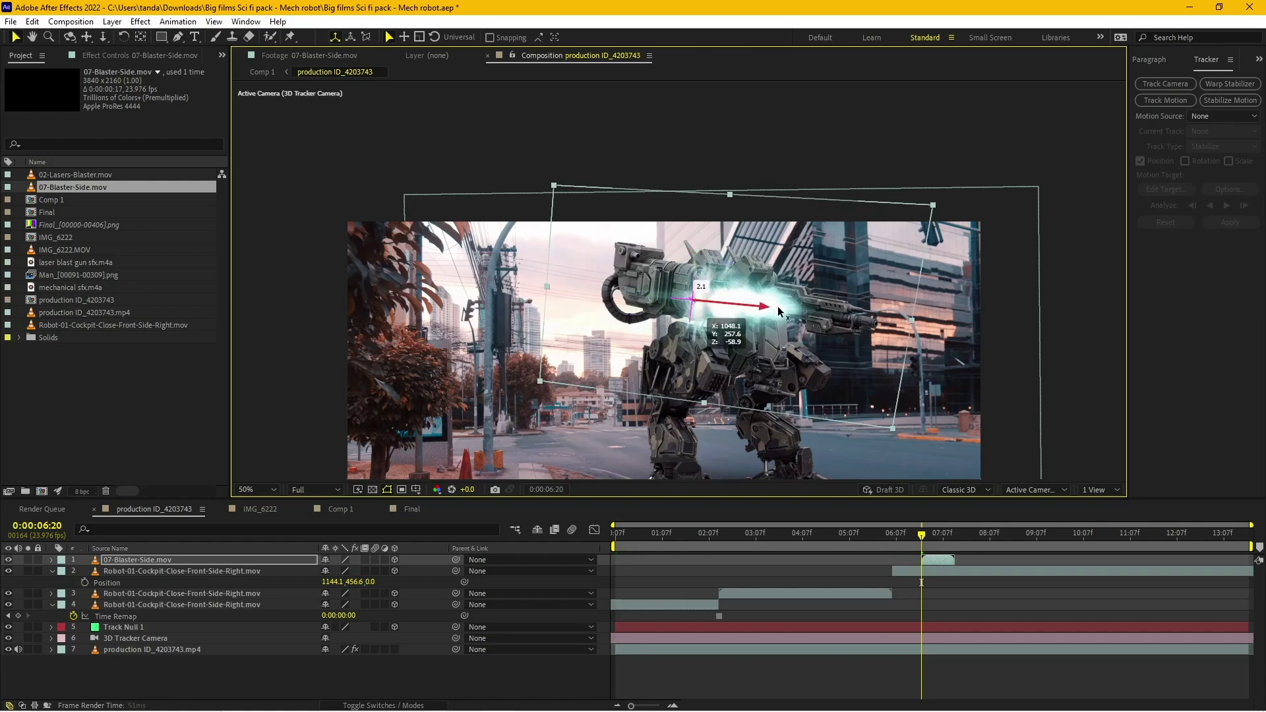
drag(758, 308, 774, 312)
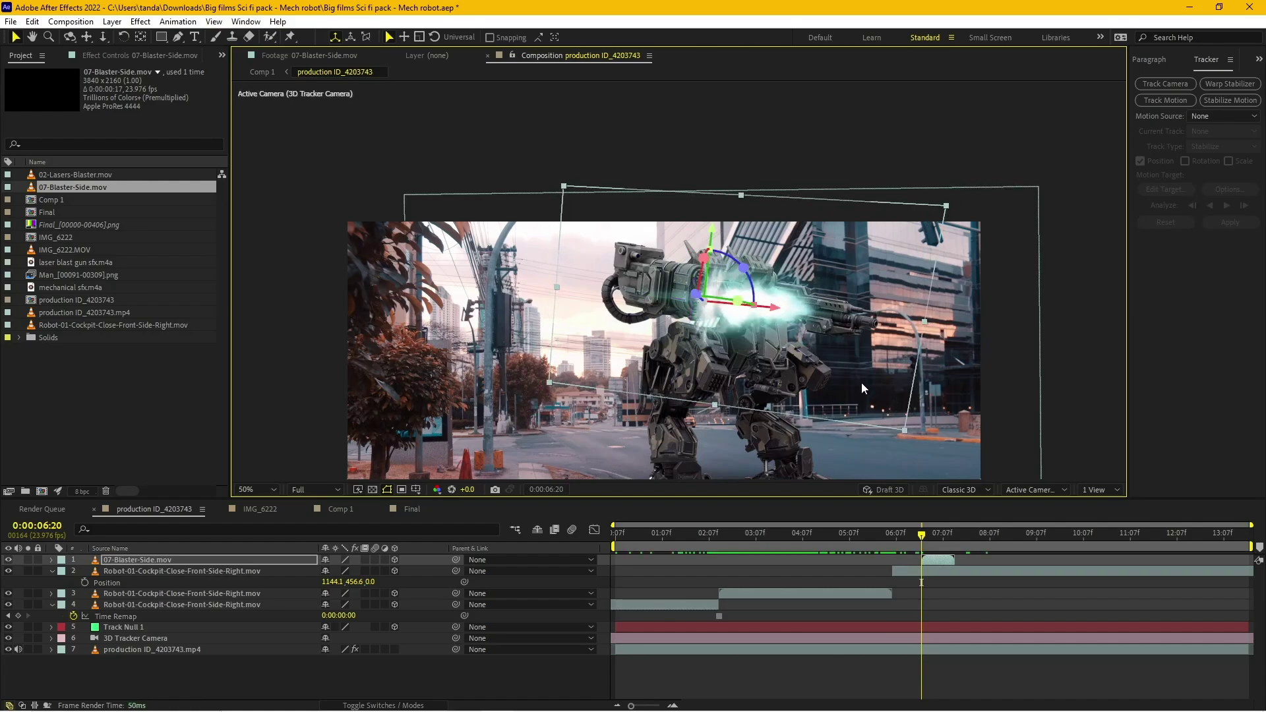
scroll(862, 382, up, 2)
scroll(863, 393, down, 2)
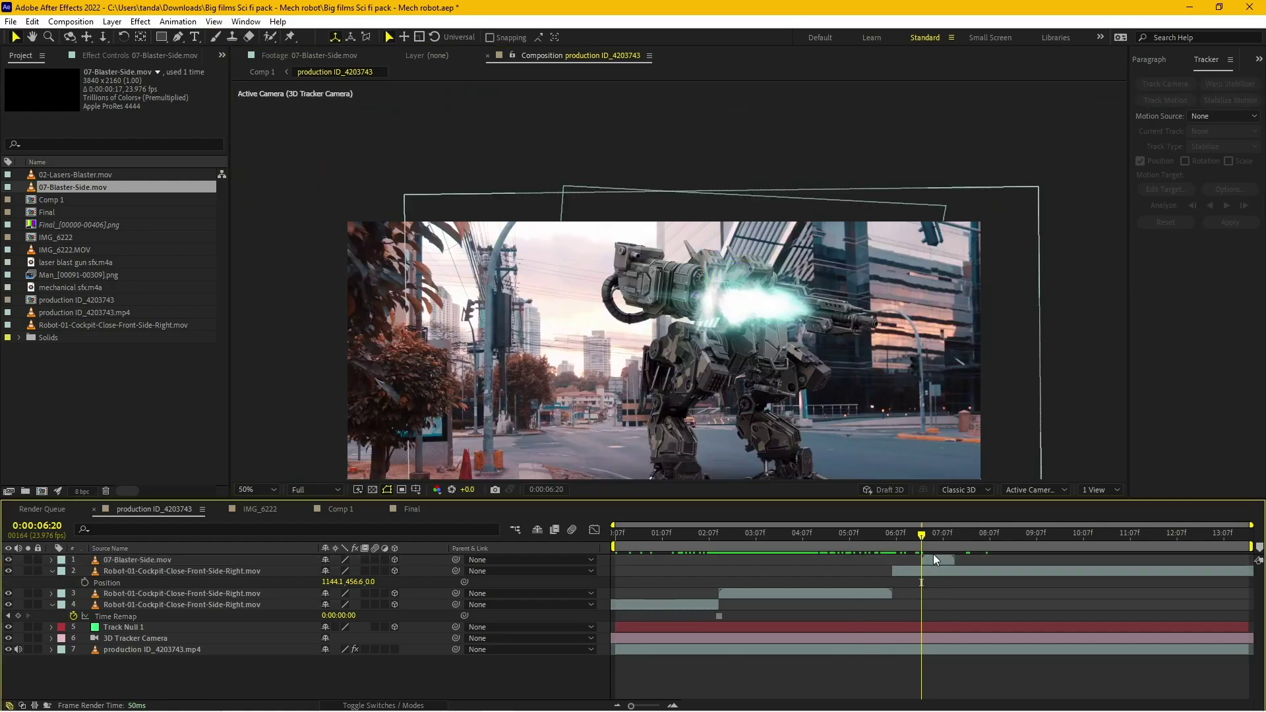
click(899, 533)
drag(899, 535, 924, 554)
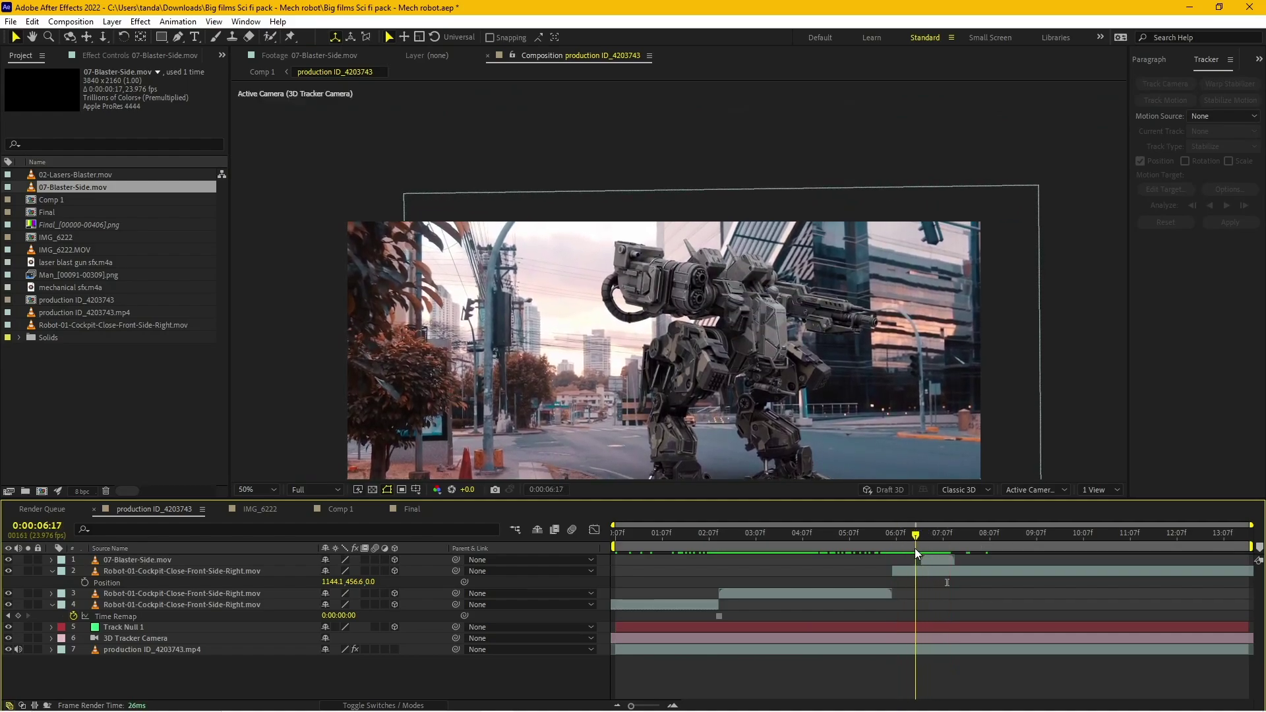
Step: Duplicate the blaster flash into six staggered copies and preview the repeated blasts
mouse_move(924, 554)
mouse_down()
mouse_move(940, 562)
mouse_move(936, 540)
mouse_move(942, 563)
mouse_move(976, 559)
mouse_up()
click(936, 560)
key(ctrl+d)
key(ctrl+d)
key(ctrl+d)
key(ctrl+d)
key(ctrl+d)
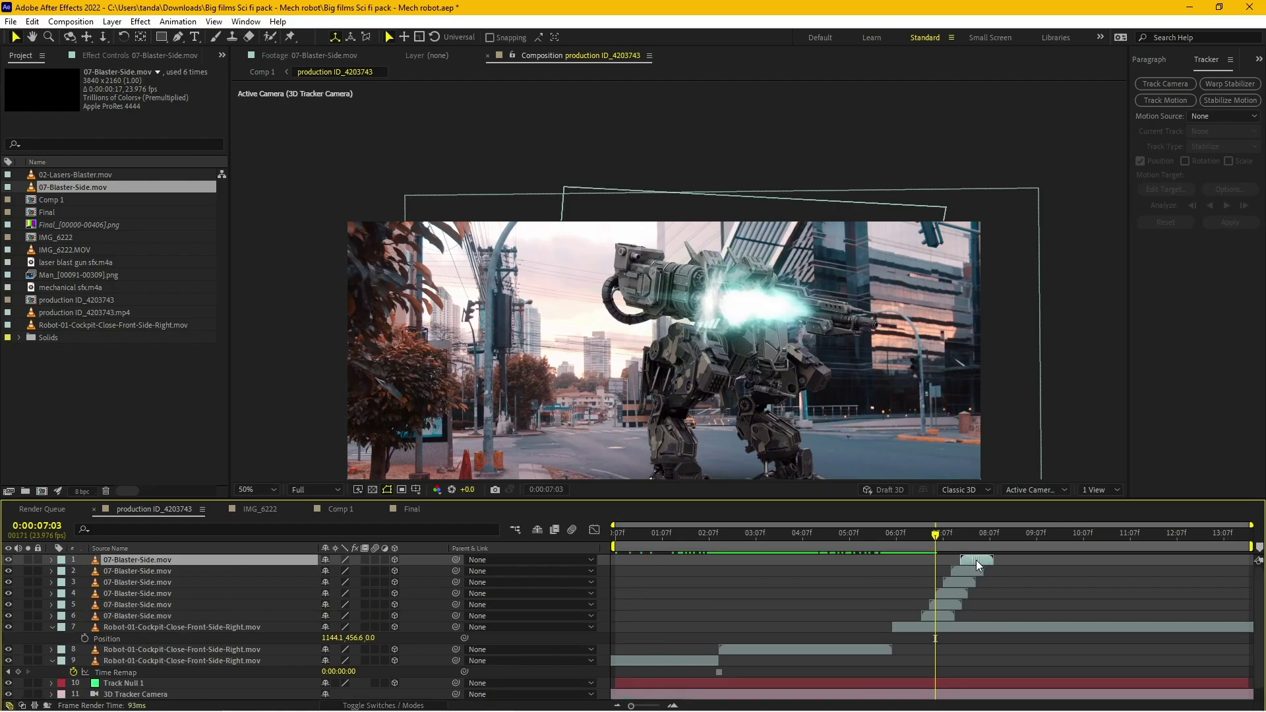
click(908, 537)
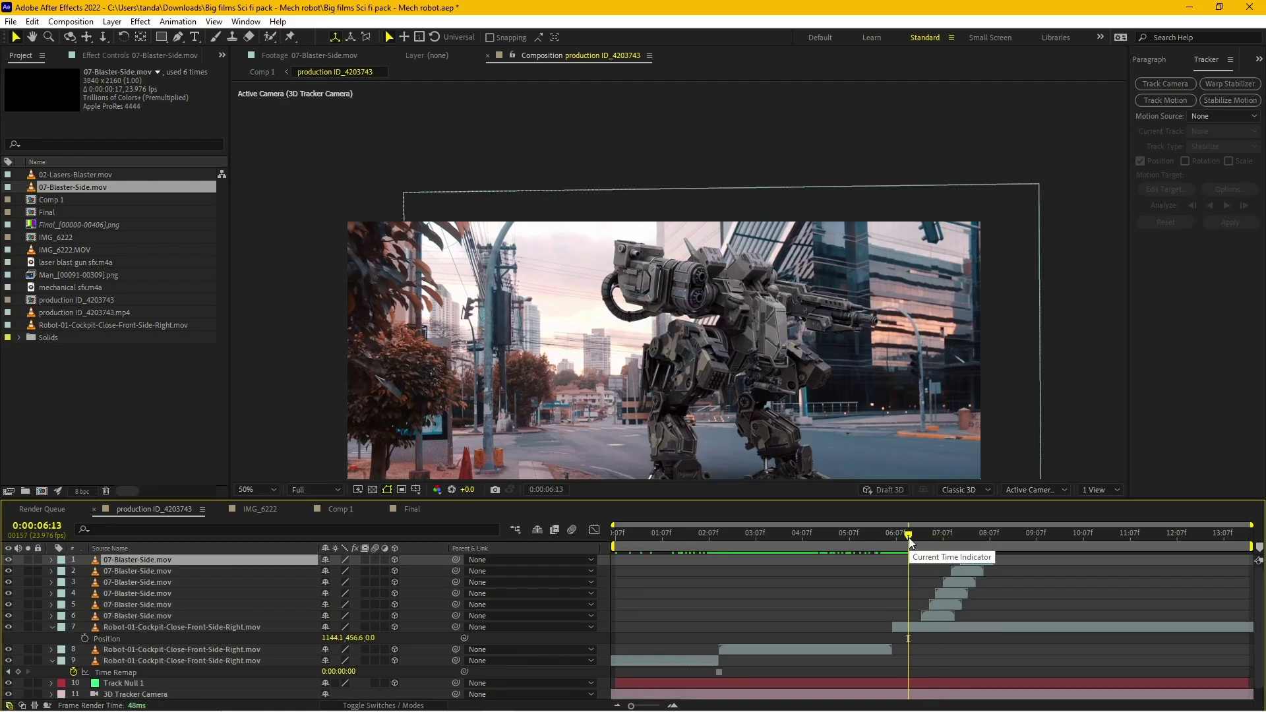
key(space)
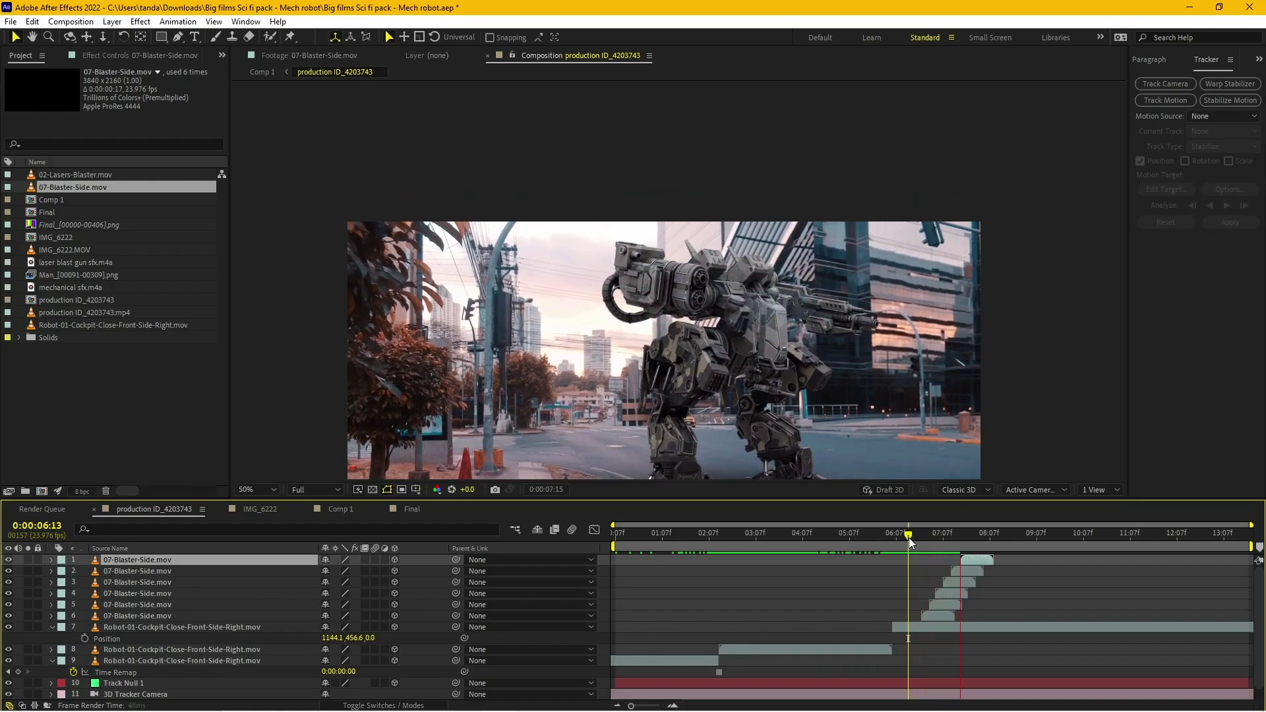
key(space)
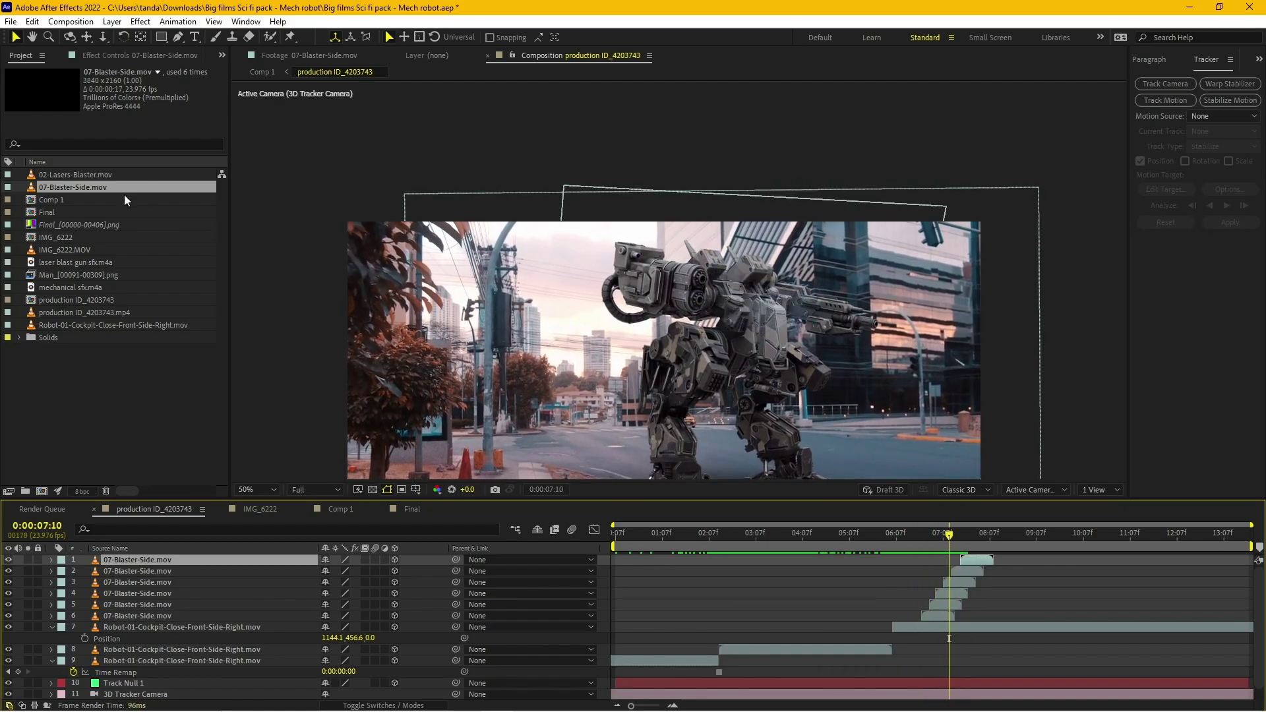
click(90, 175)
Step: Add 02-Lasers-Blaster.mov above all layers, starting near the current time
drag(88, 177, 169, 559)
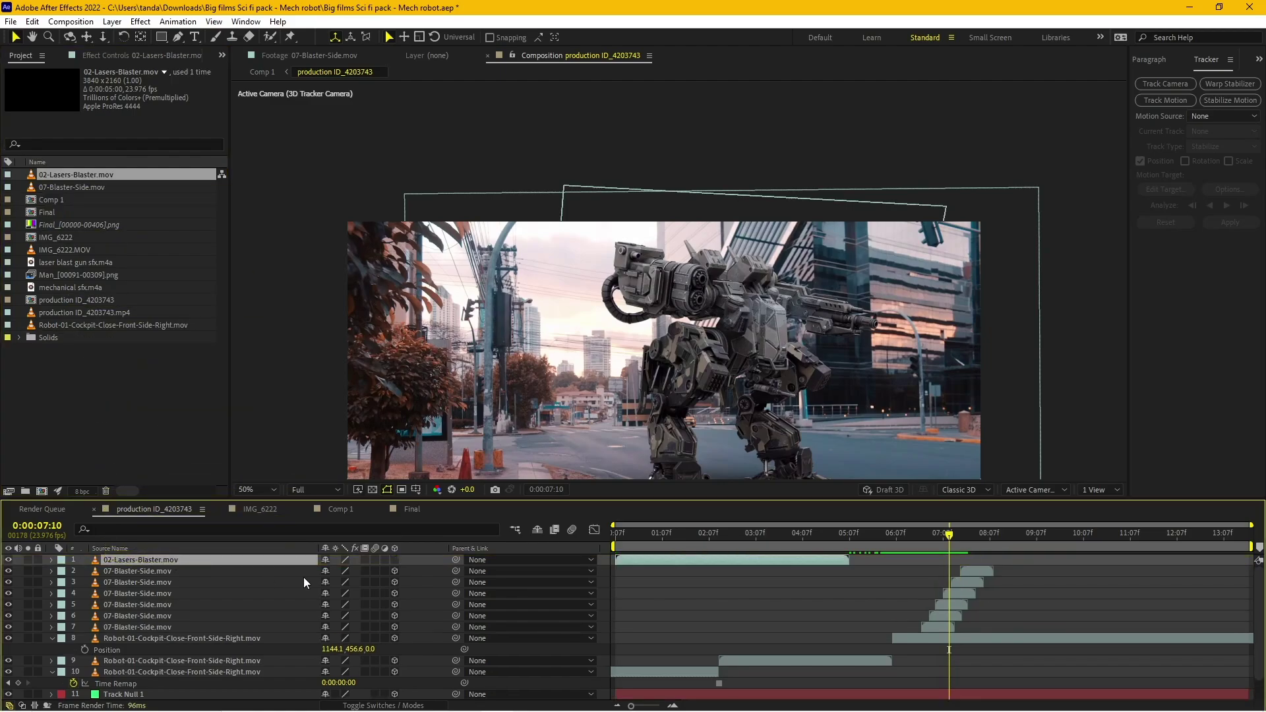
scroll(650, 361, down, 1)
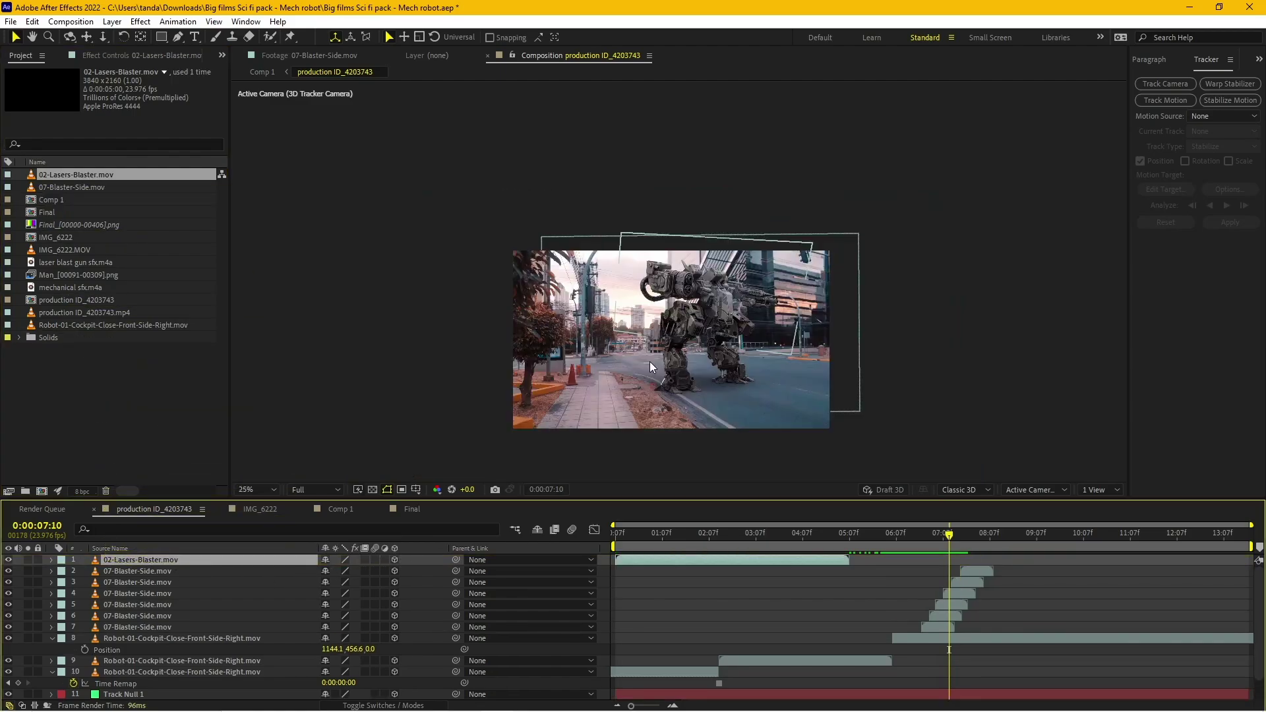
scroll(709, 330, down, 1)
scroll(708, 330, up, 1)
mouse_move(627, 559)
mouse_down()
mouse_move(963, 570)
mouse_move(942, 572)
mouse_up()
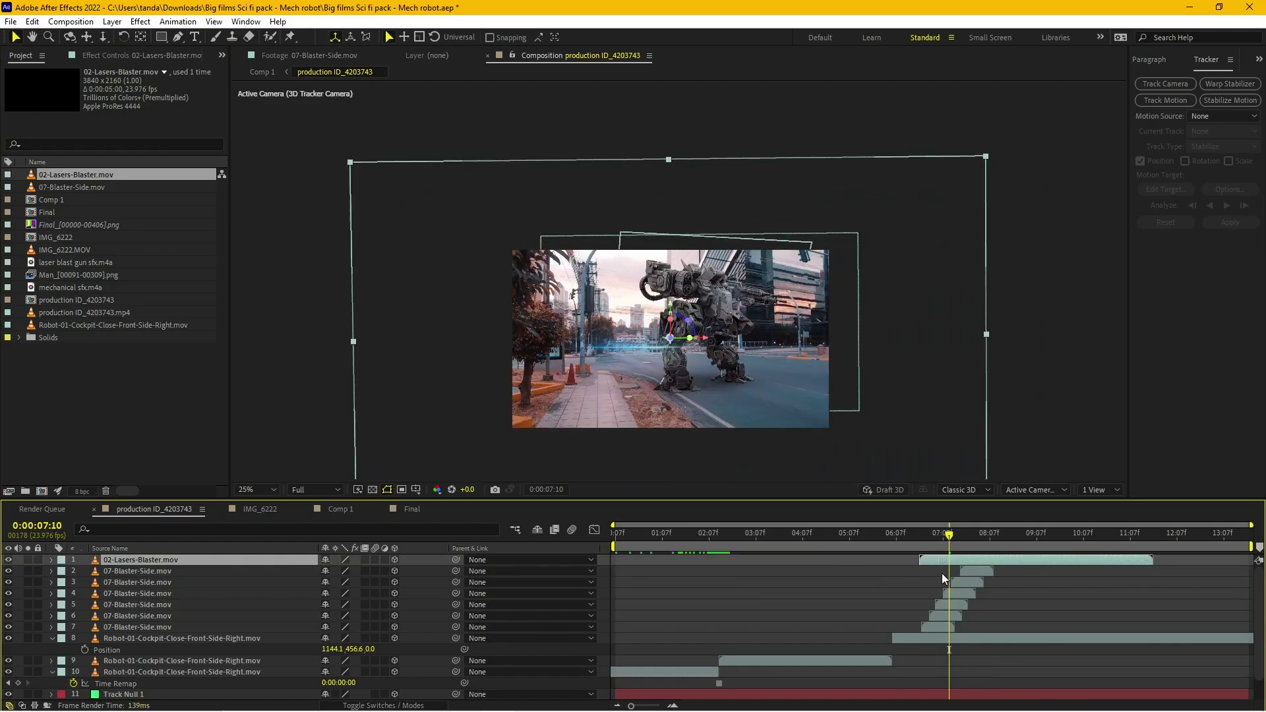
scroll(777, 327, up, 1)
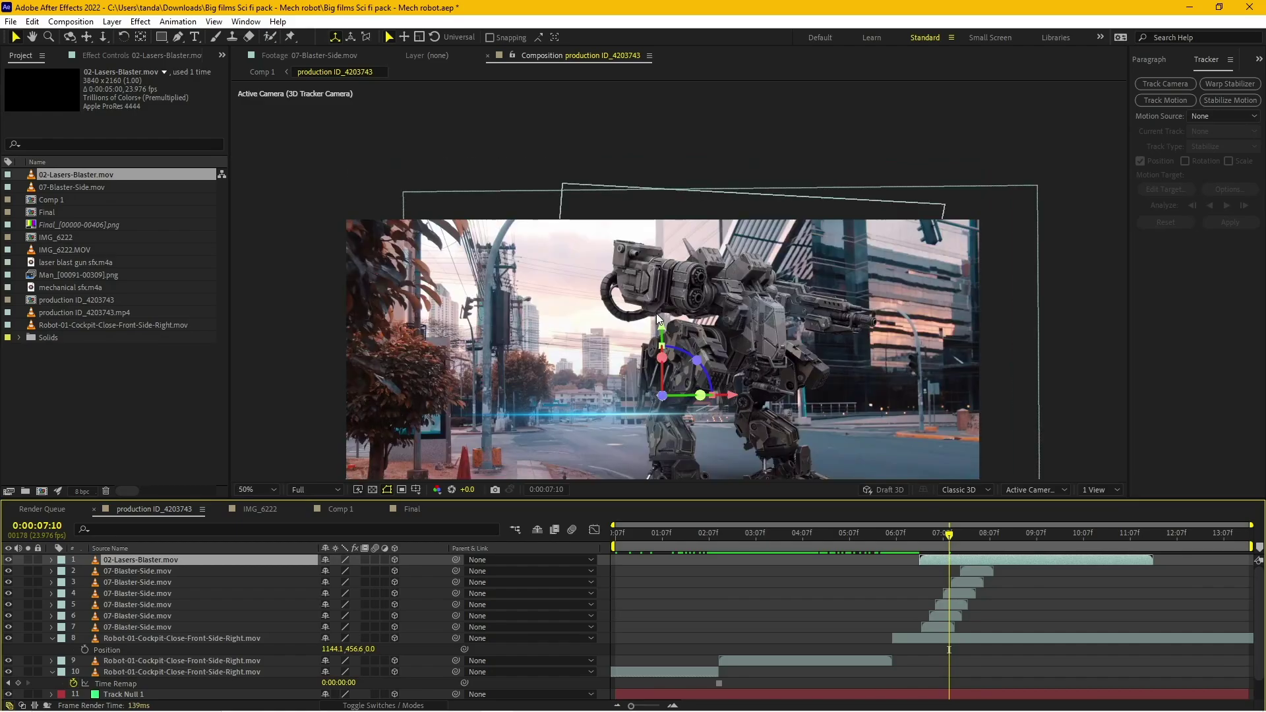
scroll(778, 327, down, 1)
Step: Move the laser layer's anchor point far left and set its blending mode to Add
click(142, 38)
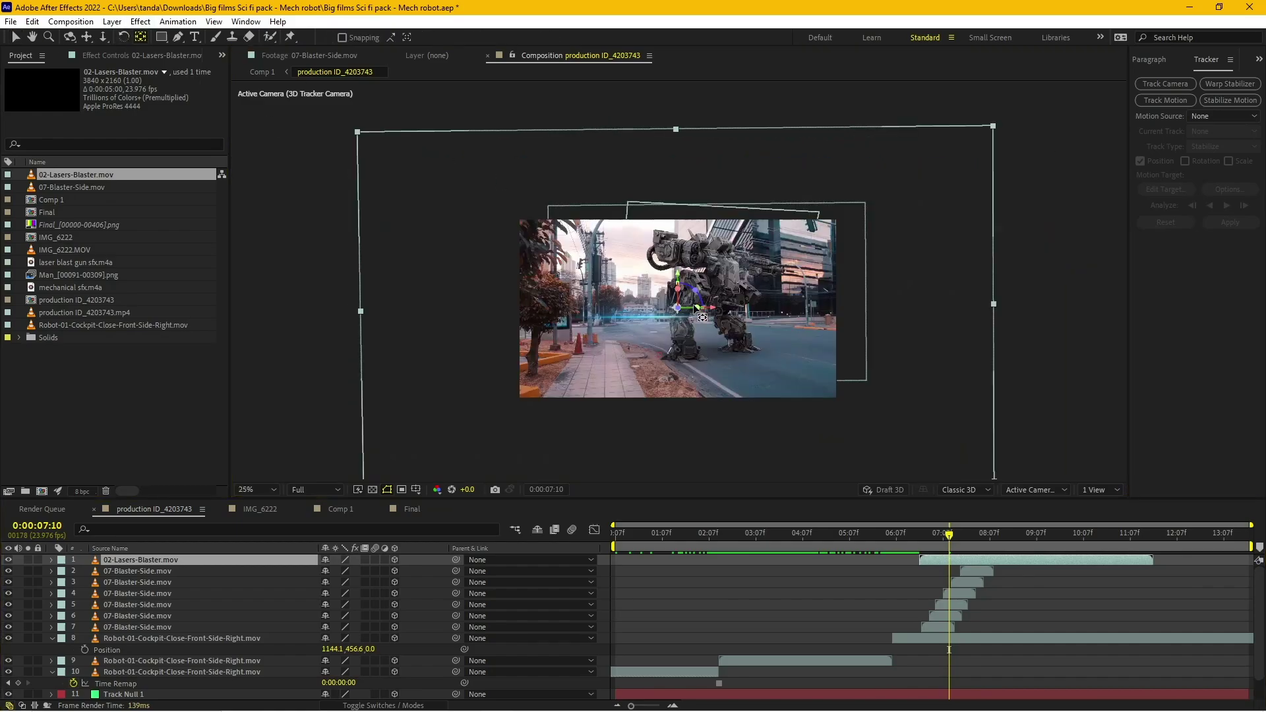
drag(712, 310, 403, 328)
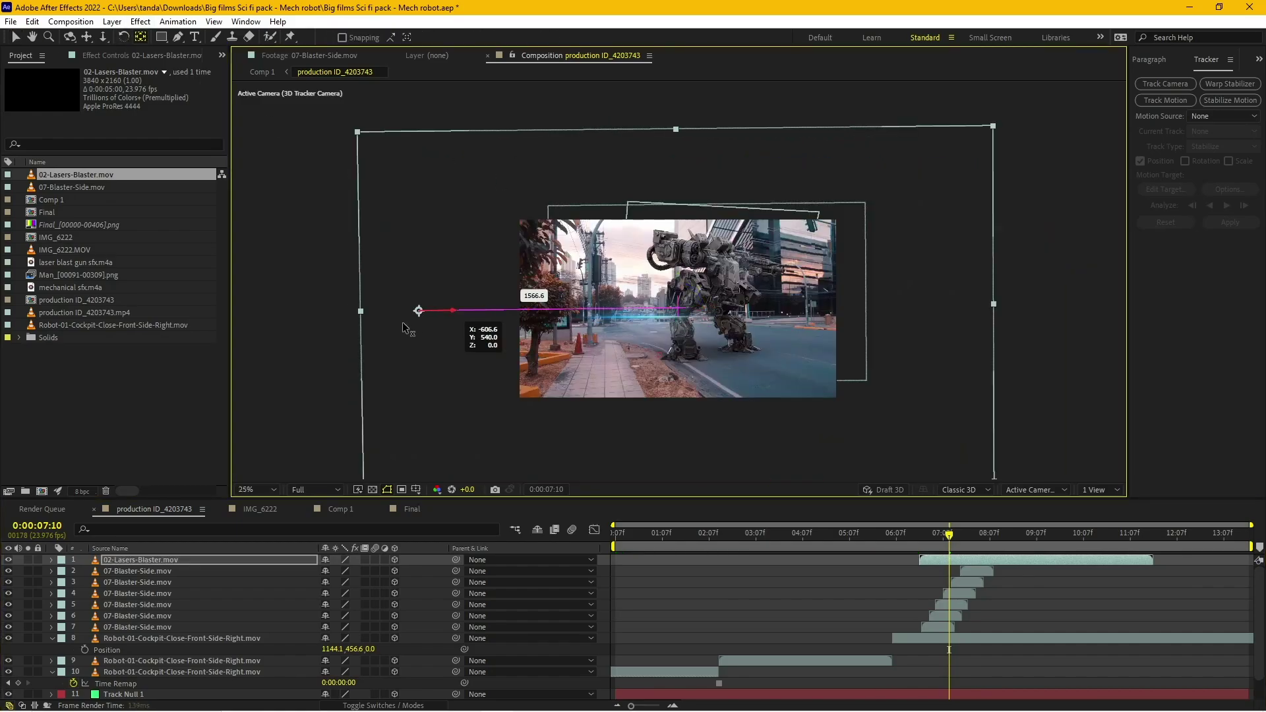
key(period)
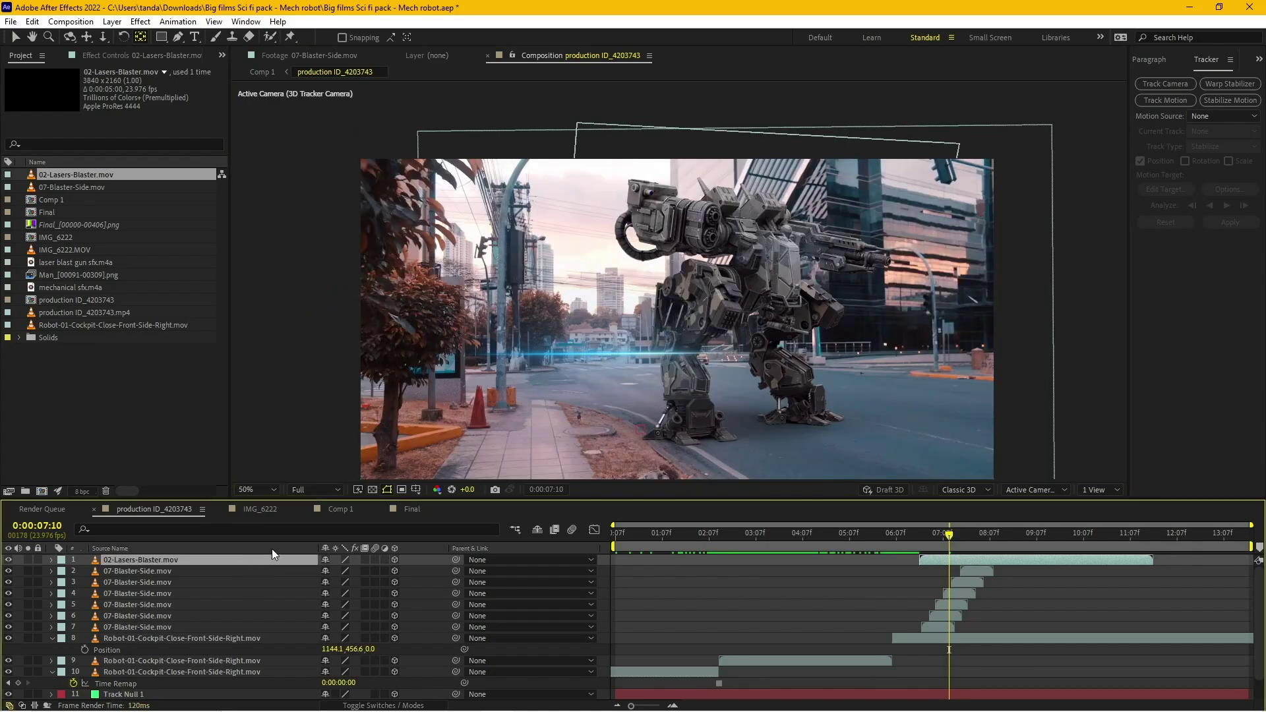
key(F4)
click(337, 560)
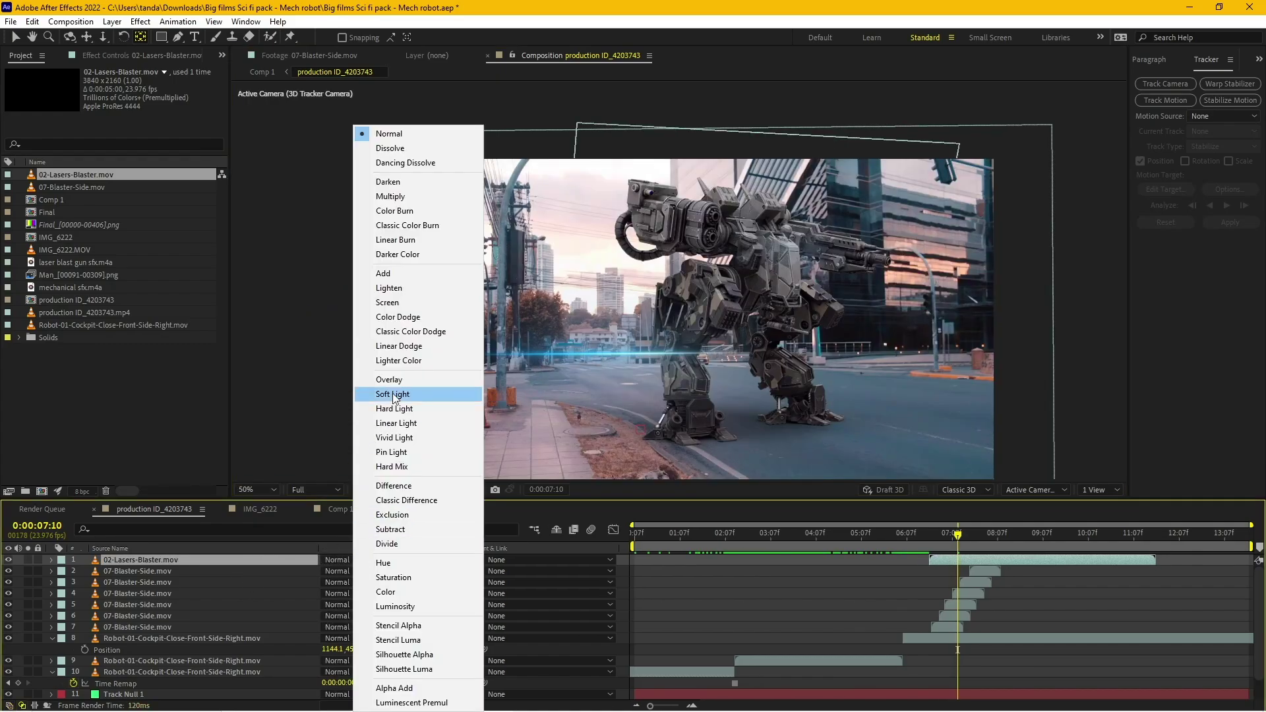
click(403, 276)
Step: Select the 07-Blaster-Side layer and reveal its position value
key(v)
key(comma)
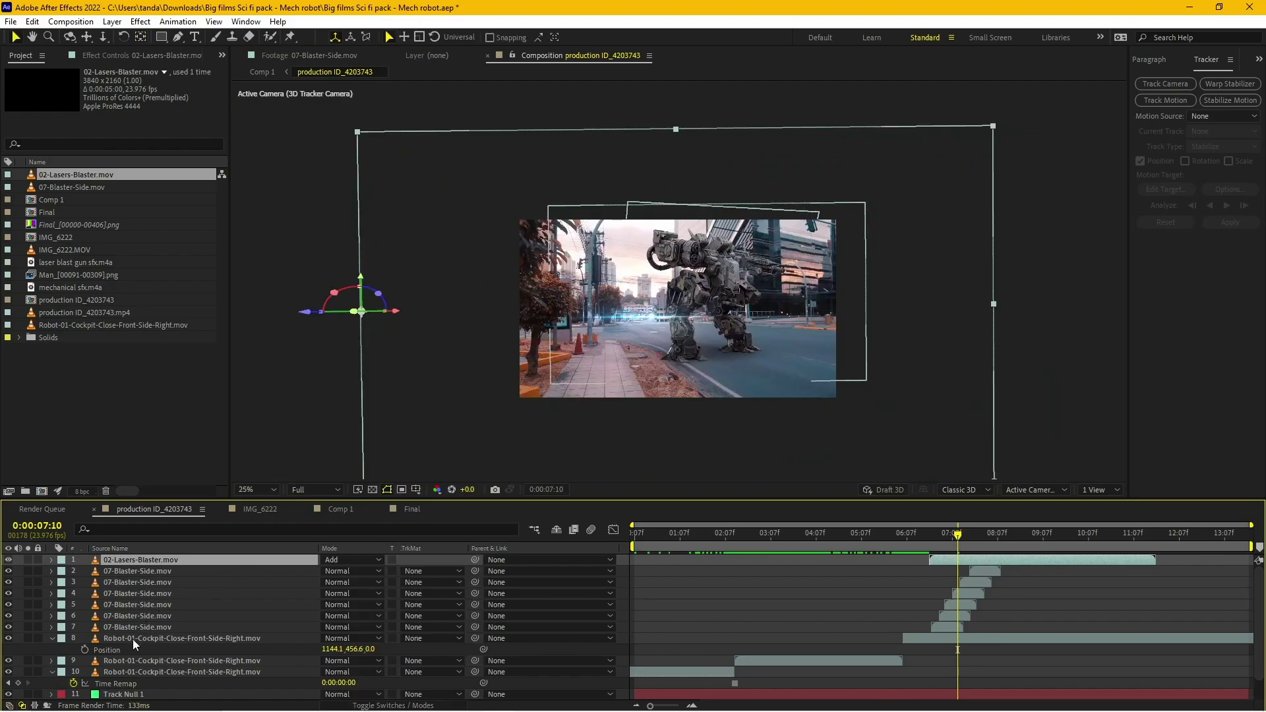
click(125, 647)
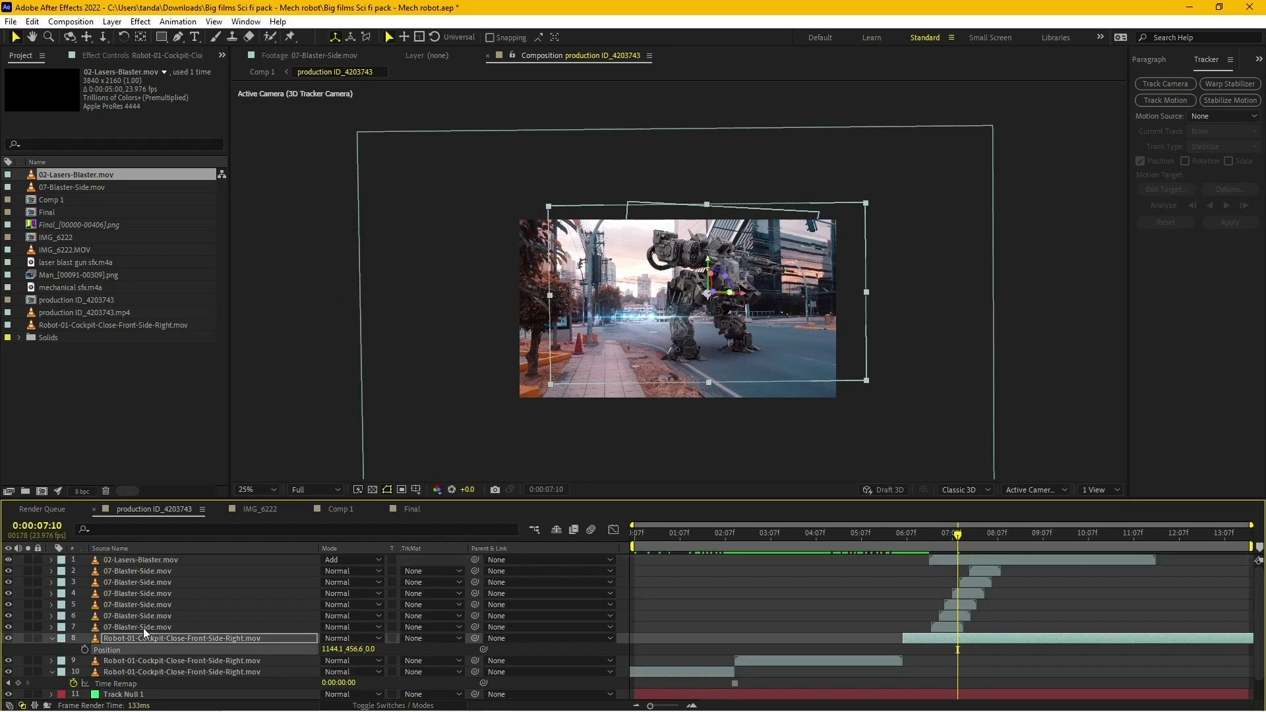
click(144, 572)
key(p)
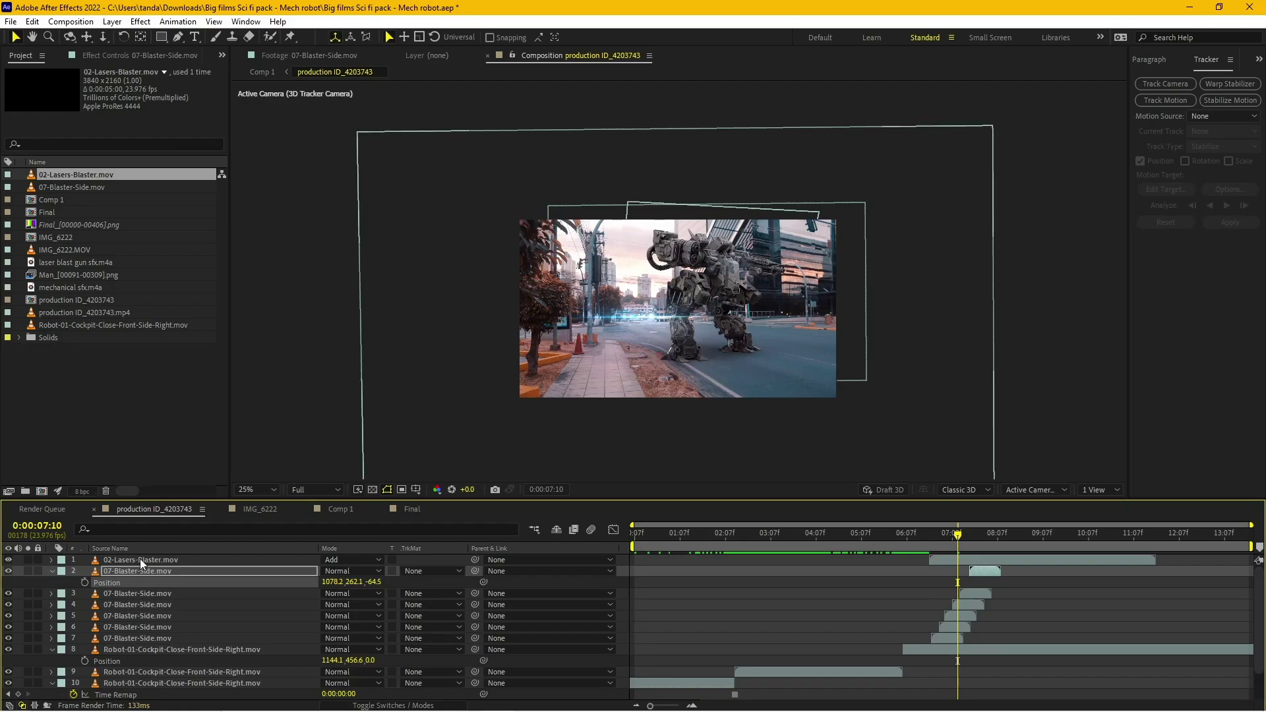
Step: Scale down the 02-Lasers-Blaster layer in the viewer
click(139, 559)
key(Return)
scroll(725, 306, down, 1)
scroll(765, 288, up, 2)
scroll(765, 287, down, 4)
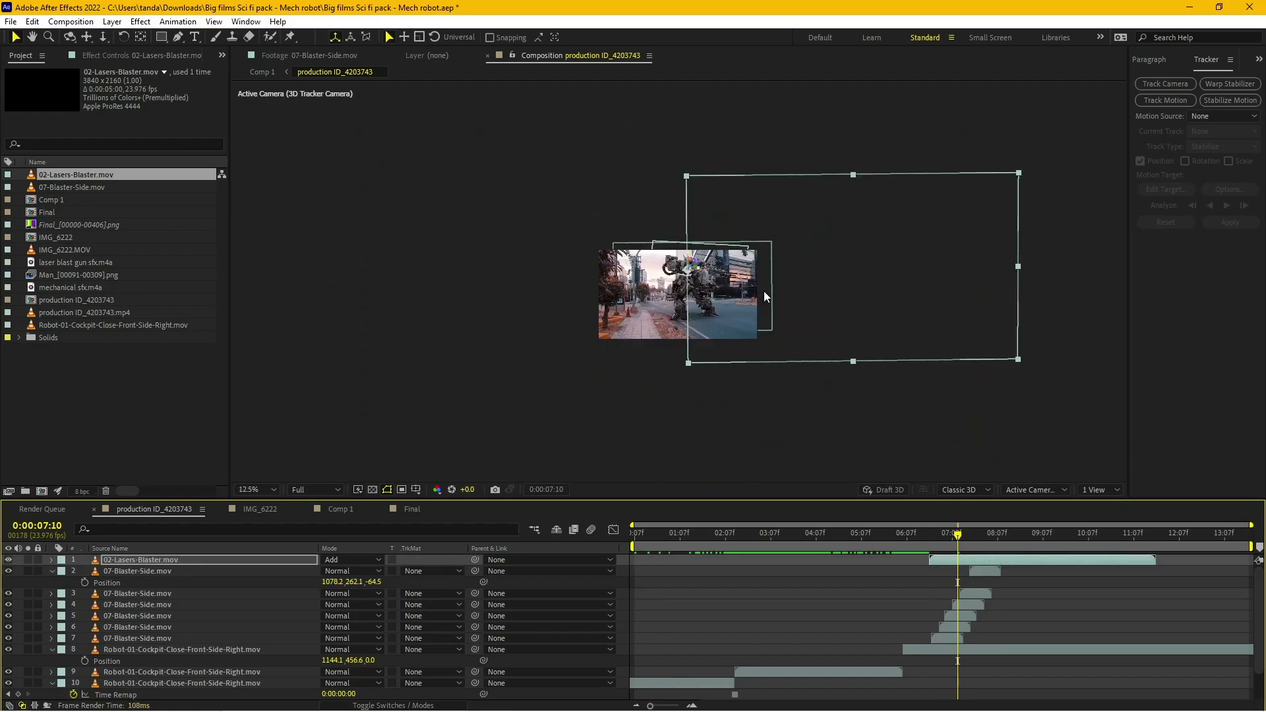
drag(1019, 173, 781, 244)
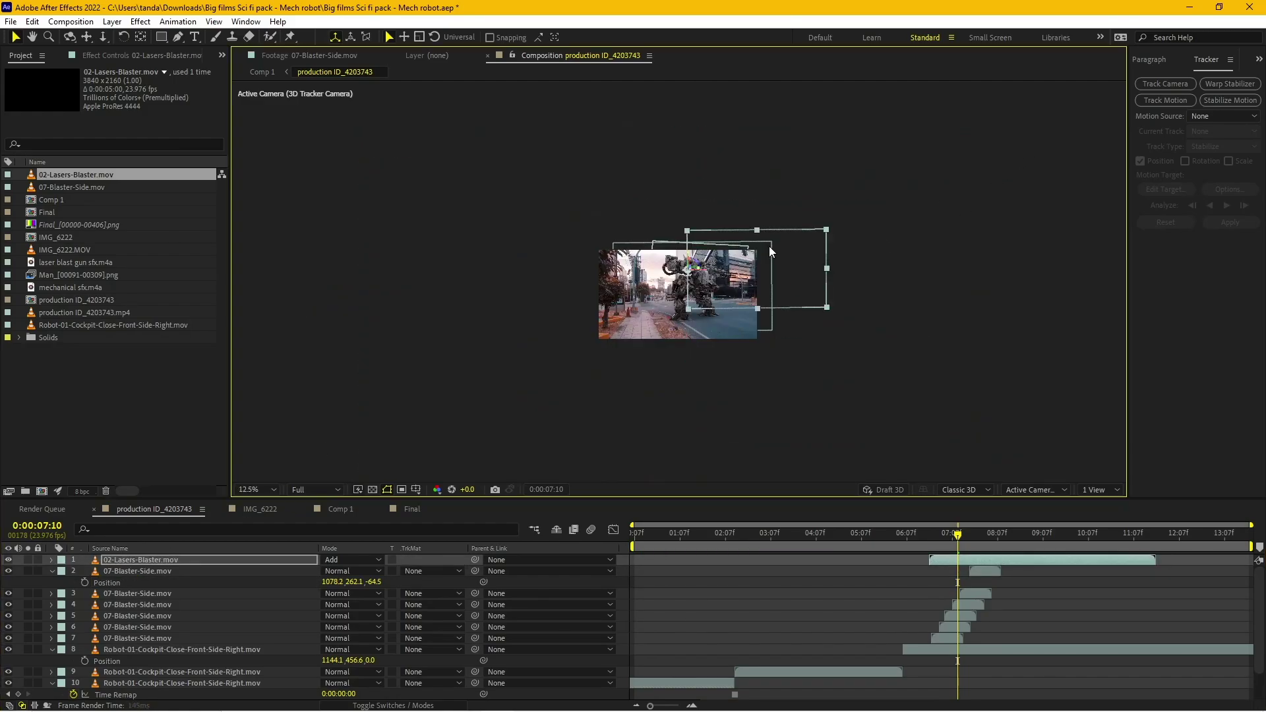
scroll(781, 243, up, 4)
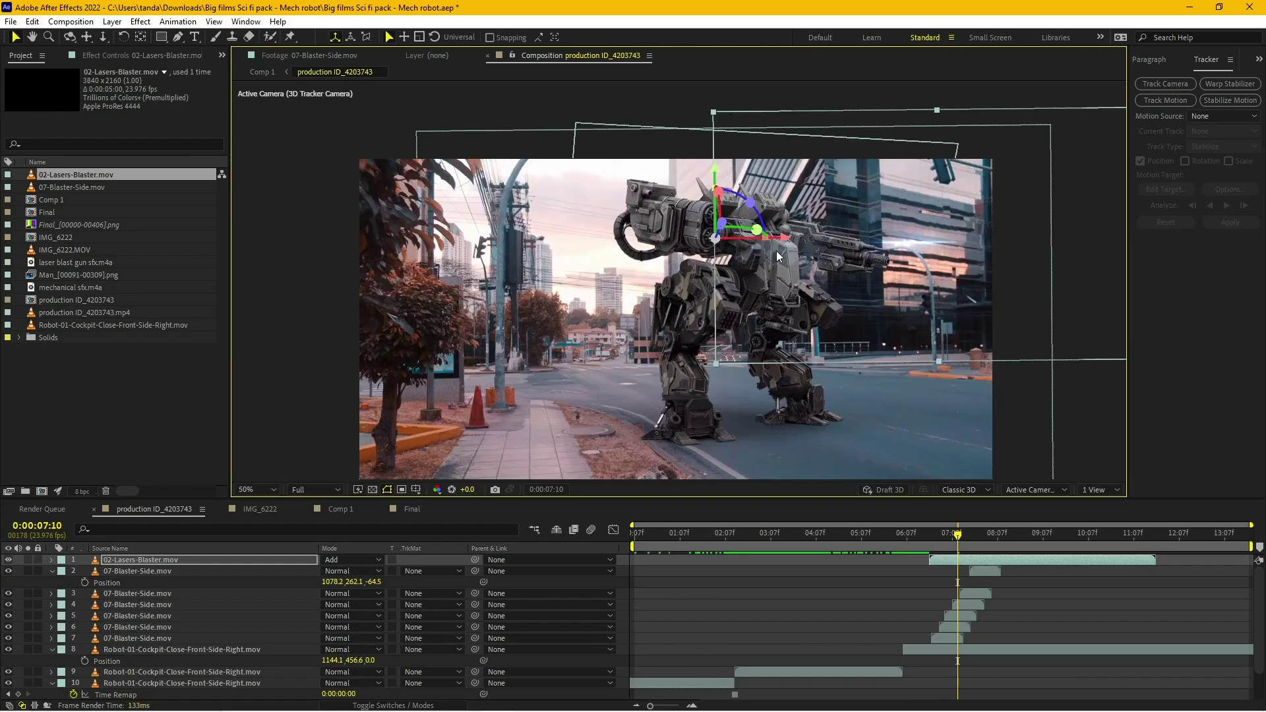
Step: Rotate the laser about 13.6° so the beam lines up with the gun
mouse_move(777, 250)
mouse_down()
mouse_move(672, 318)
mouse_move(614, 309)
mouse_move(649, 309)
mouse_move(613, 305)
mouse_move(638, 283)
mouse_up()
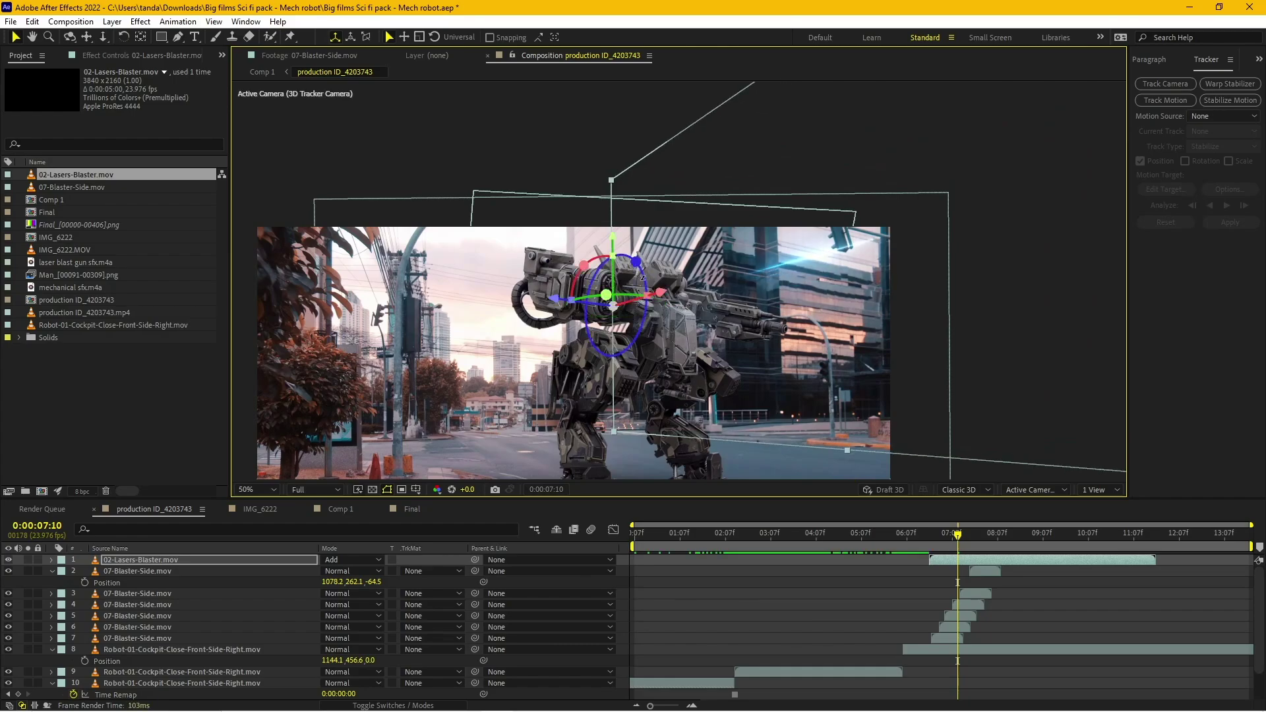
drag(638, 282, 637, 264)
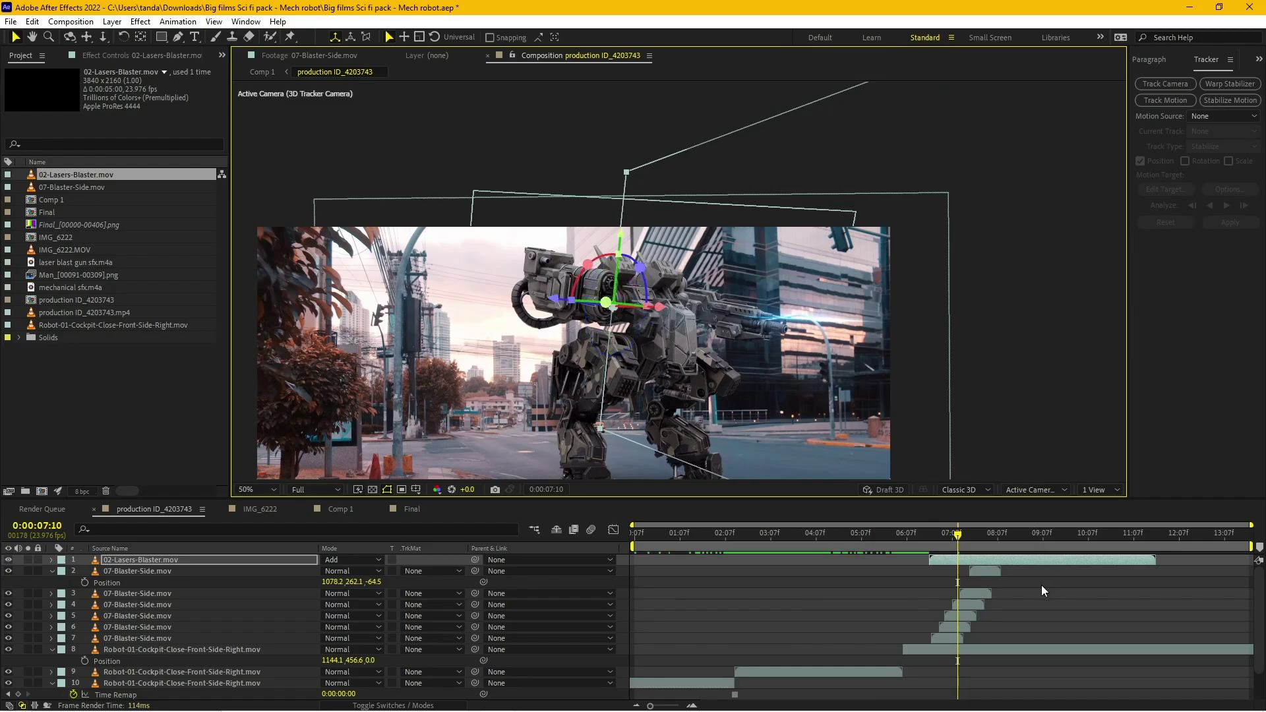
click(922, 532)
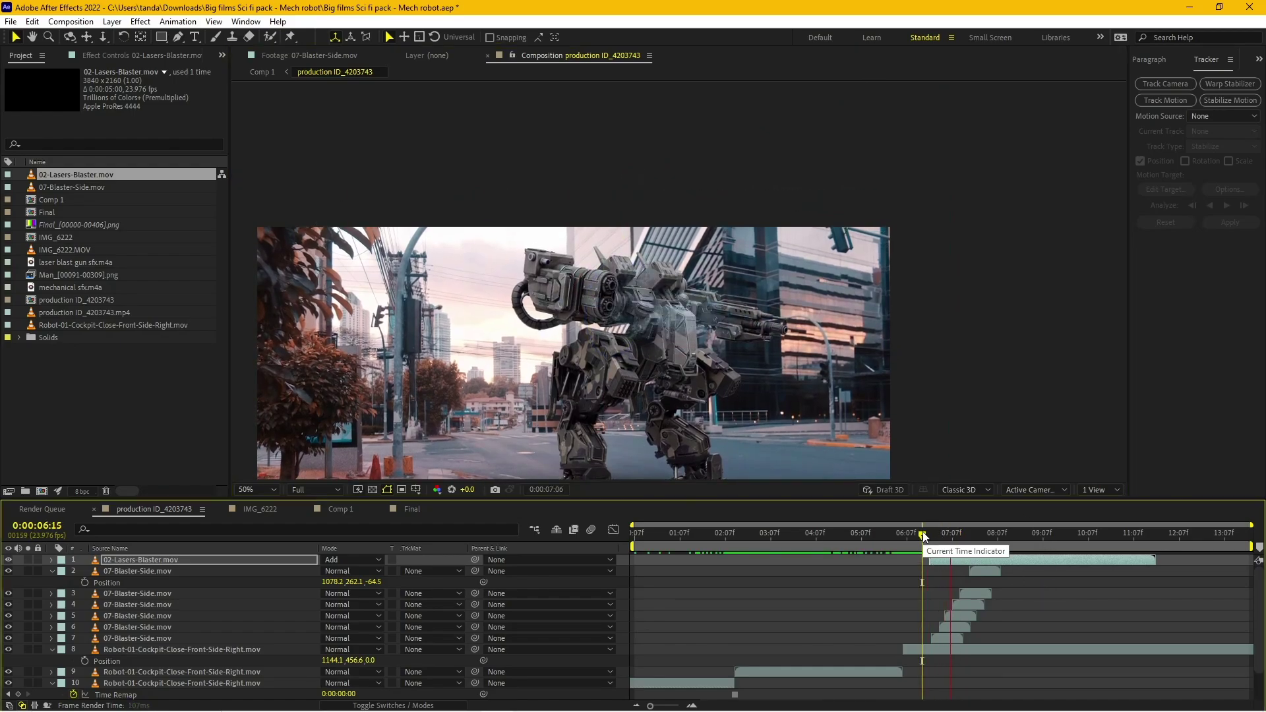
drag(922, 534, 983, 546)
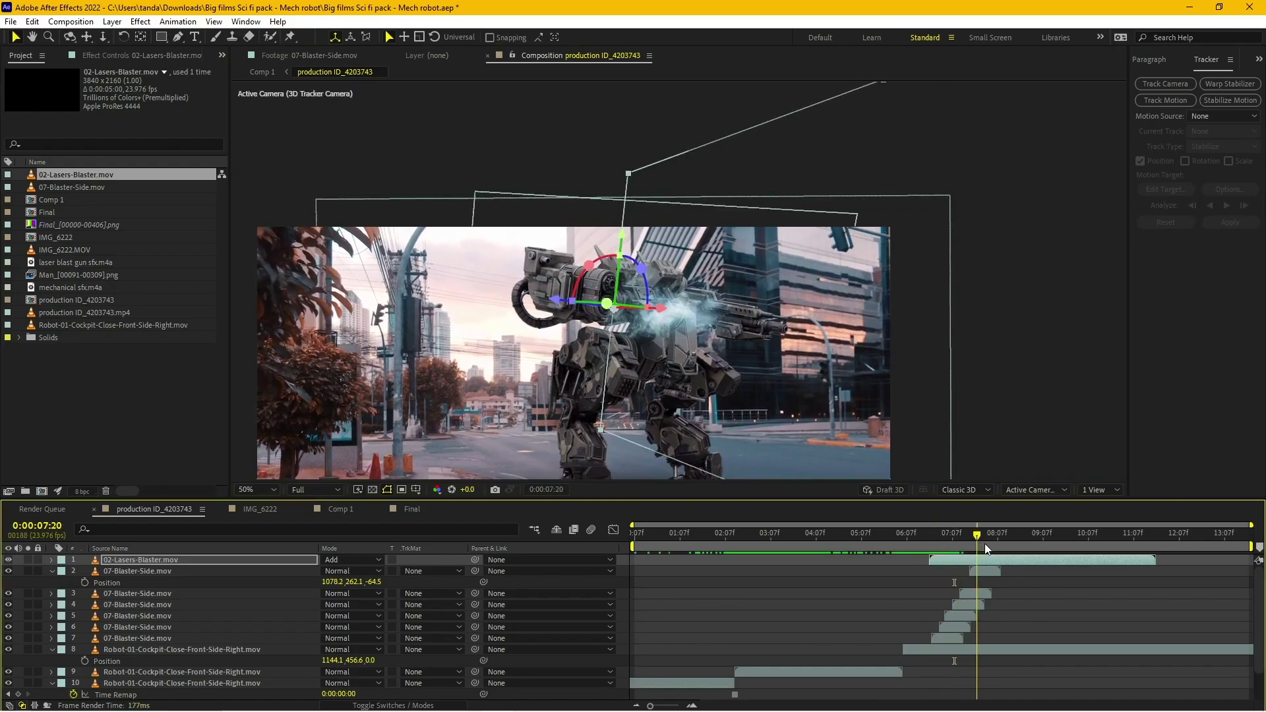
drag(985, 547, 1078, 558)
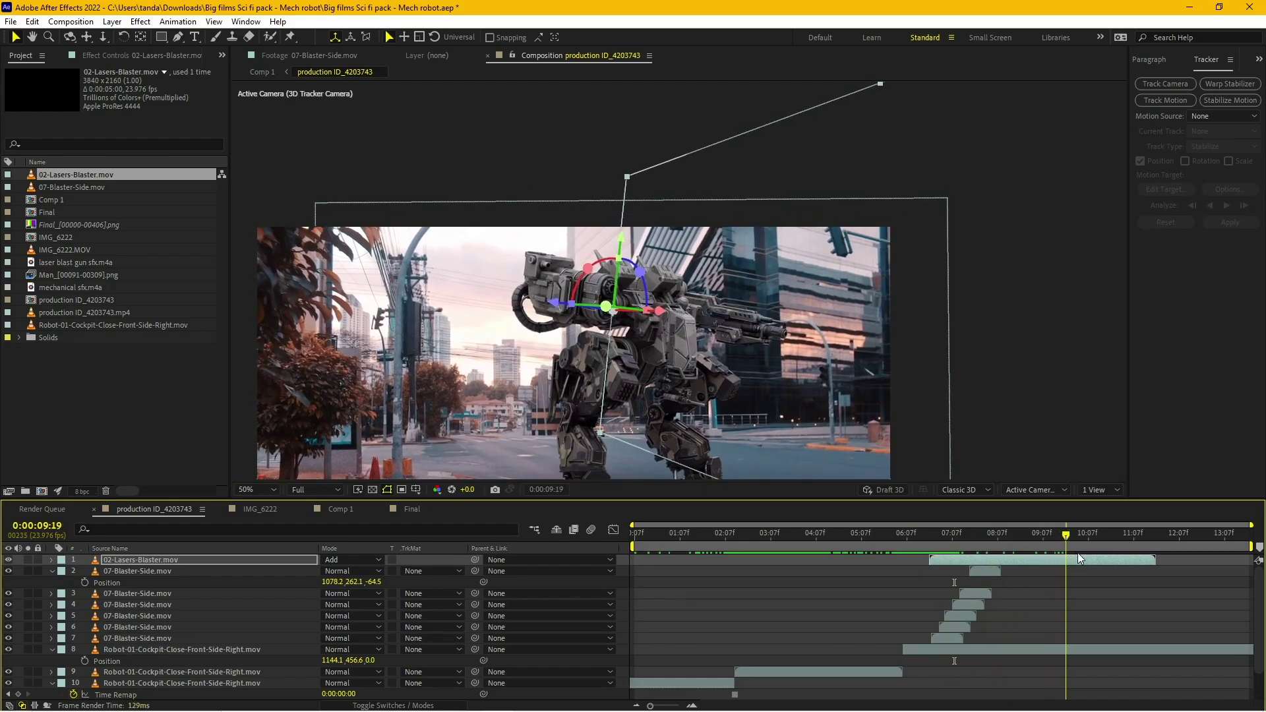
key(space)
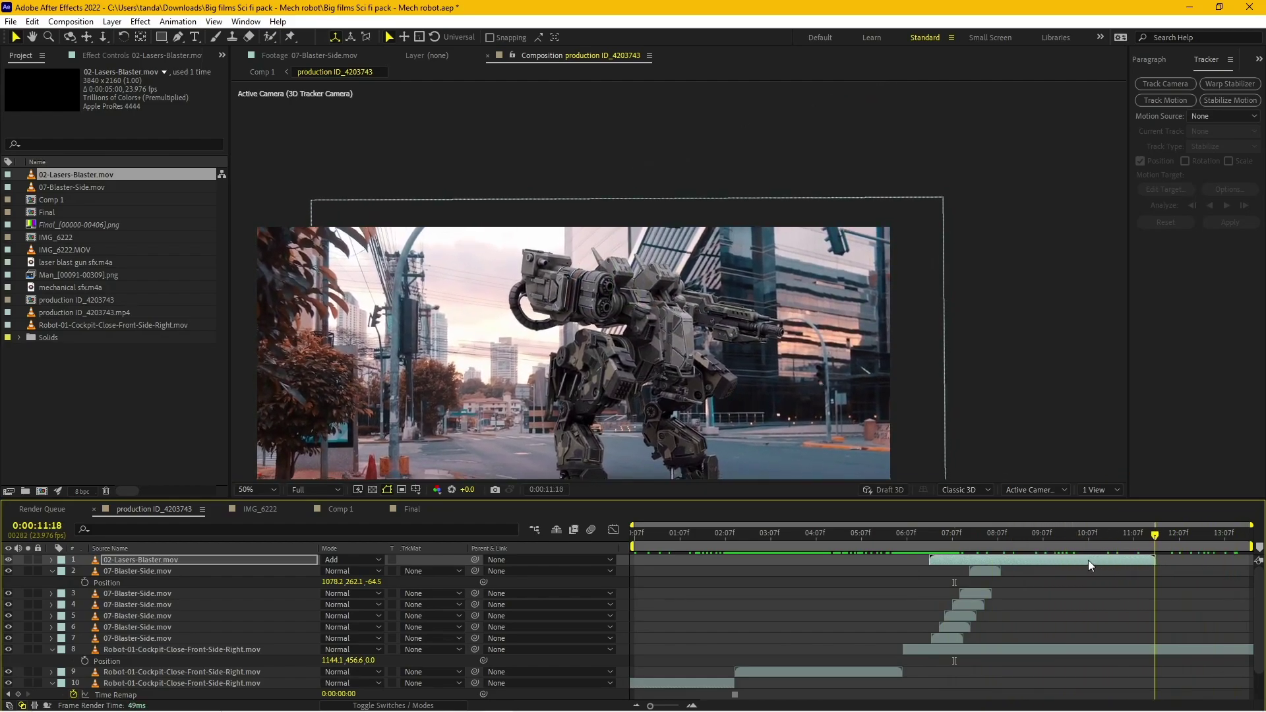
key(space)
click(919, 549)
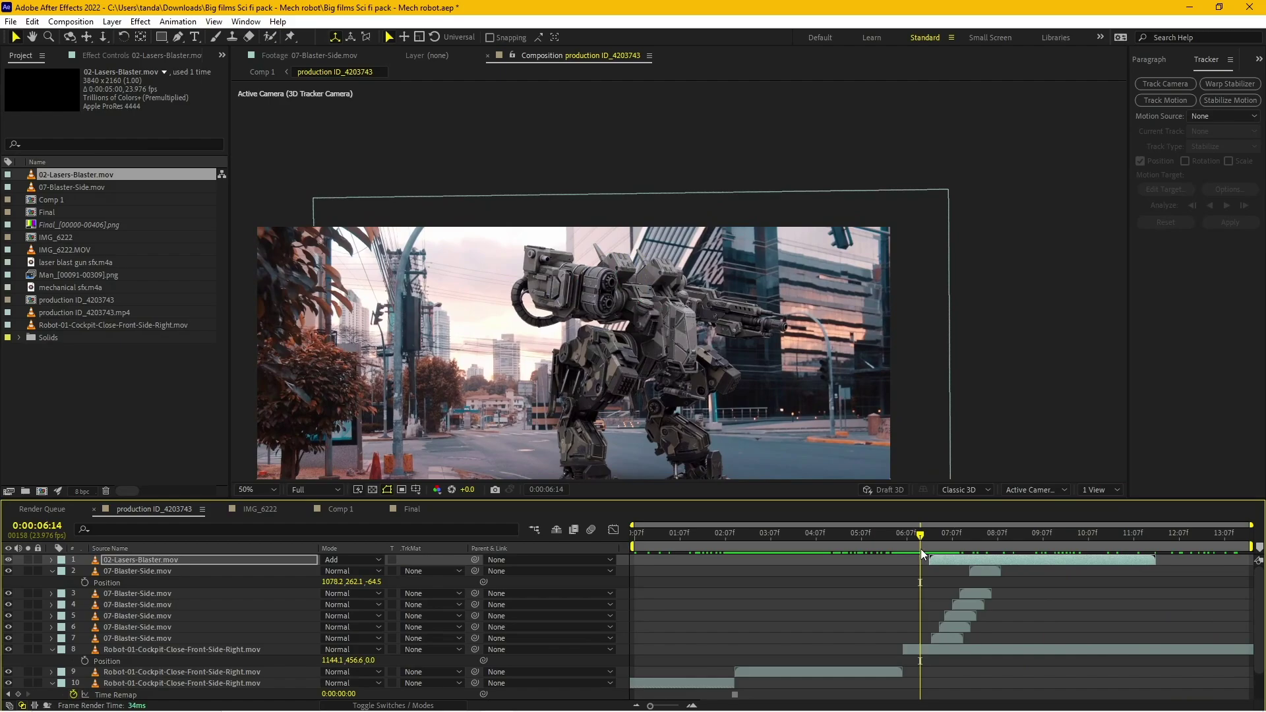
key(space)
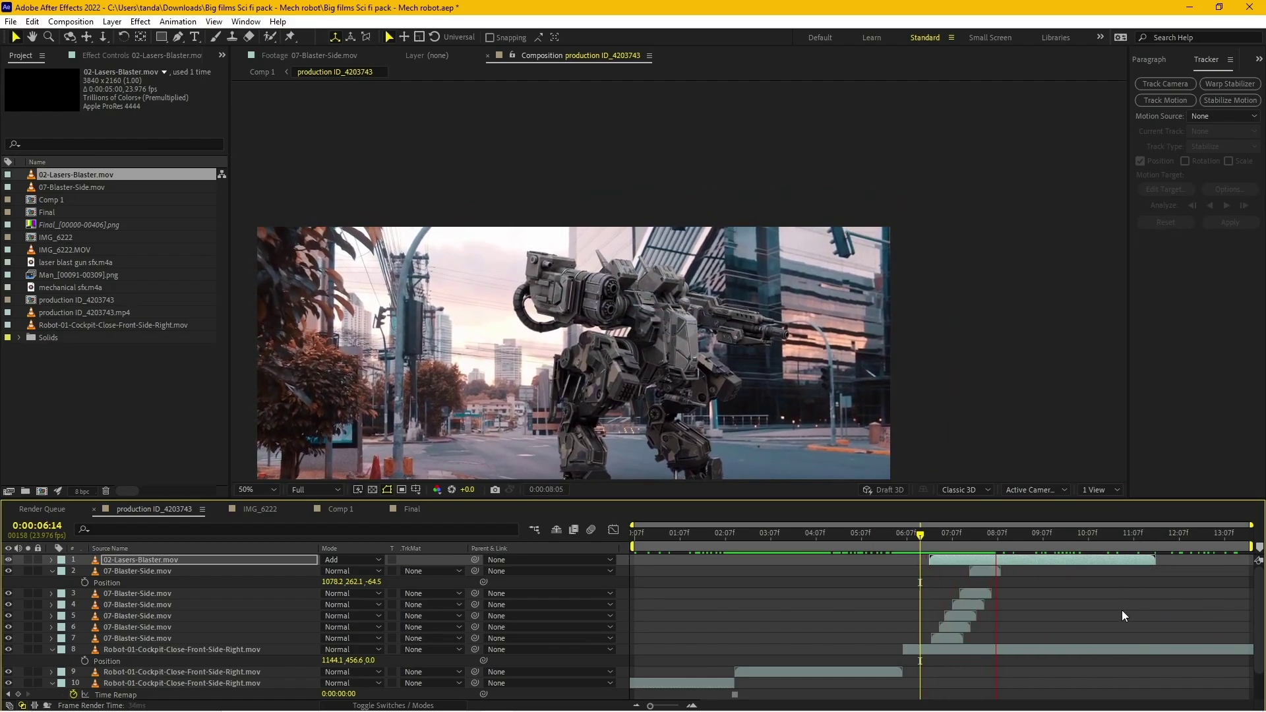
key(space)
mouse_move(975, 536)
mouse_down()
mouse_move(975, 571)
mouse_move(1128, 573)
mouse_up()
Step: Duplicate the 07-Blaster-Side layer into a staggered burst from about 0:00:07 to 0:00:10 and preview it
click(975, 571)
key(ctrl+d)
key(ctrl+d)
key(ctrl+d)
key(ctrl+d)
key(ctrl+d)
key(ctrl+d)
key(ctrl+d)
key(ctrl+d)
key(ctrl+d)
key(ctrl+d)
key(ctrl+d)
key(ctrl+d)
click(943, 536)
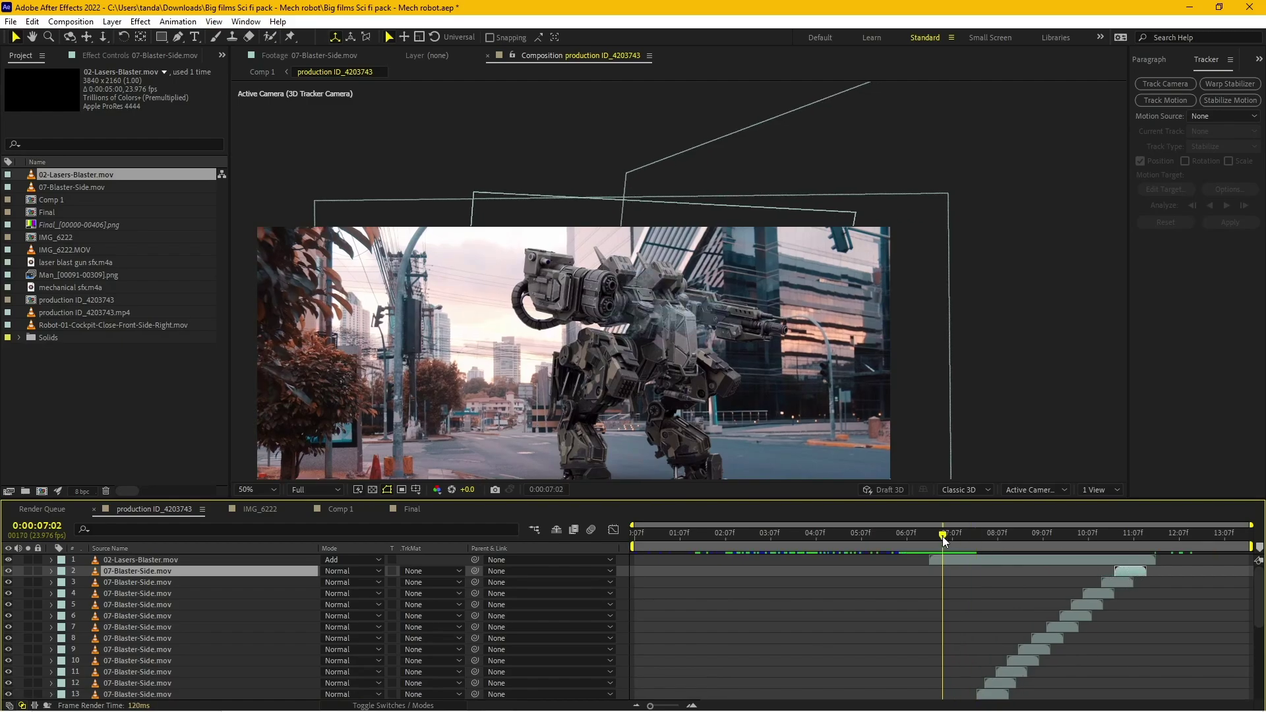
click(945, 535)
key(space)
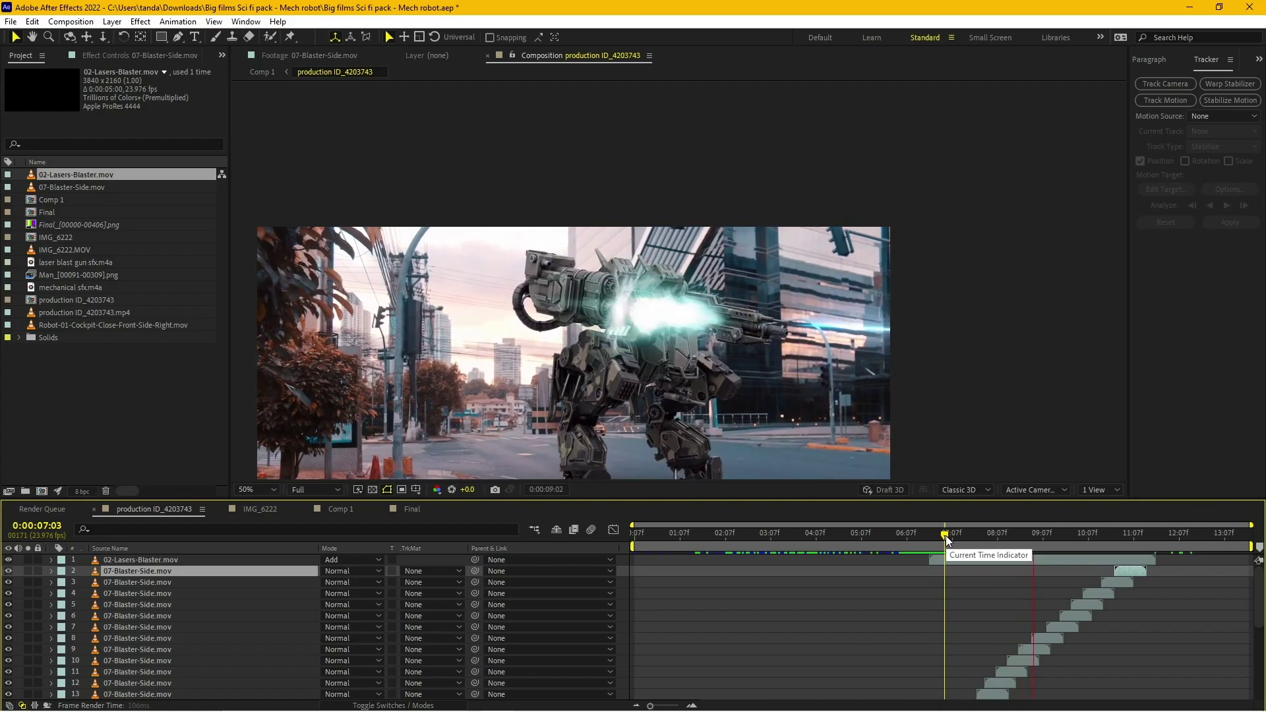
drag(945, 535, 810, 535)
Step: Glance at the project folder in File Explorer, then return to After Effects
scroll(754, 330, up, 2)
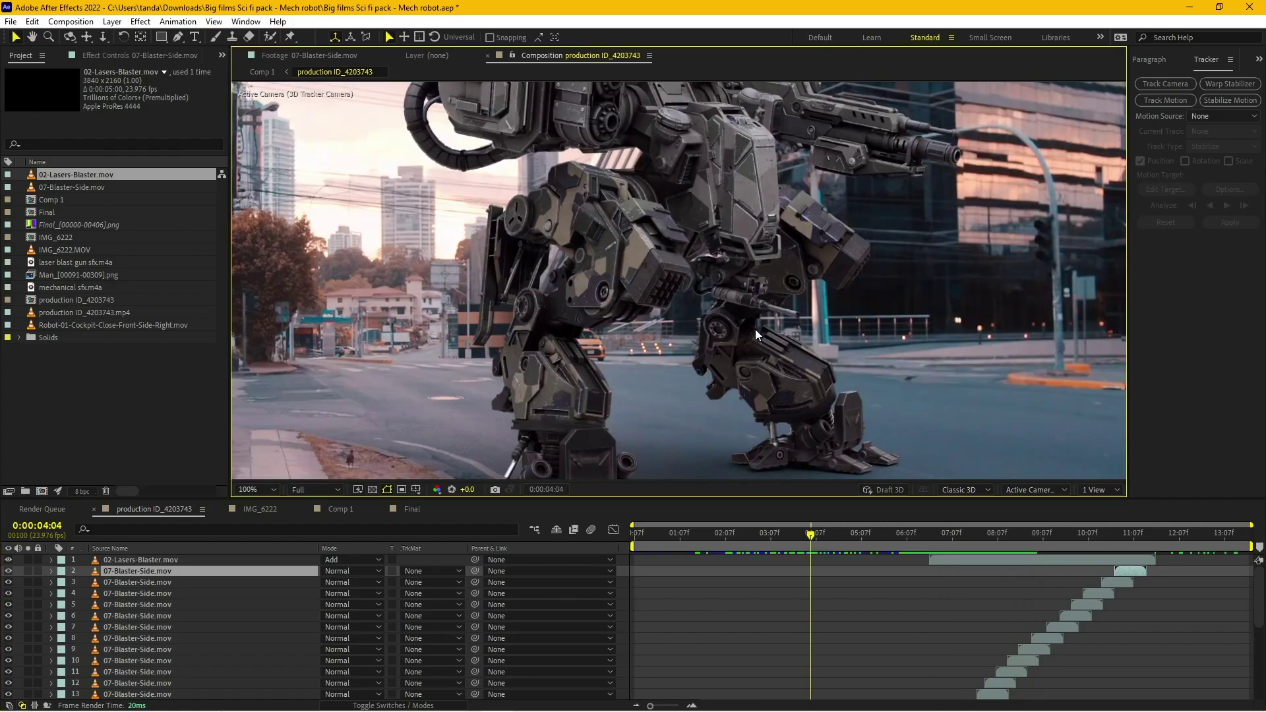
click(302, 700)
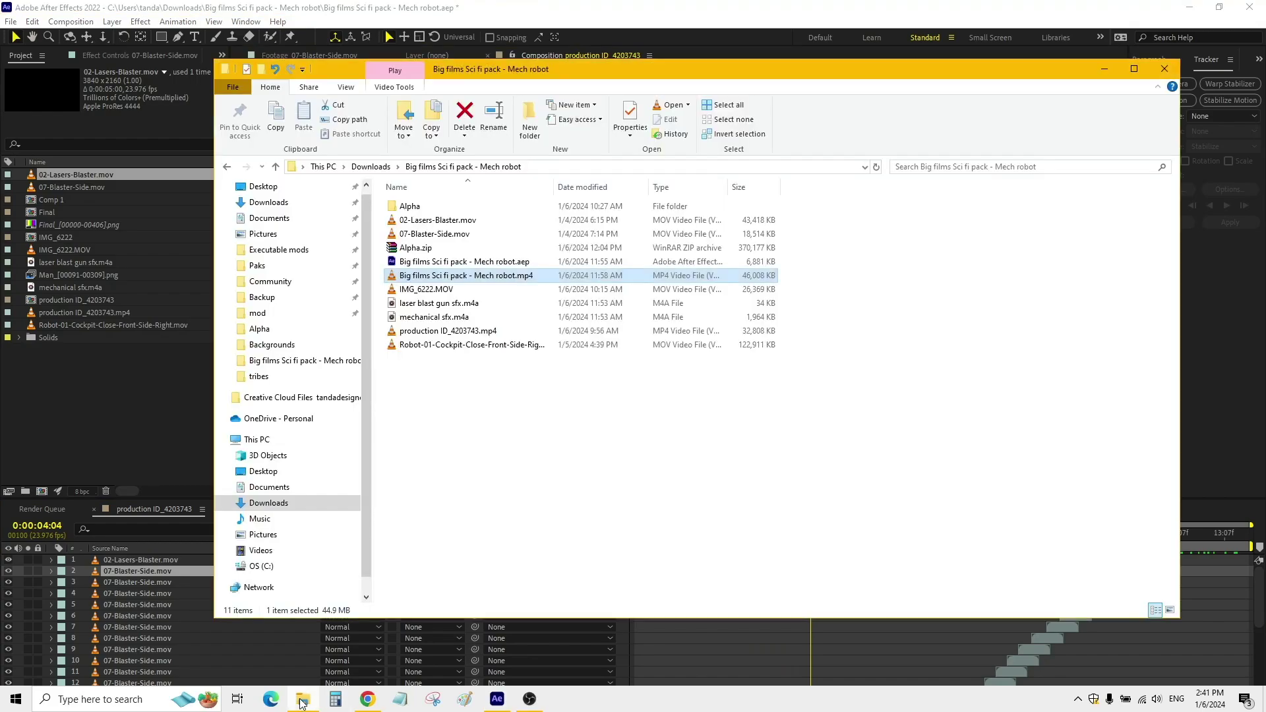
click(132, 421)
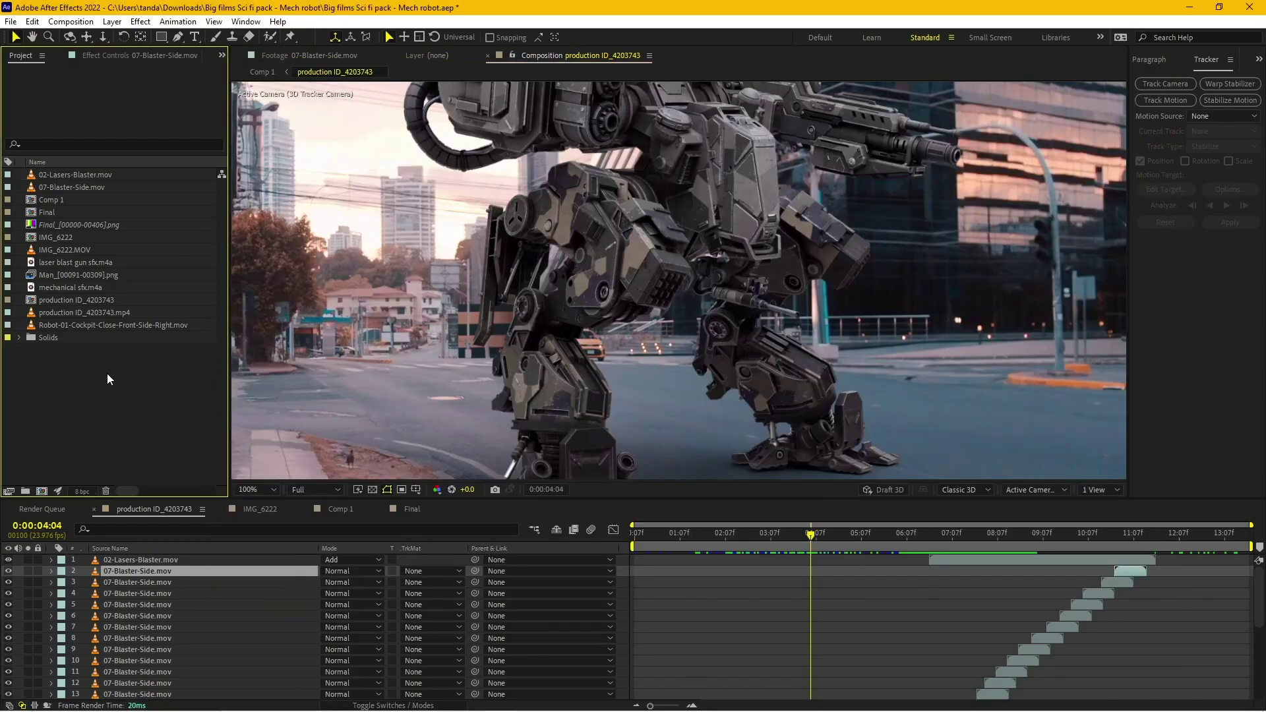
Step: Review the IMG_6222 and Comp 1 comps, return to production ID_4203743, and reopen the project folder
click(259, 508)
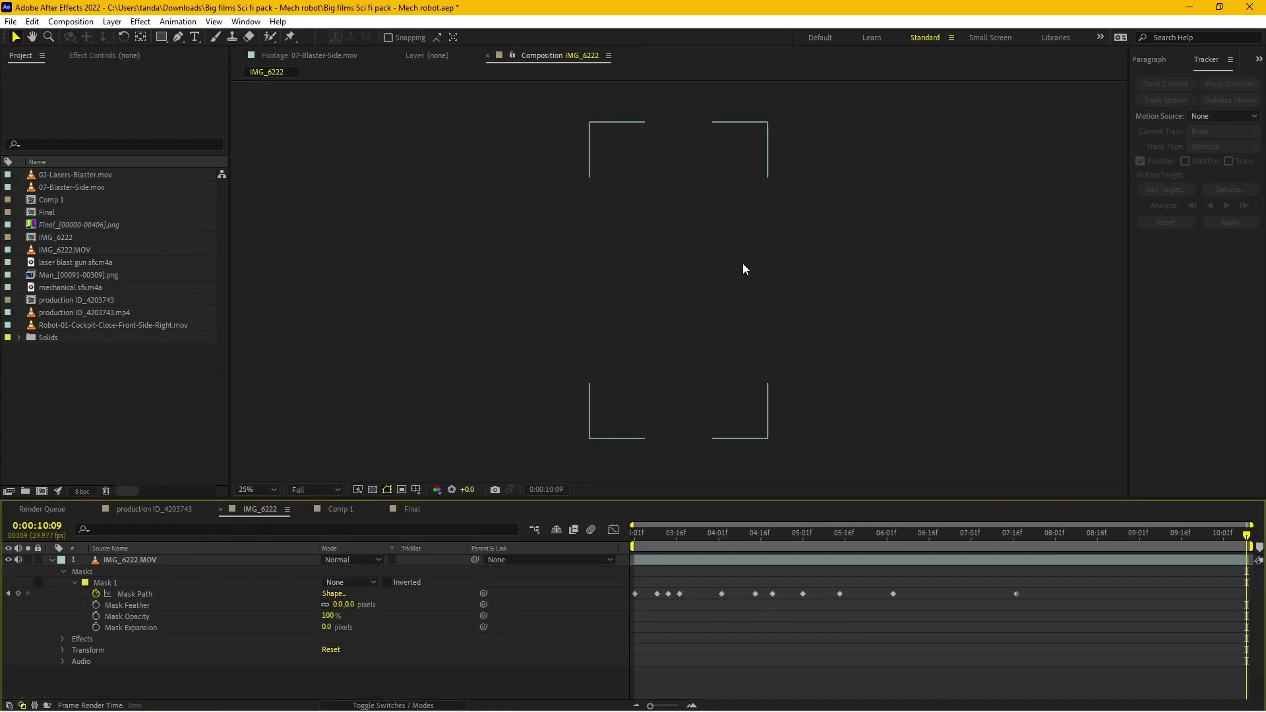
click(778, 536)
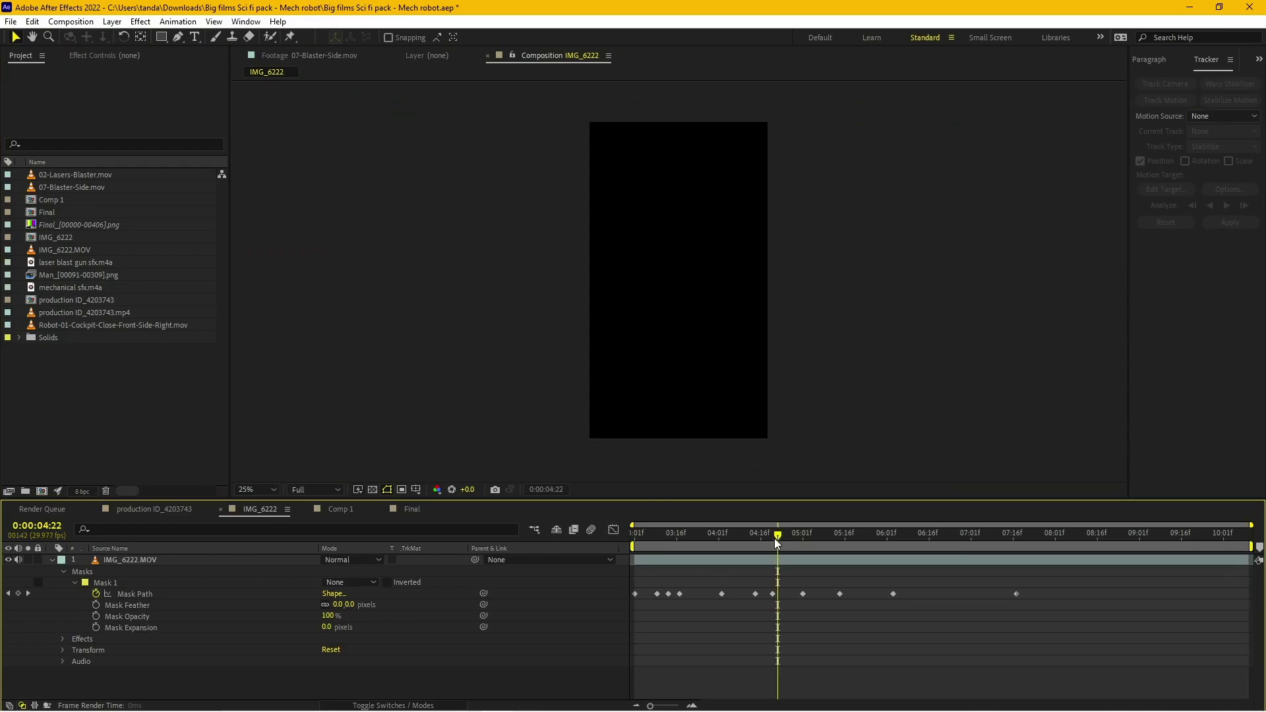
click(340, 509)
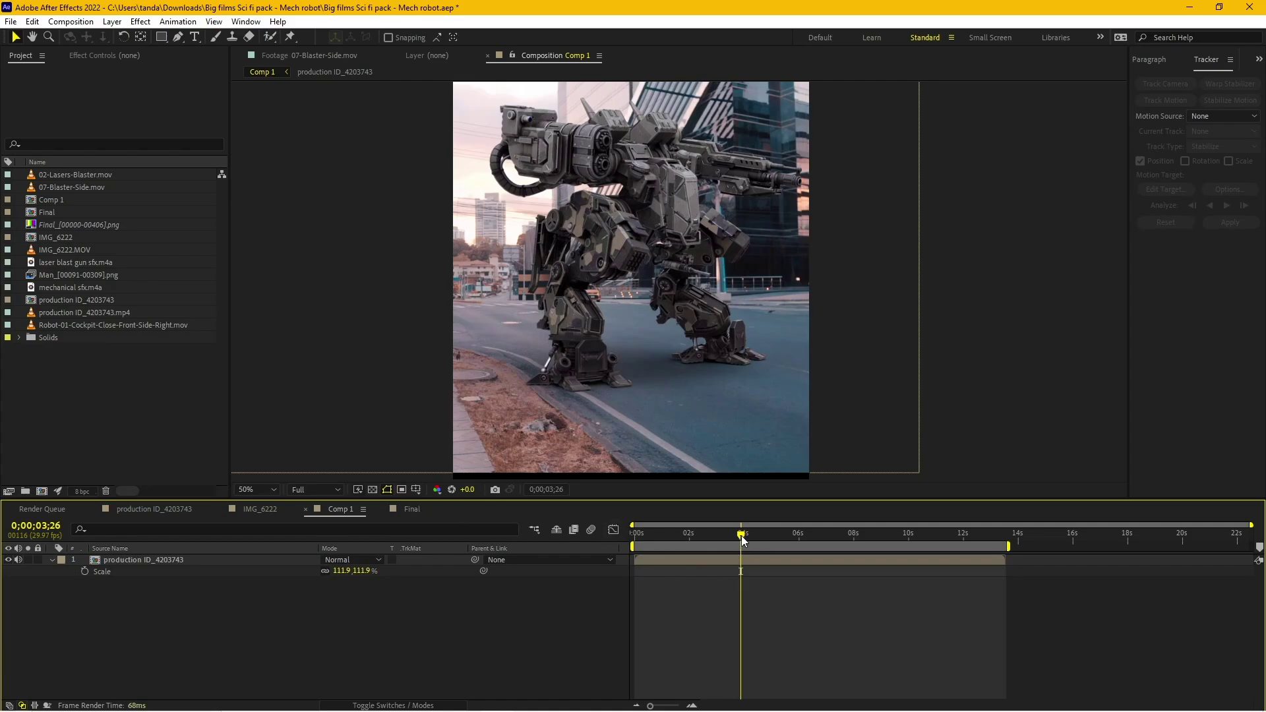
drag(742, 541, 778, 534)
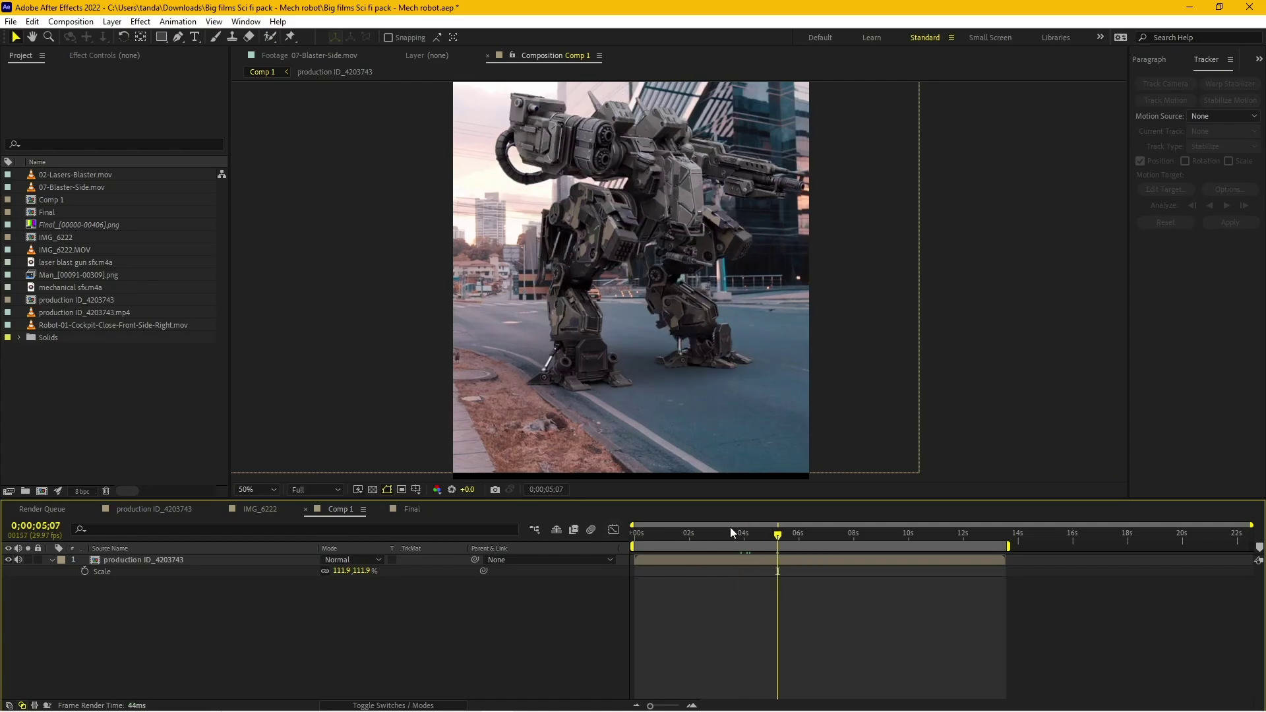
click(155, 509)
click(303, 699)
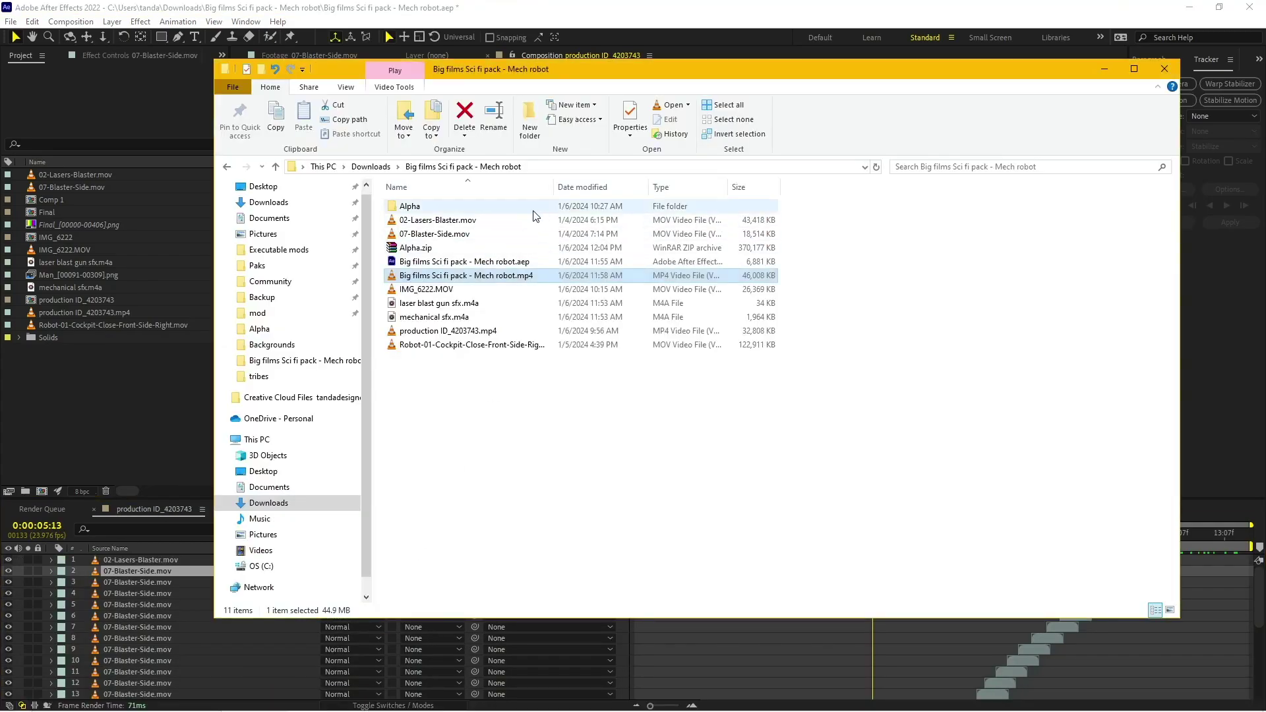
Step: Play Big films Sci fi pack - Mech robot.mp4 in VLC, pause, and crop it to 4:3
double_click(461, 264)
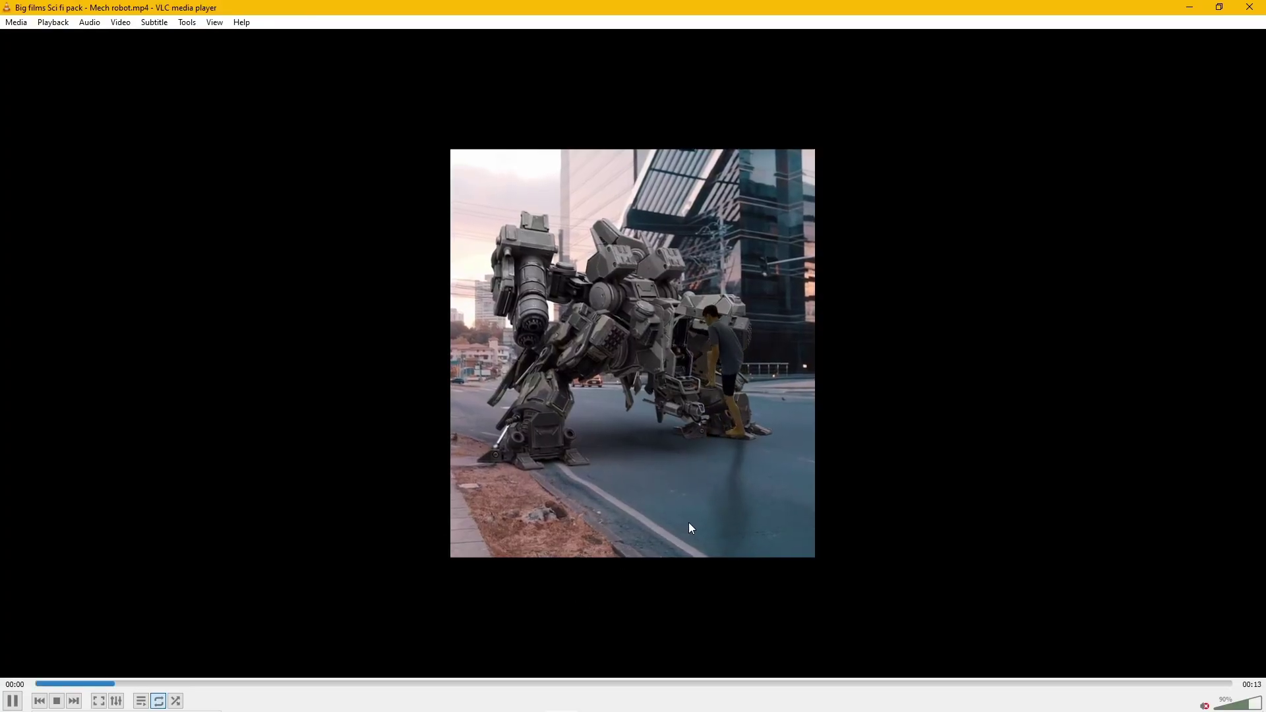
key(space)
click(120, 22)
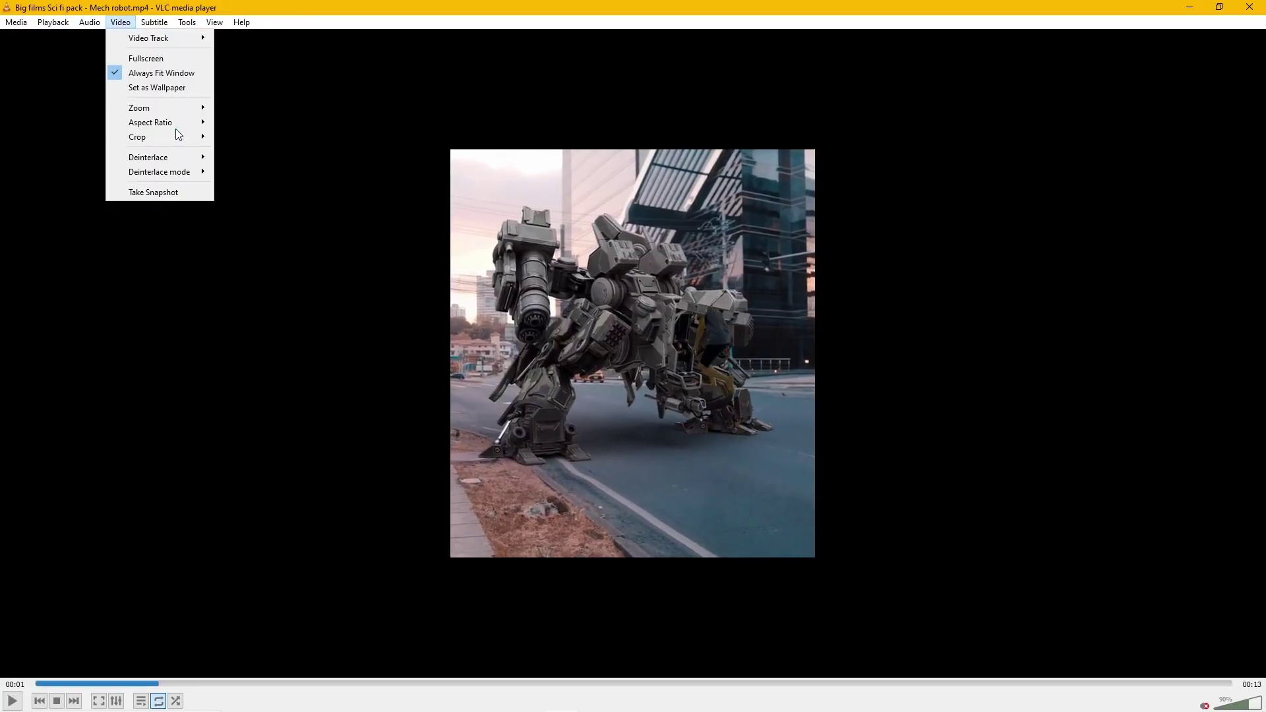
mouse_move(163, 140)
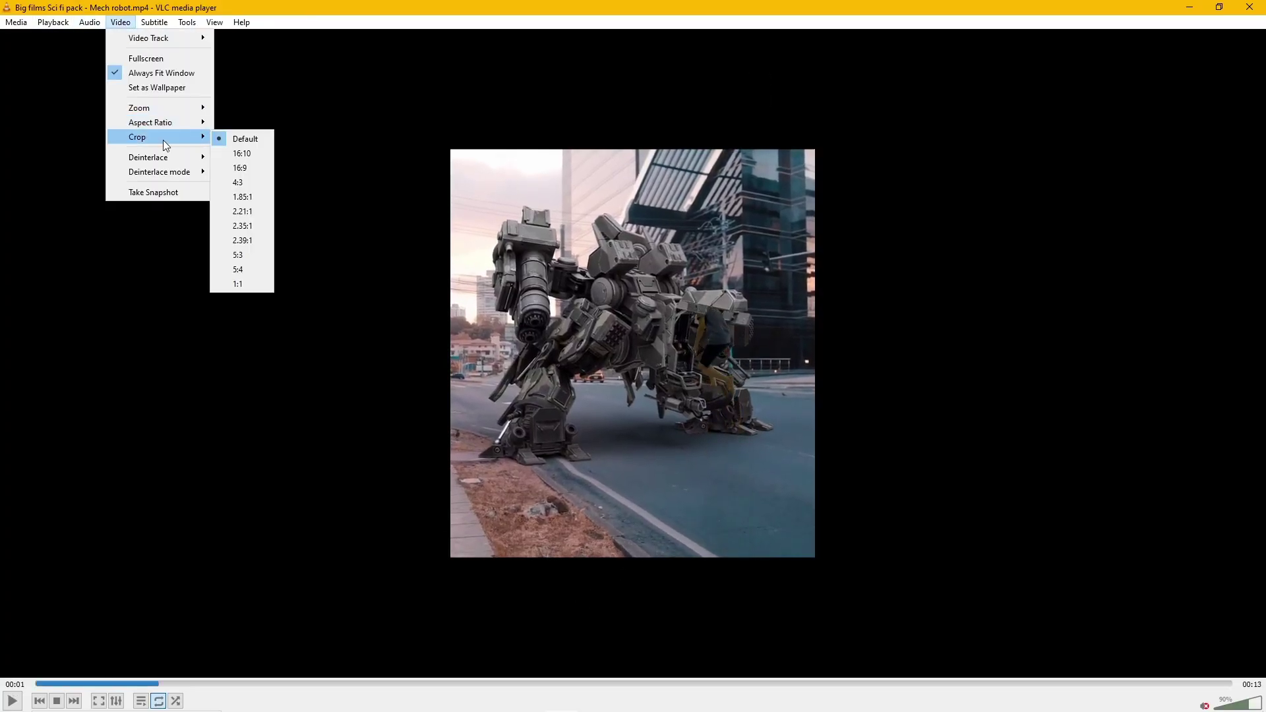
click(256, 183)
Step: Seek through the rendered video to preview it, then close VLC
mouse_move(128, 683)
mouse_down()
mouse_move(91, 684)
mouse_move(483, 708)
mouse_up()
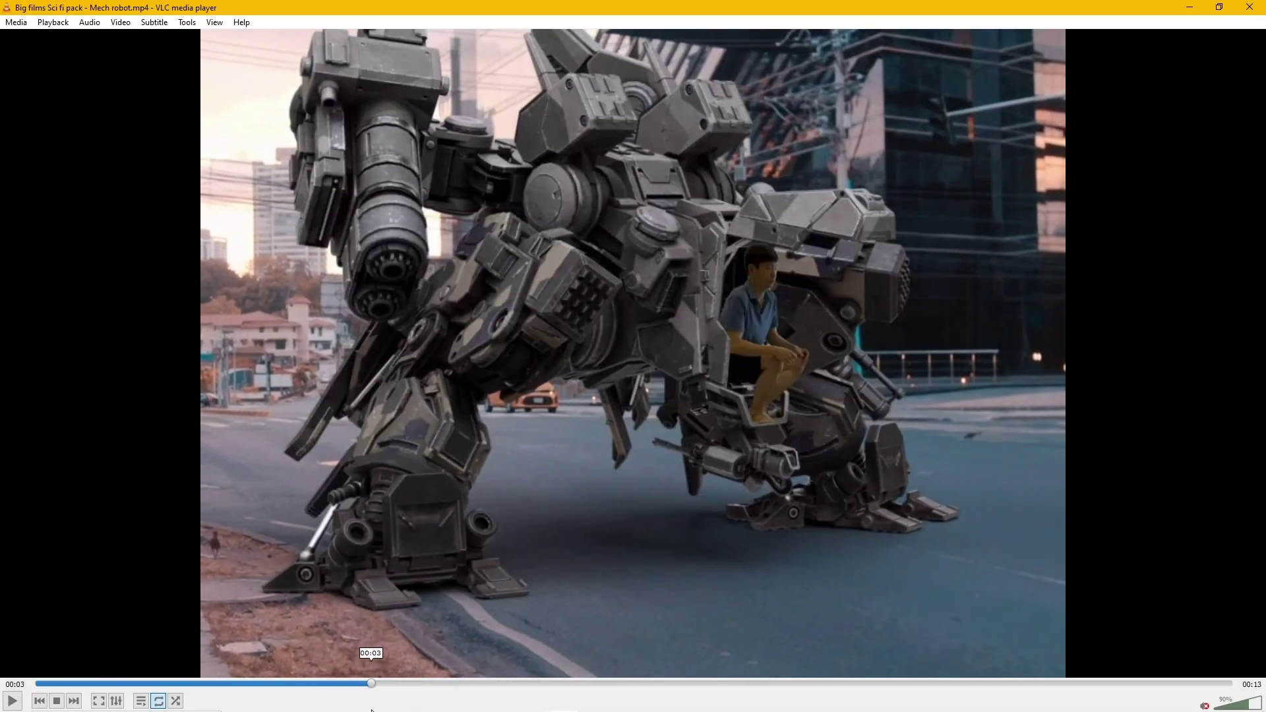
drag(483, 709, 413, 683)
click(1260, 10)
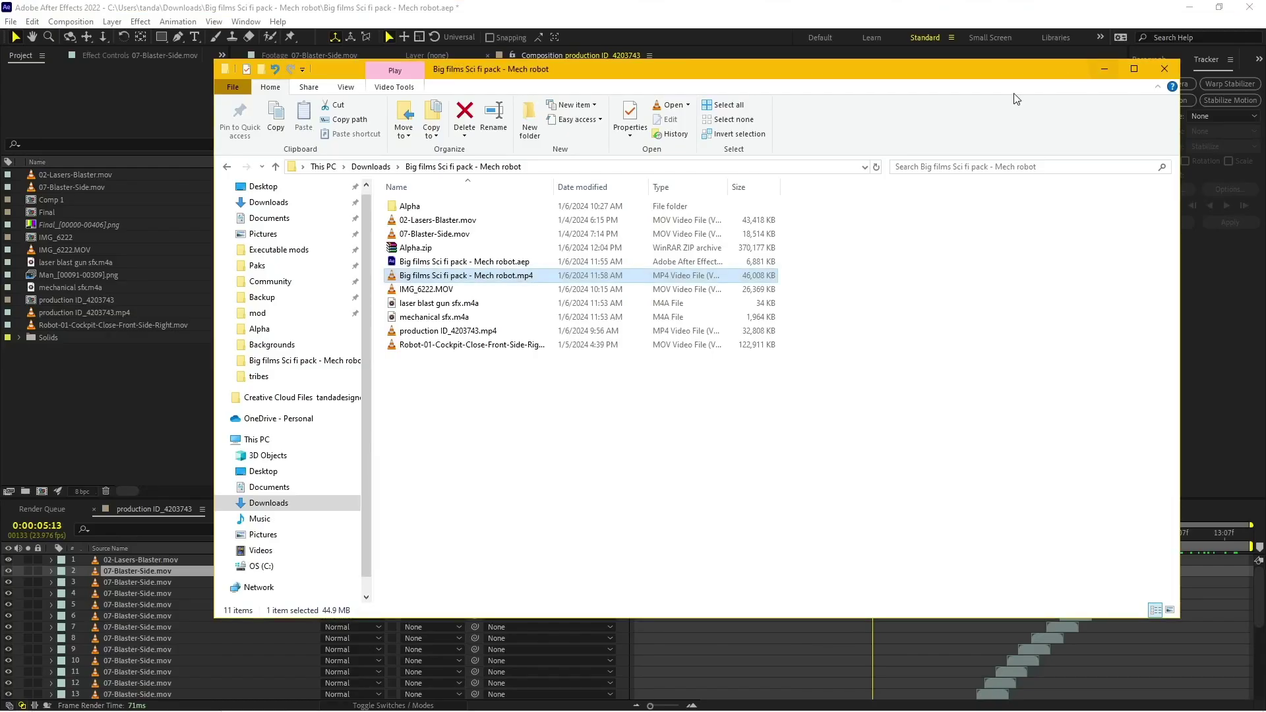
Step: Scrub through the IMG_6222.MOV clip of the man walking, then go back to production ID_4203743
click(166, 396)
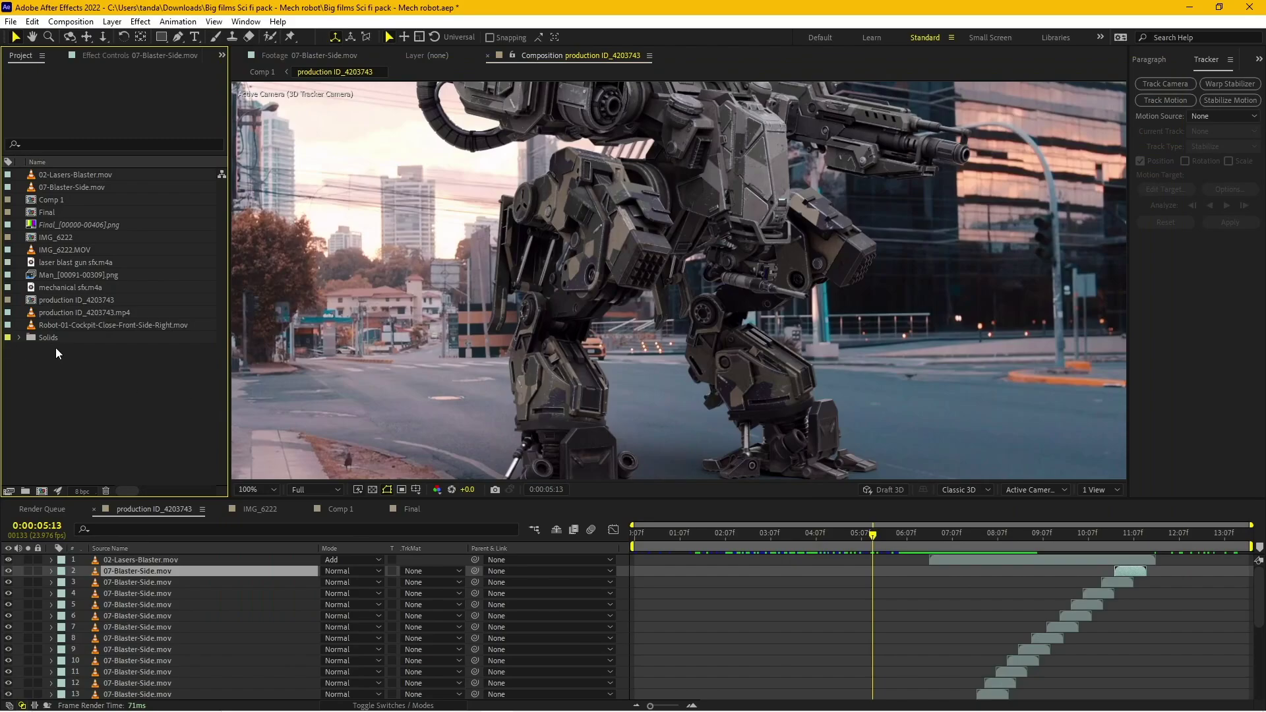
double_click(58, 248)
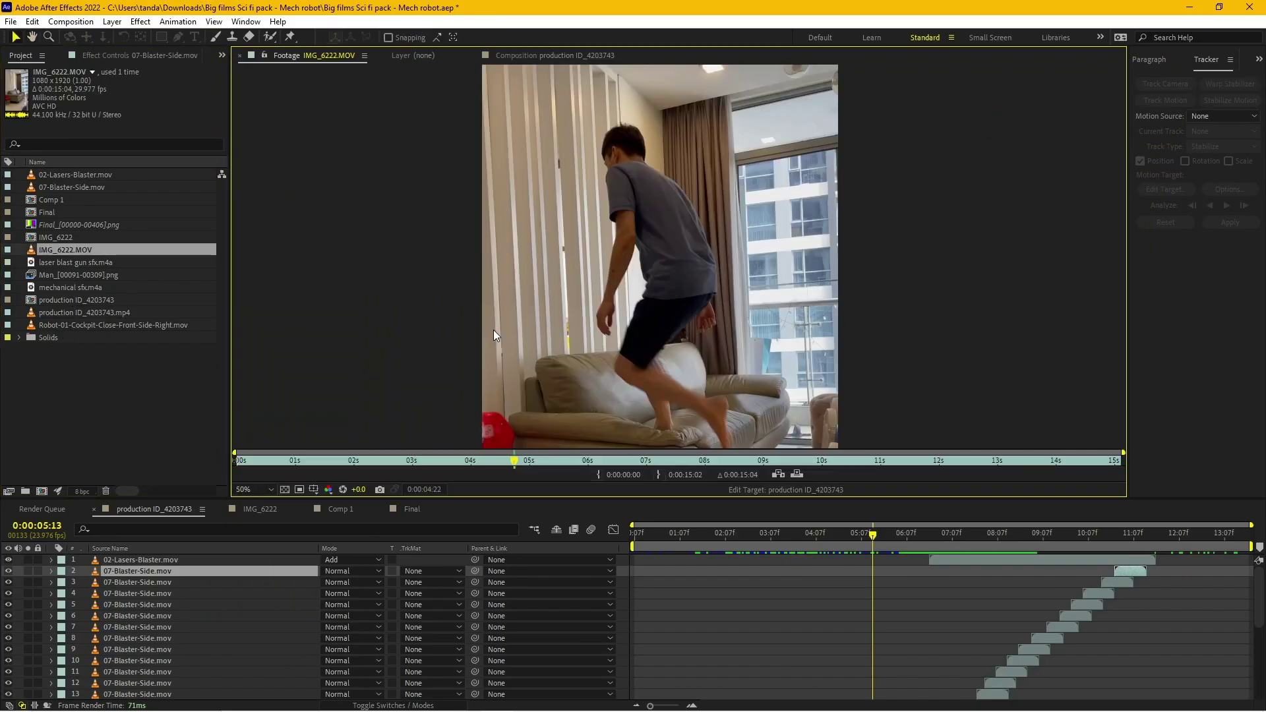
click(312, 462)
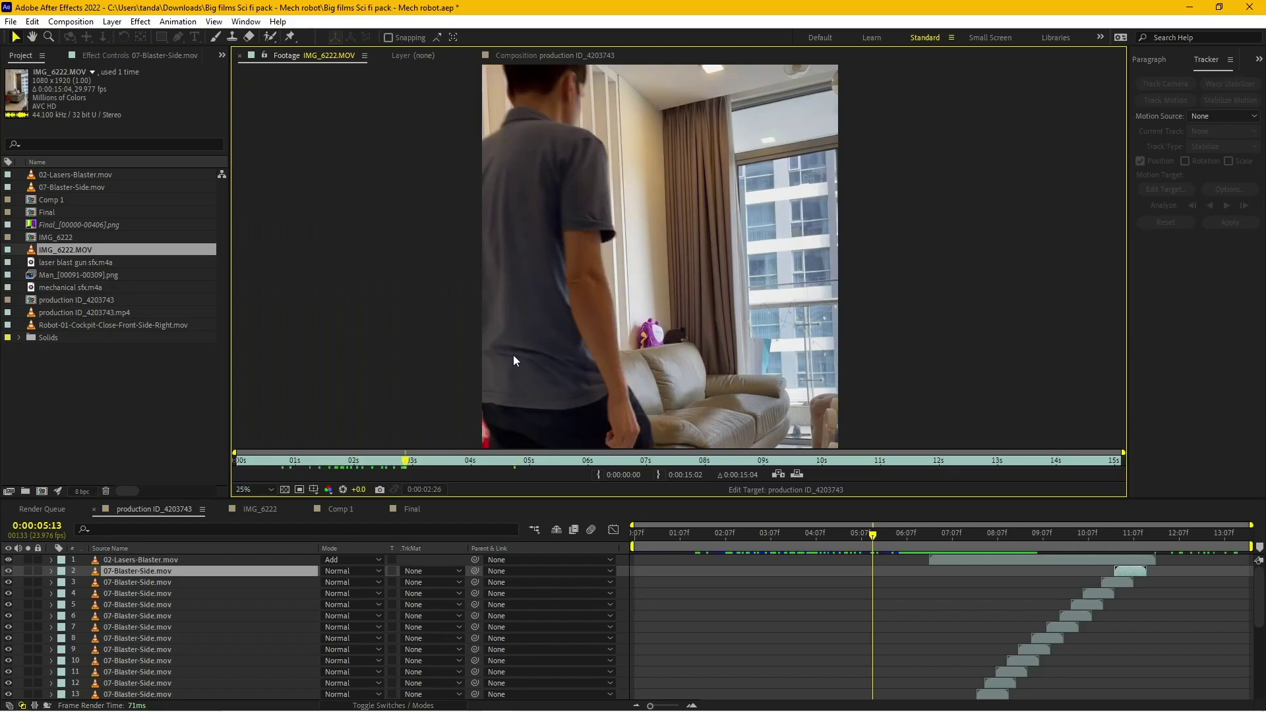
scroll(513, 355, down, 2)
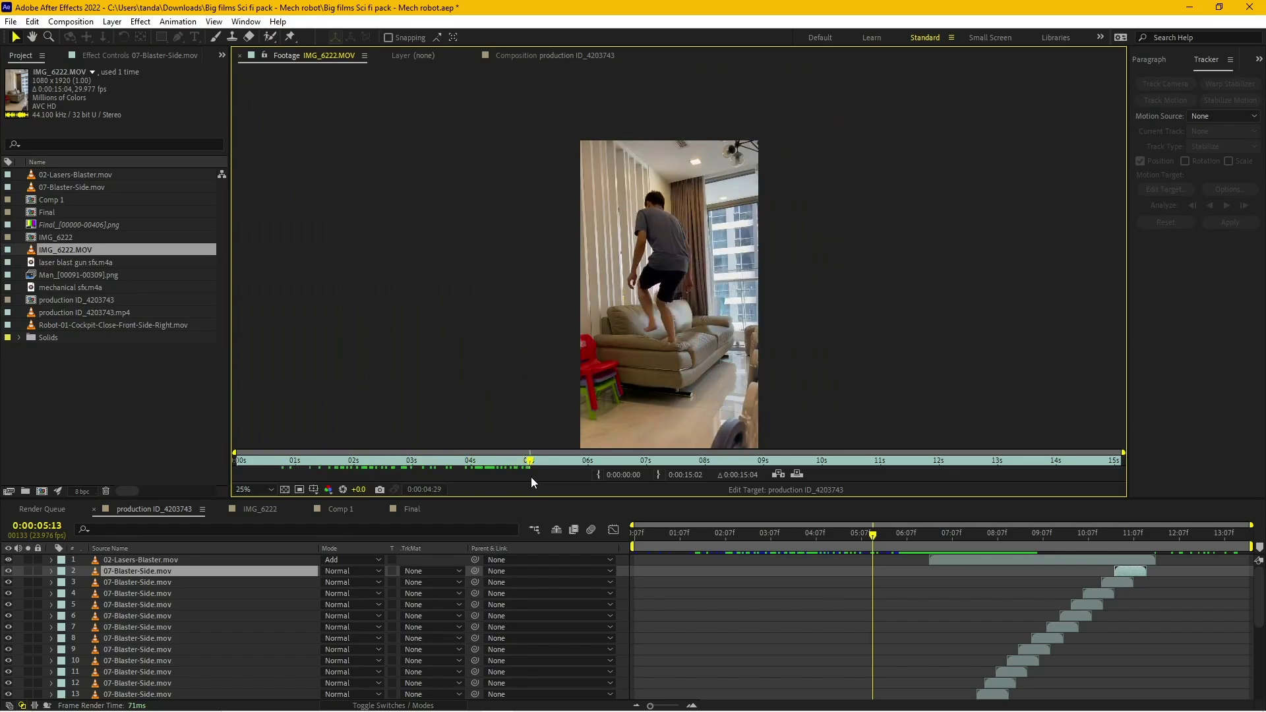
mouse_move(538, 464)
mouse_down()
mouse_move(762, 470)
mouse_move(456, 449)
mouse_move(722, 474)
mouse_move(437, 463)
mouse_move(664, 477)
mouse_up()
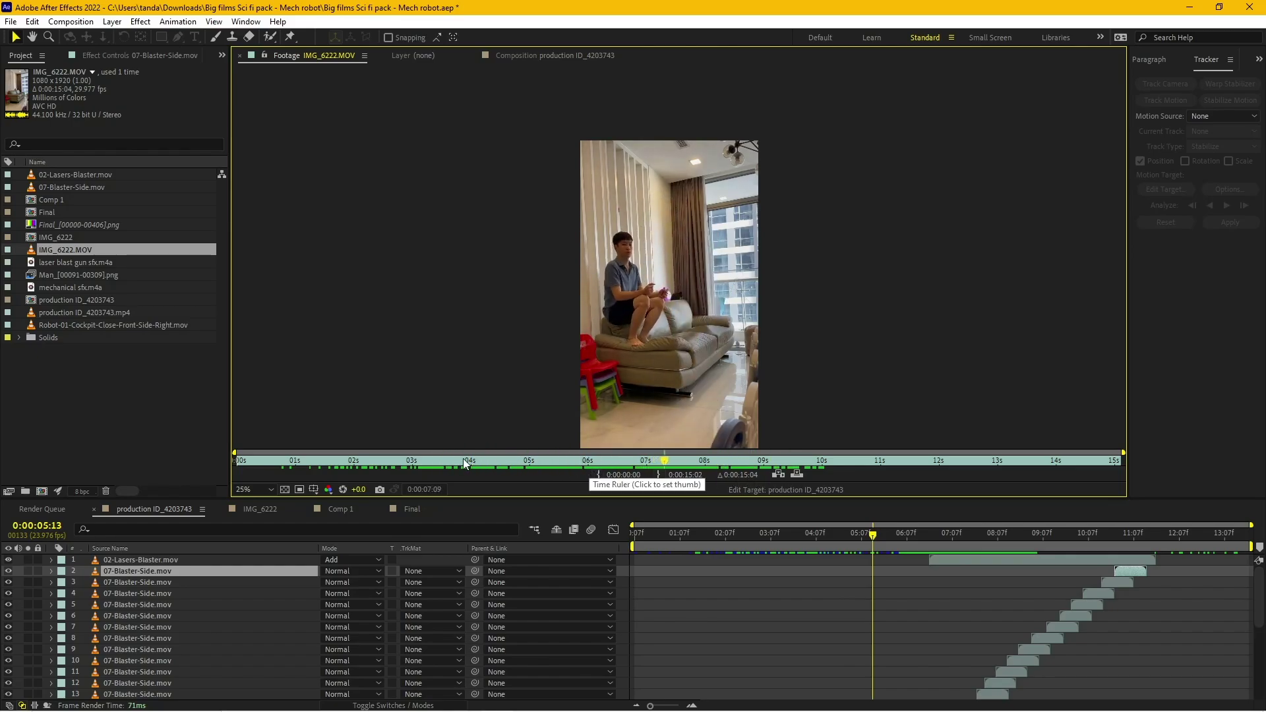
click(164, 513)
Step: Create an IMG_6222 composition from IMG_6222.MOV and select the man's clip layer
key(comma)
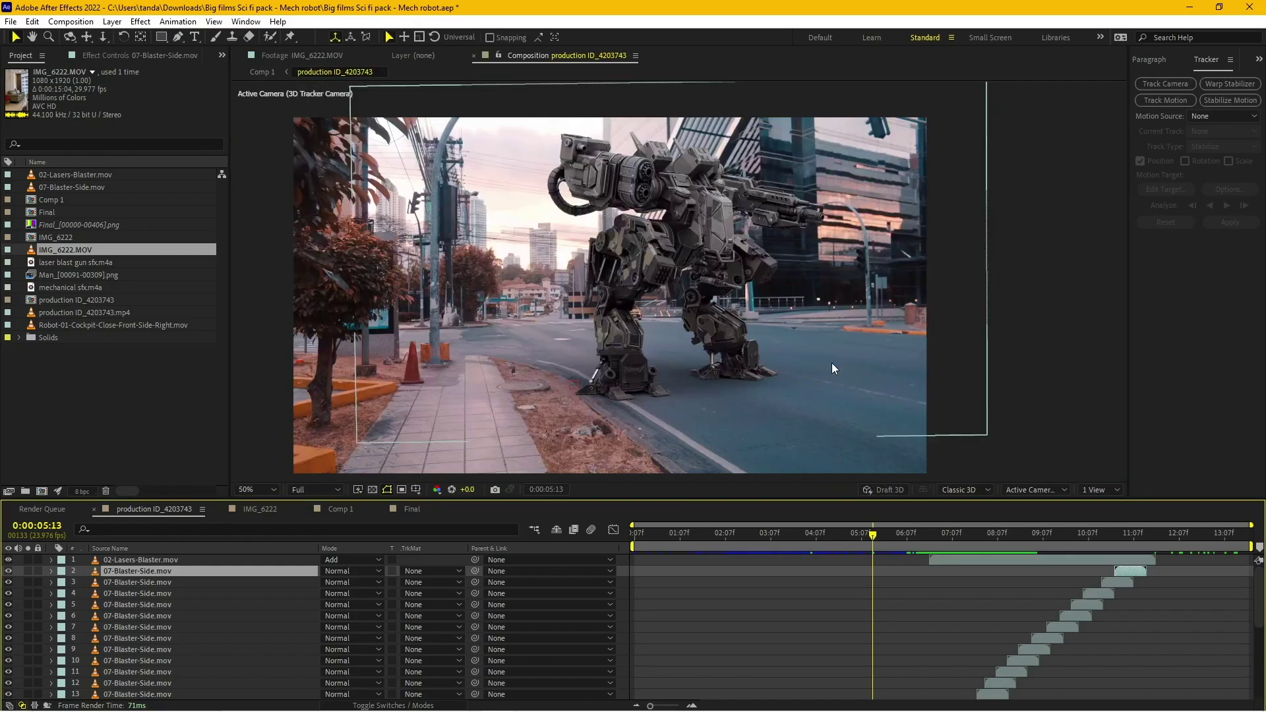
mouse_move(75, 251)
mouse_down()
mouse_move(116, 418)
mouse_move(260, 509)
mouse_up()
mouse_move(769, 539)
mouse_down()
mouse_move(599, 525)
mouse_move(722, 533)
mouse_up()
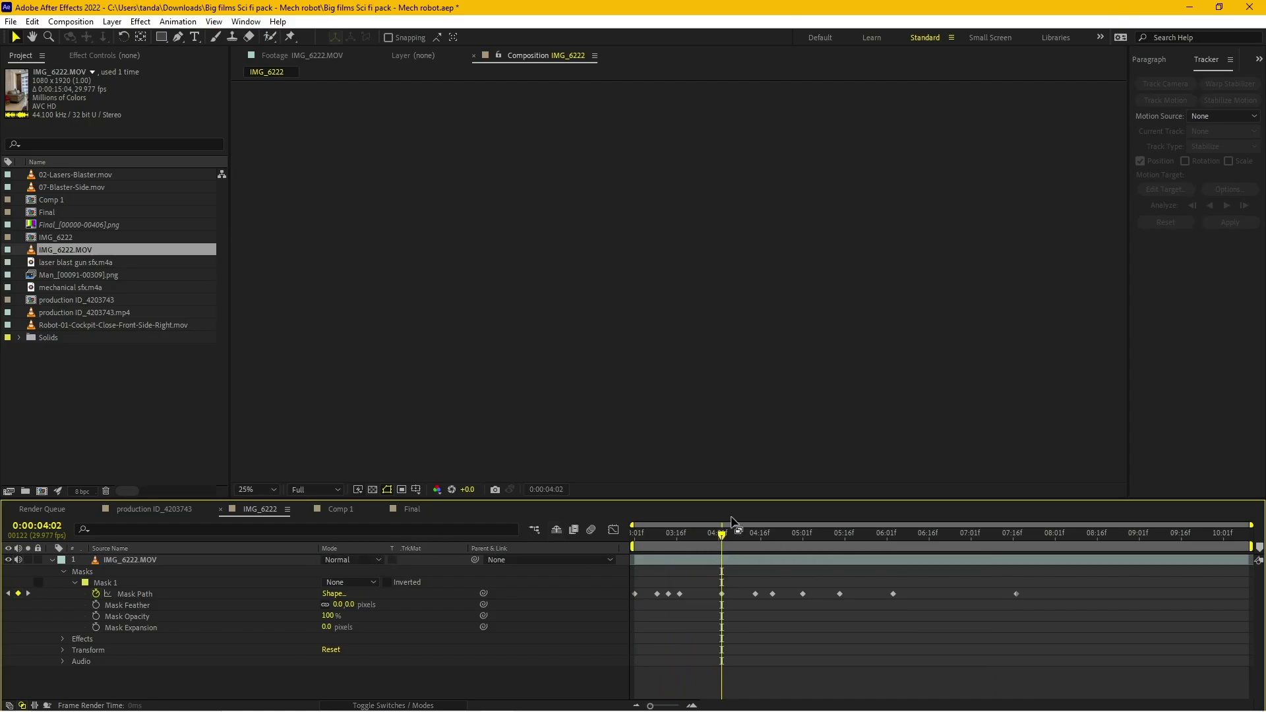
click(164, 560)
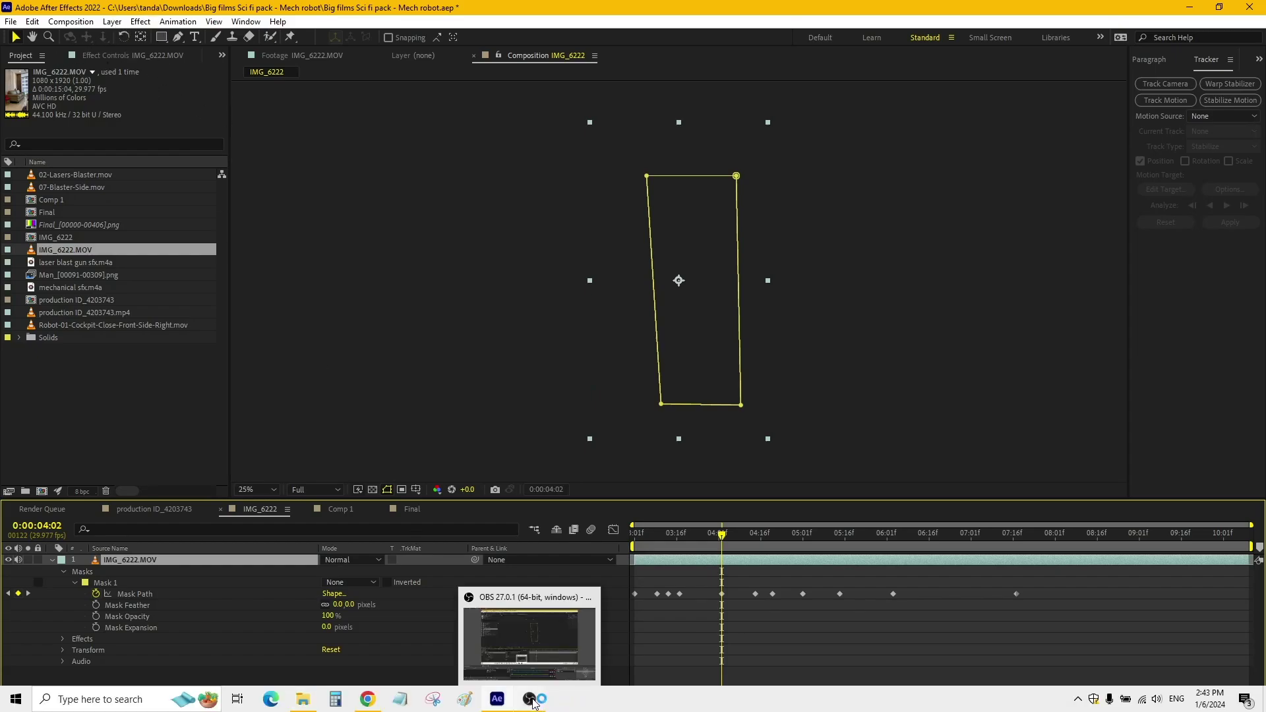
click(533, 701)
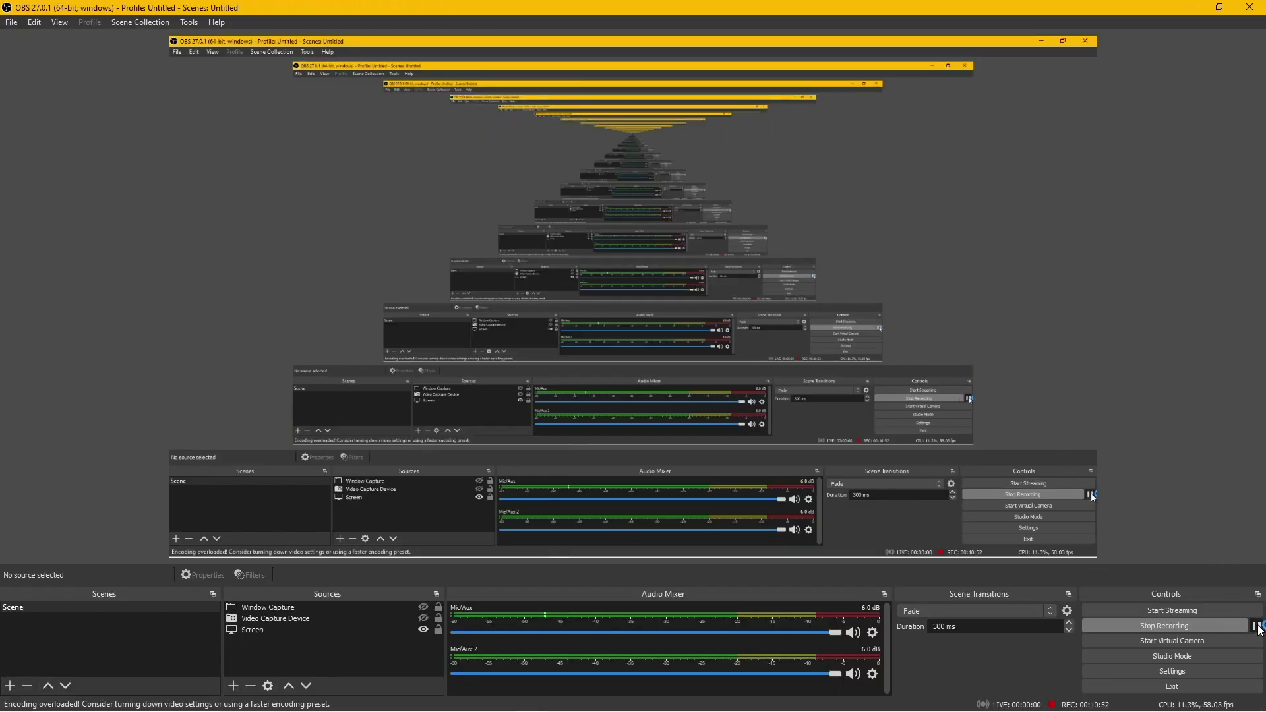
click(564, 701)
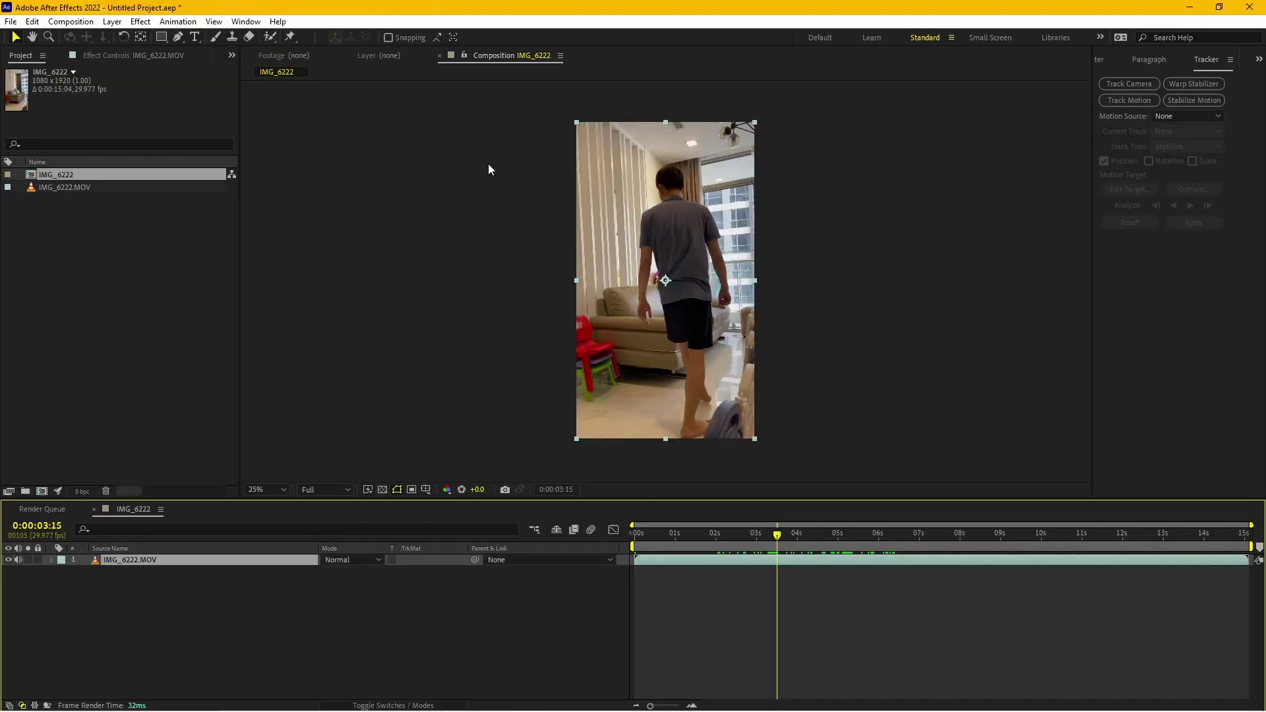
Step: Draw a closed four-point mask around the walking man and widen its corners
click(179, 38)
click(630, 163)
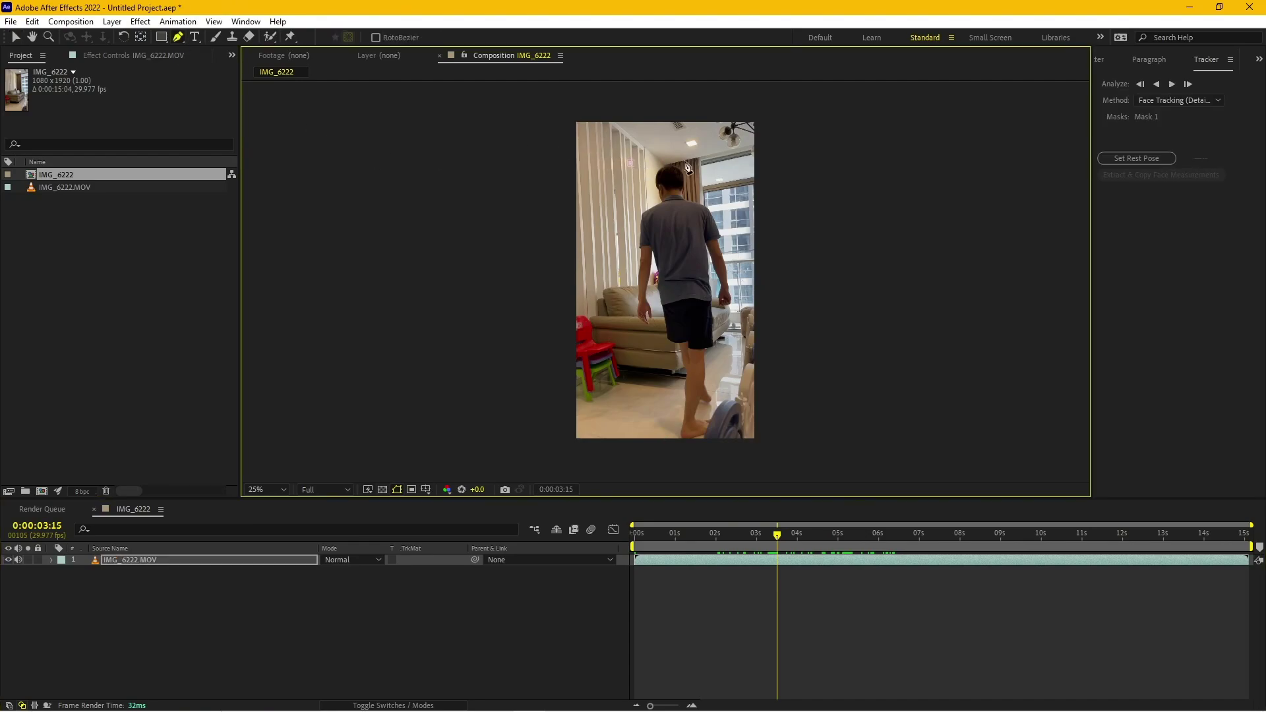
click(707, 155)
click(743, 438)
click(661, 445)
click(630, 164)
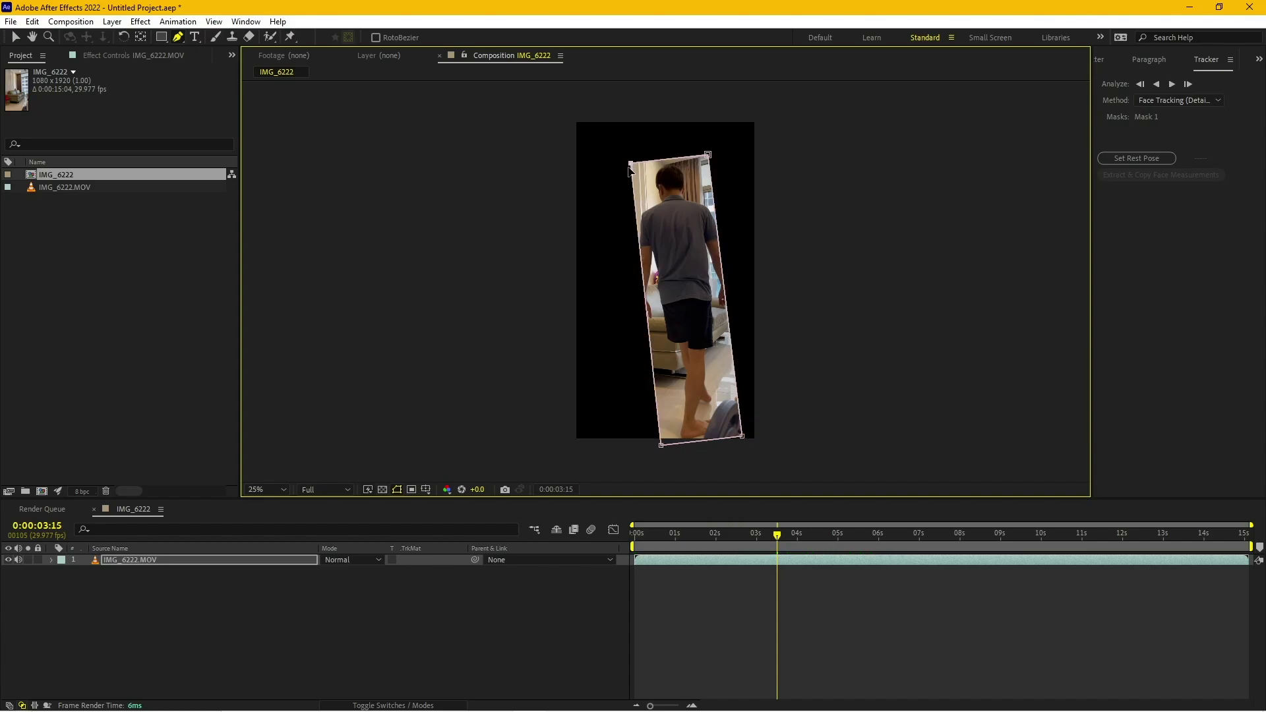
drag(630, 164, 618, 164)
drag(660, 445, 646, 448)
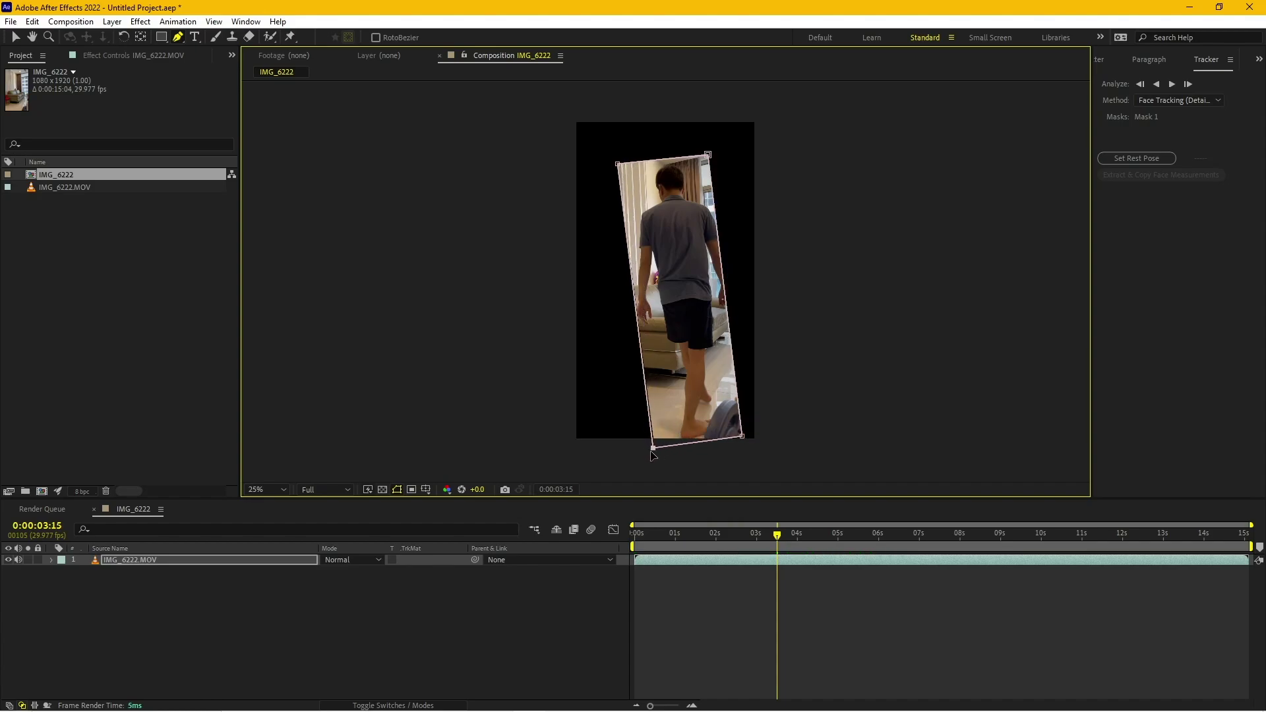
drag(709, 155, 723, 154)
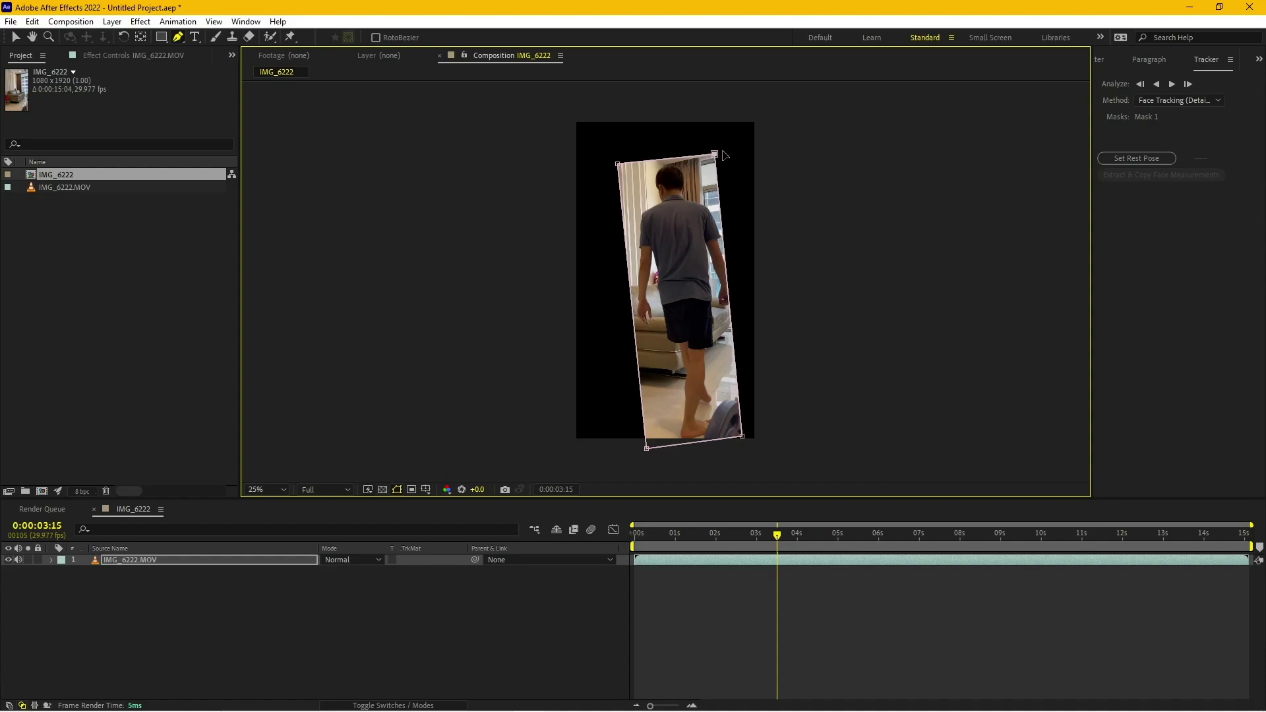
Step: Set Mask 1's mode to None and add a Mask Path keyframe at 0:00:03:15
click(305, 560)
key(m)
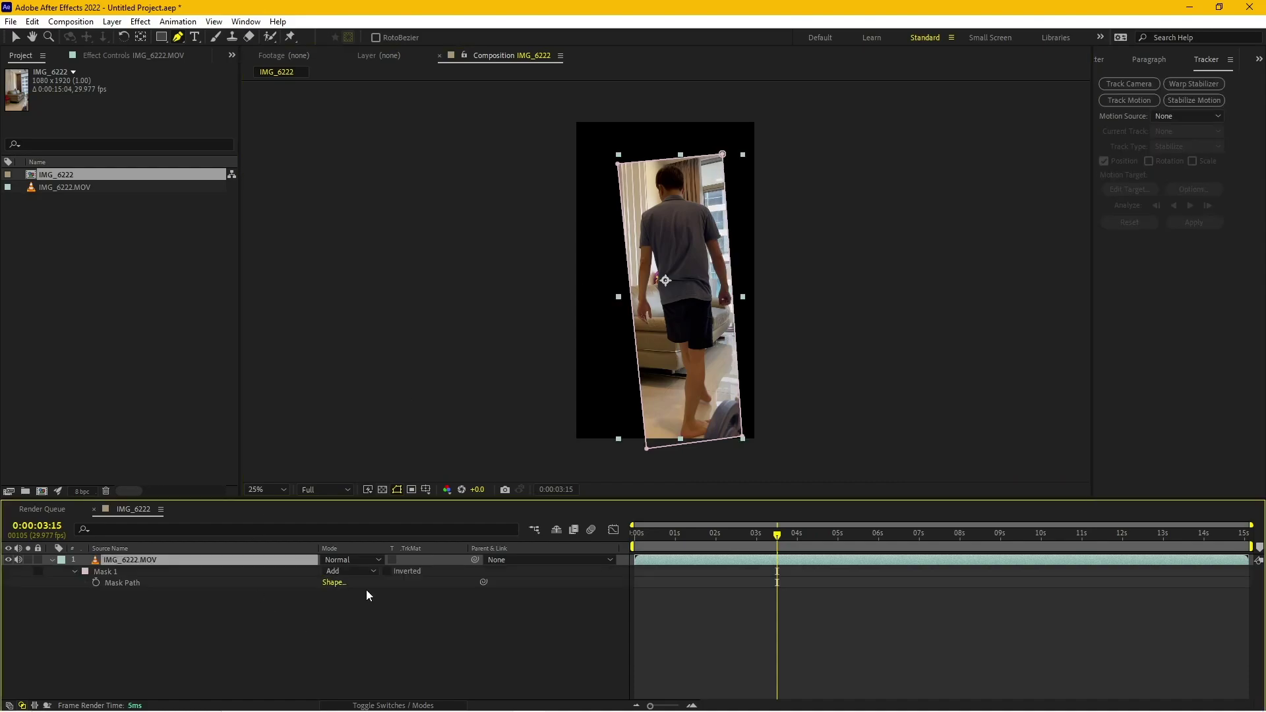
click(356, 571)
click(354, 585)
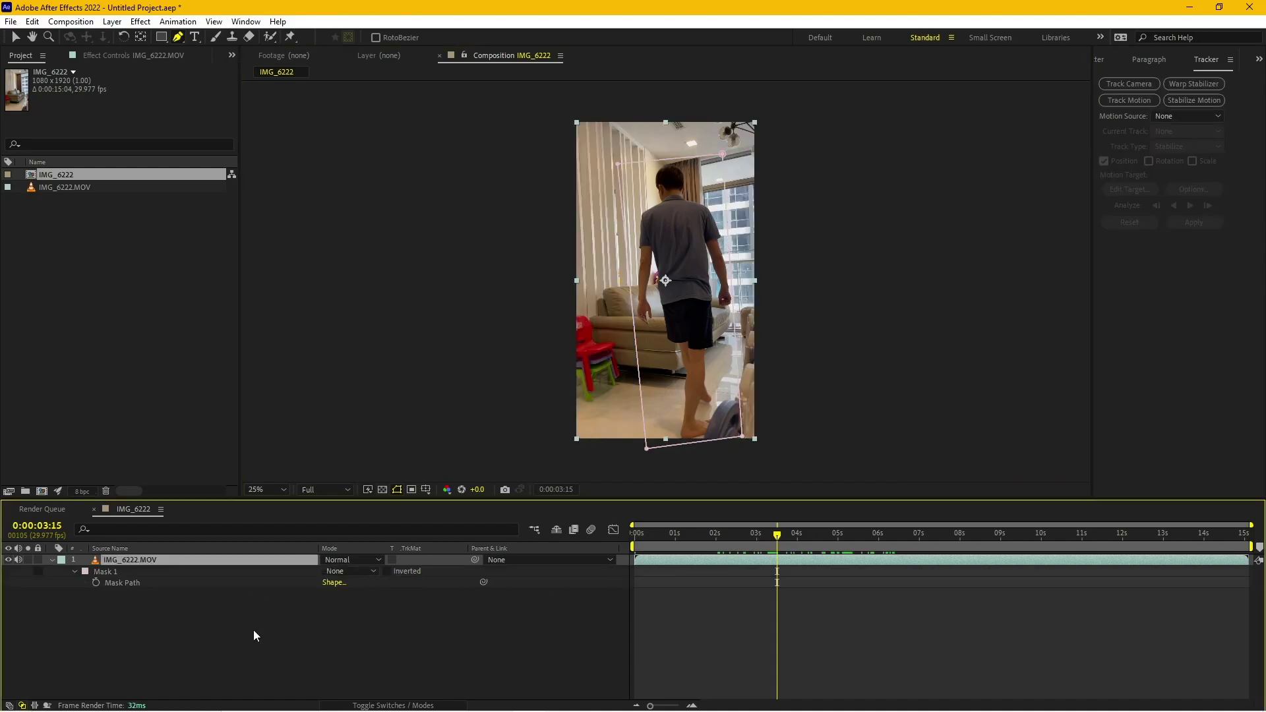
click(96, 583)
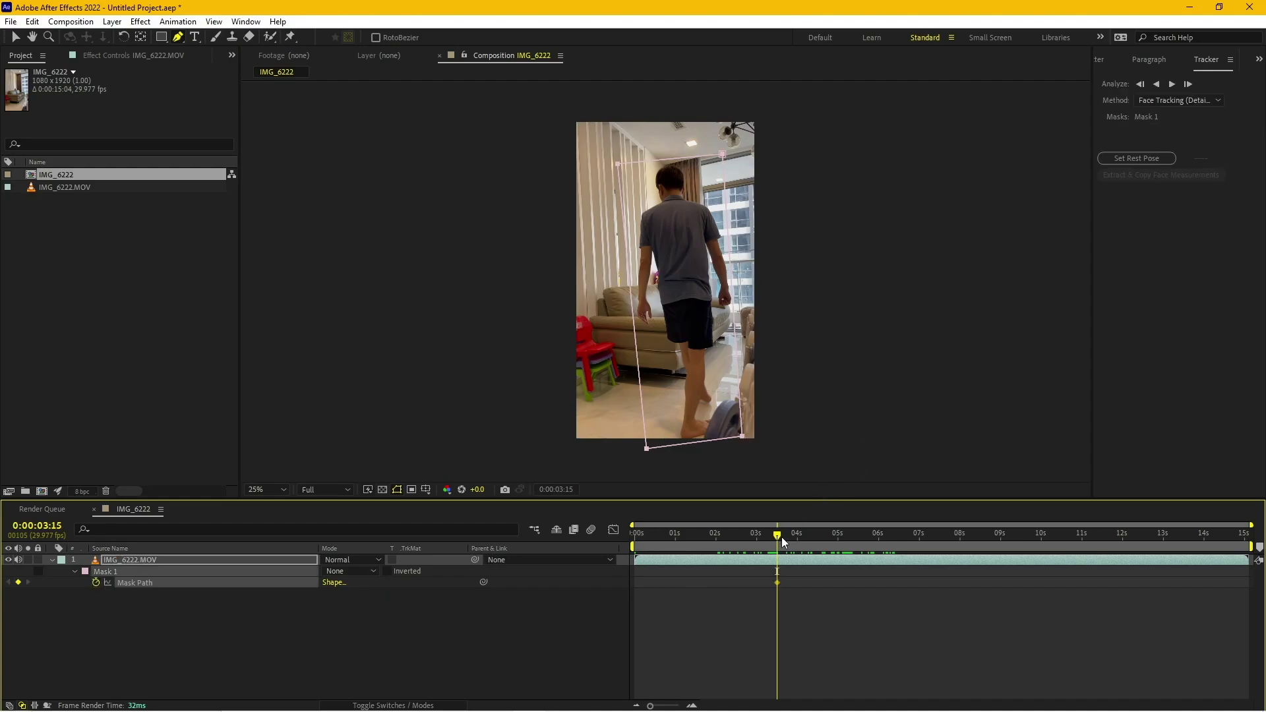
Step: A few frames later, shift Mask 1 up and flatten its top to follow the man
key(space)
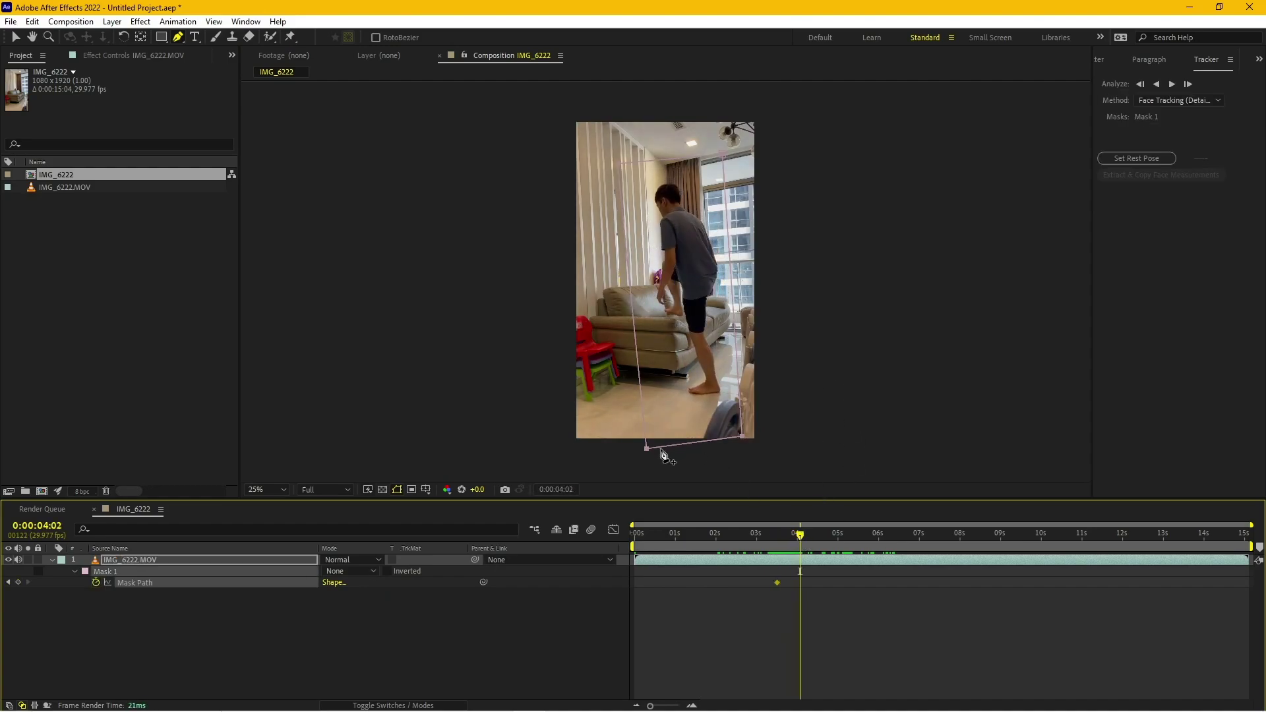
key(v)
mouse_move(726, 158)
mouse_down()
mouse_move(728, 122)
mouse_move(701, 164)
mouse_up()
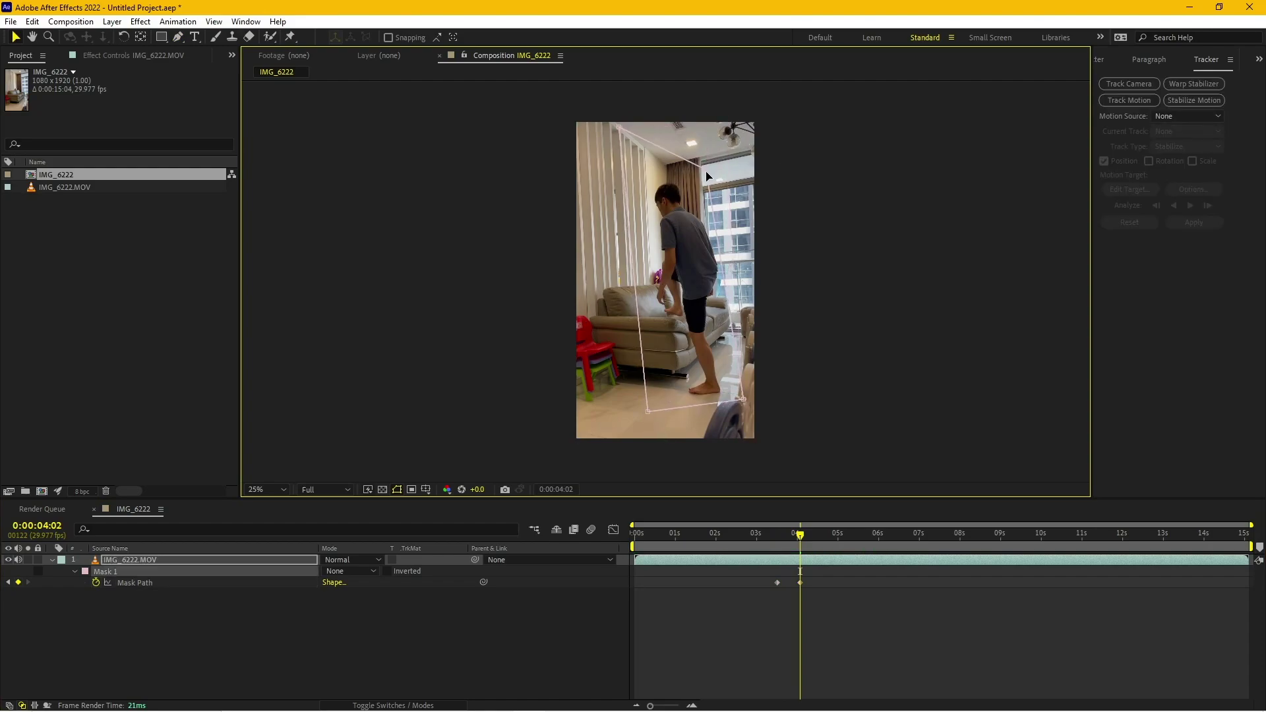
drag(626, 134, 625, 168)
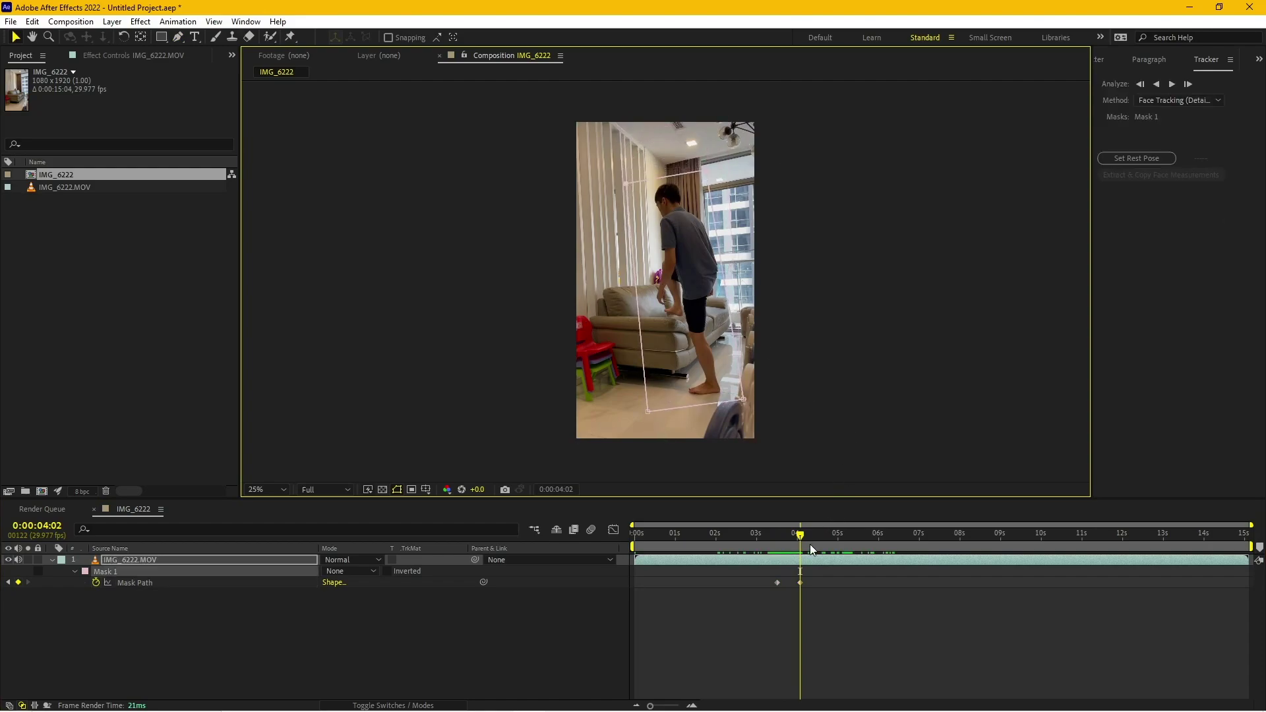
drag(793, 538, 777, 538)
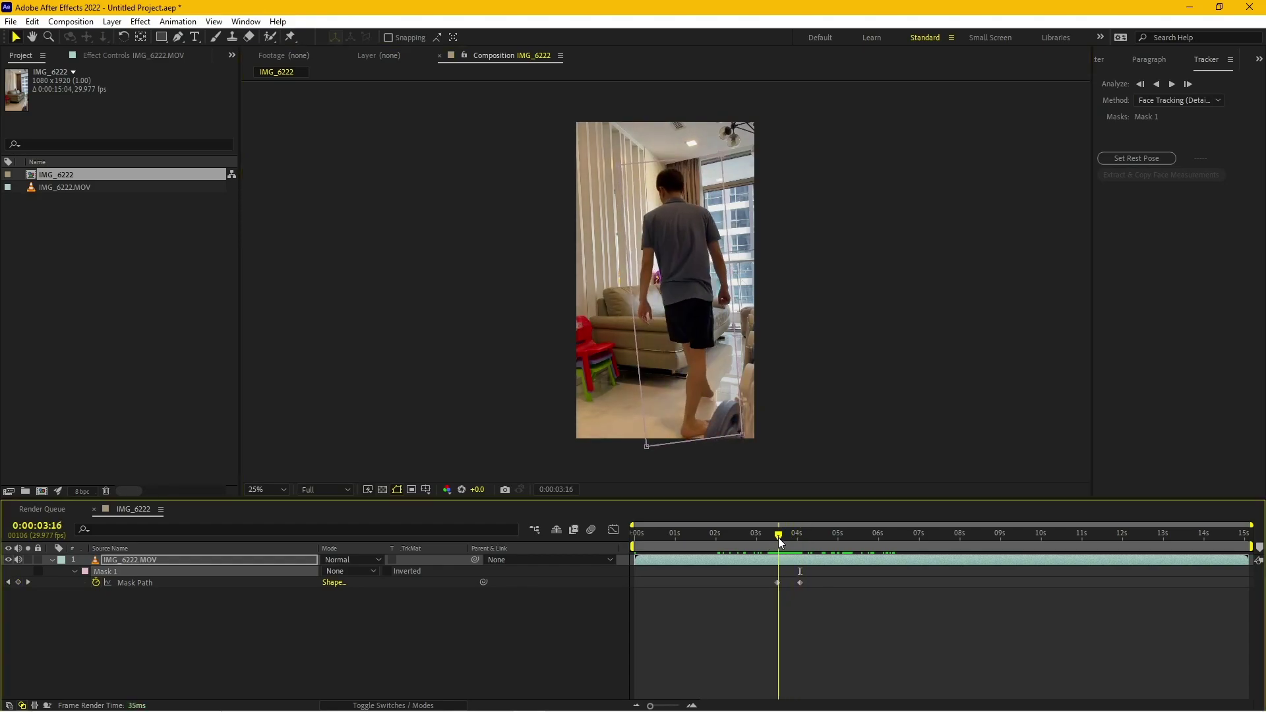
Step: Trim the composition to a work area starting at the current frame
key(b)
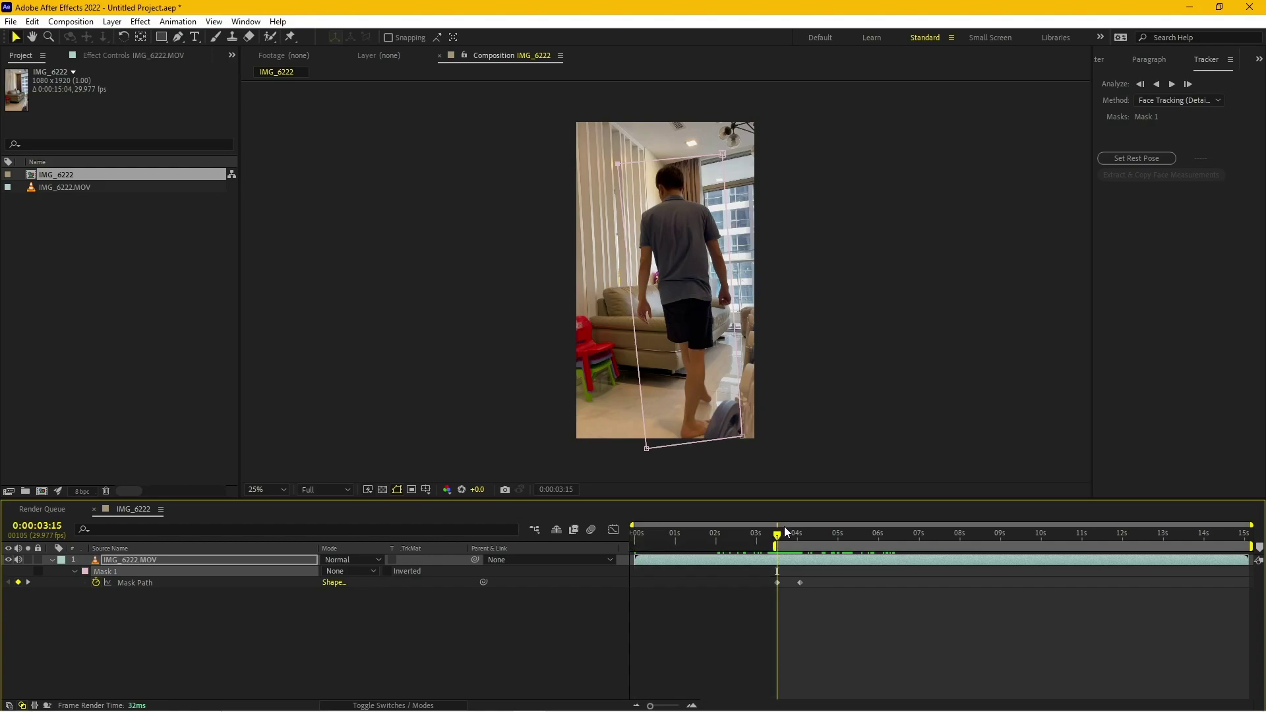
right_click(782, 533)
click(837, 581)
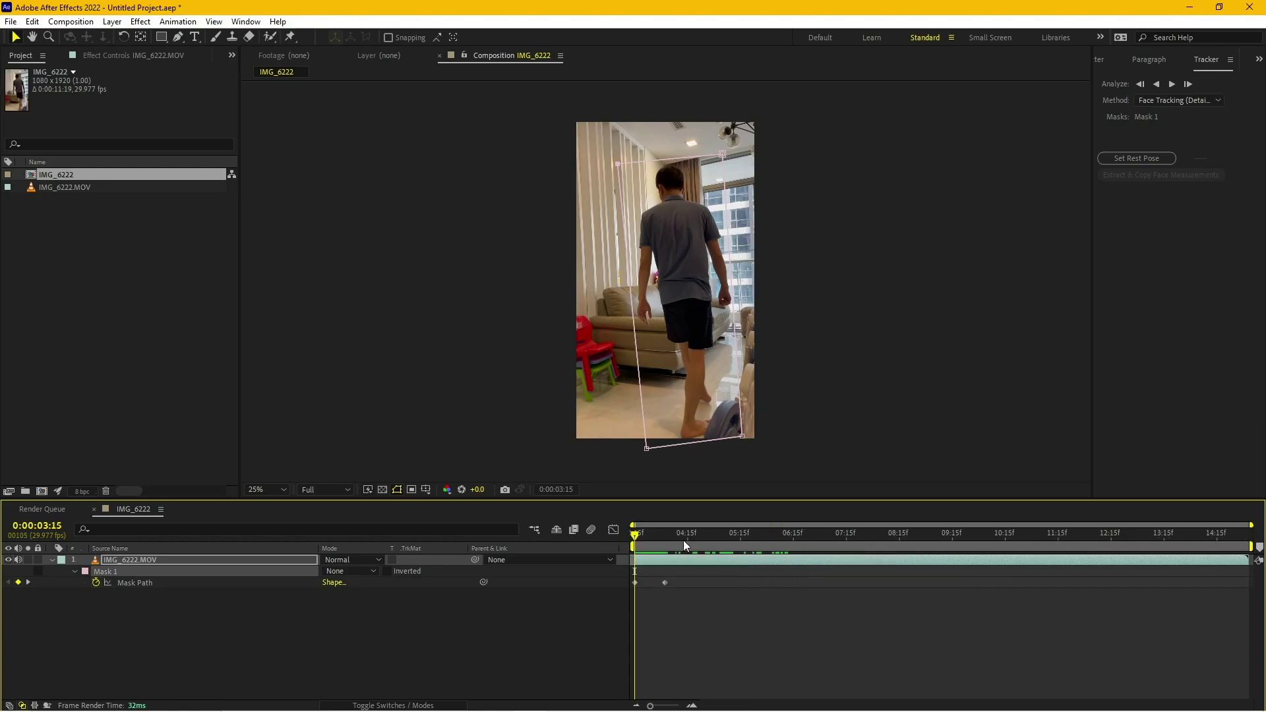
Step: At 0:00:05:00, refit Mask 1's top corners and raise its bottom corners to his feet
click(652, 537)
drag(652, 537, 714, 541)
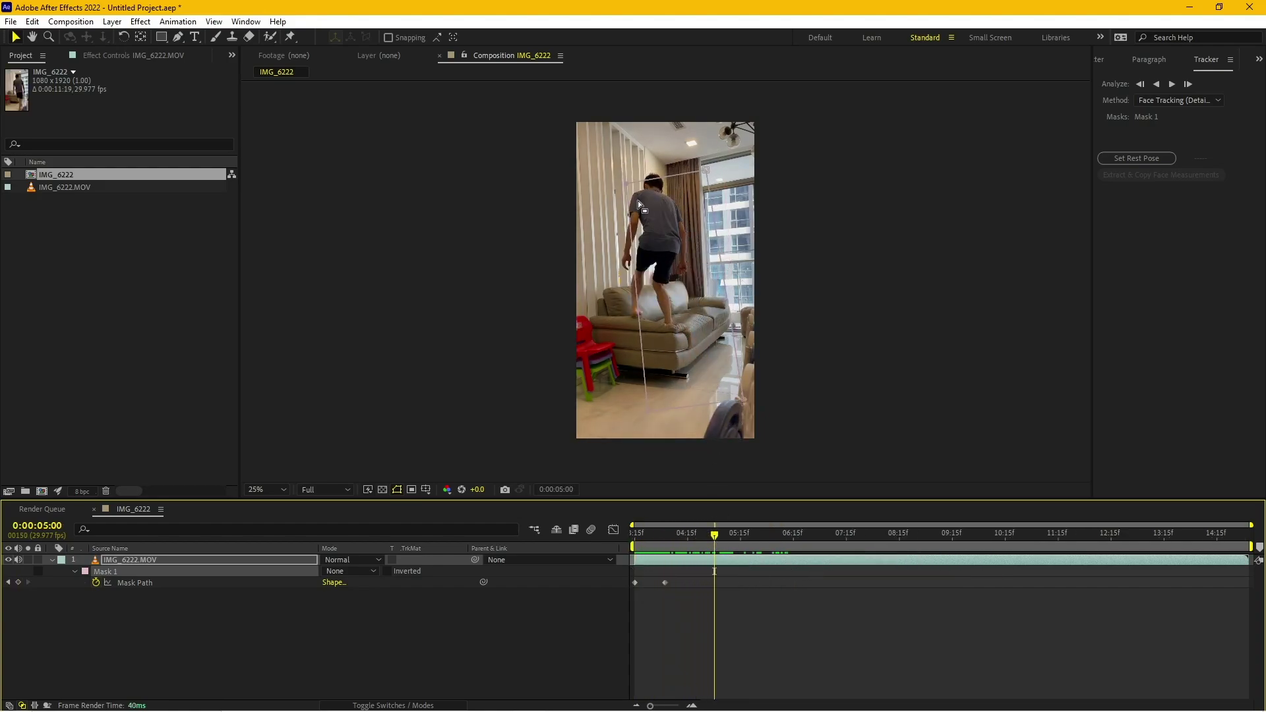
drag(624, 180, 607, 172)
drag(706, 170, 684, 169)
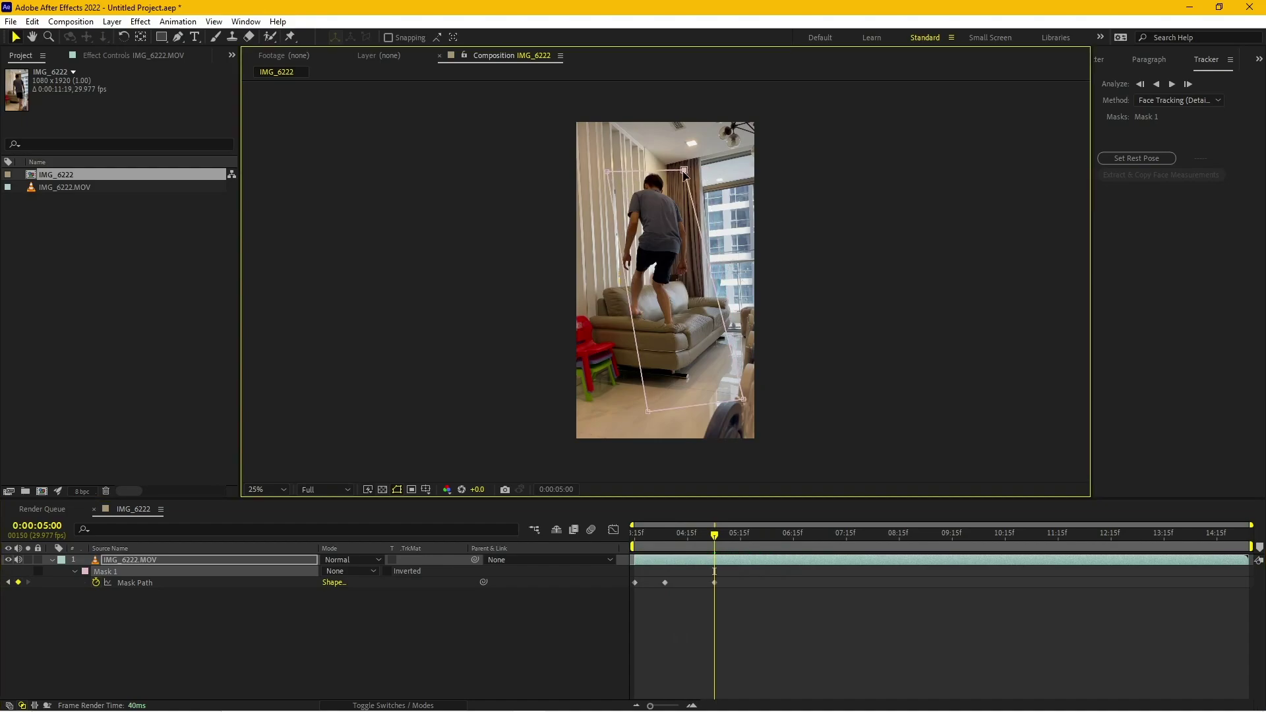
drag(649, 411, 623, 340)
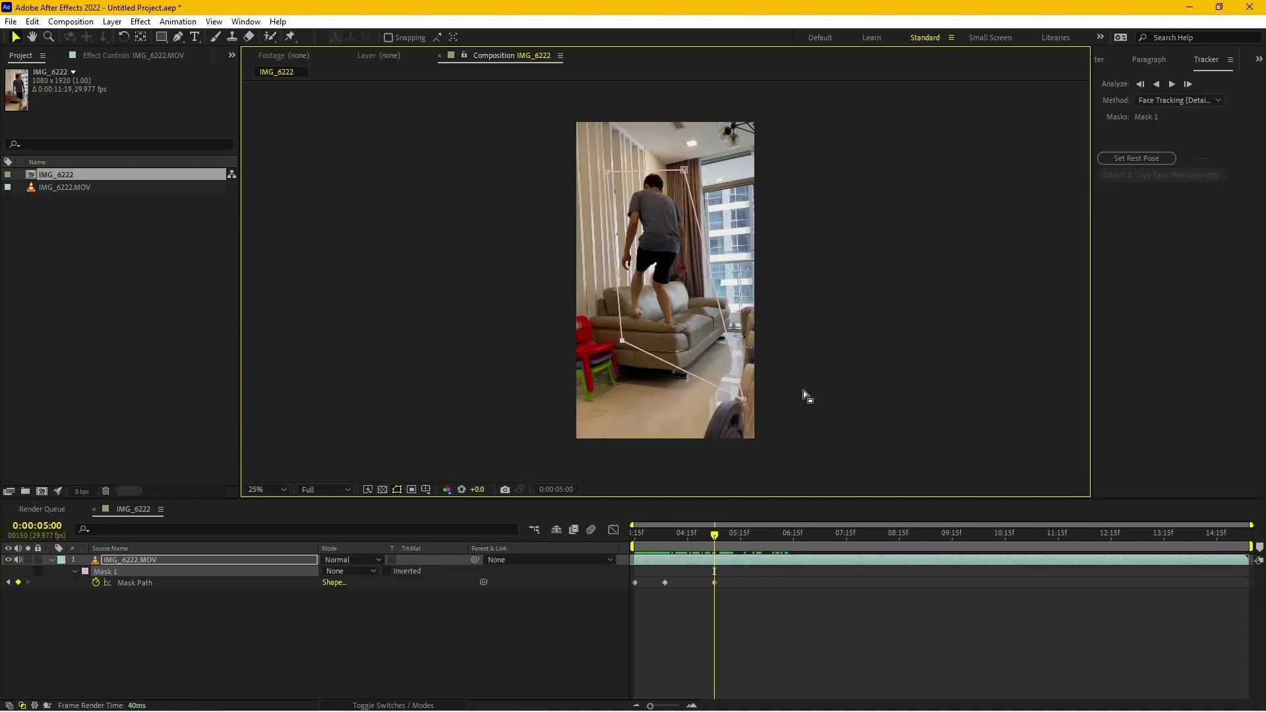
drag(744, 400, 705, 344)
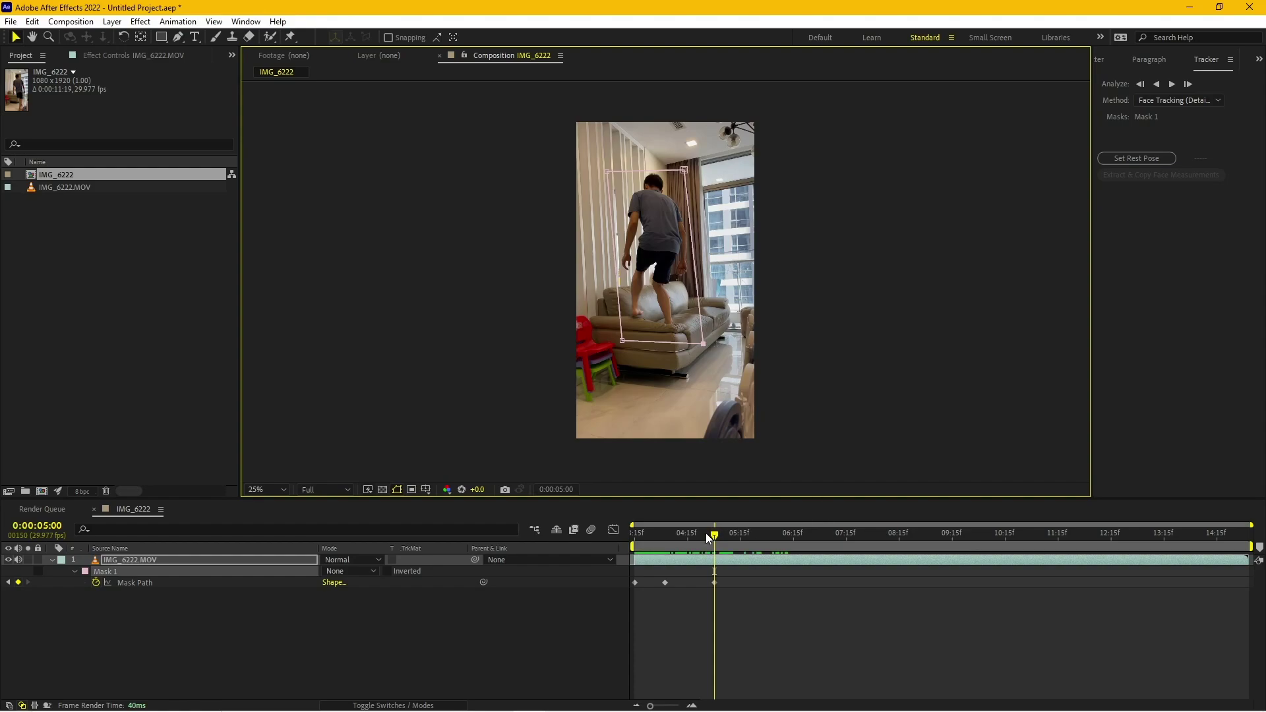
Step: Adjust the mask's bottom corners at 4:13, then reshape and widen it at 5:17
mouse_move(705, 533)
mouse_down()
mouse_move(674, 532)
mouse_move(686, 532)
mouse_up()
drag(648, 381, 657, 414)
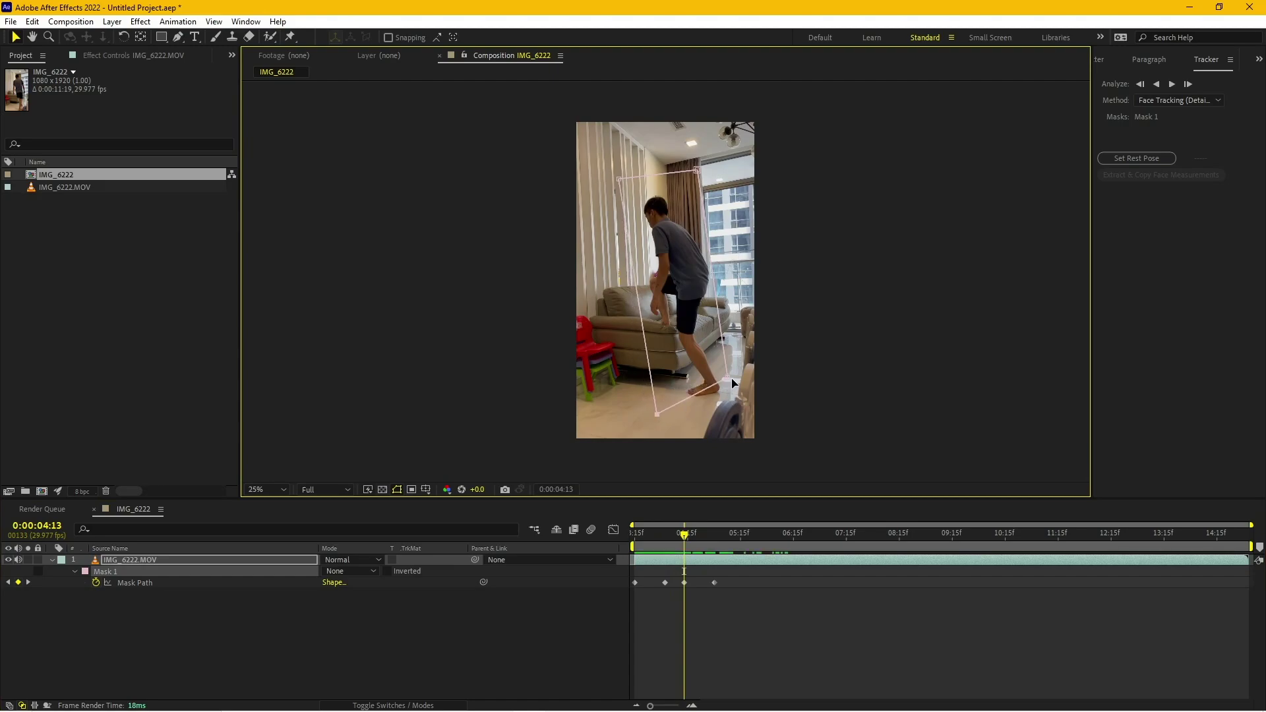
drag(732, 382, 737, 401)
mouse_move(693, 532)
mouse_down()
mouse_move(714, 534)
mouse_move(620, 540)
mouse_move(745, 547)
mouse_up()
drag(623, 343, 665, 315)
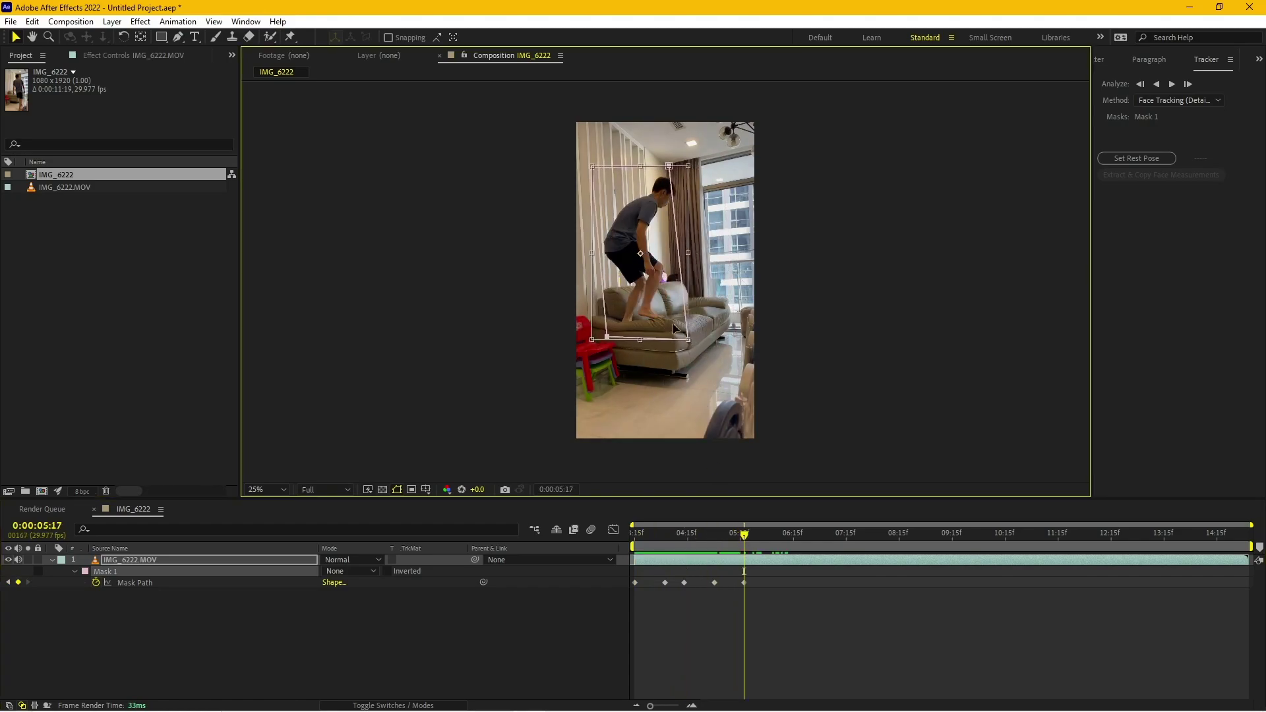
click(690, 221)
drag(670, 167, 679, 166)
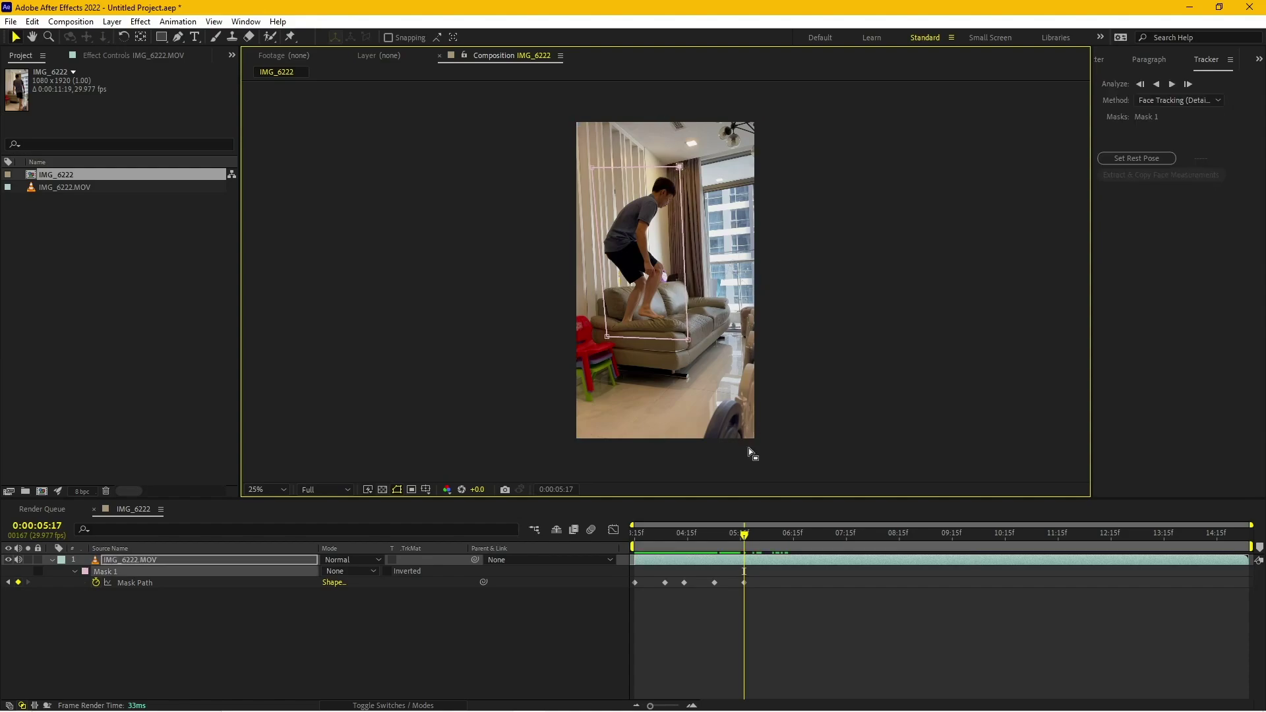
Step: Refit all four mask corners around the man while he climbs
drag(745, 535, 702, 534)
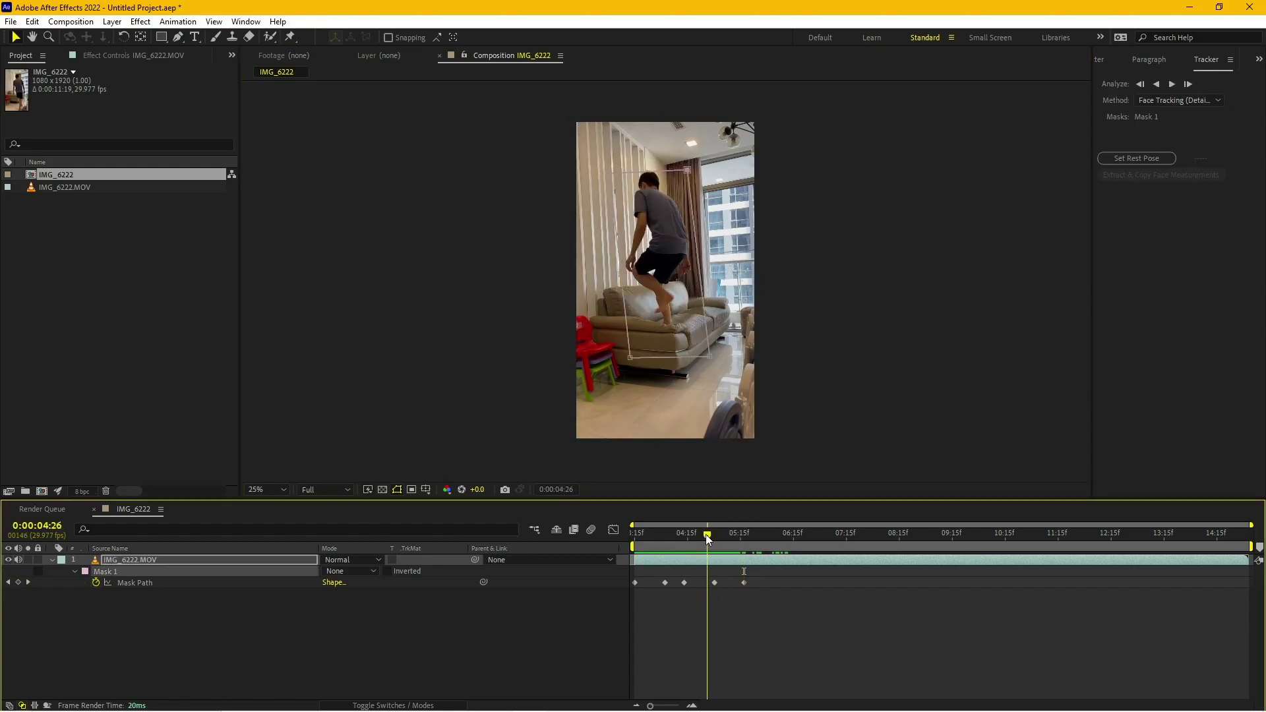
drag(617, 178, 610, 166)
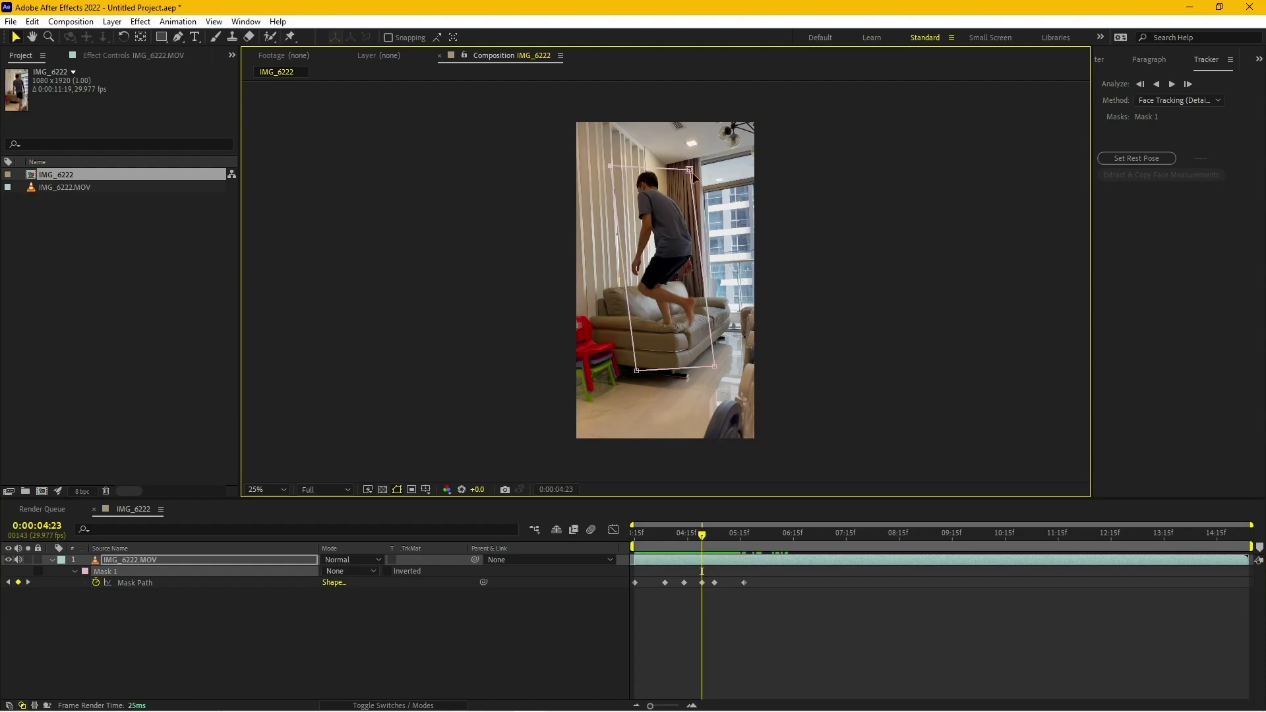
drag(689, 170, 692, 163)
drag(637, 370, 635, 351)
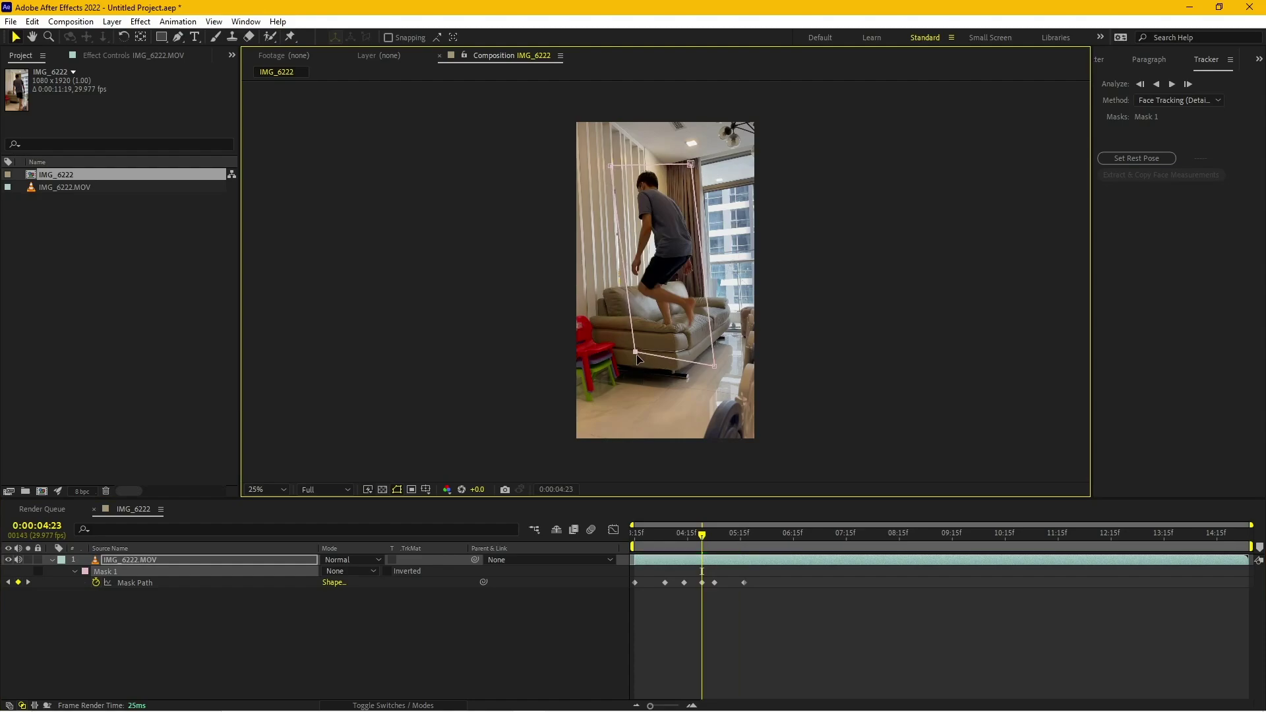
drag(714, 366, 718, 346)
Step: Free-transform Mask 1 over the seated man and zoom the view to 50%
drag(667, 533, 820, 520)
double_click(608, 336)
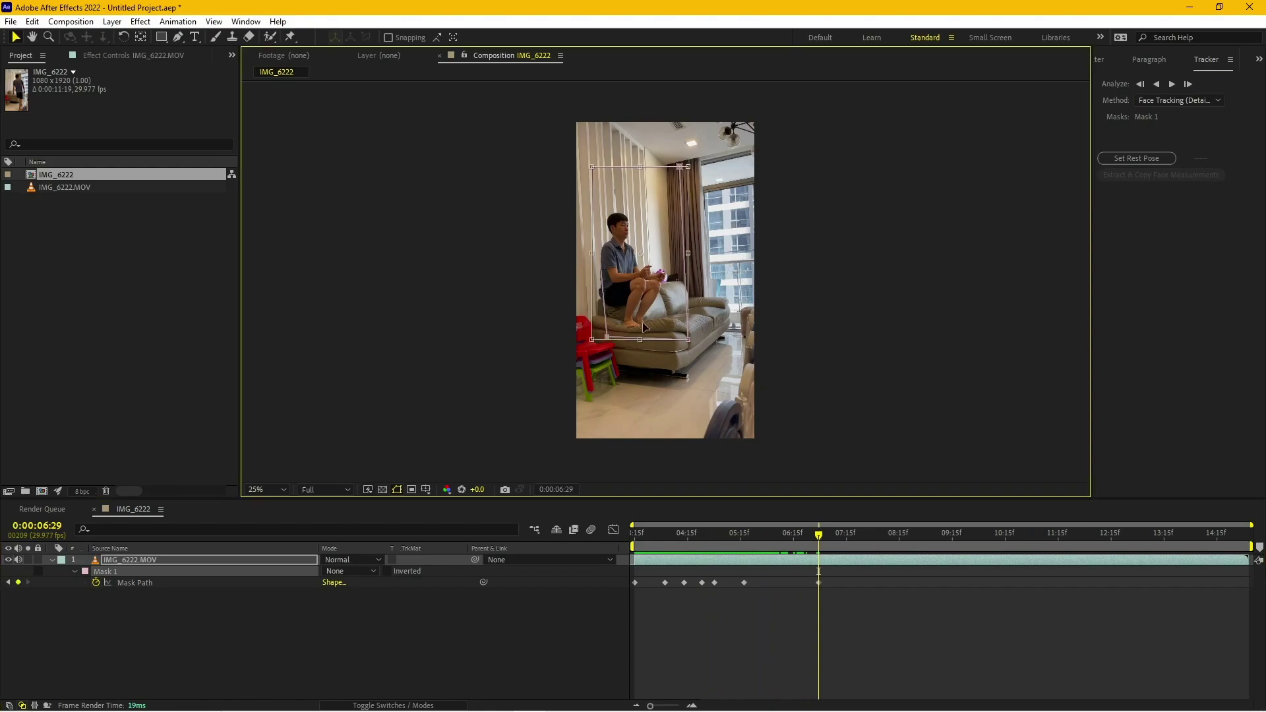
drag(645, 329, 635, 326)
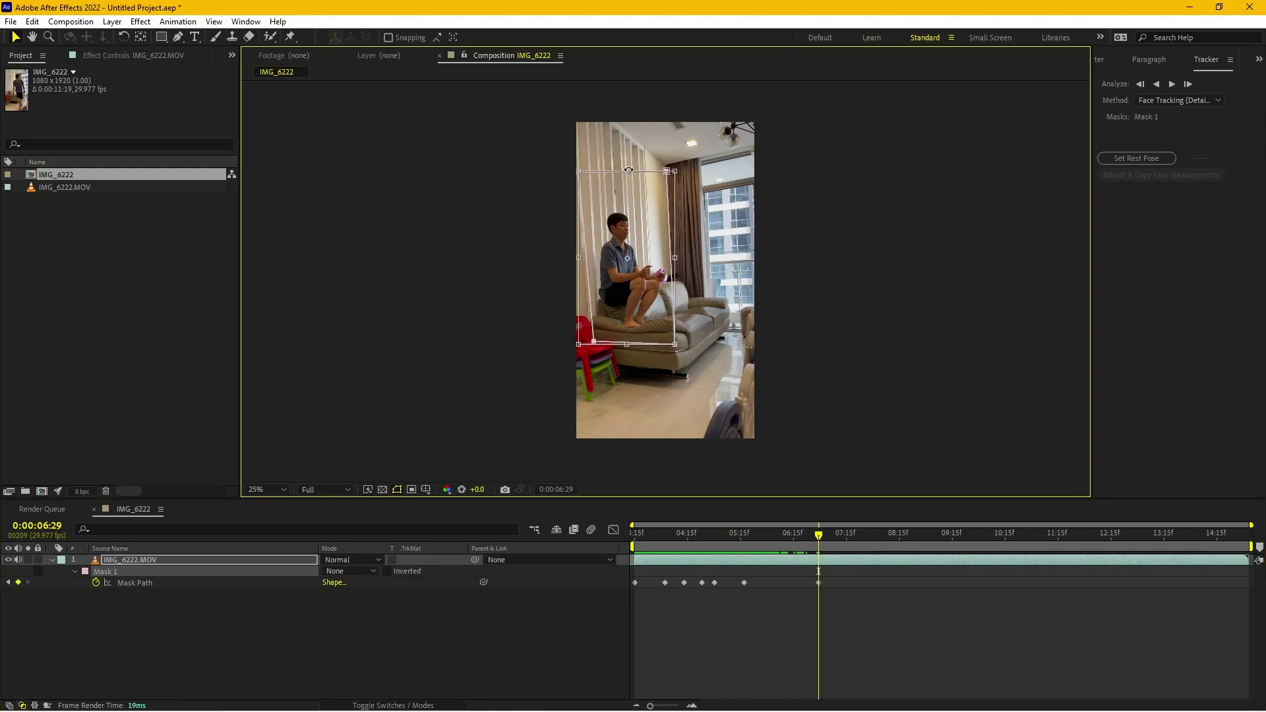
drag(627, 172, 628, 205)
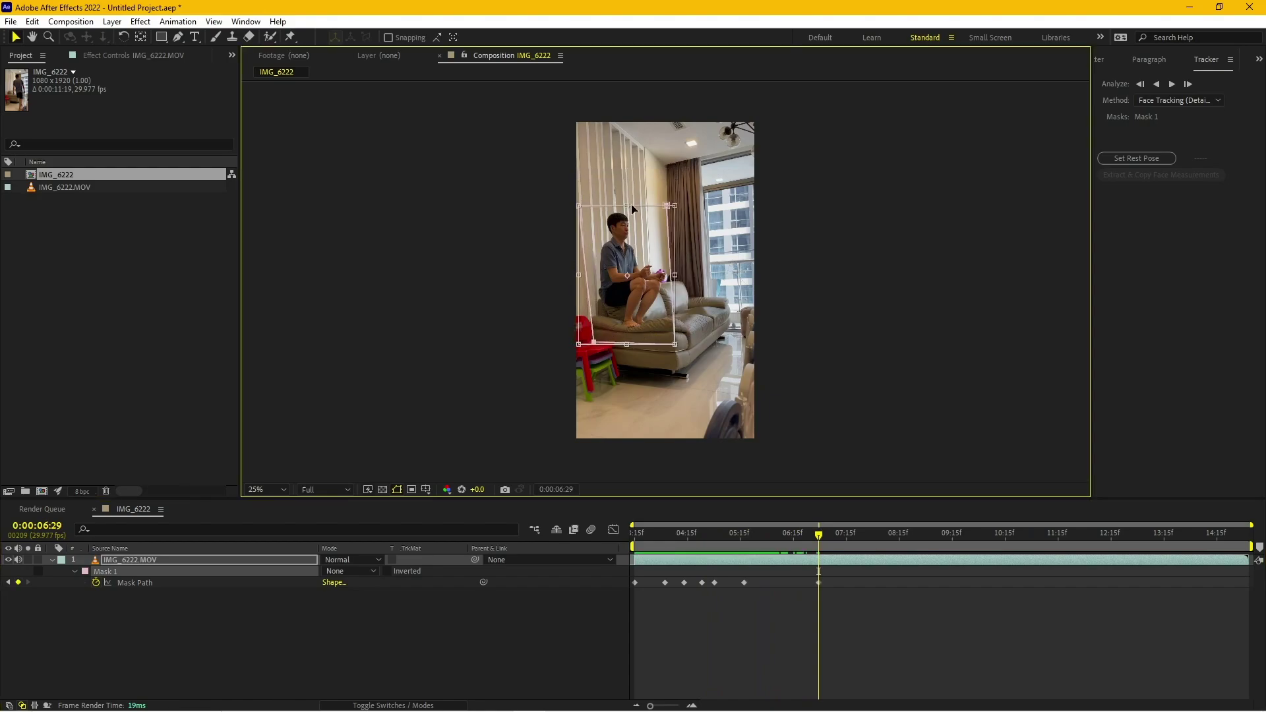
key(Return)
key(period)
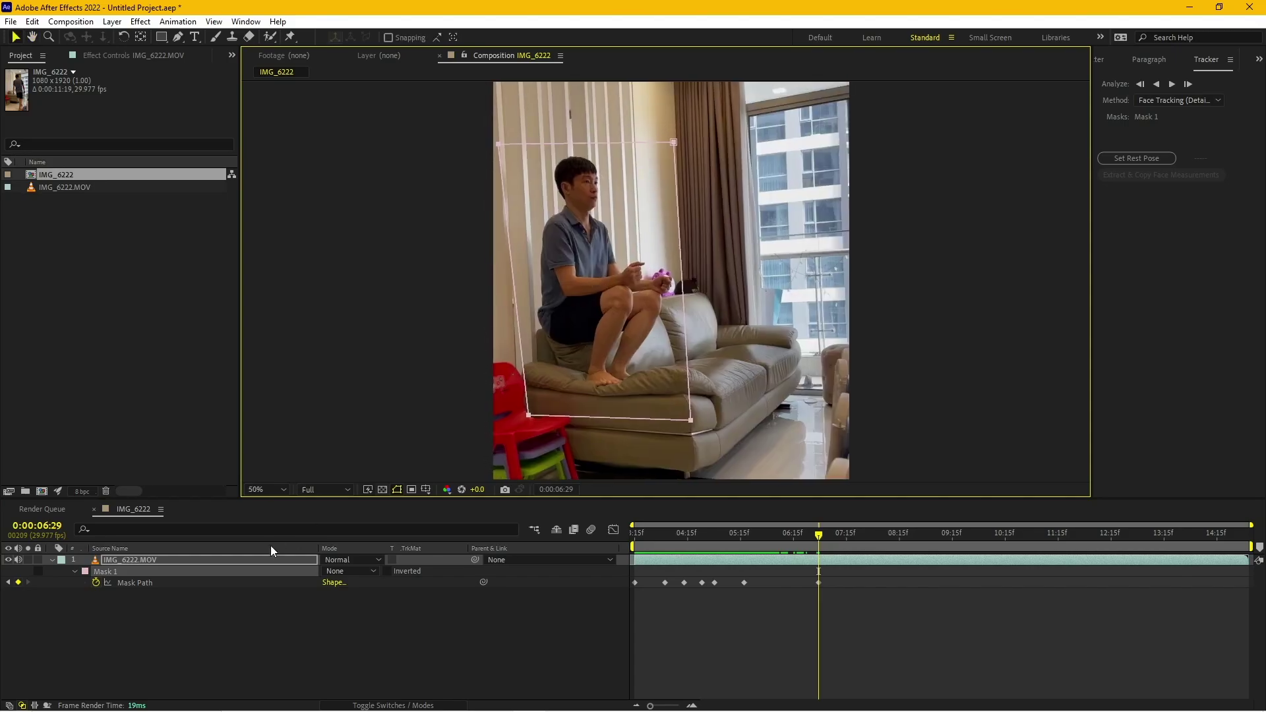
click(141, 21)
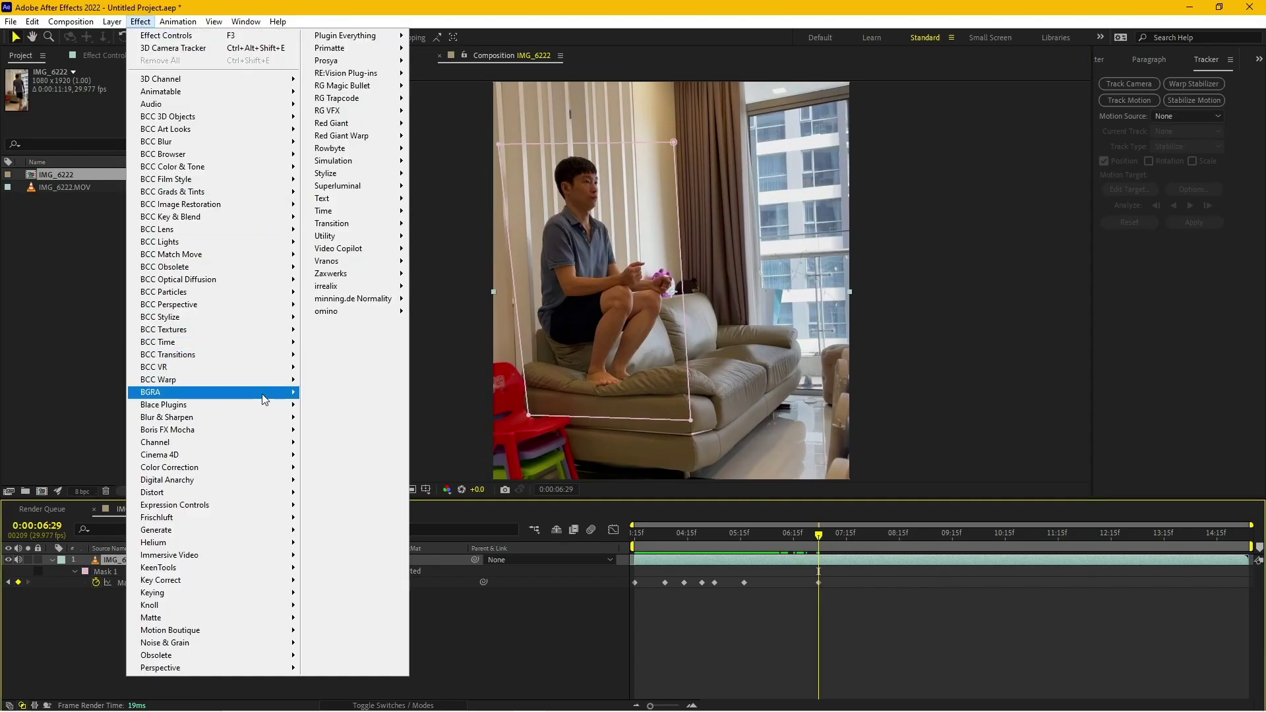
Step: Apply Mask Prompter to the footage with Mask 1 as its box path
click(331, 415)
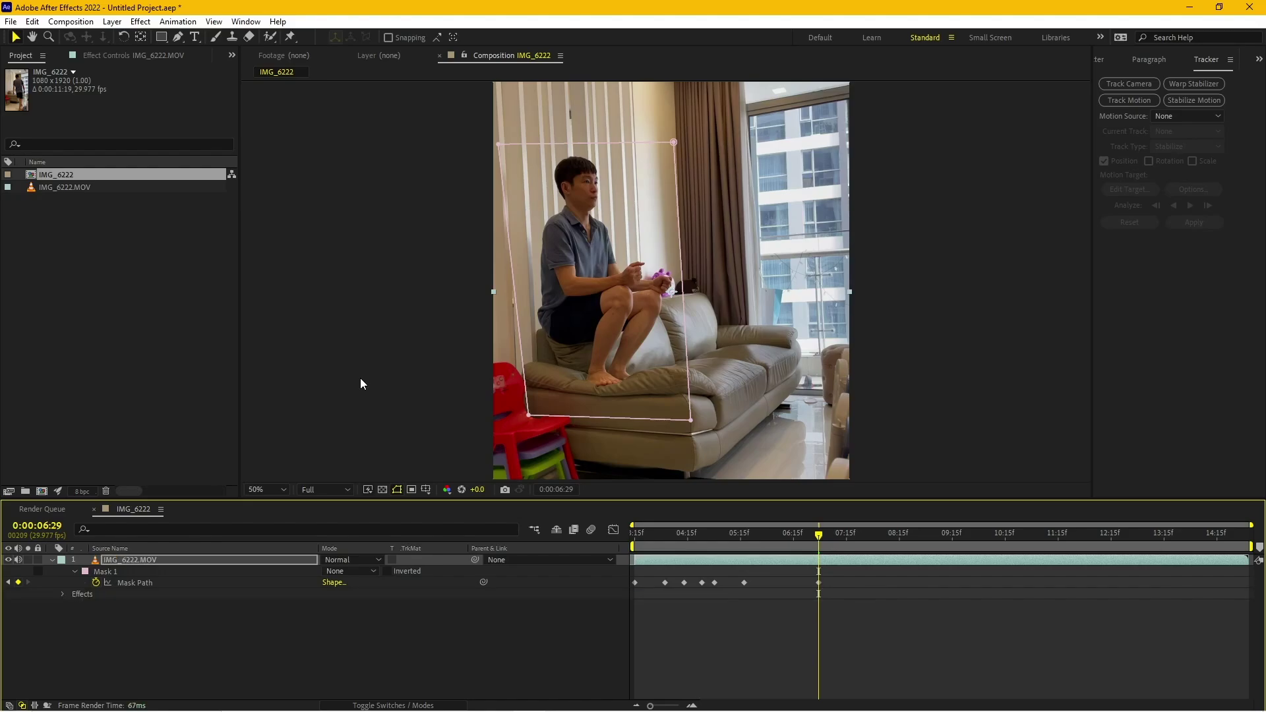
click(132, 54)
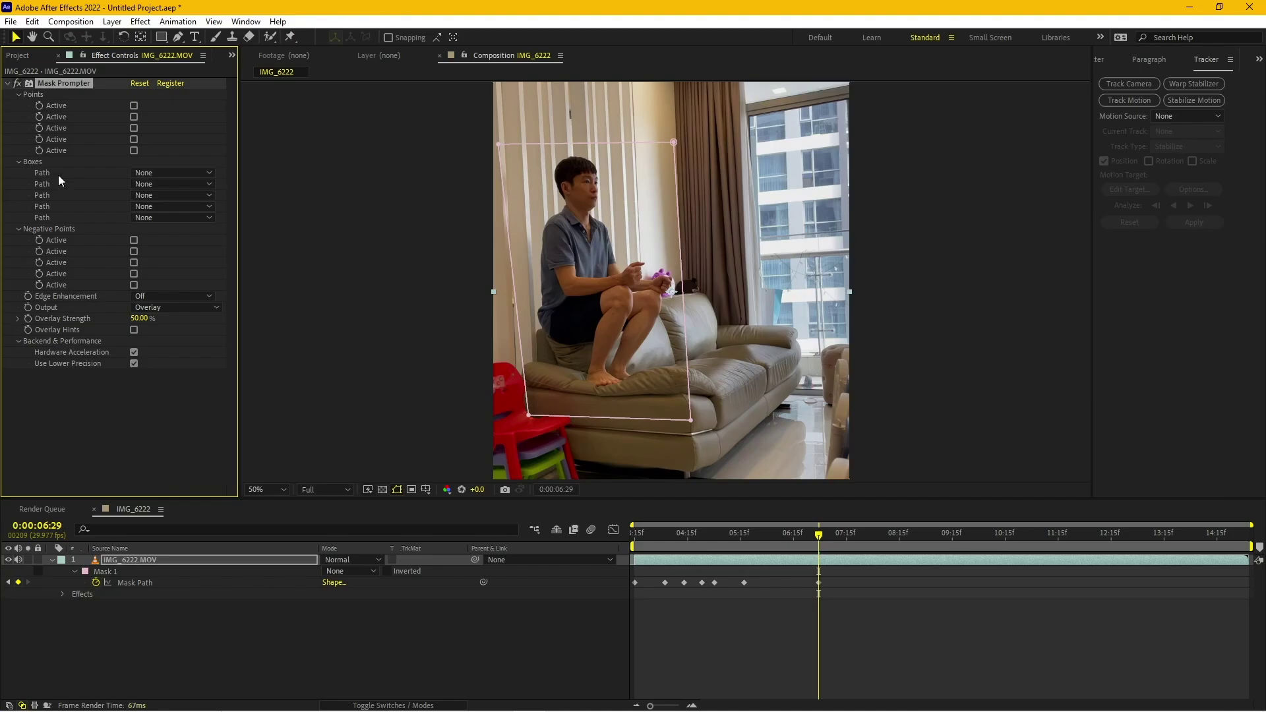
click(154, 173)
click(172, 203)
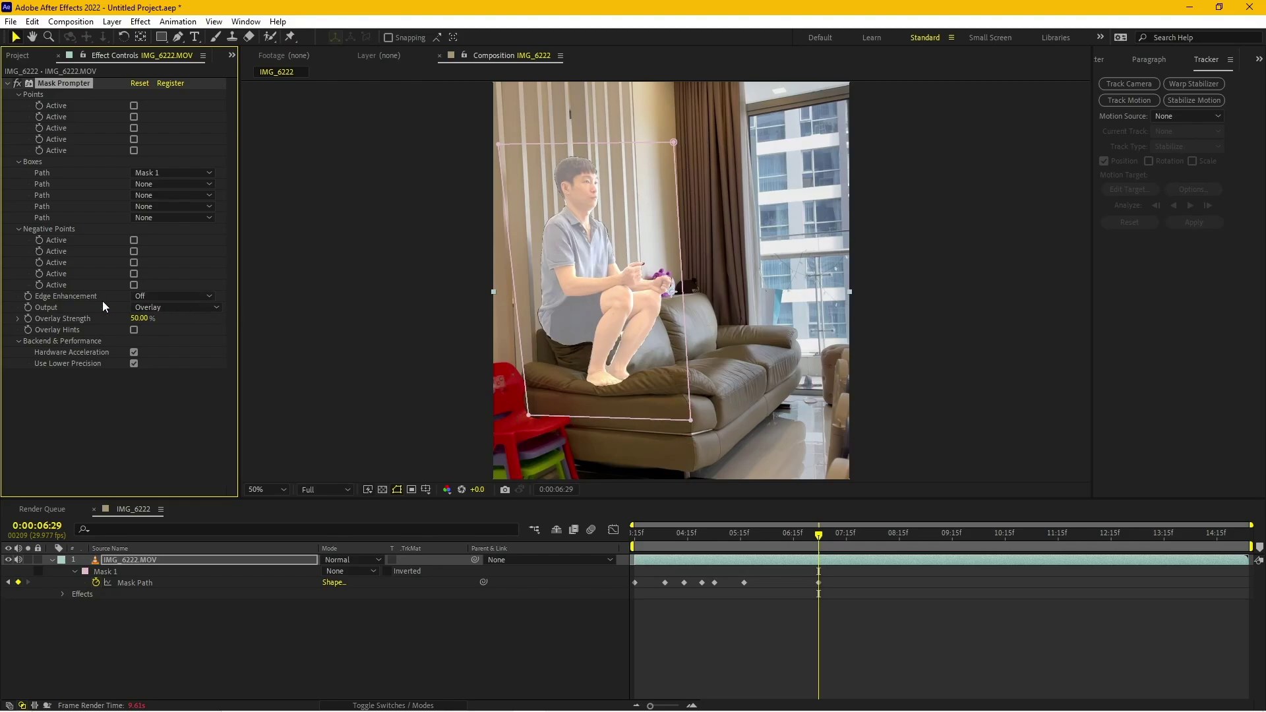
Step: Set Mask Prompter's output to On Transparent and edge enhancement to Small
click(184, 307)
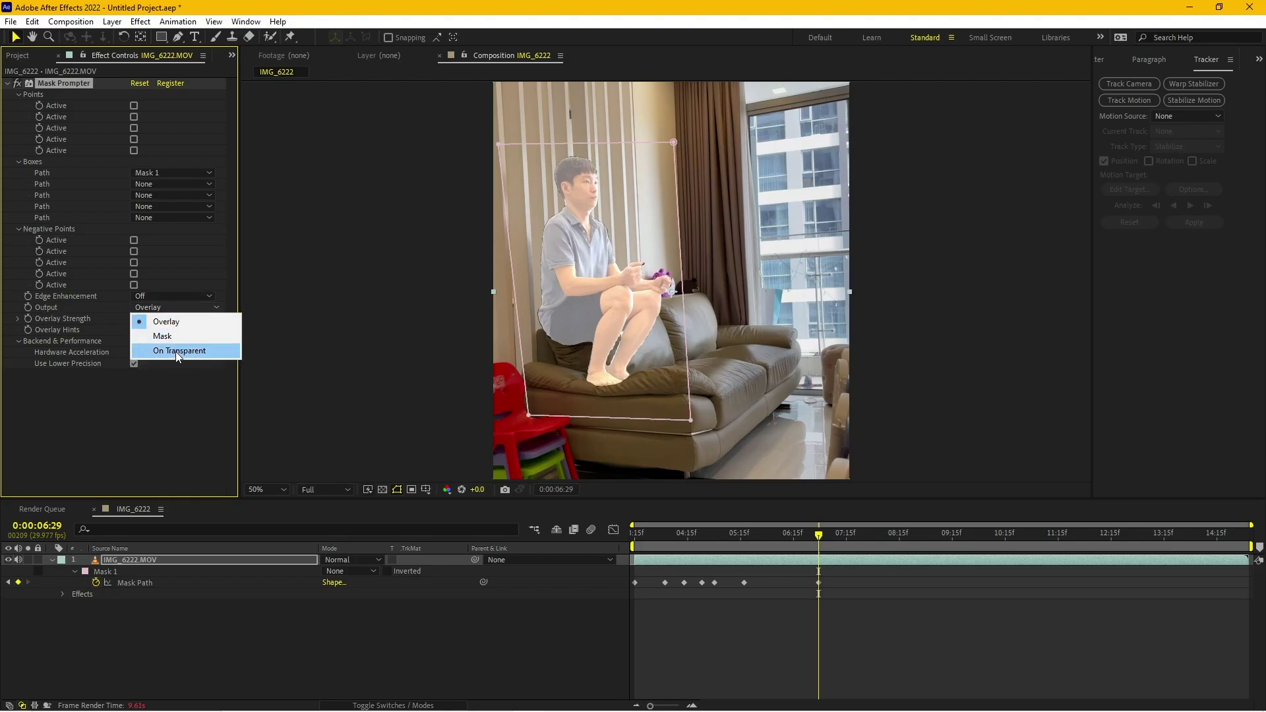
click(176, 351)
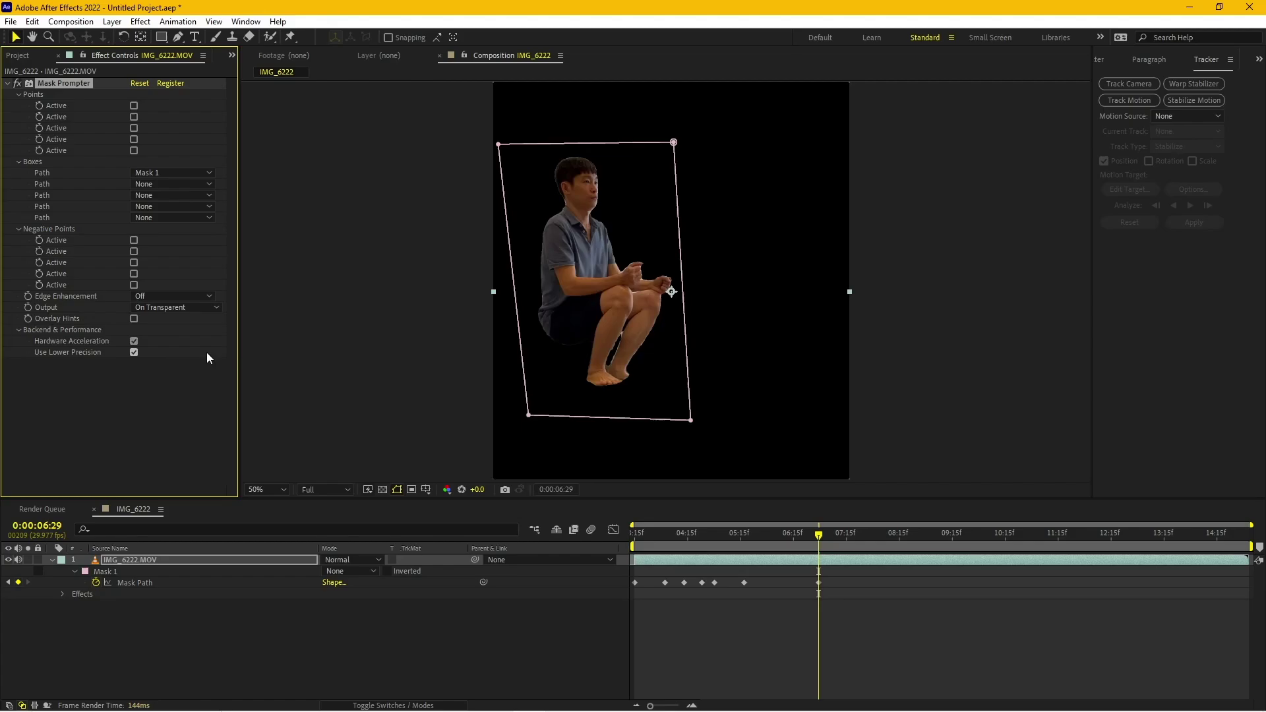
click(381, 491)
click(380, 489)
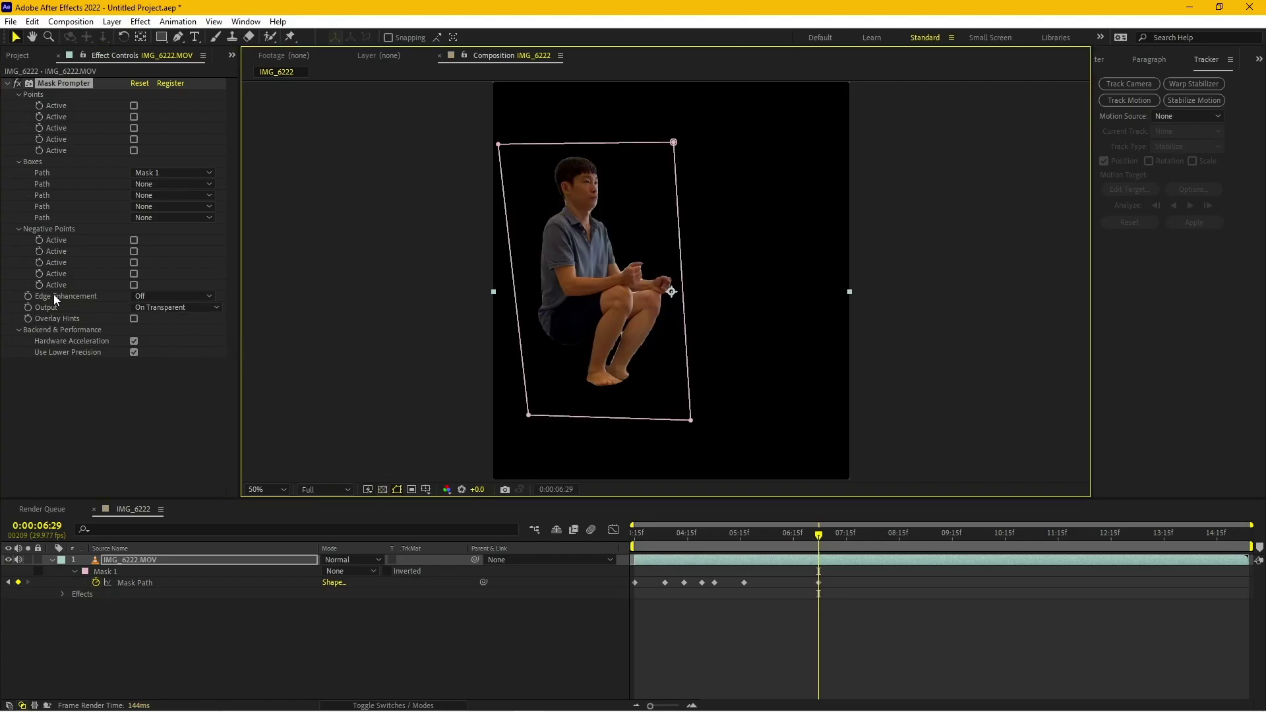
click(148, 296)
click(204, 326)
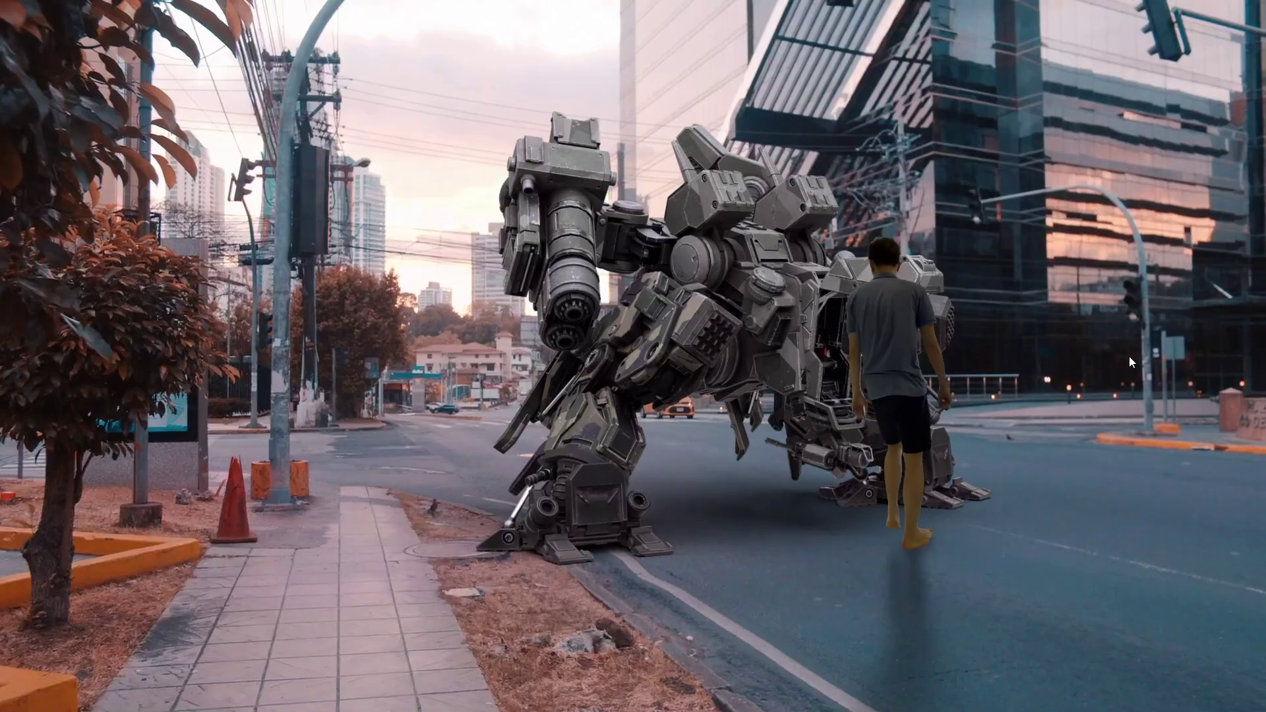
double_click(1129, 356)
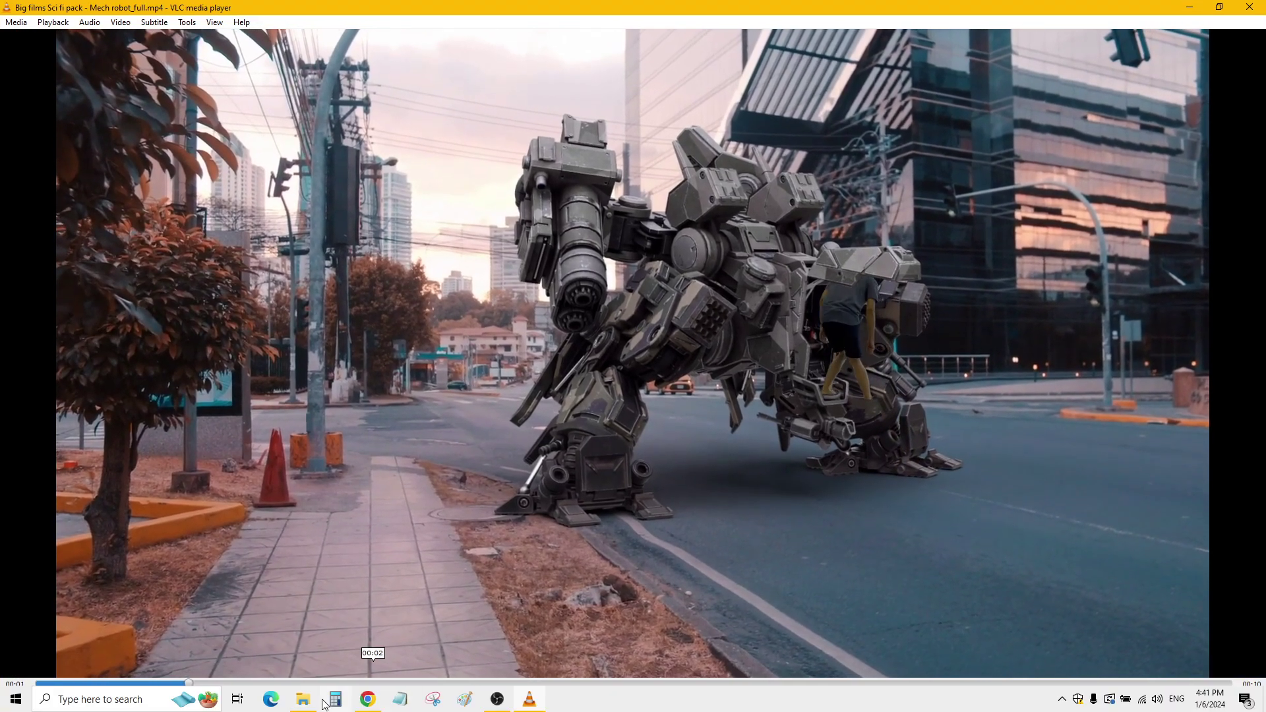
click(314, 697)
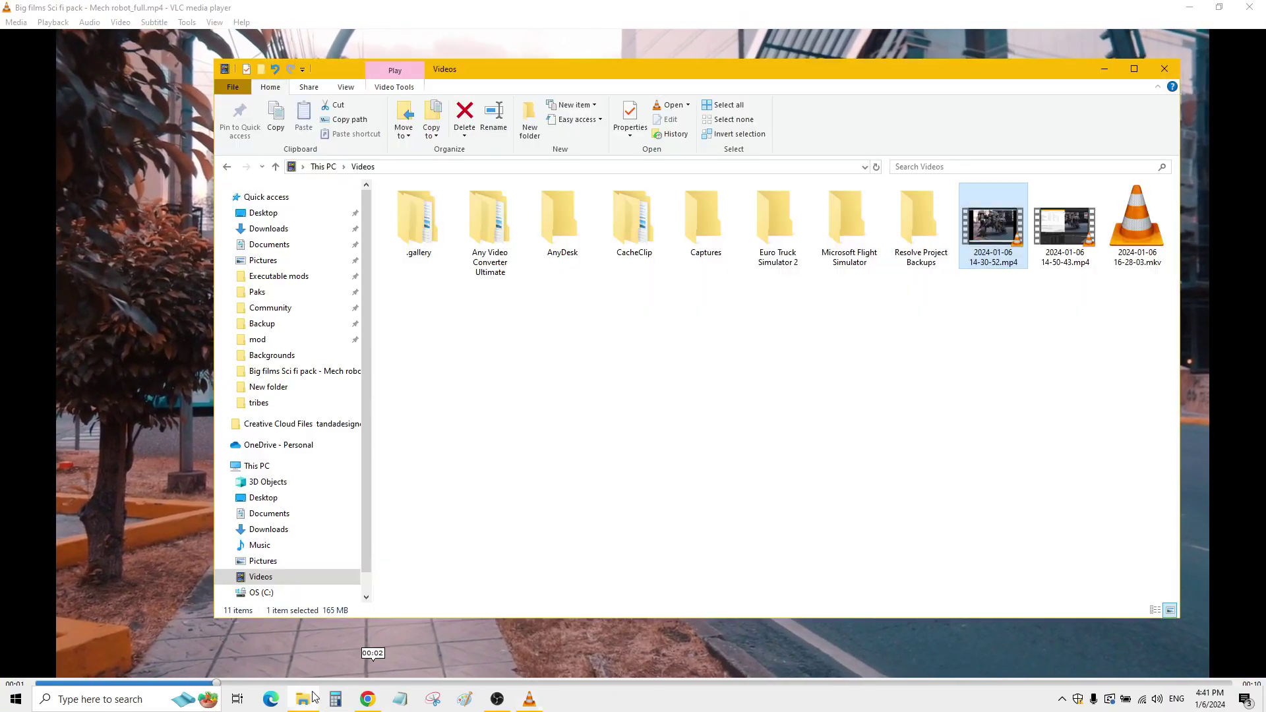
double_click(1063, 228)
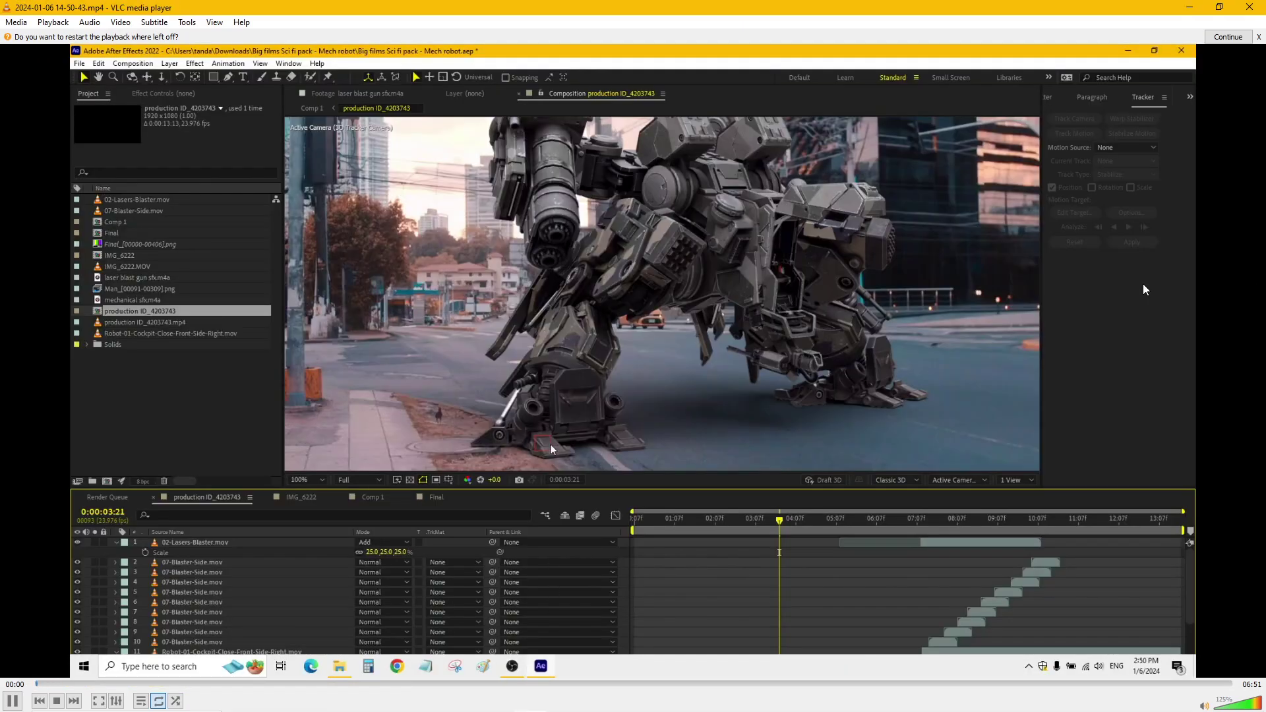
click(121, 22)
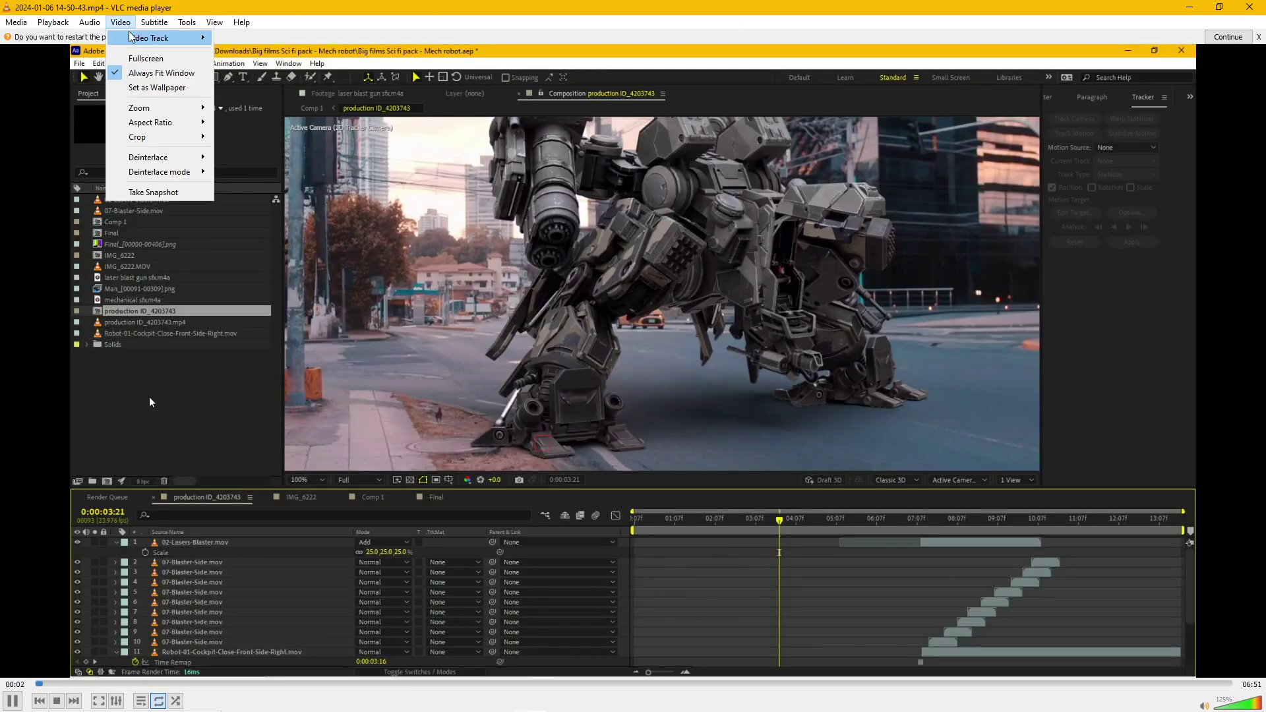
click(136, 56)
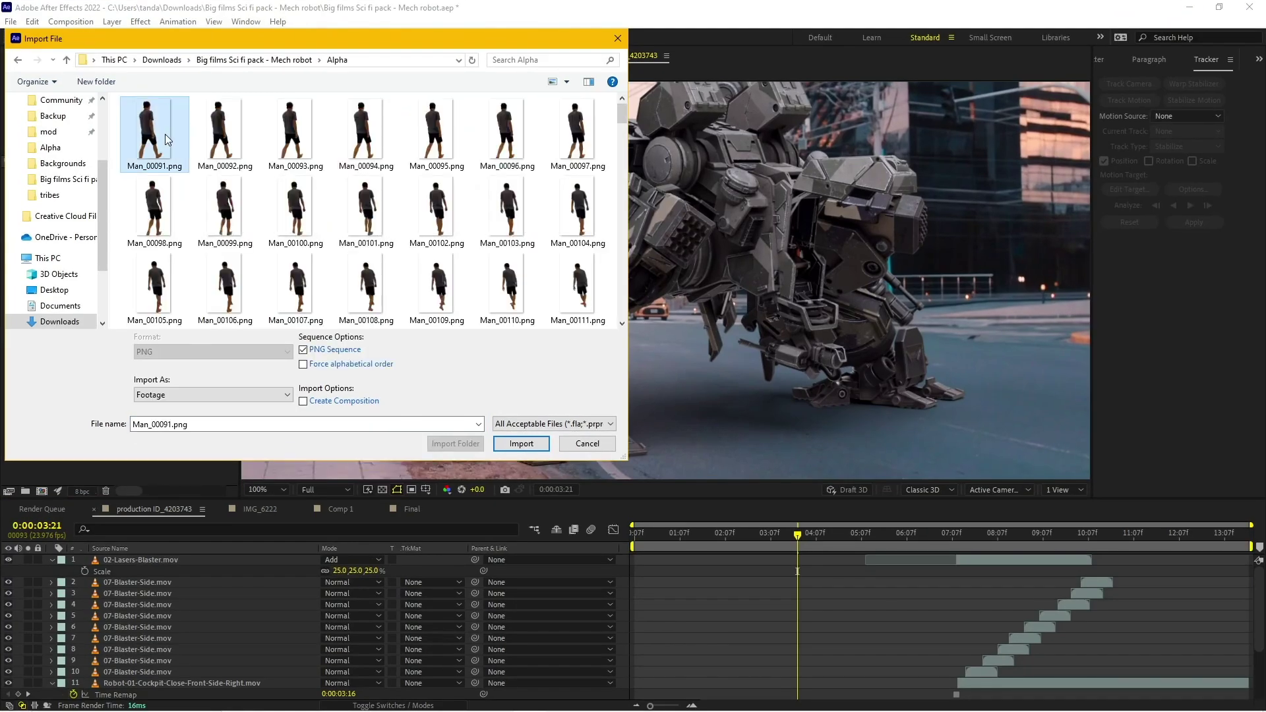
Step: Return to After Effects, go to 0:00:03:21 and adjust the composition view
key(alt+Tab)
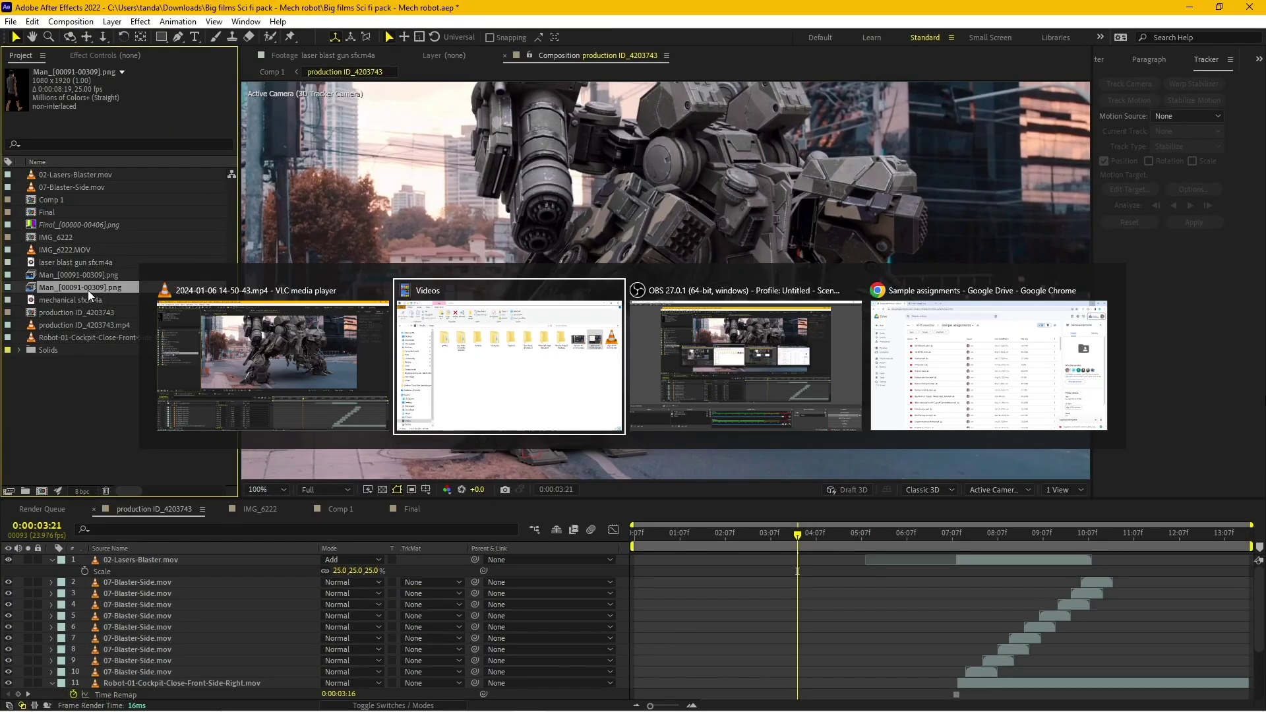
key(alt+Tab)
key(alt+Tab)
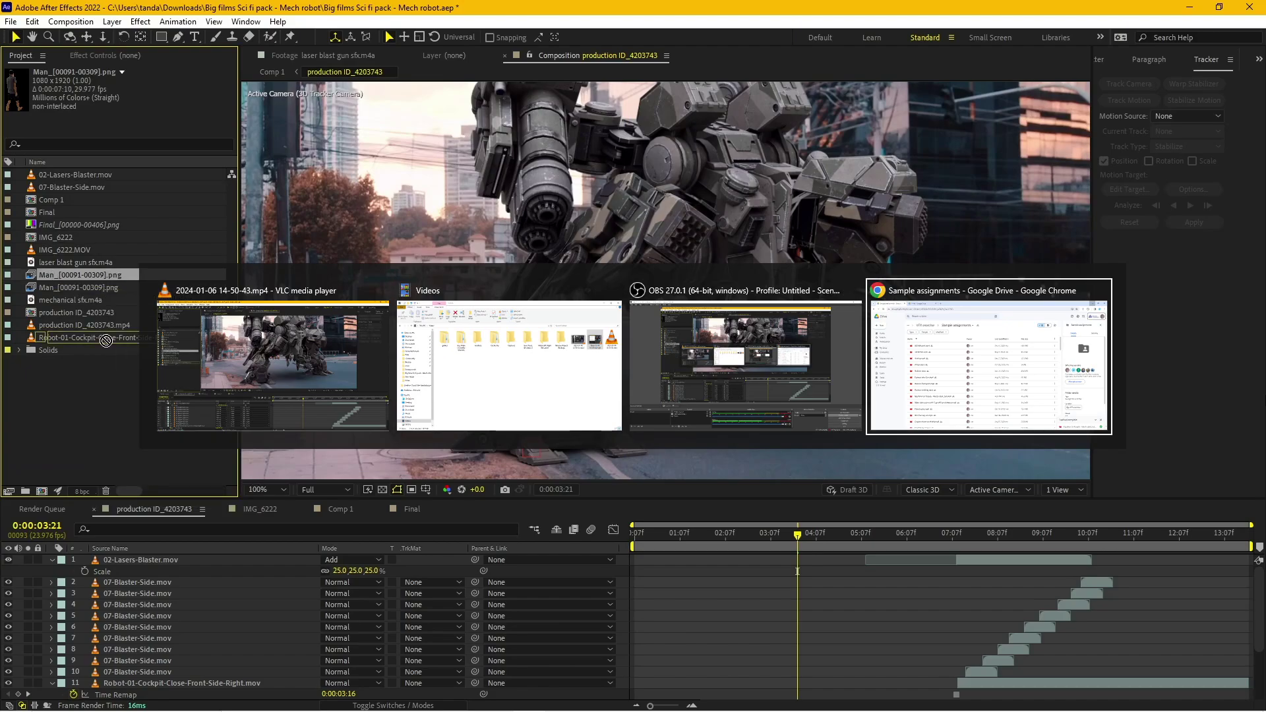
key(alt+Tab)
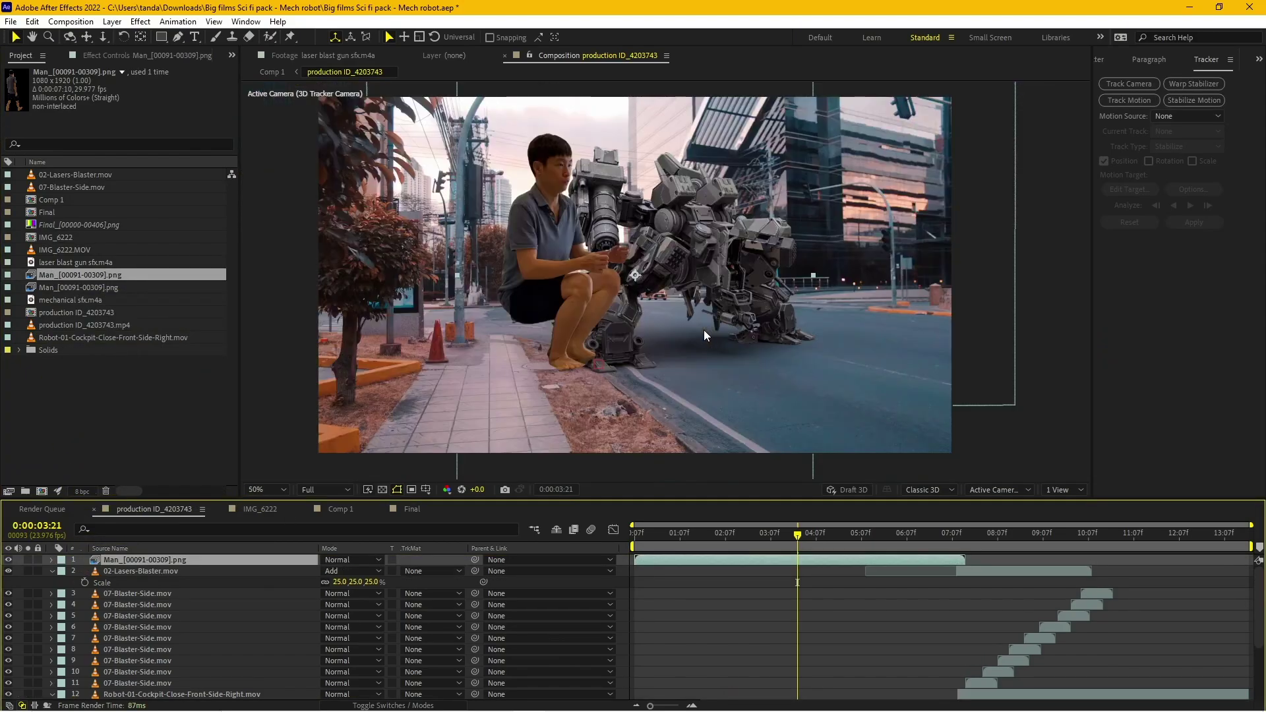
drag(713, 540, 710, 540)
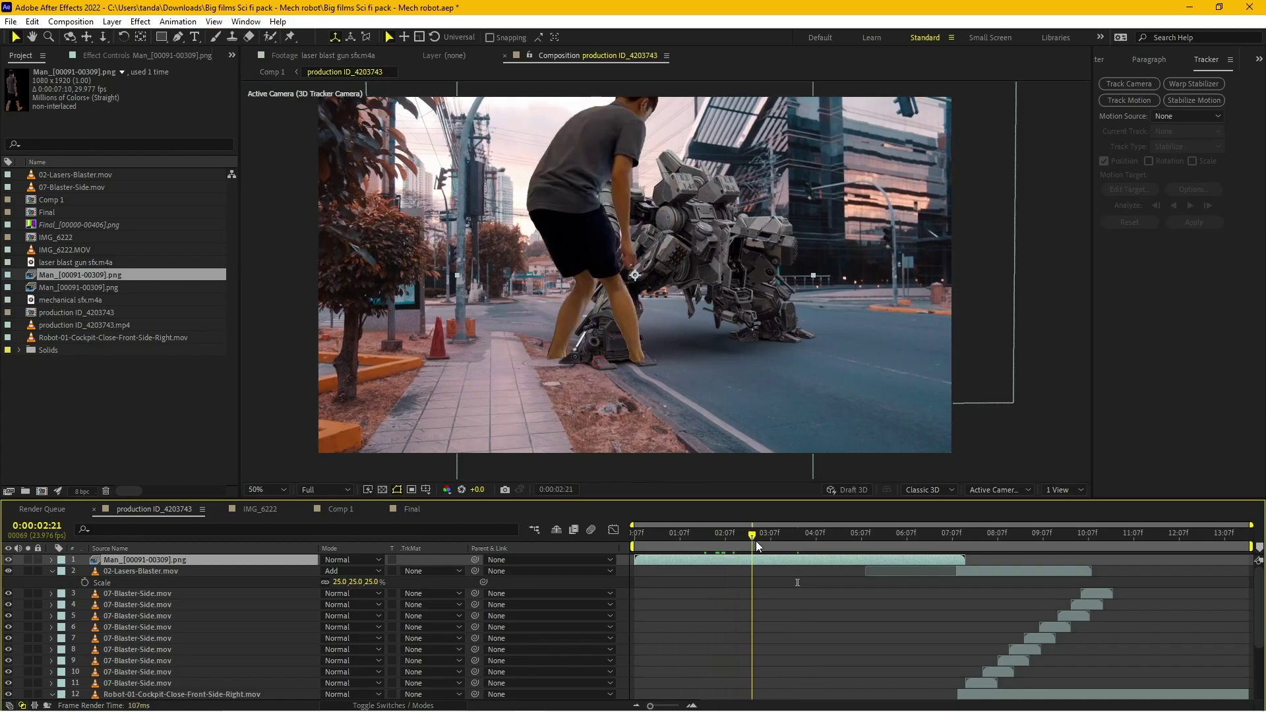
drag(724, 546, 798, 533)
key(comma)
key(comma)
key(comma)
key(period)
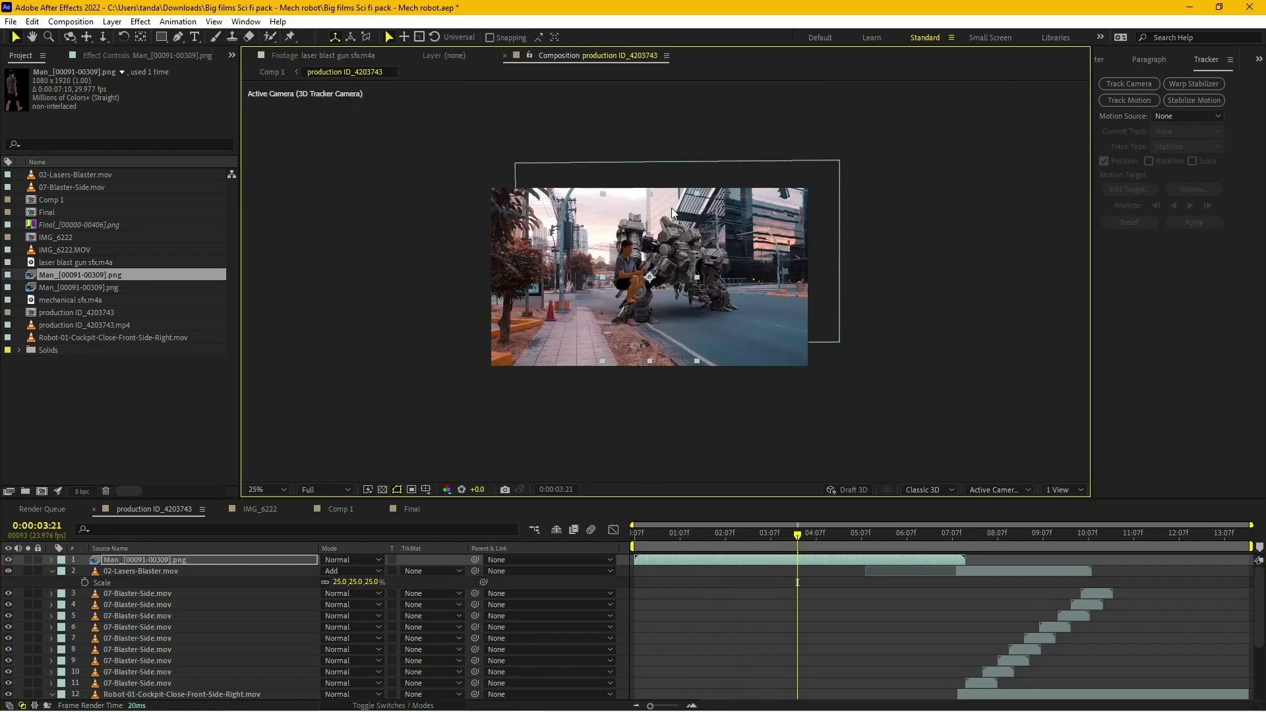
scroll(725, 280, up, 2)
scroll(404, 460, up, 2)
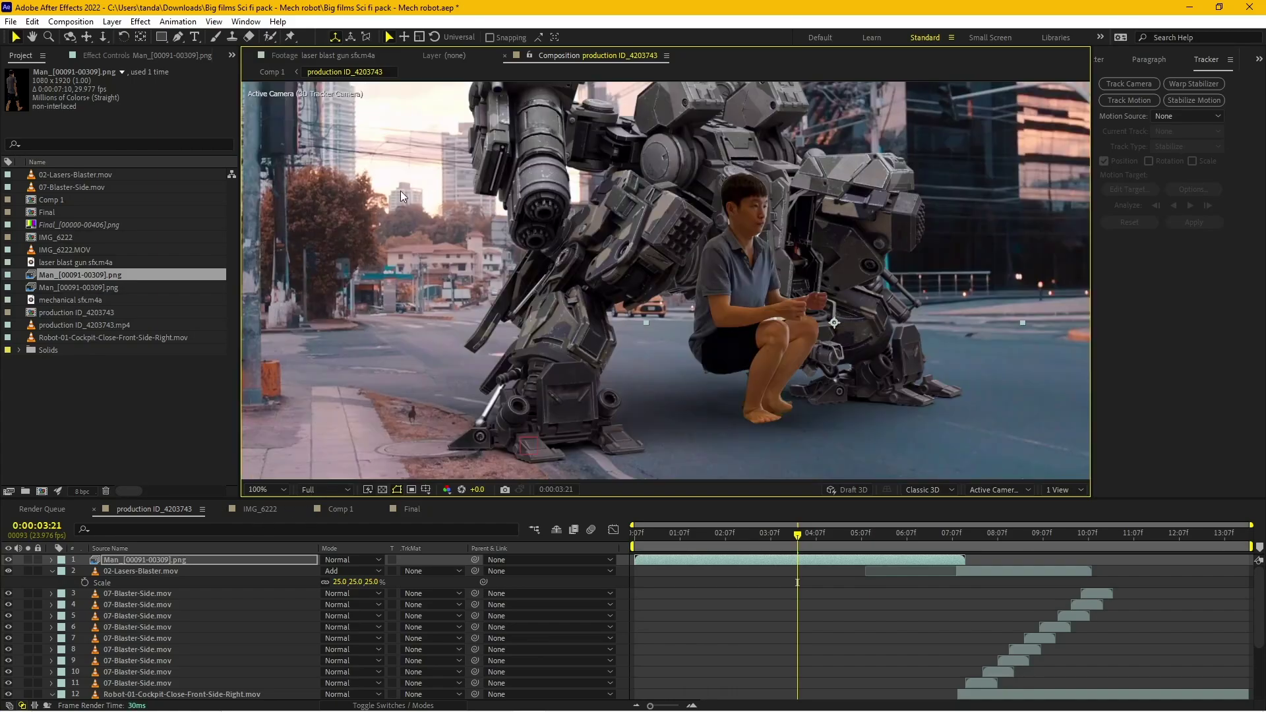
click(141, 36)
click(831, 324)
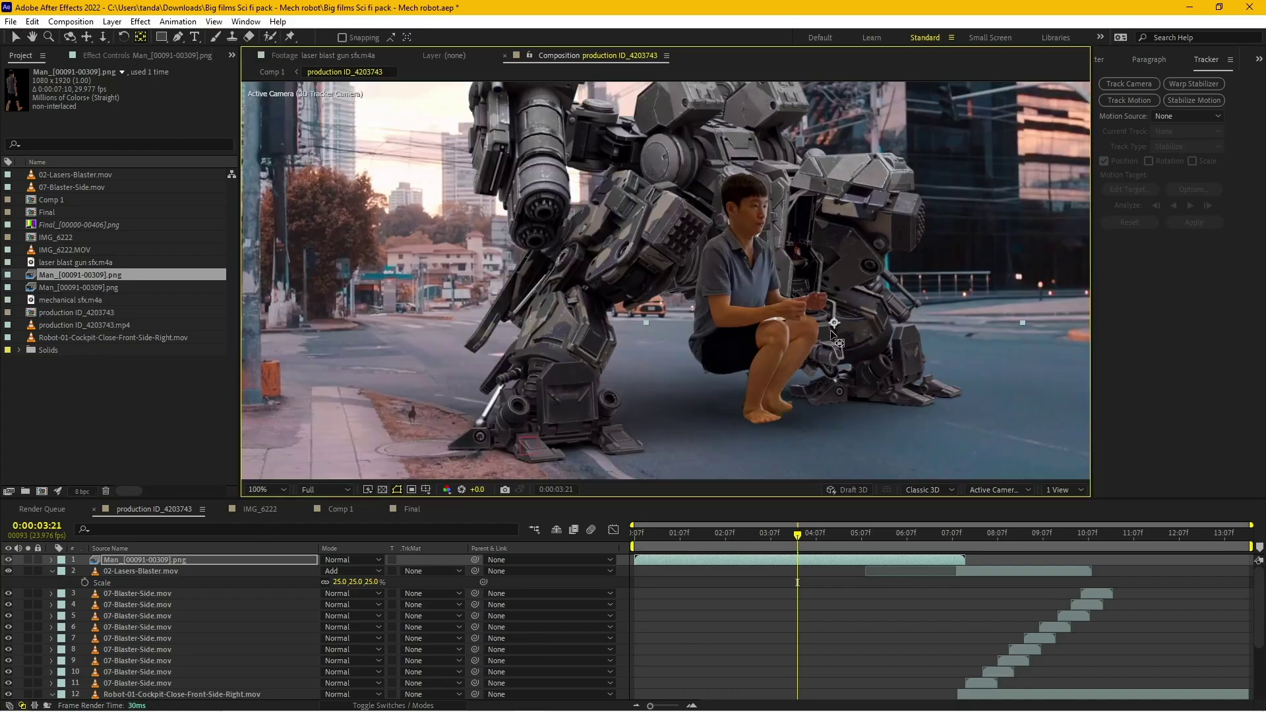
scroll(786, 415, down, 2)
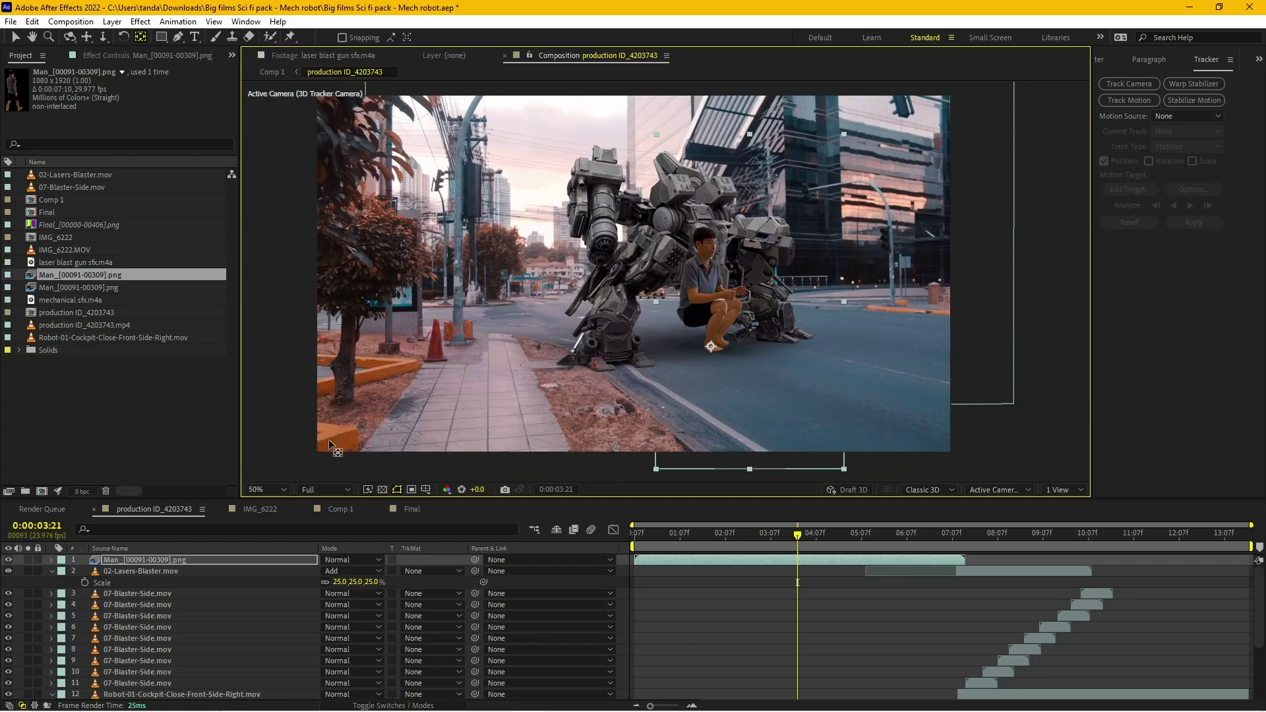
Step: Turn on the 3D Layer switch for the Man footage layer
key(v)
click(153, 562)
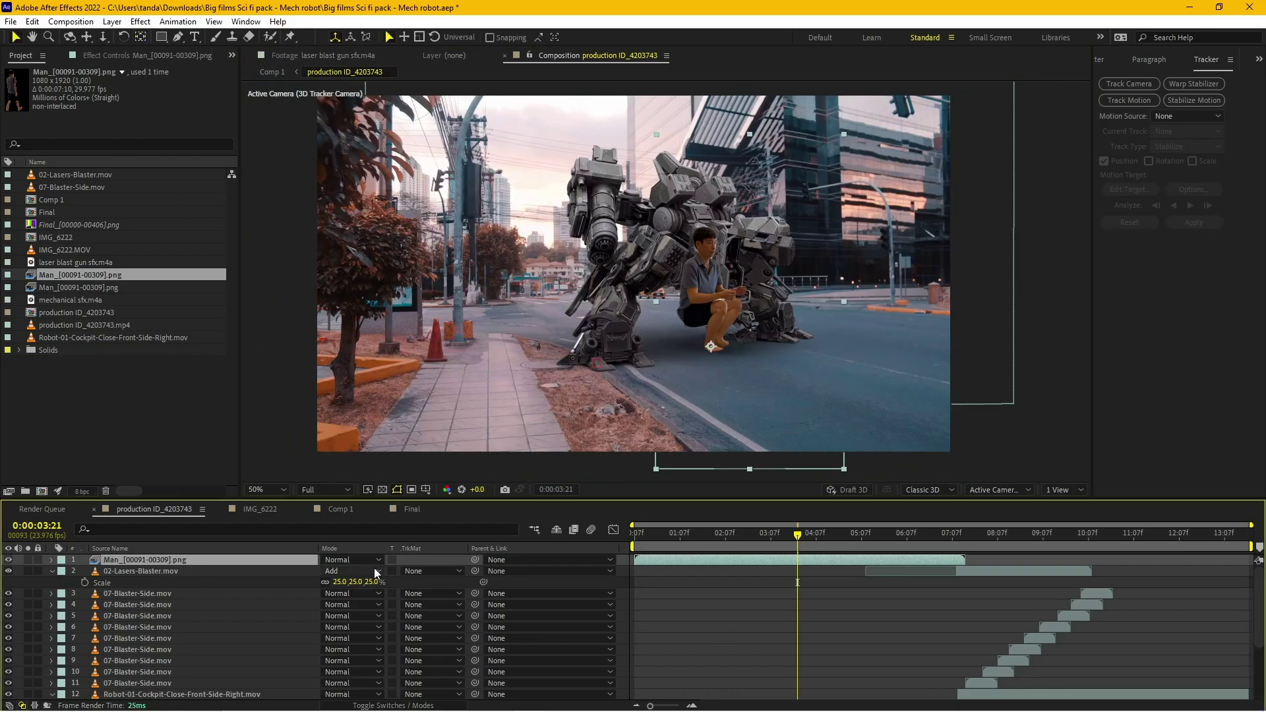
key(F4)
click(393, 560)
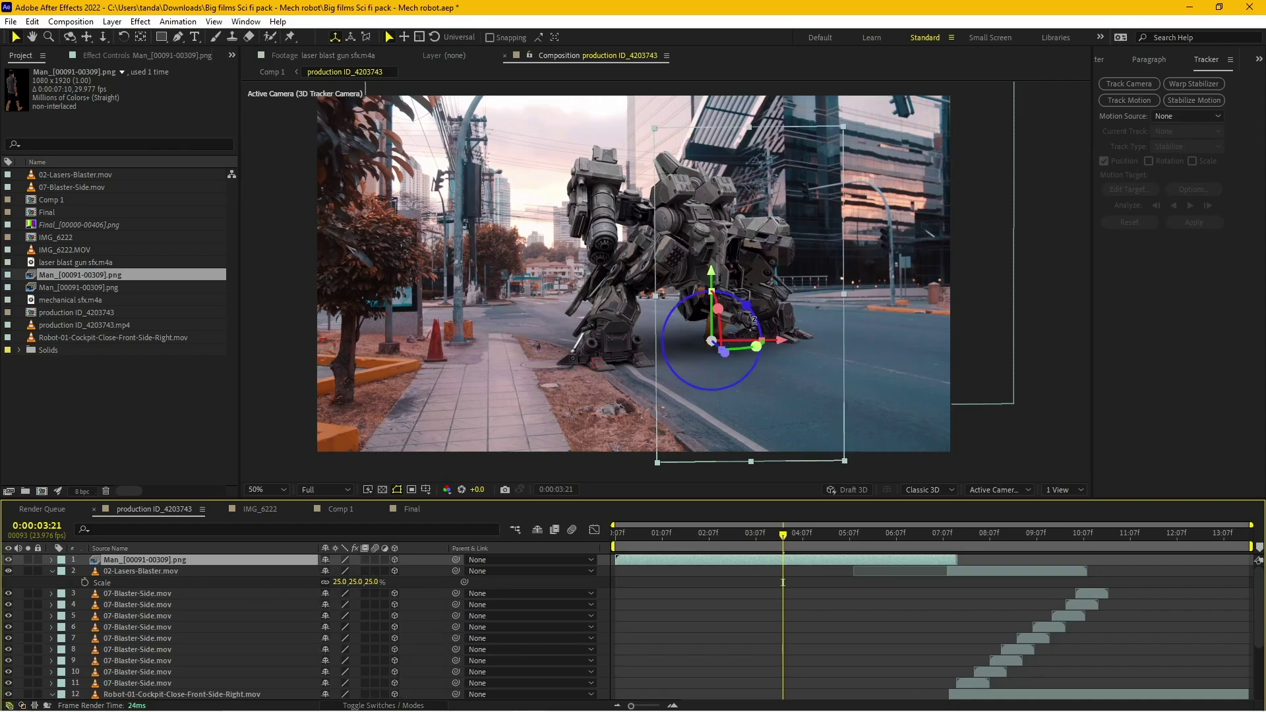
Step: Push the man back in depth, shrink him, and raise him beside the cockpit
drag(725, 354, 741, 386)
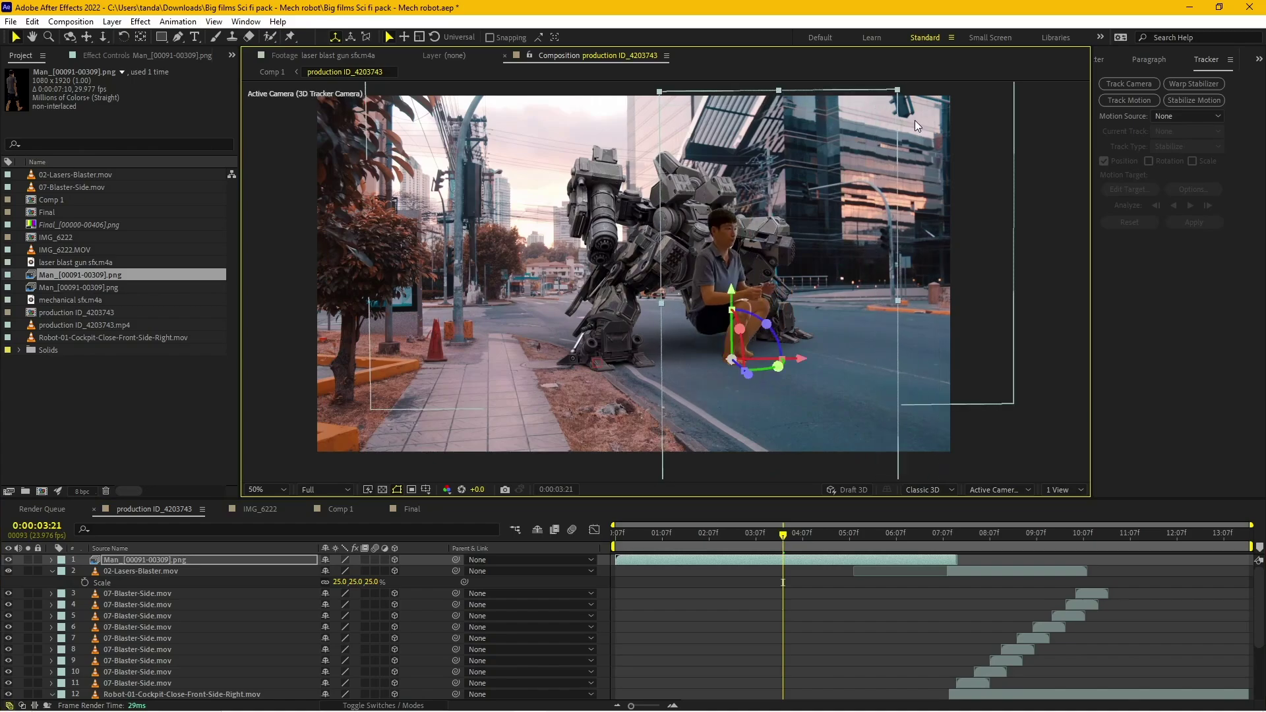
drag(898, 90, 805, 199)
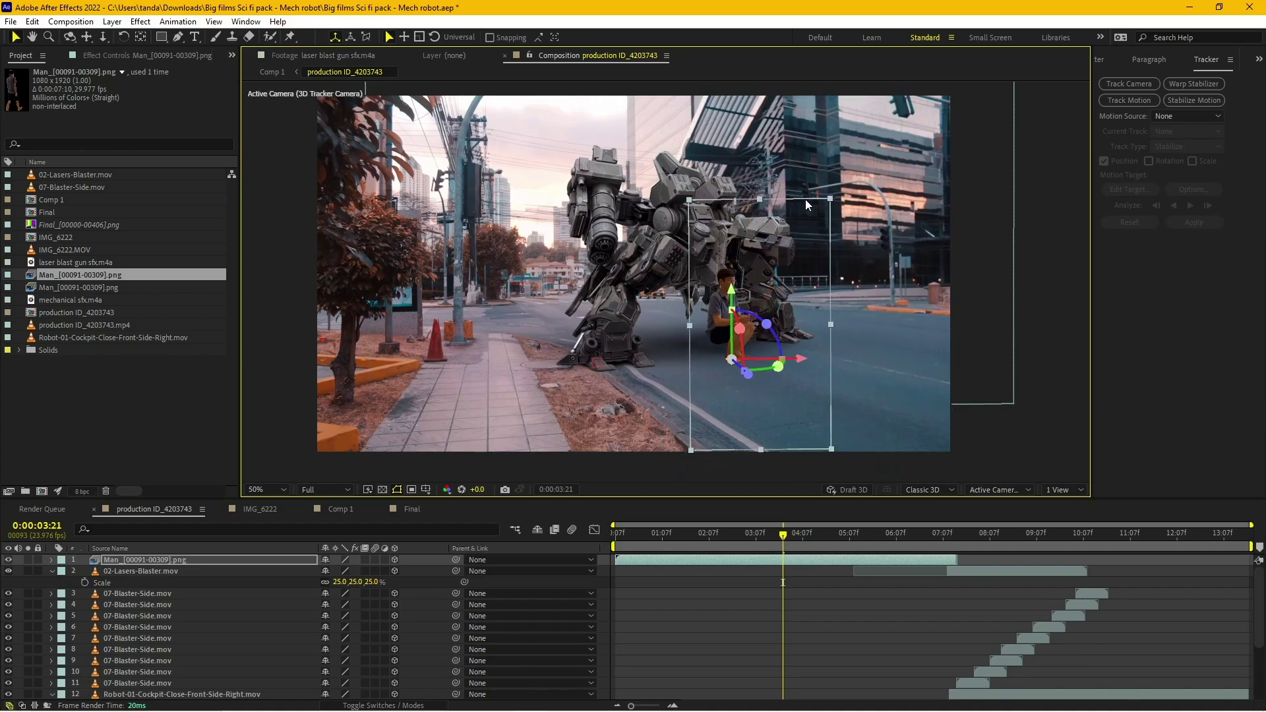
key(period)
drag(798, 370, 798, 274)
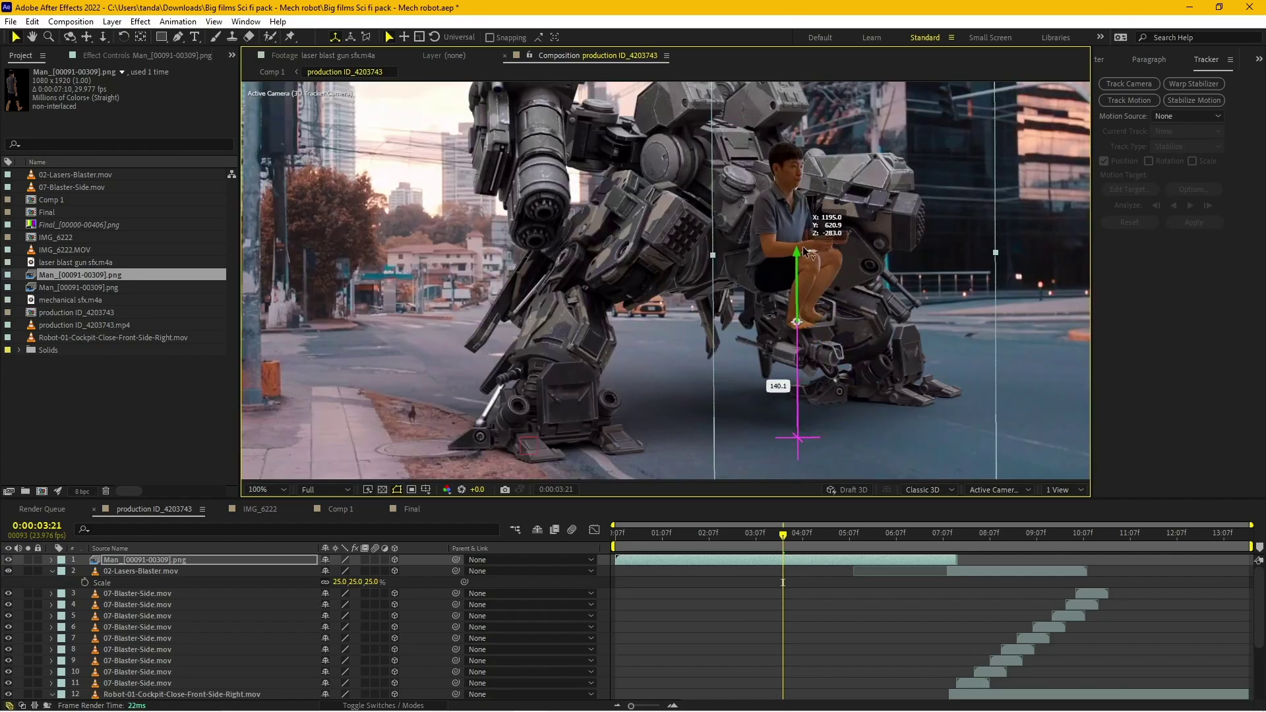
drag(887, 351, 916, 350)
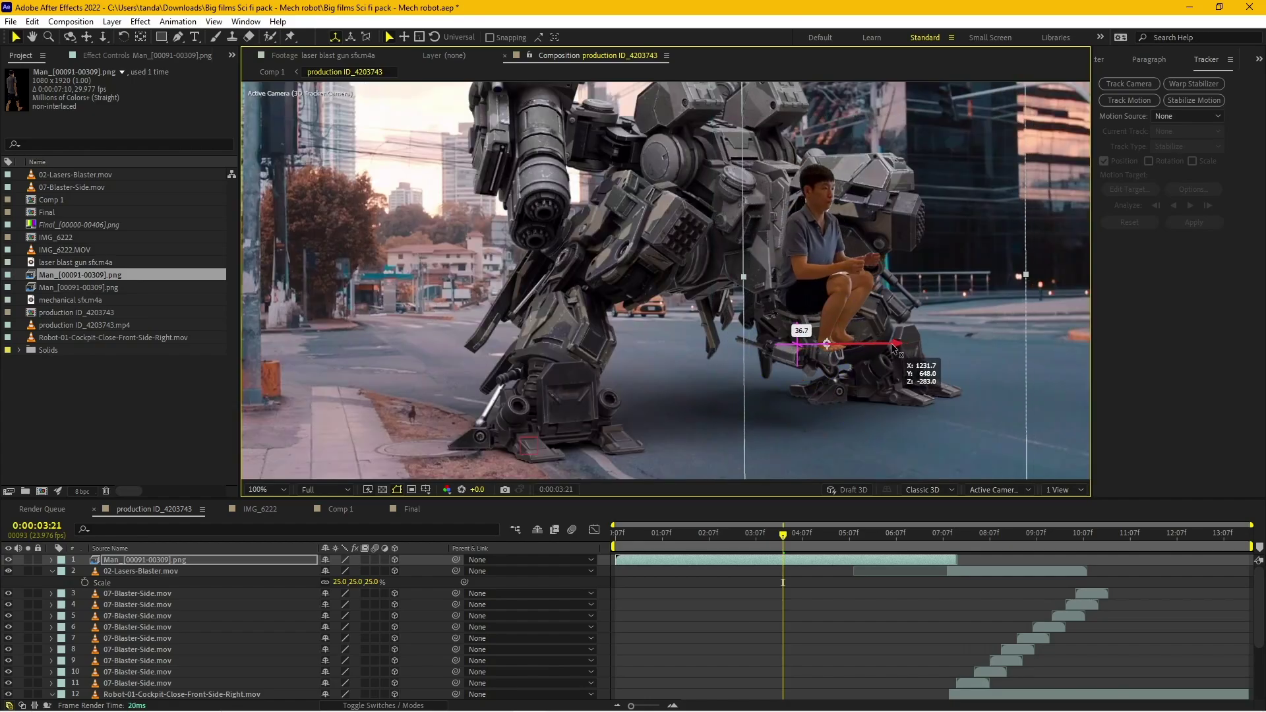
key(comma)
drag(842, 152, 824, 188)
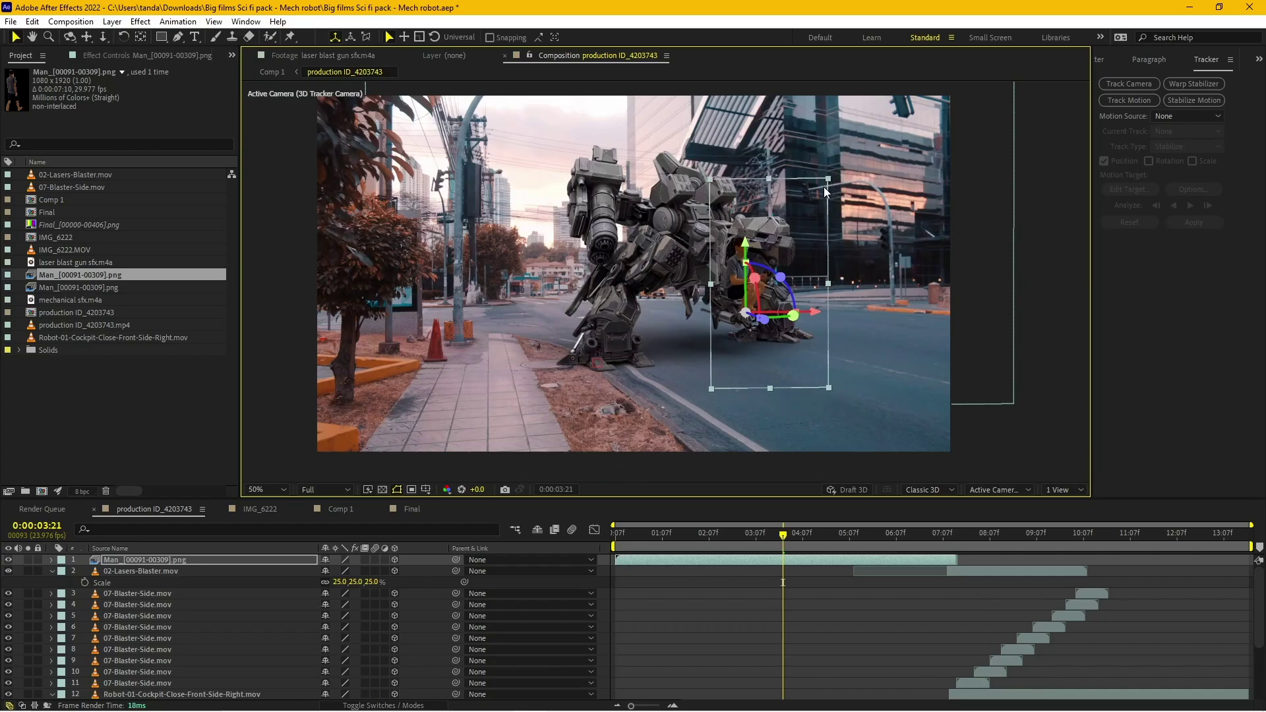
key(period)
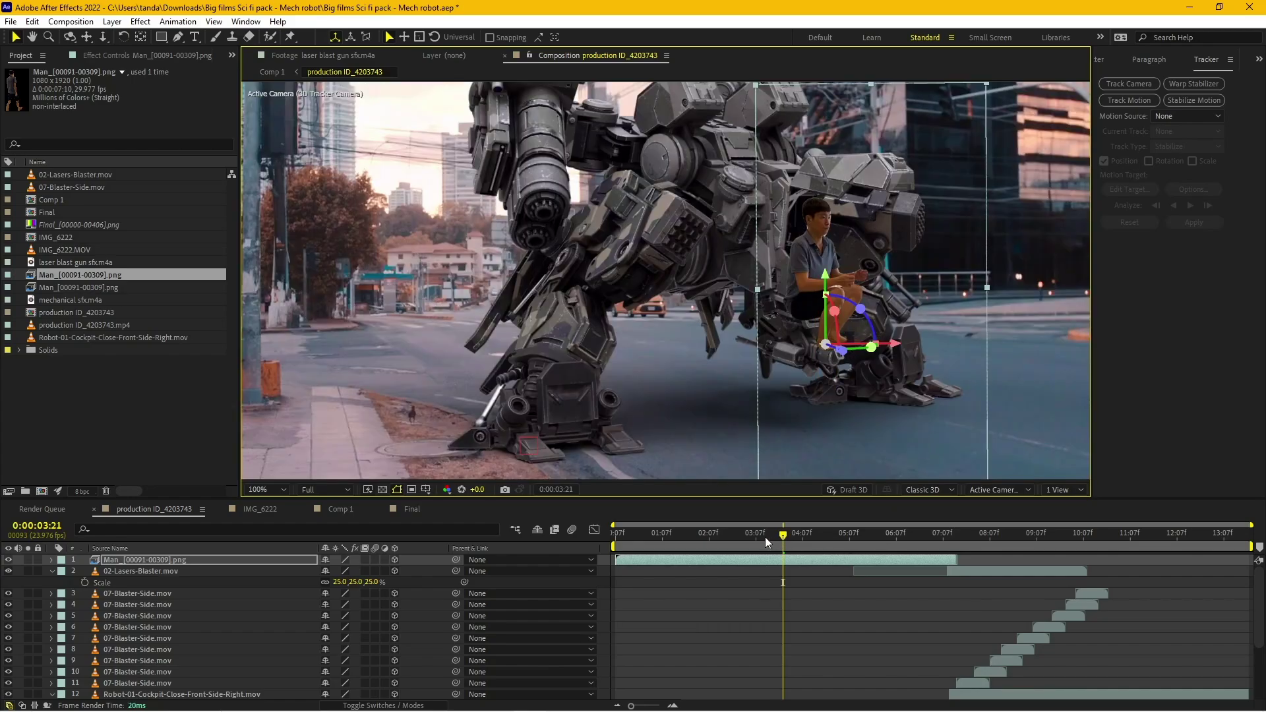
Step: Scrub the timeline to review the man walking up to the robot
mouse_move(765, 542)
mouse_down()
mouse_move(617, 547)
mouse_move(747, 563)
mouse_up()
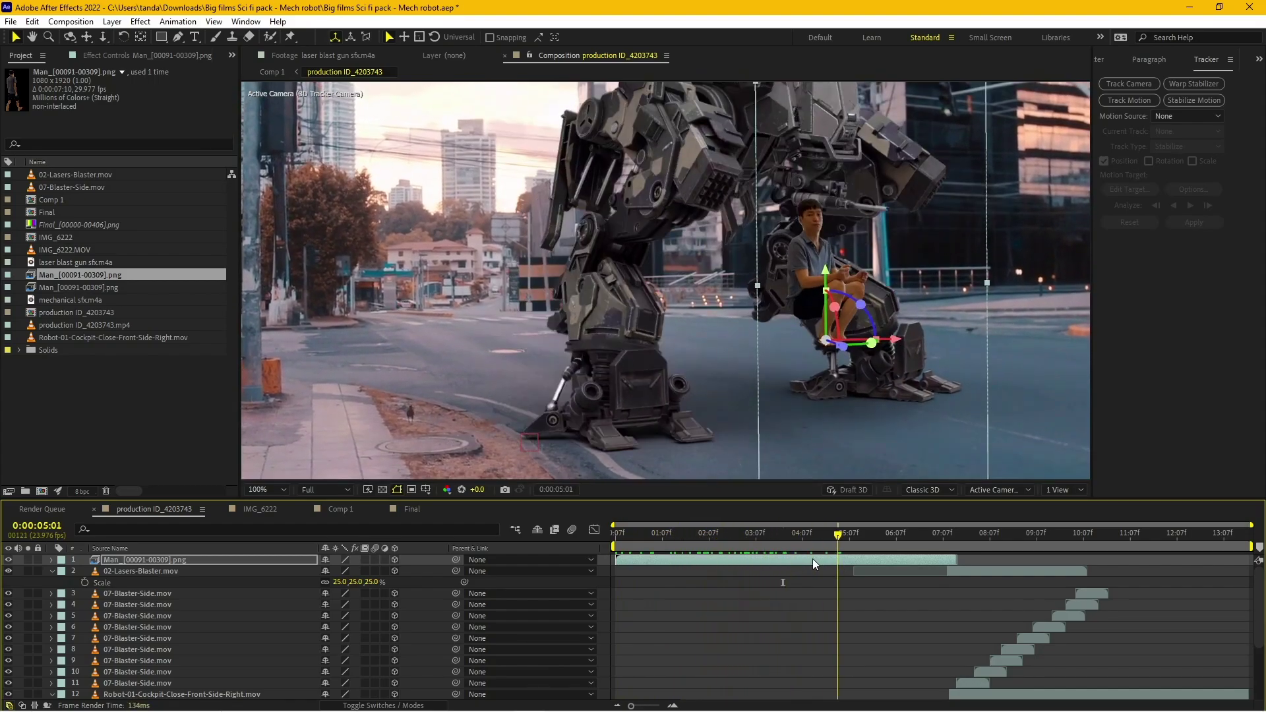
mouse_move(813, 559)
mouse_down()
mouse_move(661, 569)
mouse_move(750, 564)
mouse_up()
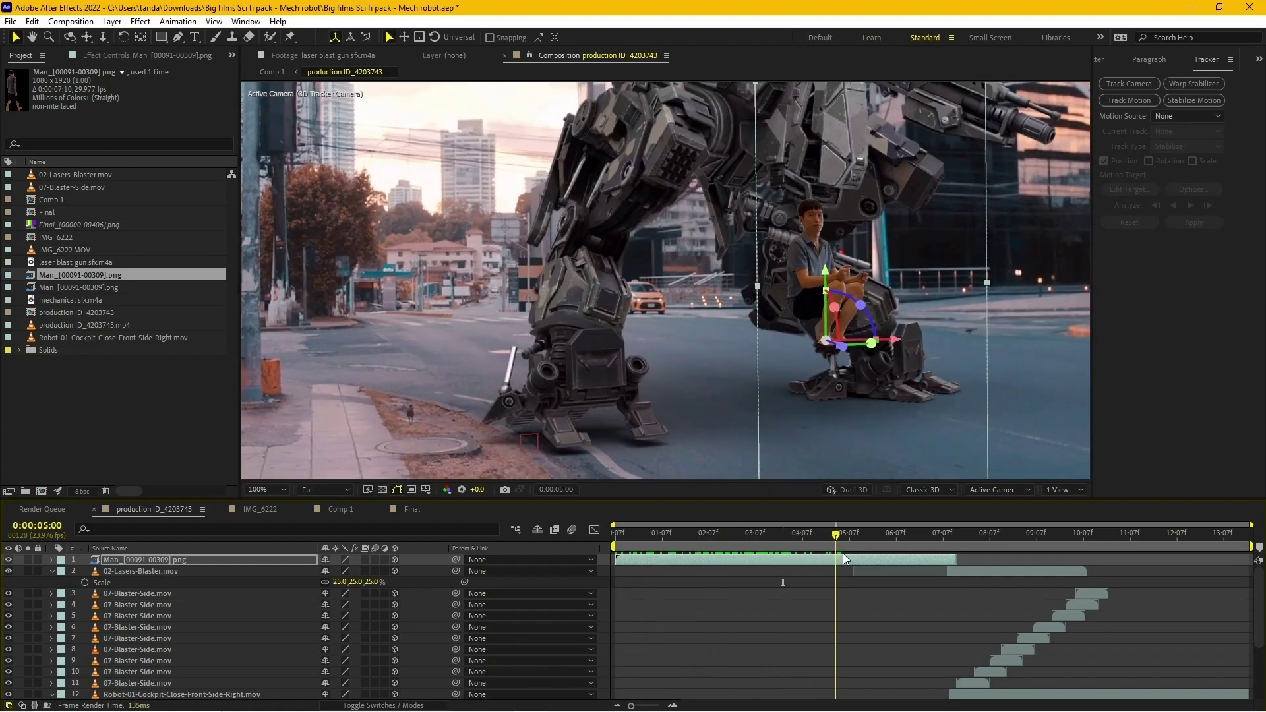
drag(752, 564, 617, 572)
Step: Create a white solid named Mask, make it 3D, and push it back in depth
key(ctrl+y)
text(Mask)
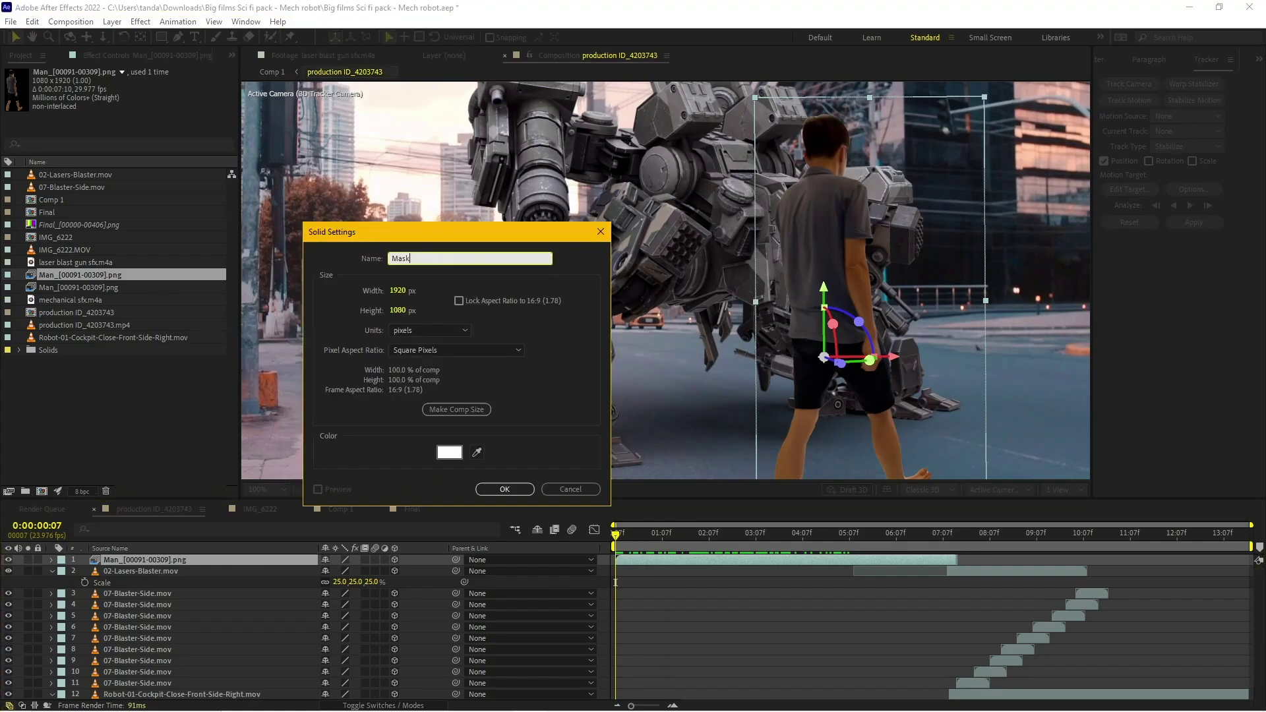
key(Return)
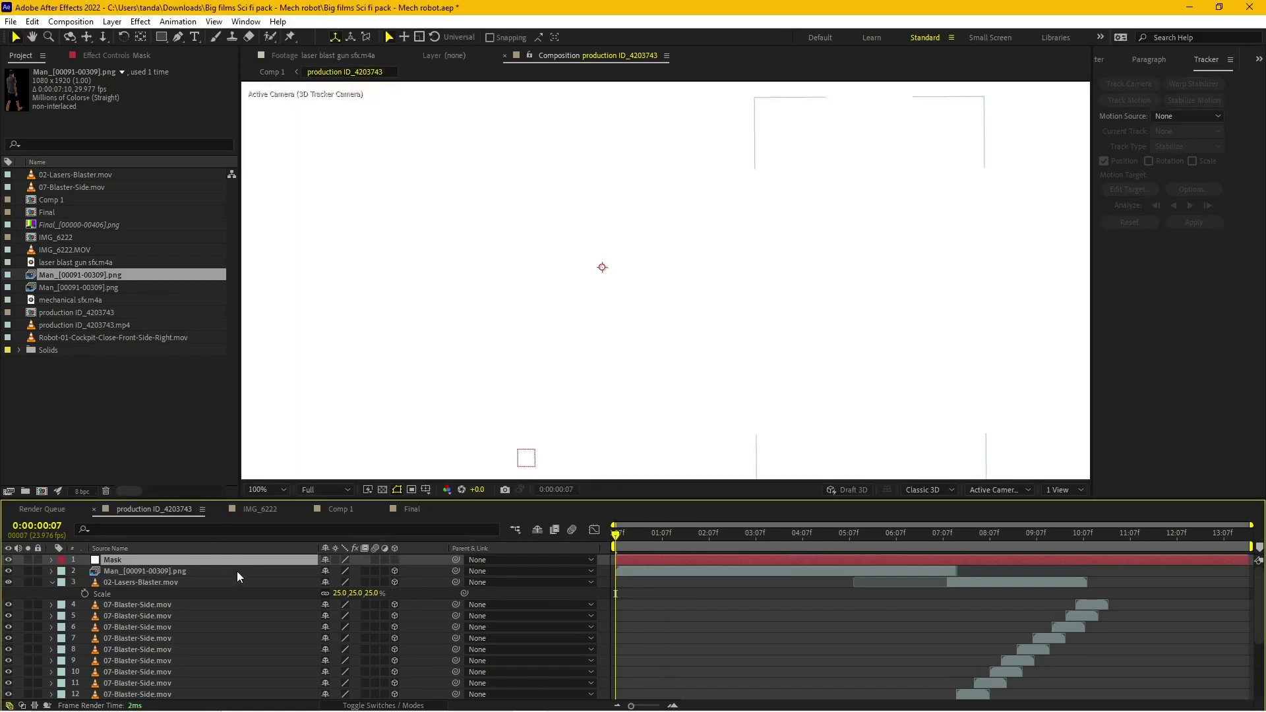
click(393, 560)
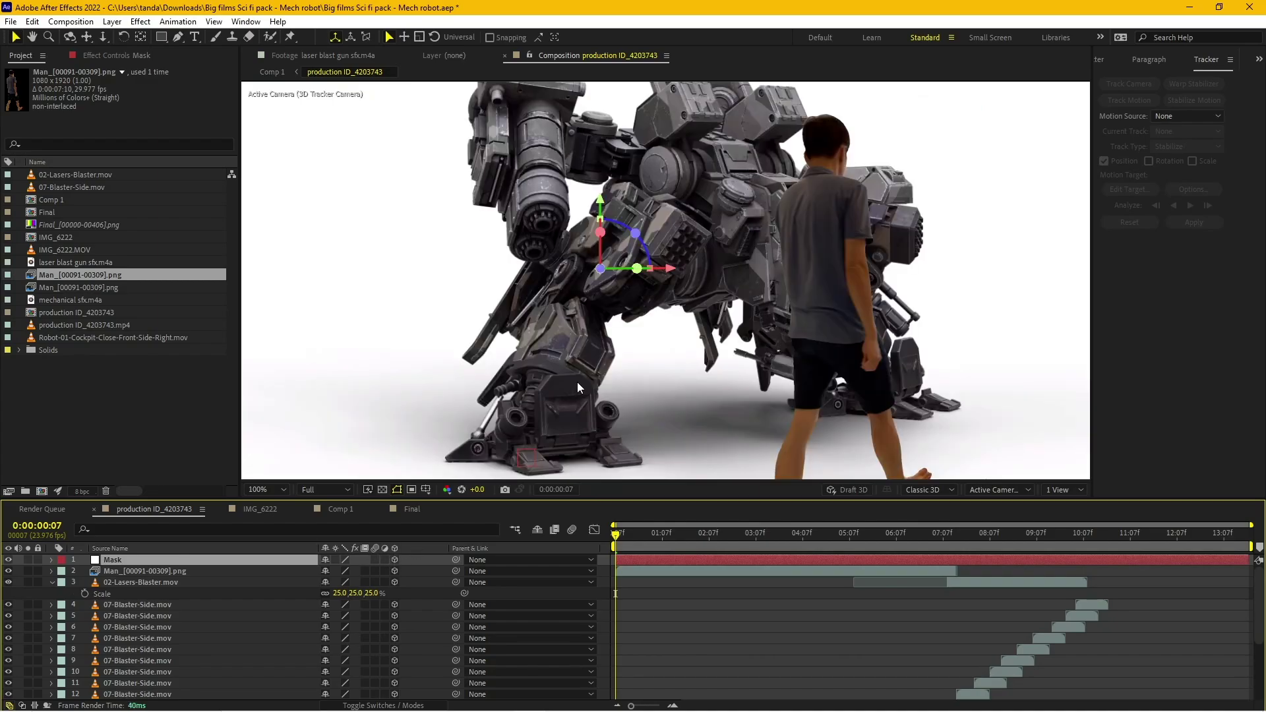
scroll(576, 381, down, 2)
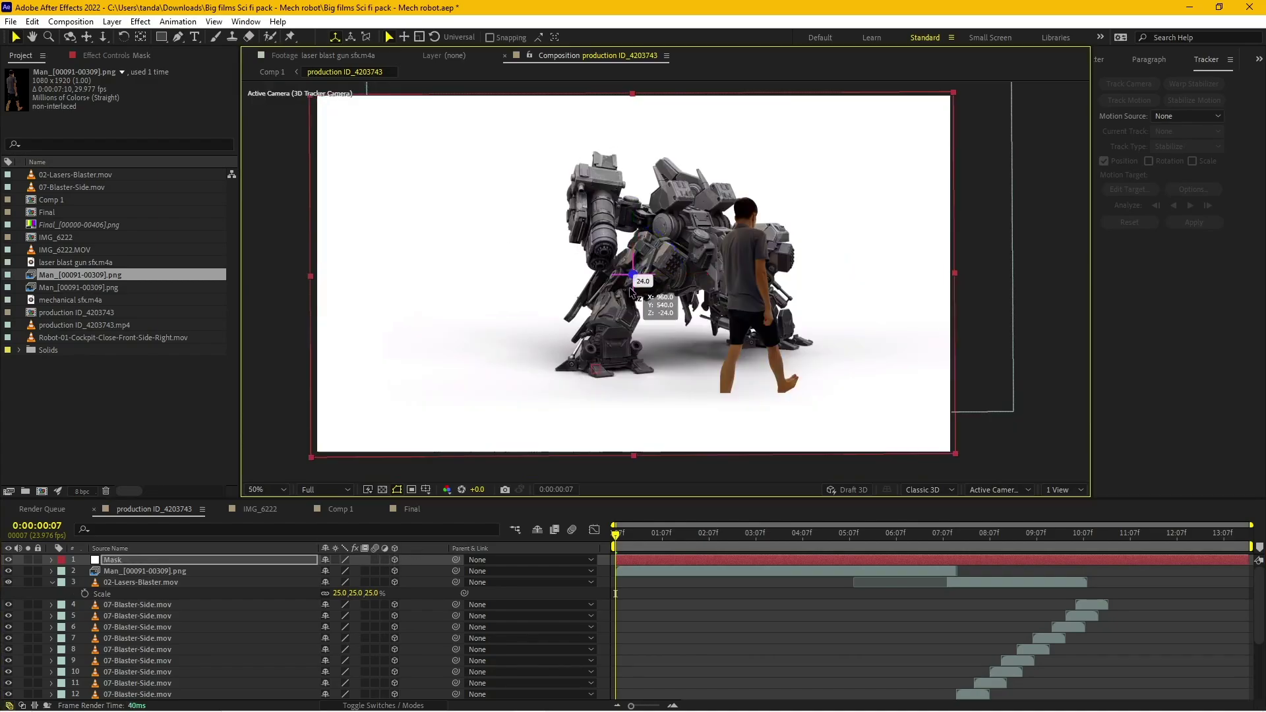
drag(631, 277, 630, 423)
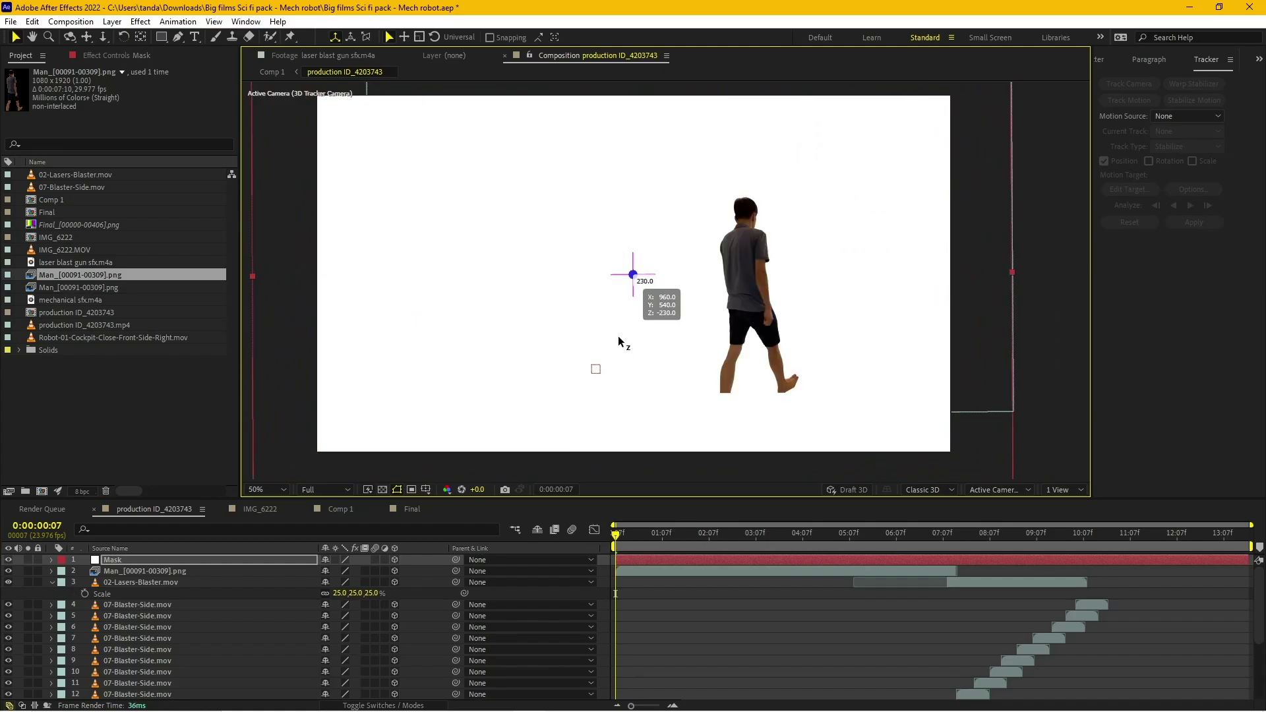
drag(630, 424, 625, 401)
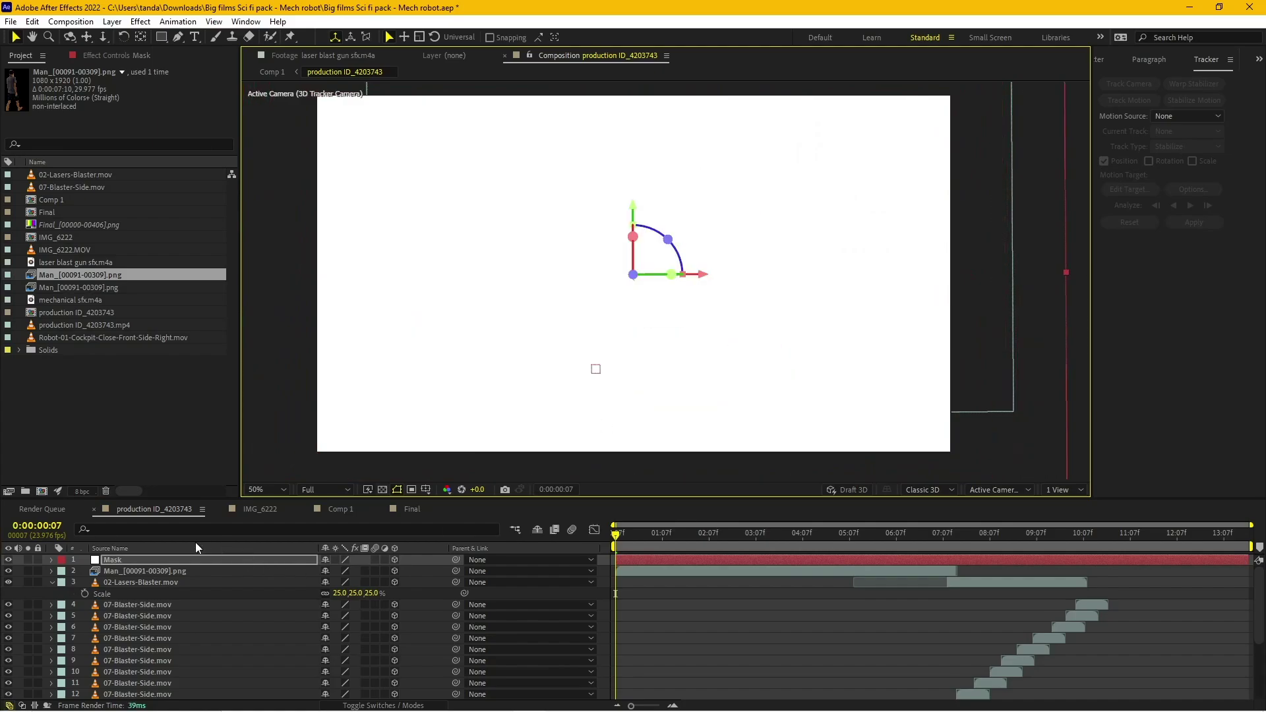
Step: Hide the Mask and Man layers and go to 0:00:03:09 to see the robot alone
click(147, 560)
click(9, 560)
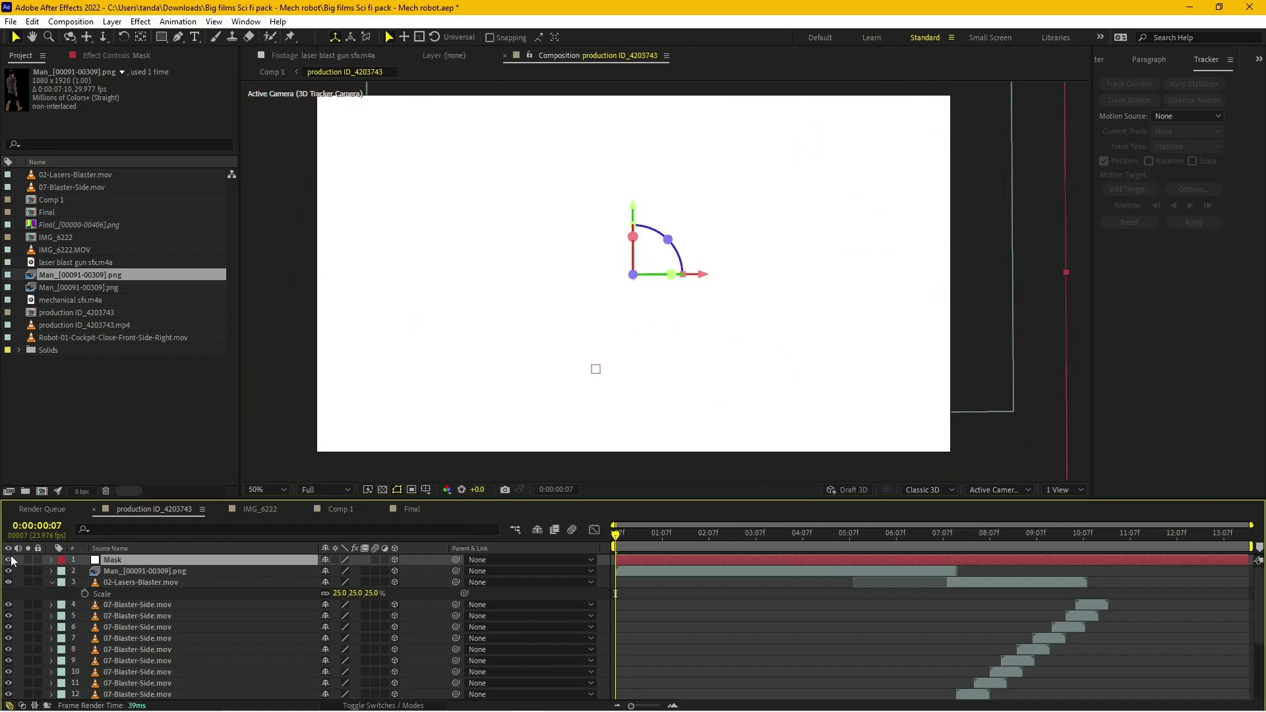
key(period)
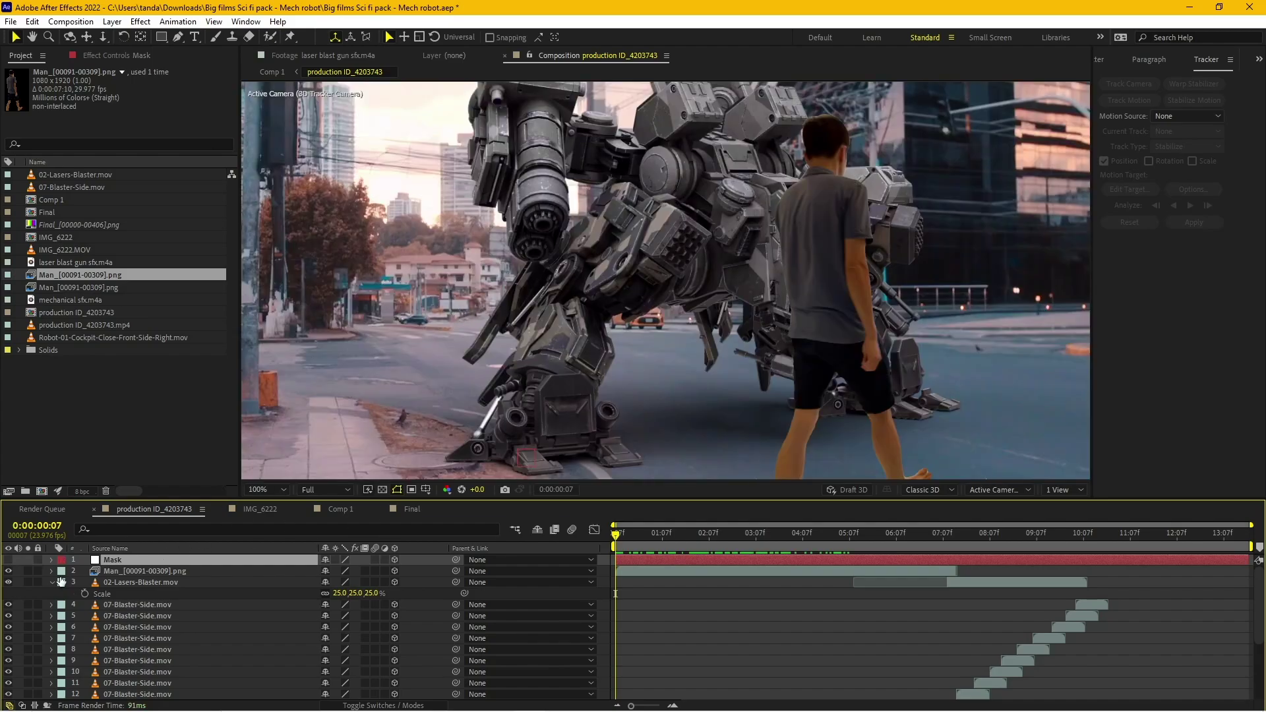
click(9, 571)
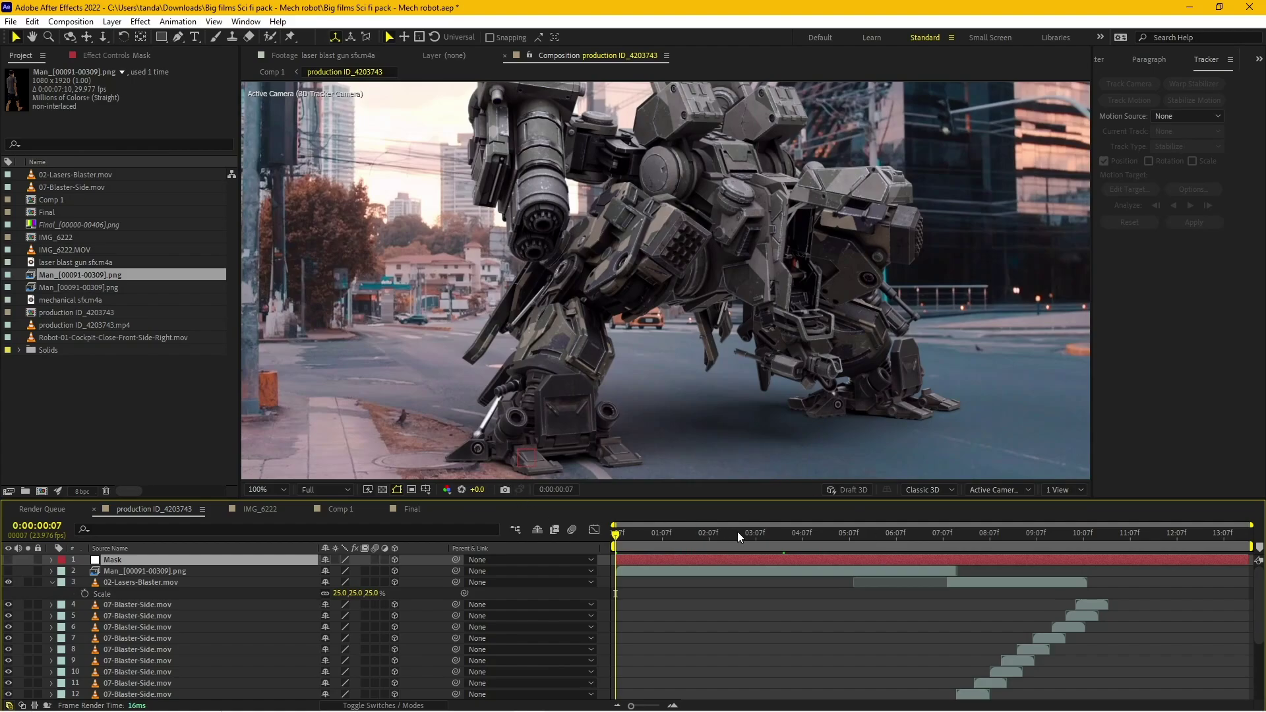
click(759, 533)
click(178, 37)
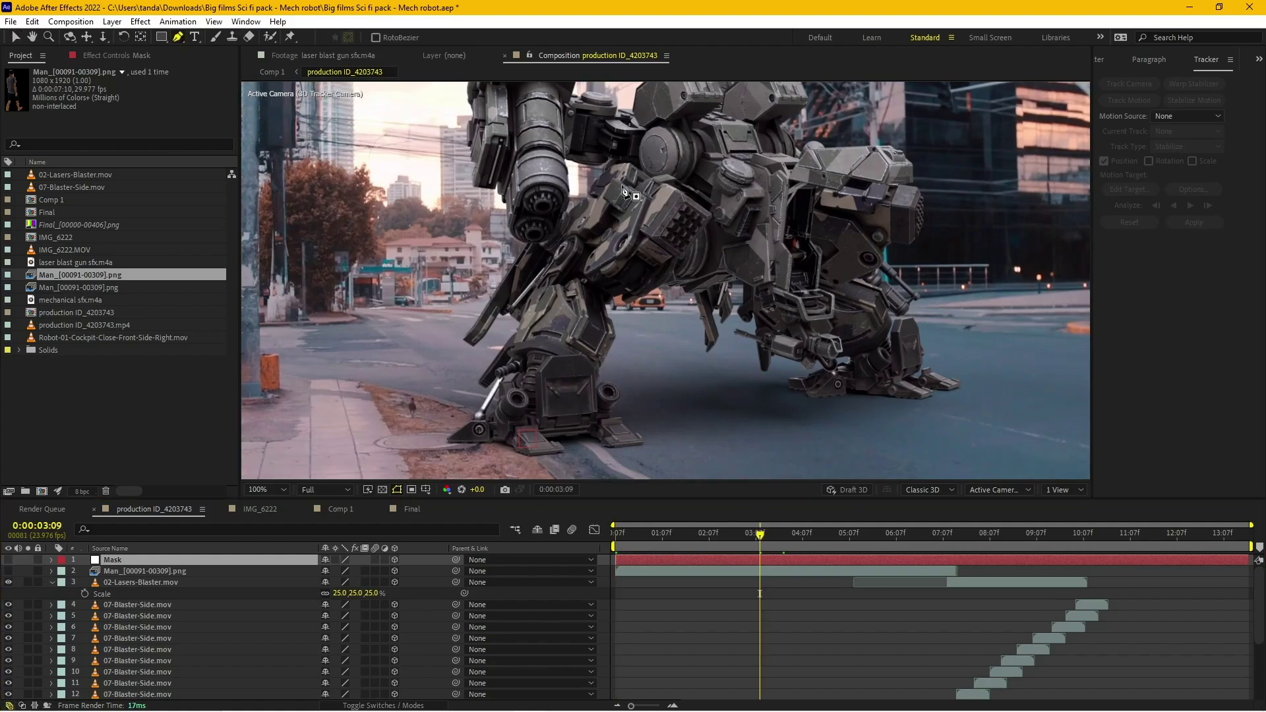
scroll(486, 219, up, 1)
scroll(486, 220, up, 1)
scroll(506, 219, up, 1)
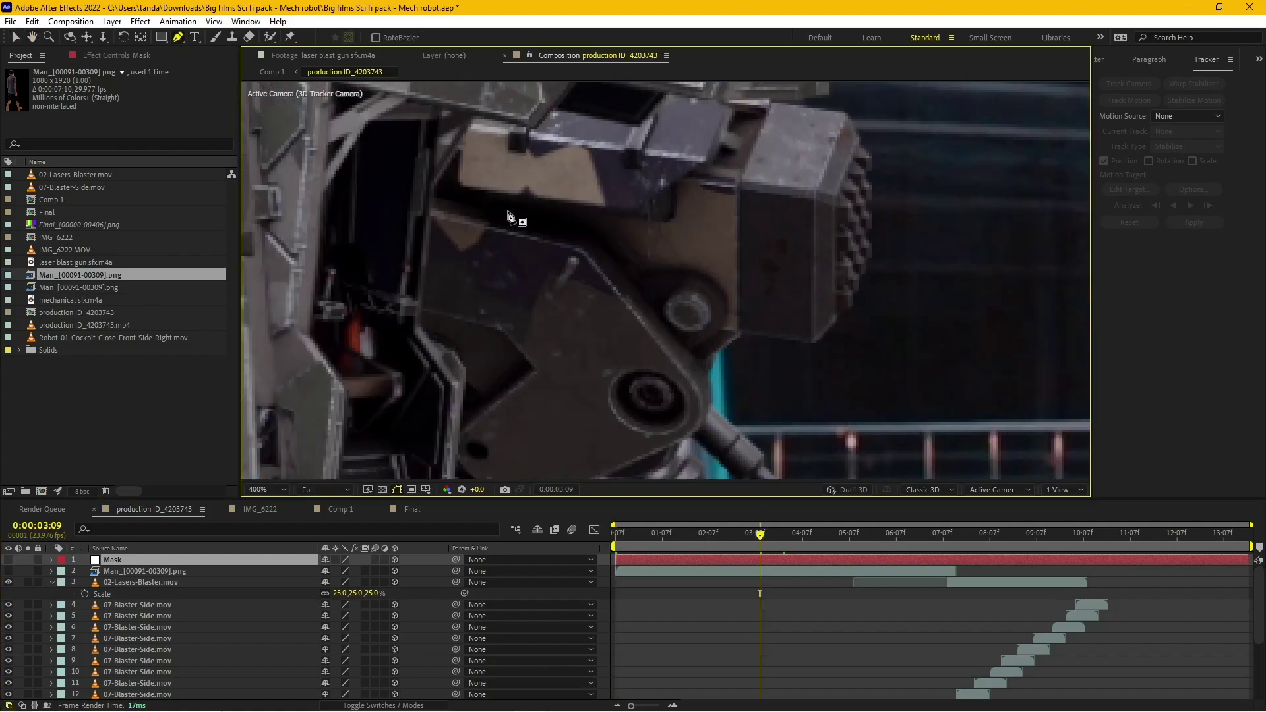
Step: Start a mask path on the Mask solid with points along the cockpit edge
click(366, 120)
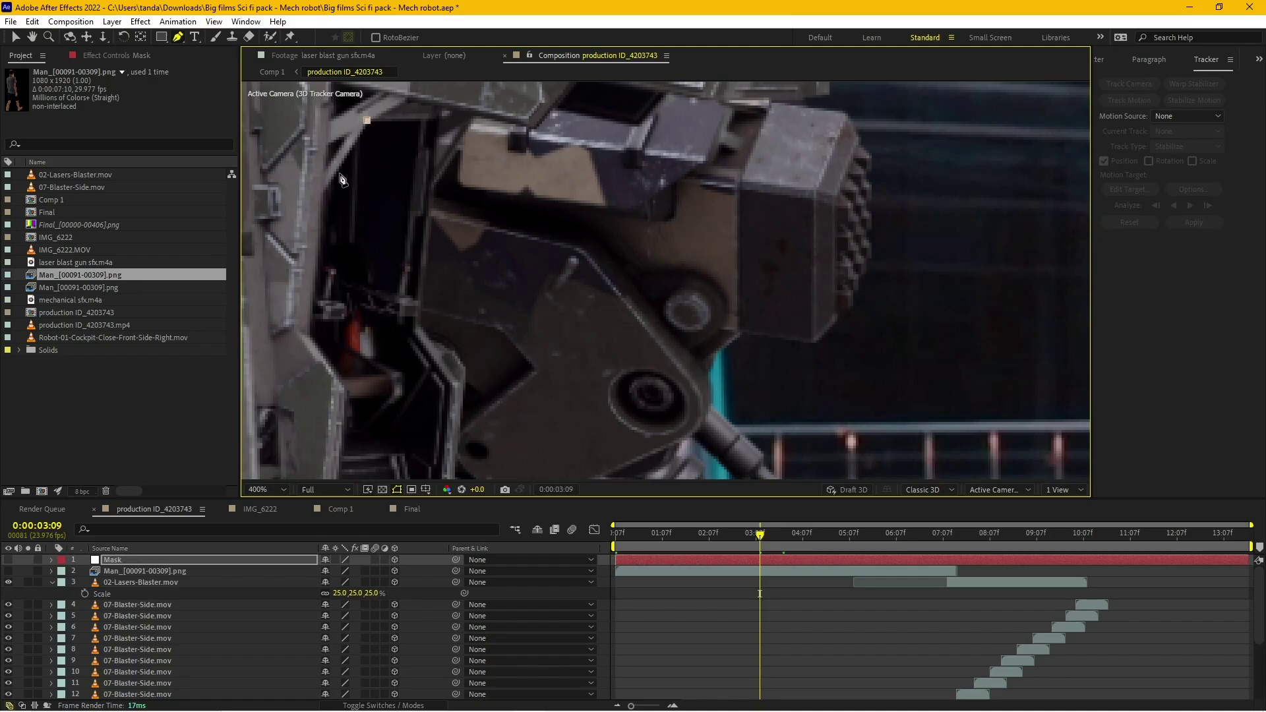
click(309, 334)
drag(345, 394, 411, 236)
click(408, 229)
click(394, 379)
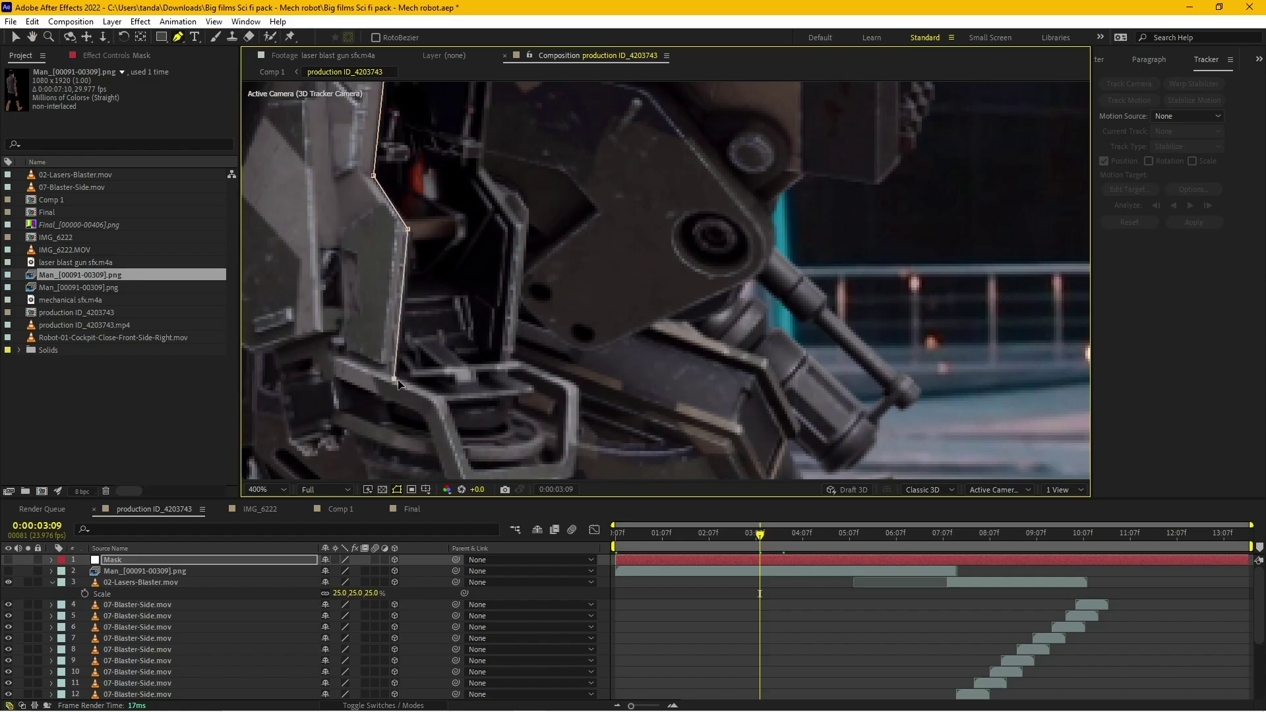
Step: Continue the outline around the robot's legs and back, closing the path
scroll(472, 470, down, 2)
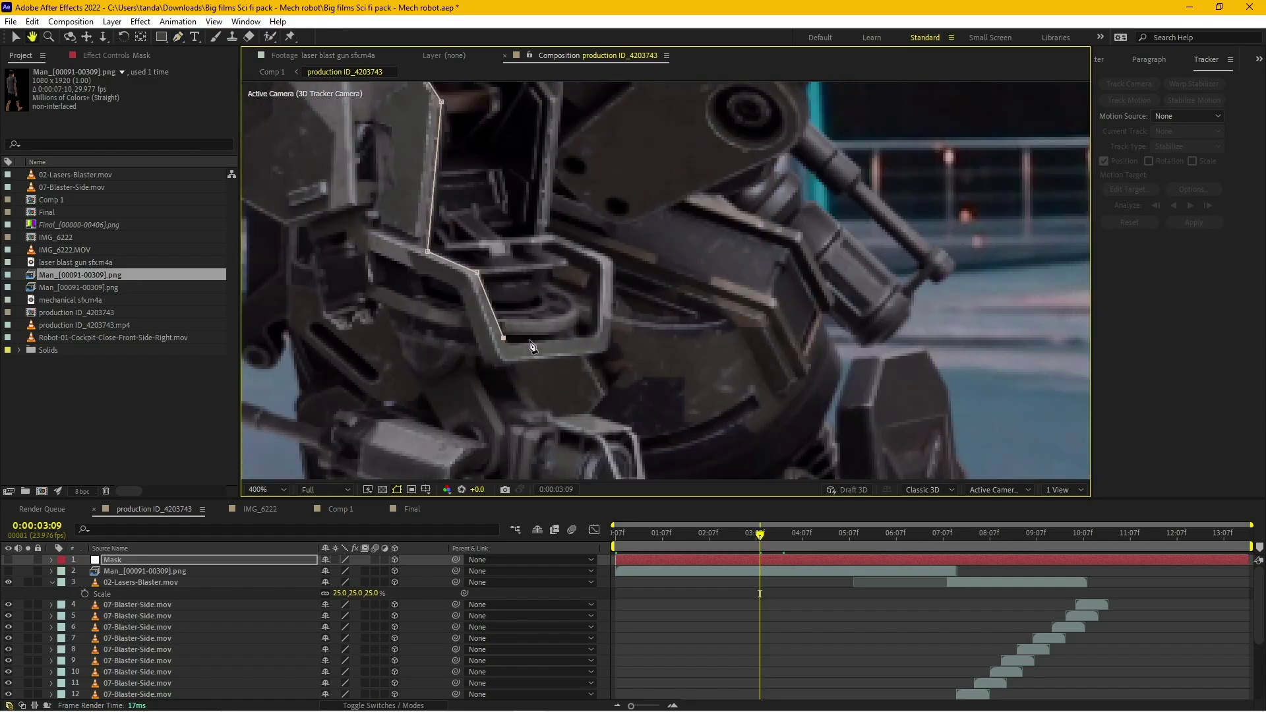
drag(343, 461, 462, 422)
click(338, 428)
scroll(337, 430, down, 1)
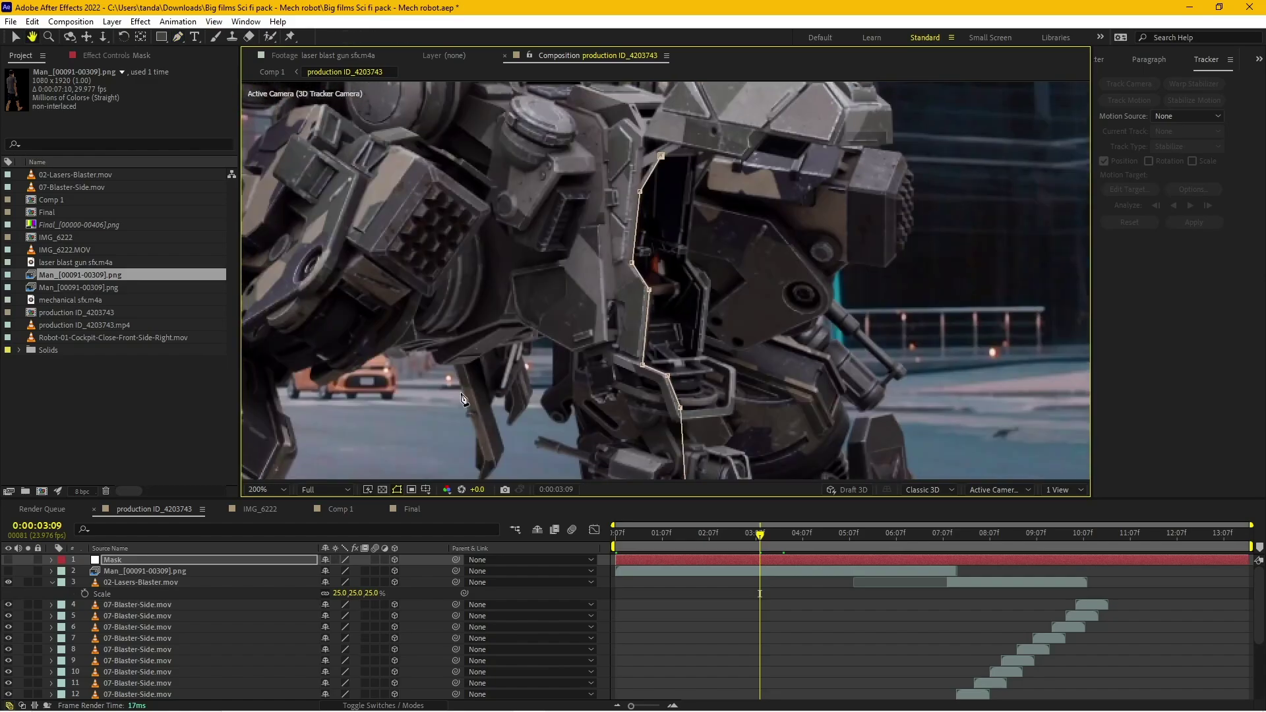
drag(395, 396, 607, 370)
click(442, 300)
click(490, 165)
click(640, 134)
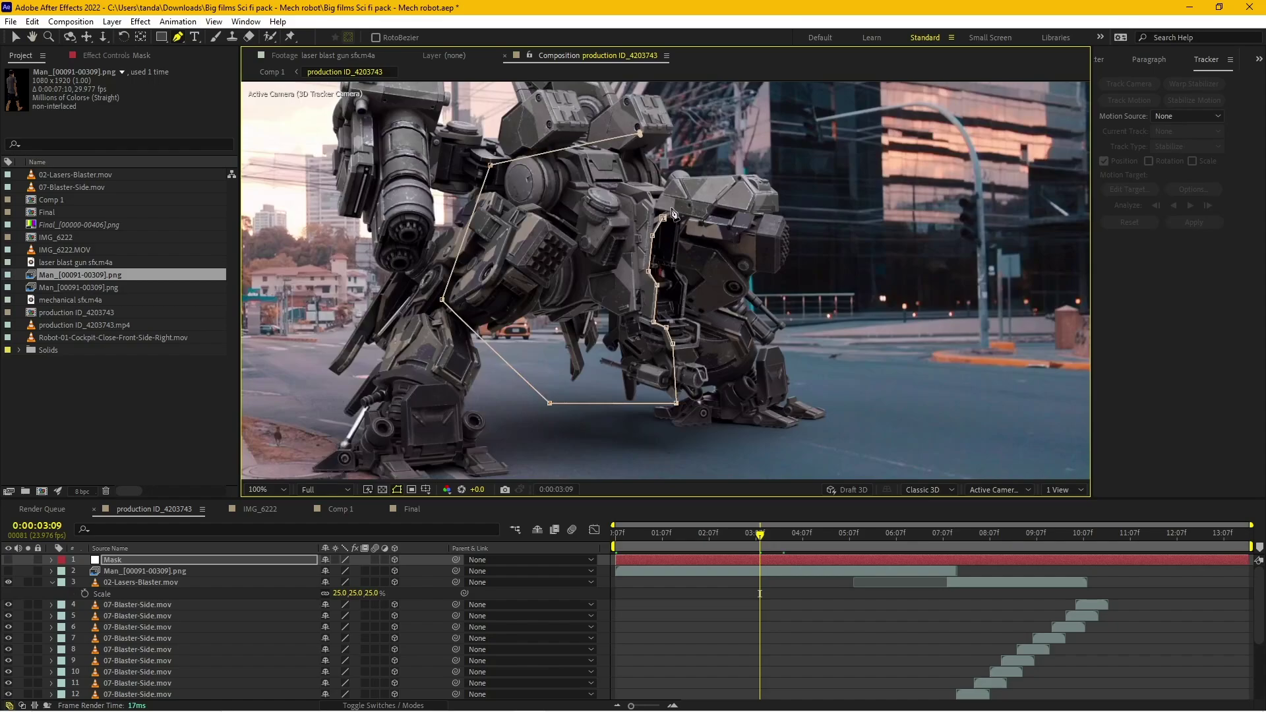
click(664, 218)
Step: Add a point to refine the mask edge and check it against later frames
scroll(666, 227, up, 1)
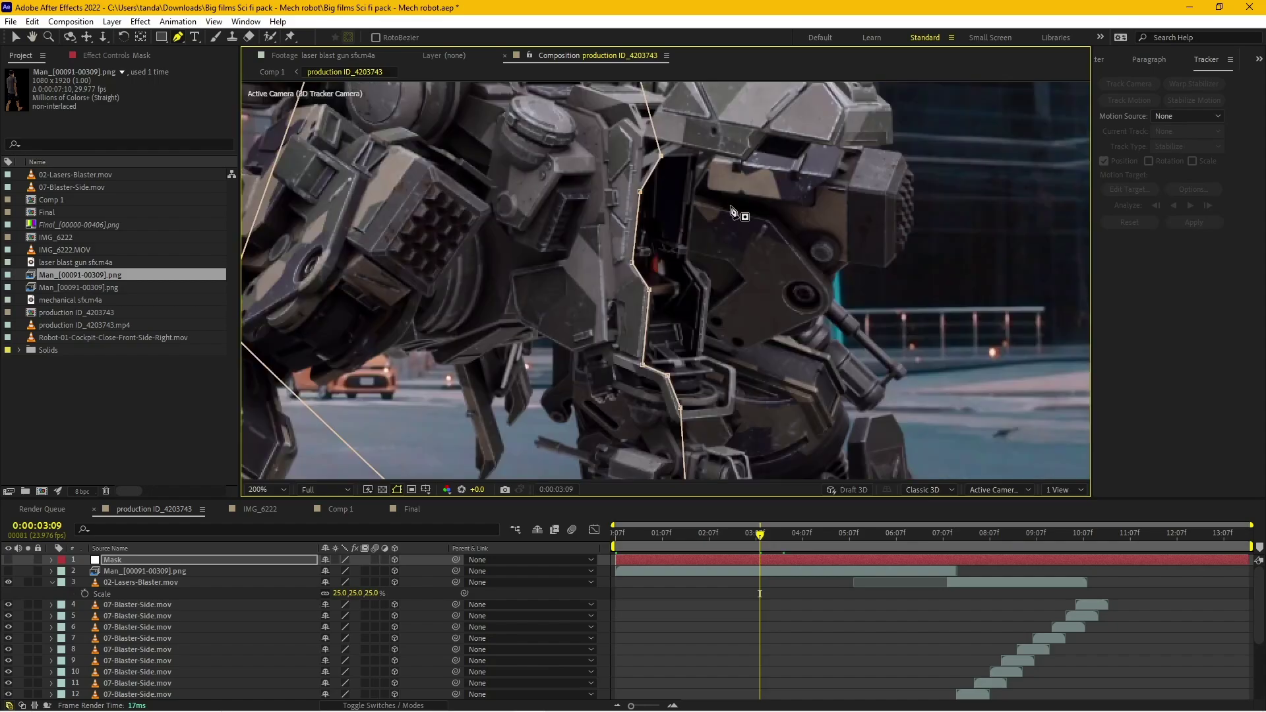
scroll(653, 264, up, 1)
scroll(640, 299, up, 1)
scroll(659, 290, down, 1)
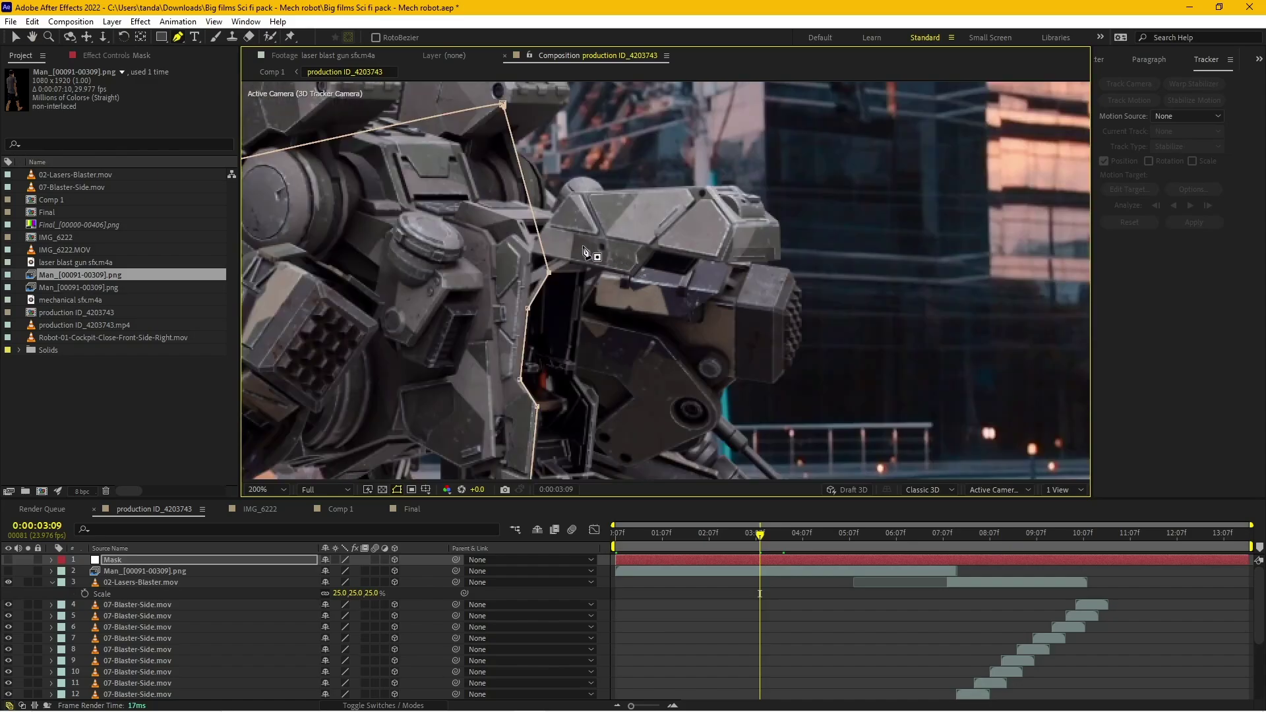
click(525, 254)
drag(800, 532, 774, 525)
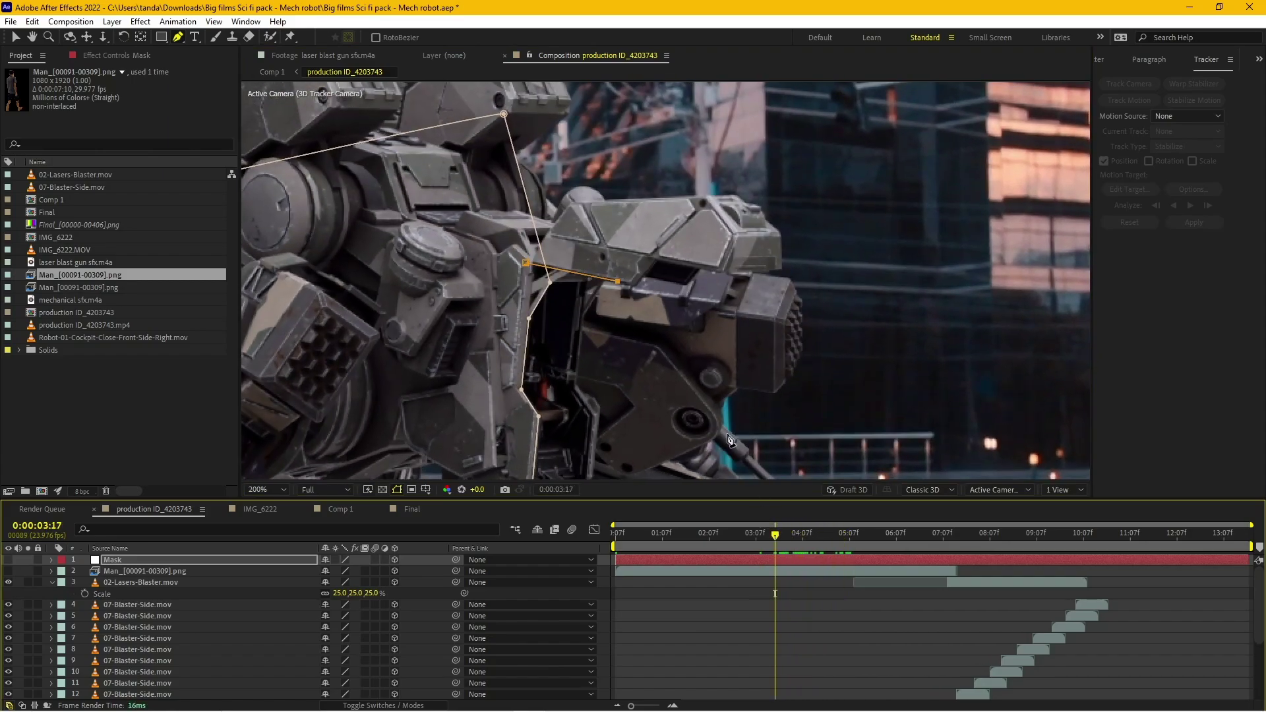
Step: At 0:00:03:09, trace a second mask along the robot's arm outline
click(633, 287)
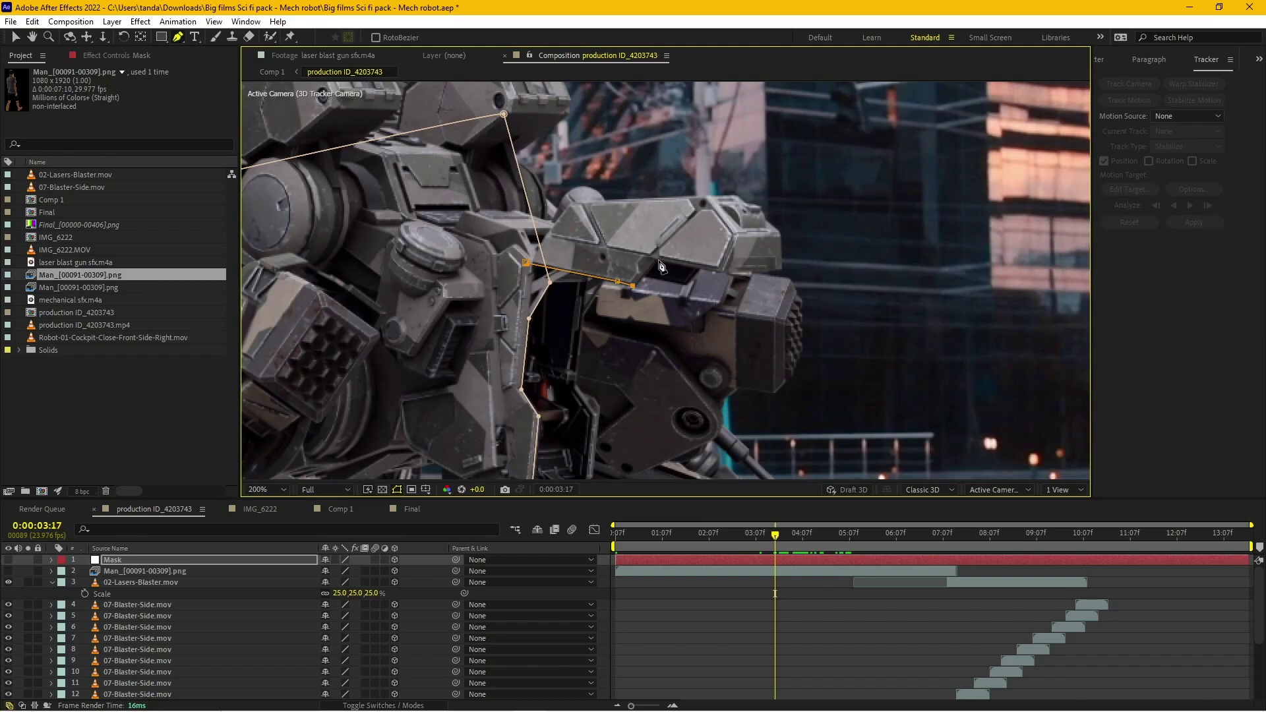
key(j)
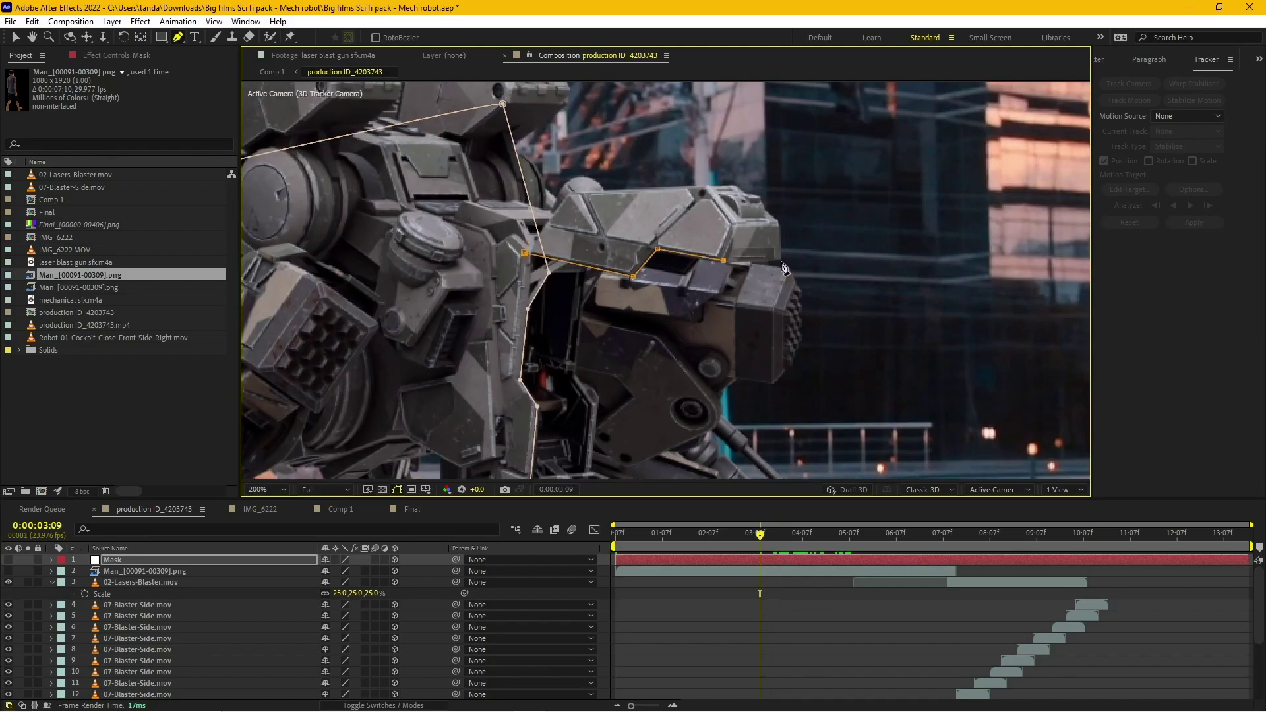
click(909, 206)
scroll(877, 211, up, 5)
click(845, 215)
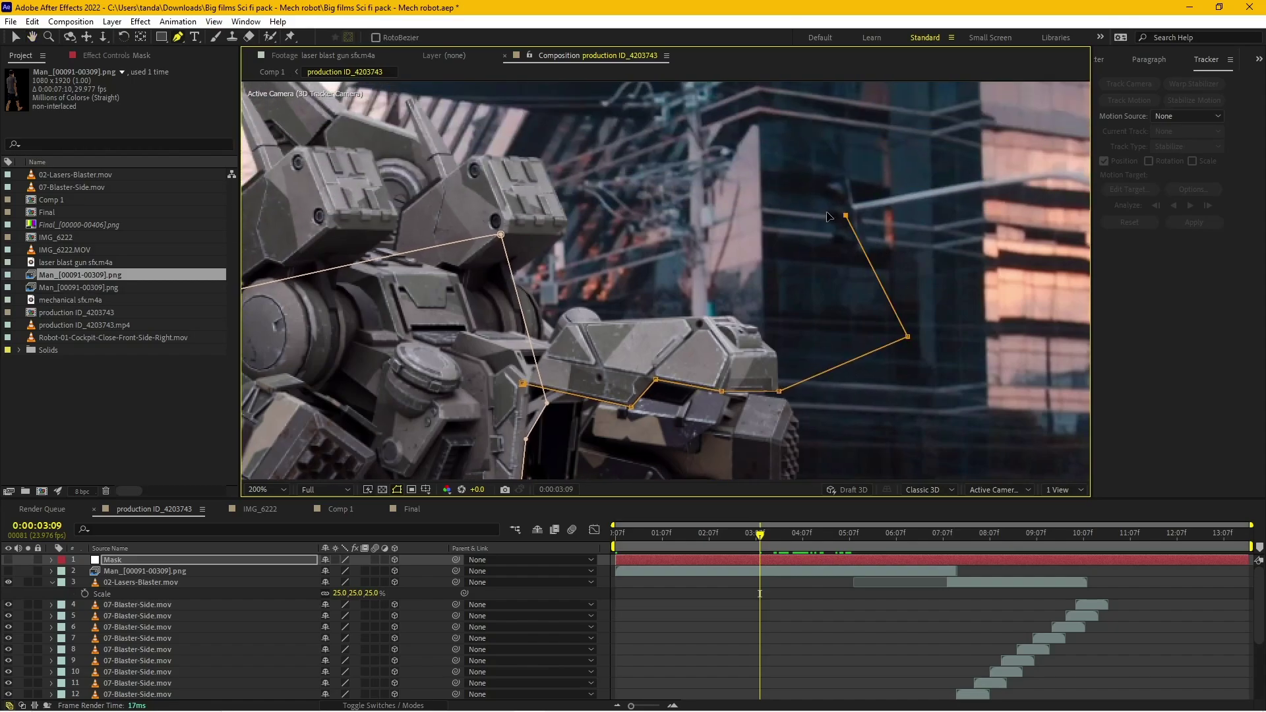
click(501, 175)
click(467, 349)
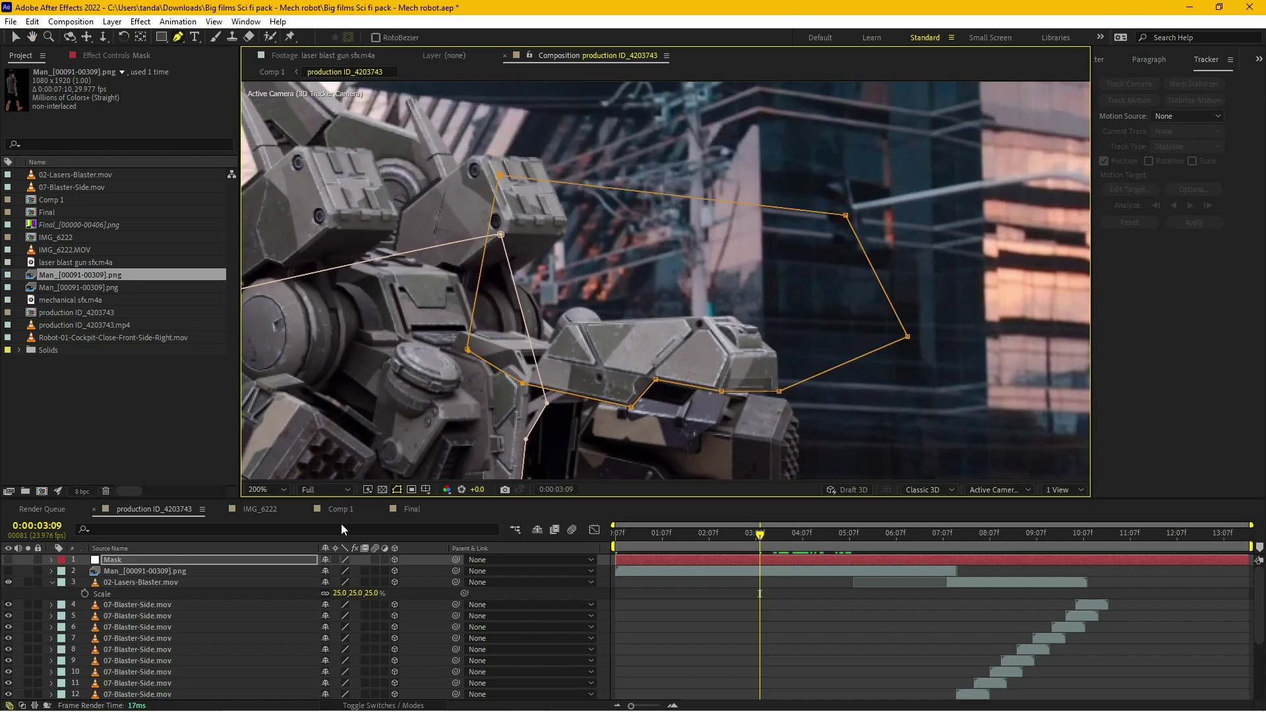
Step: Start Mask Path keyframes on both masks at 3:09, then move to 4:11
click(136, 560)
key(m)
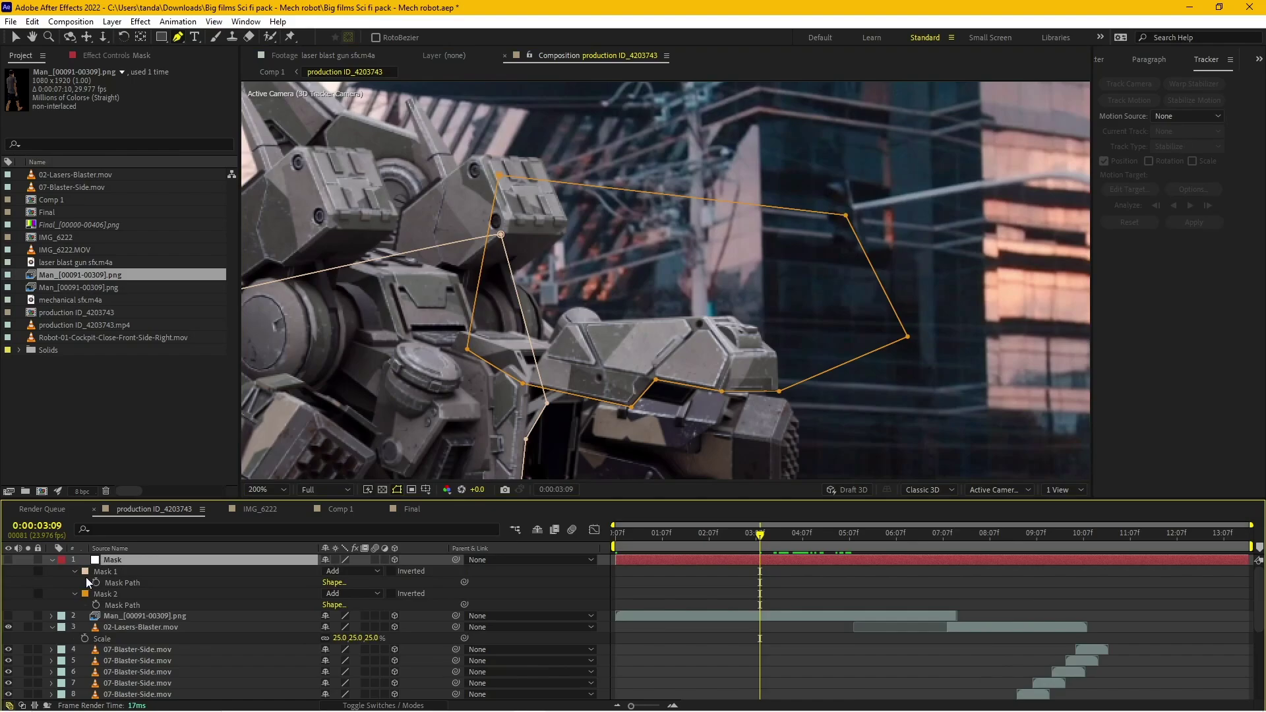
click(96, 582)
click(97, 604)
drag(760, 532, 810, 533)
key(h)
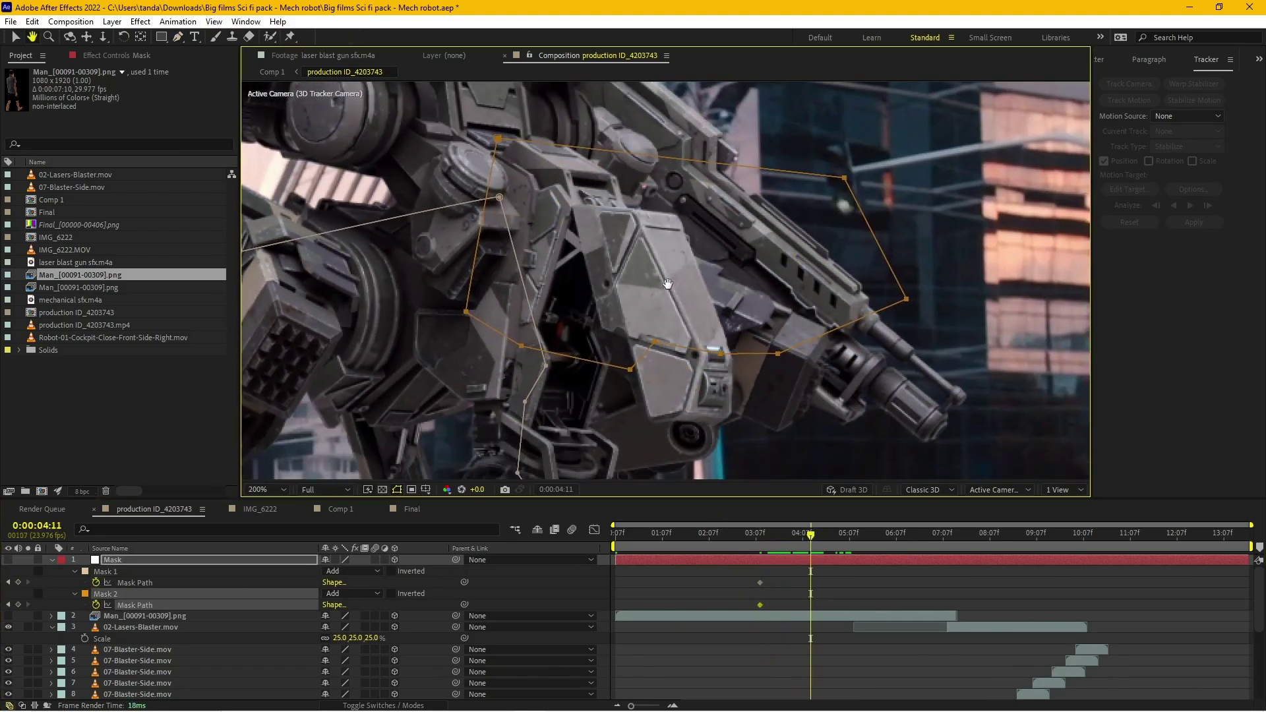
Step: At 4:11, rotate and reshape Mask 2 onto the arm and shift Mask 1 up onto the cockpit
key(v)
double_click(665, 339)
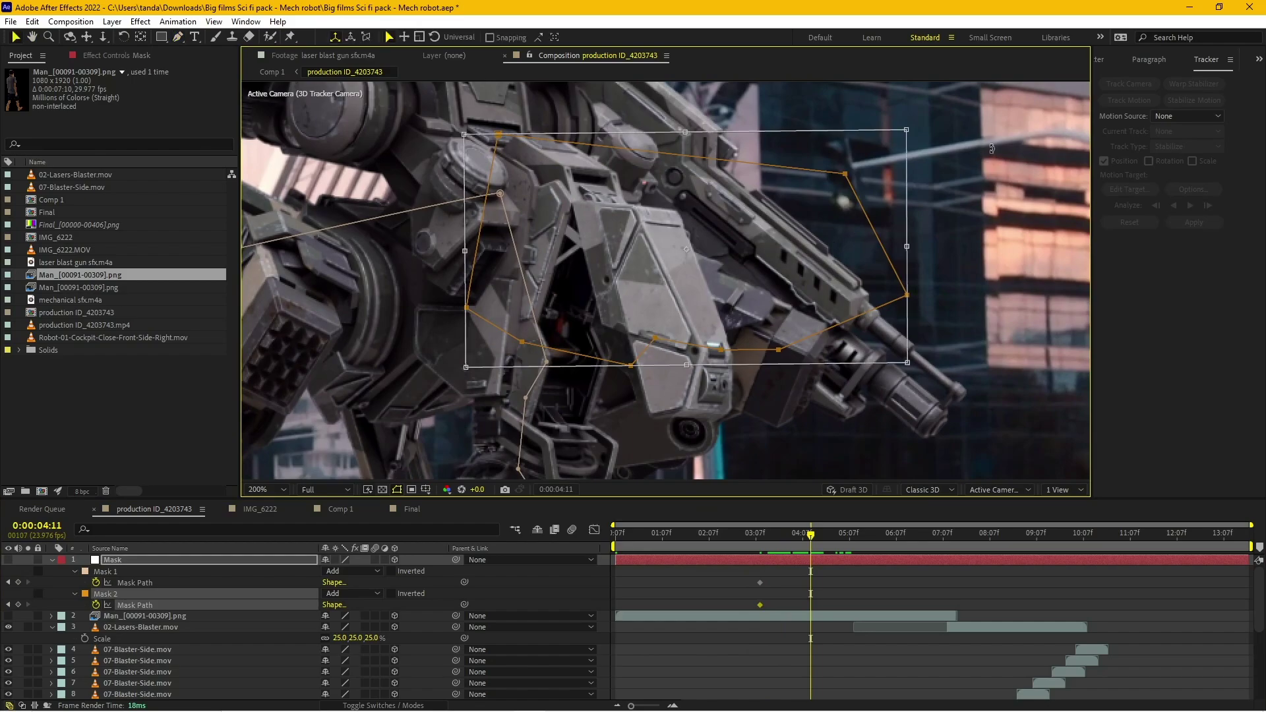
drag(992, 149, 889, 410)
drag(713, 314, 791, 305)
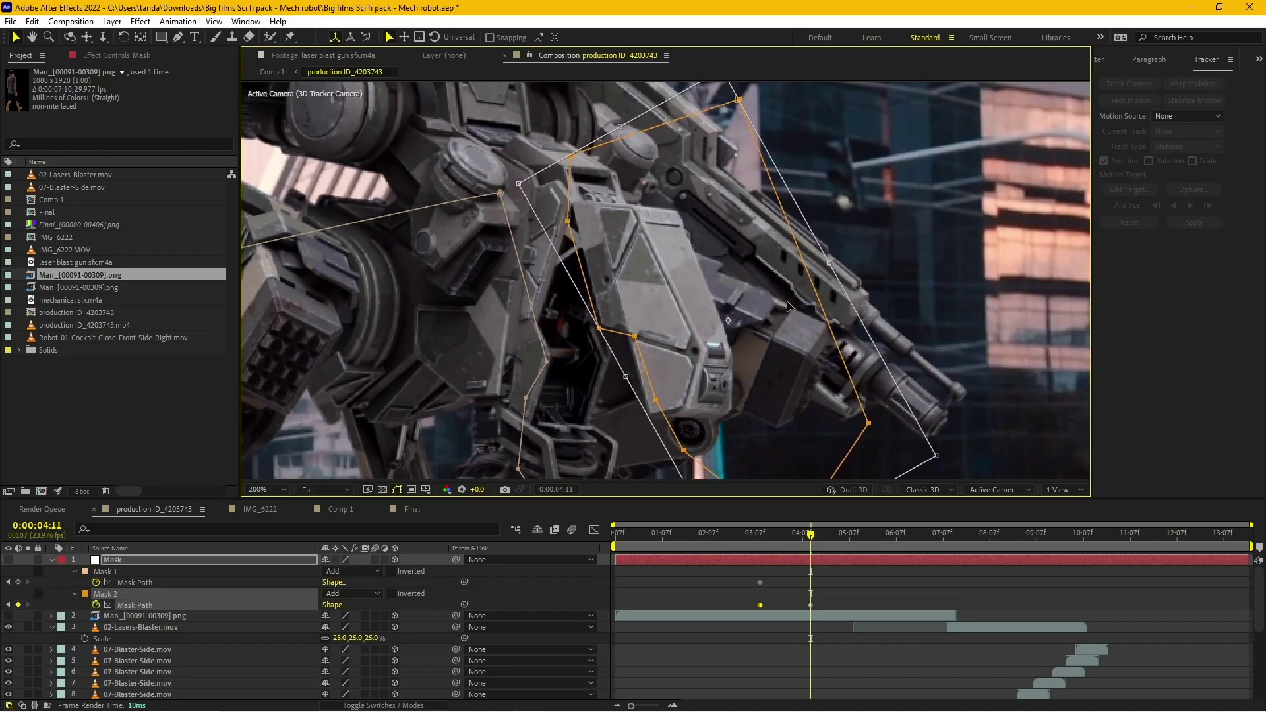
scroll(777, 366, down, 3)
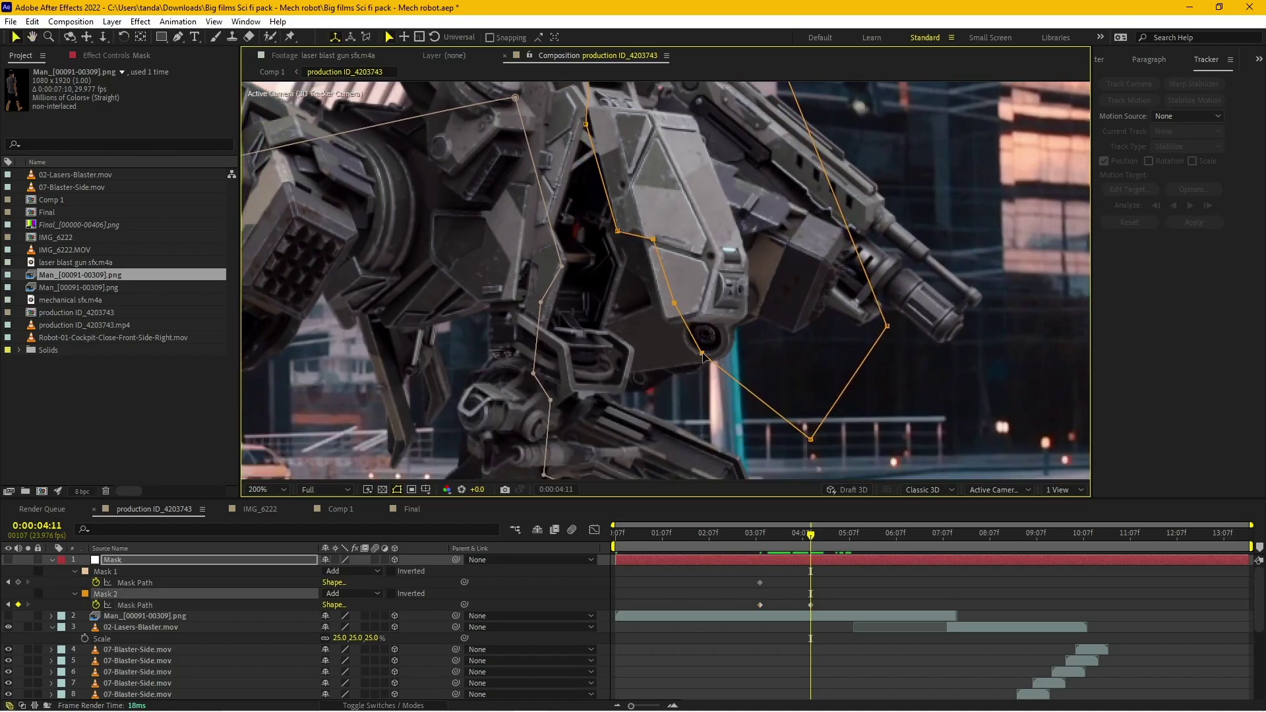
drag(704, 358, 696, 363)
mouse_move(666, 308)
mouse_down()
mouse_move(666, 324)
mouse_move(732, 326)
mouse_up()
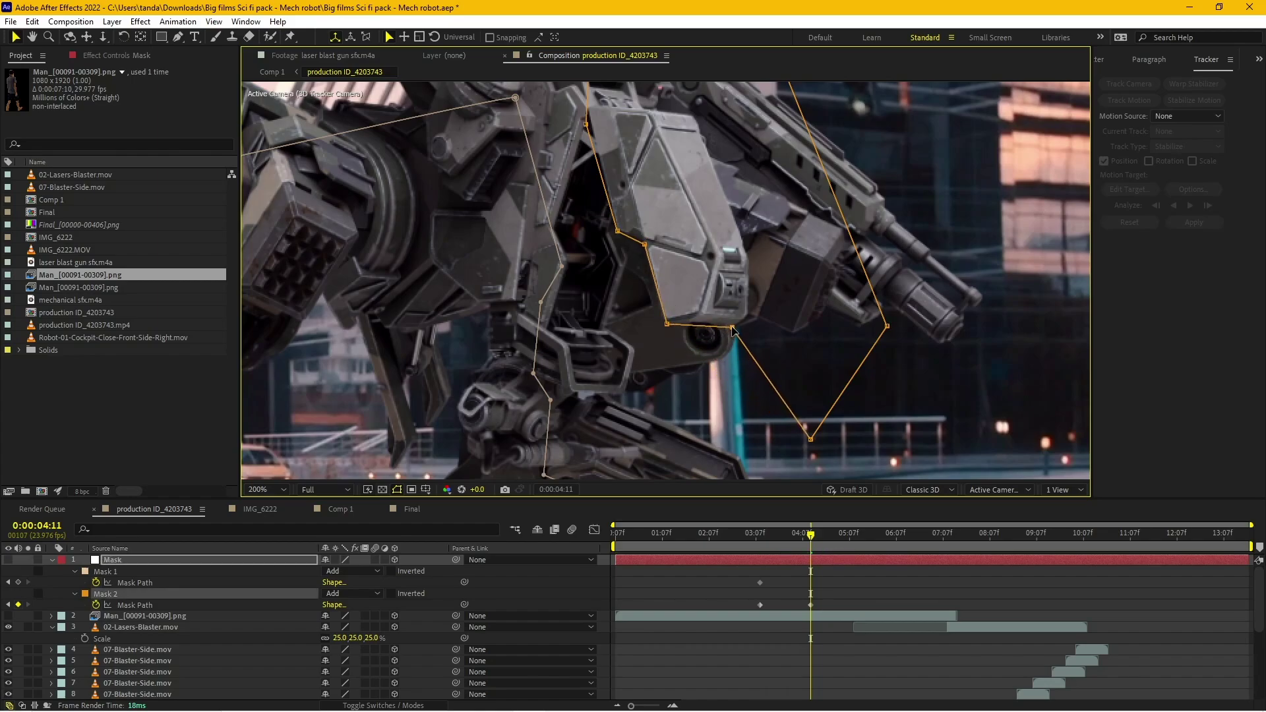
click(561, 271)
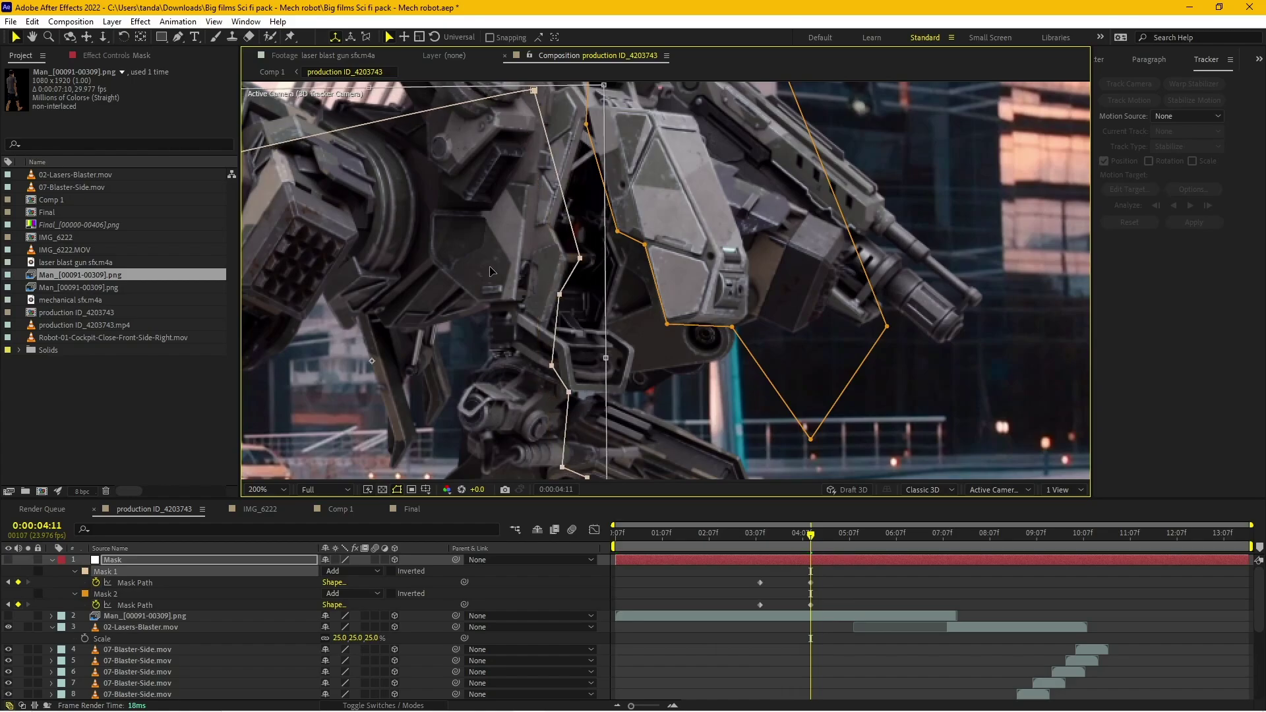
mouse_move(485, 265)
mouse_down()
mouse_move(499, 155)
mouse_move(525, 180)
mouse_move(570, 172)
mouse_up()
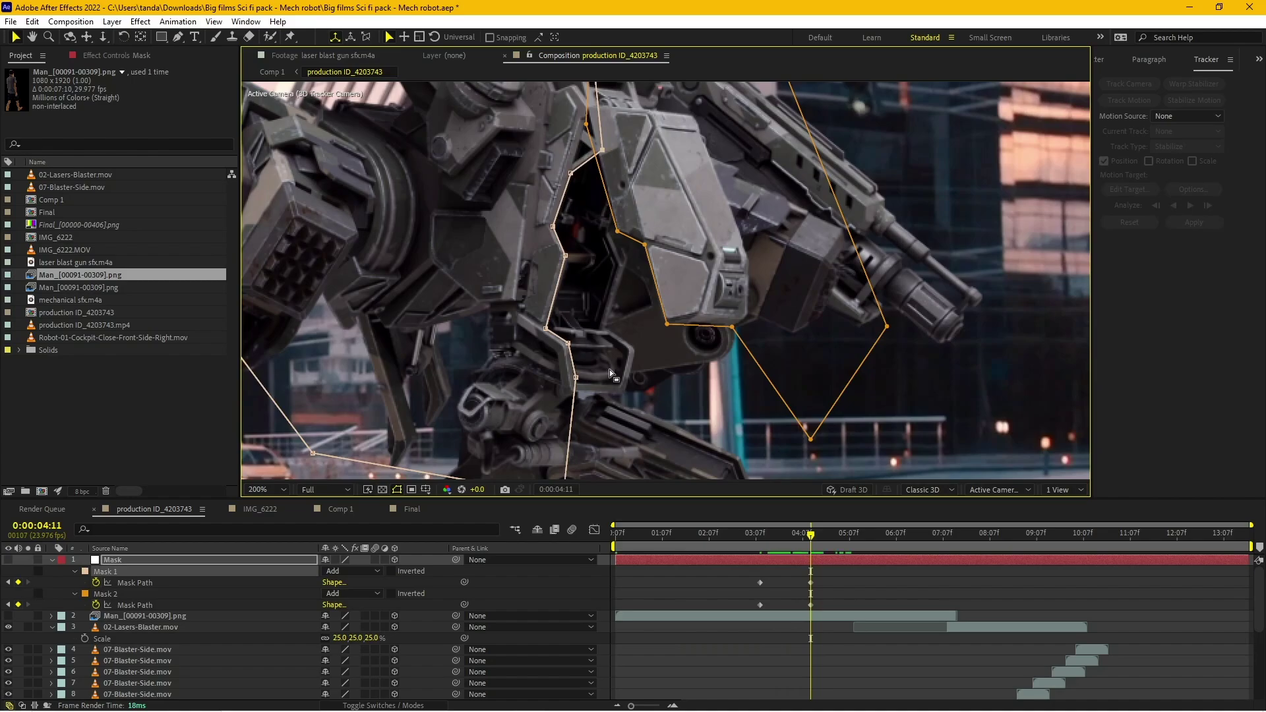
Step: Undo an accidental Mask layer deletion, then scrub to check the mask tracking
key(comma)
click(180, 560)
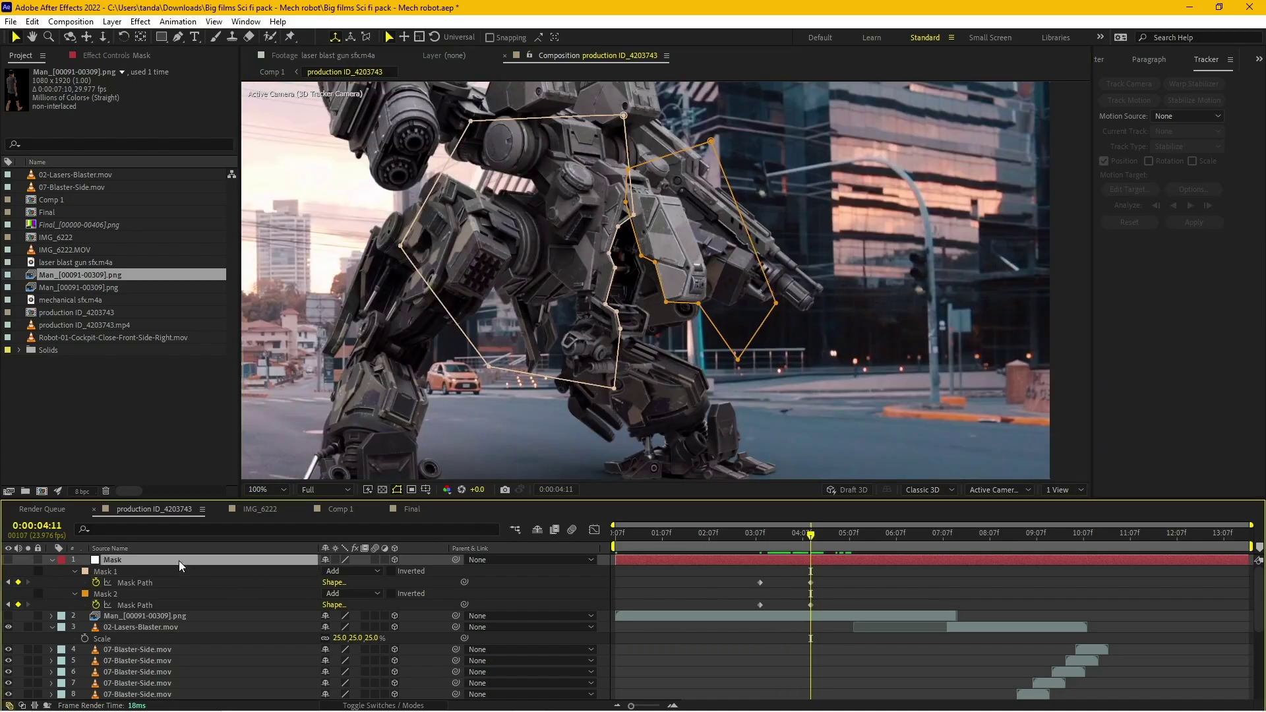
key(Delete)
key(ctrl+z)
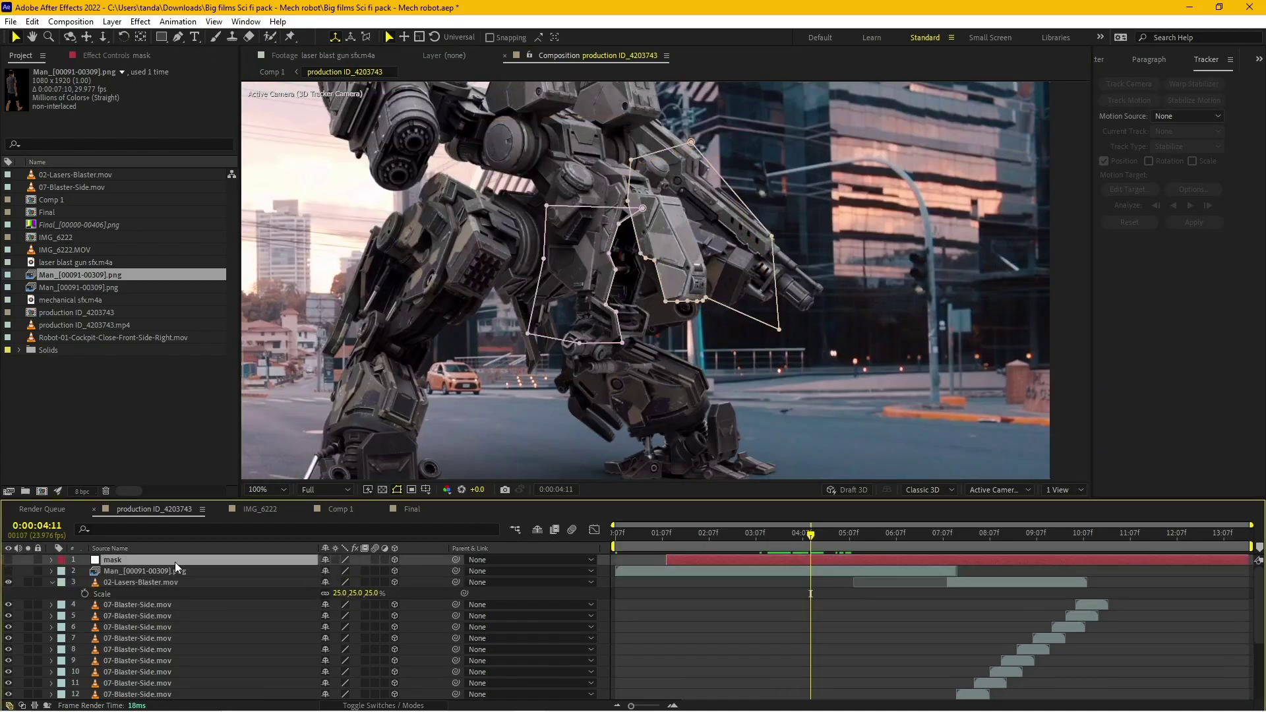
key(period)
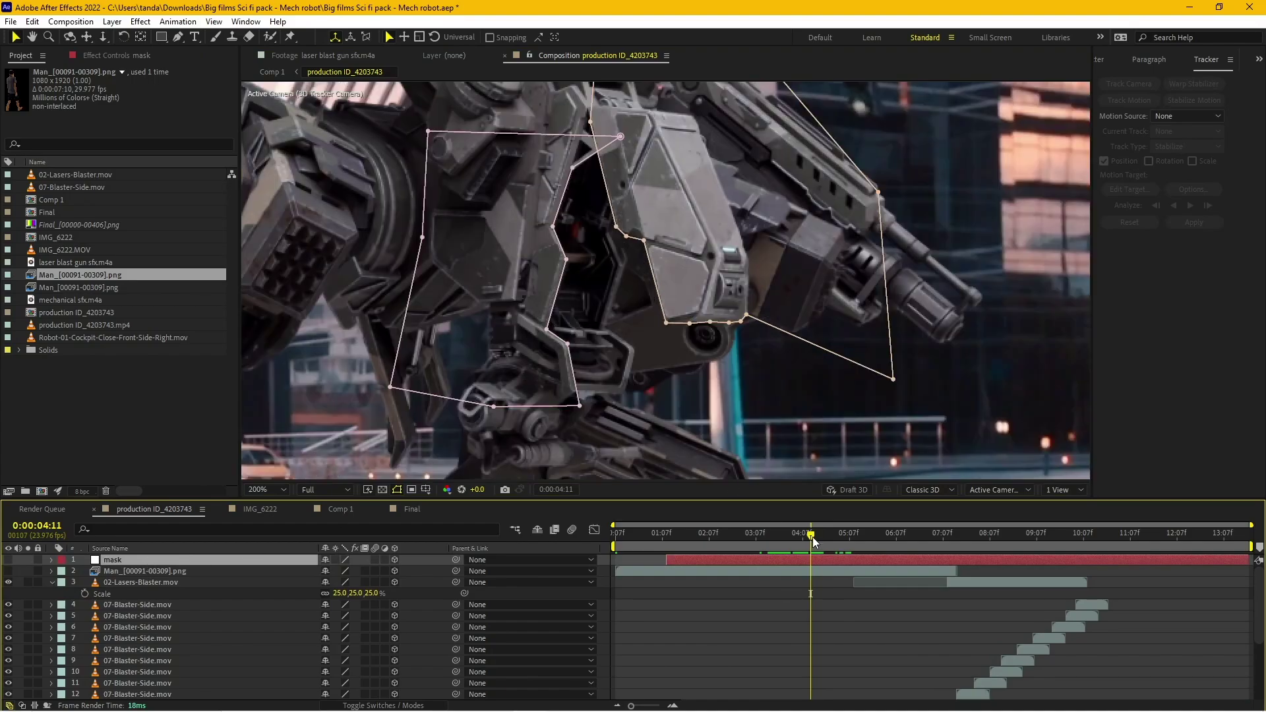
mouse_move(812, 537)
mouse_down()
mouse_move(827, 542)
mouse_move(797, 555)
mouse_move(826, 559)
mouse_move(795, 540)
mouse_up()
Step: Make the Man layer visible and set its Track Matte to Alpha Inverted Matte "mask"
click(174, 572)
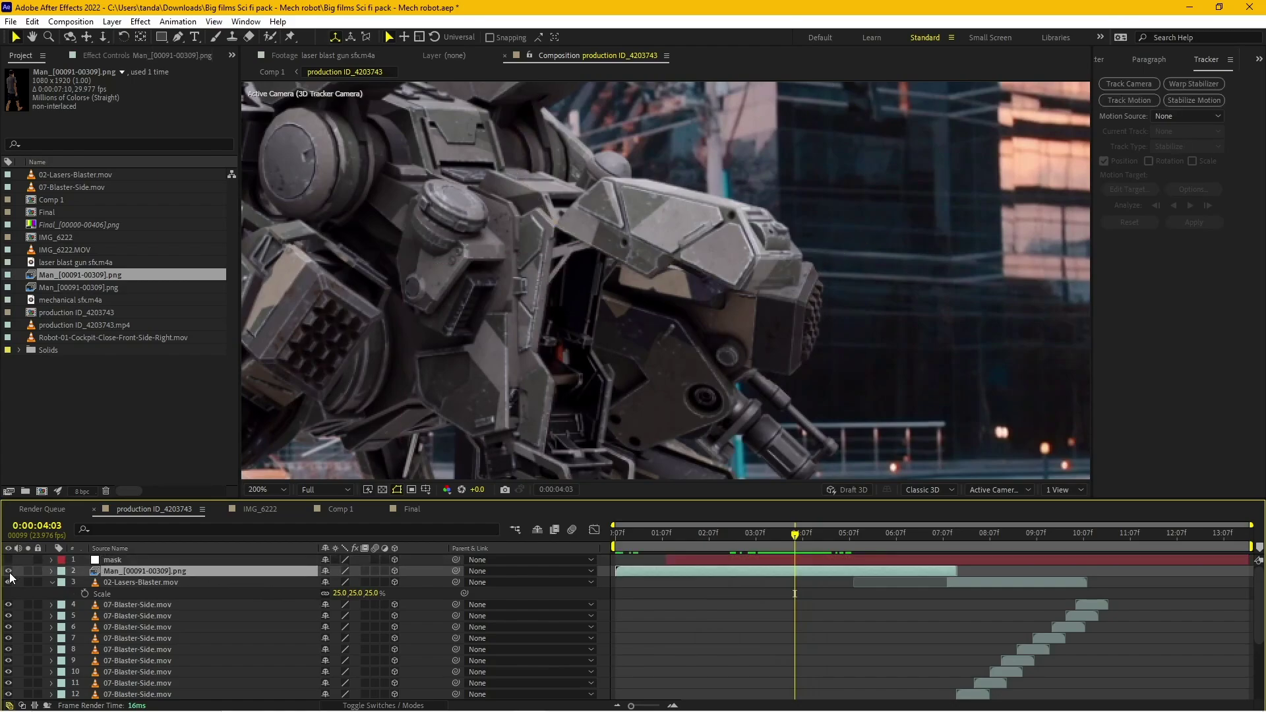
click(7, 571)
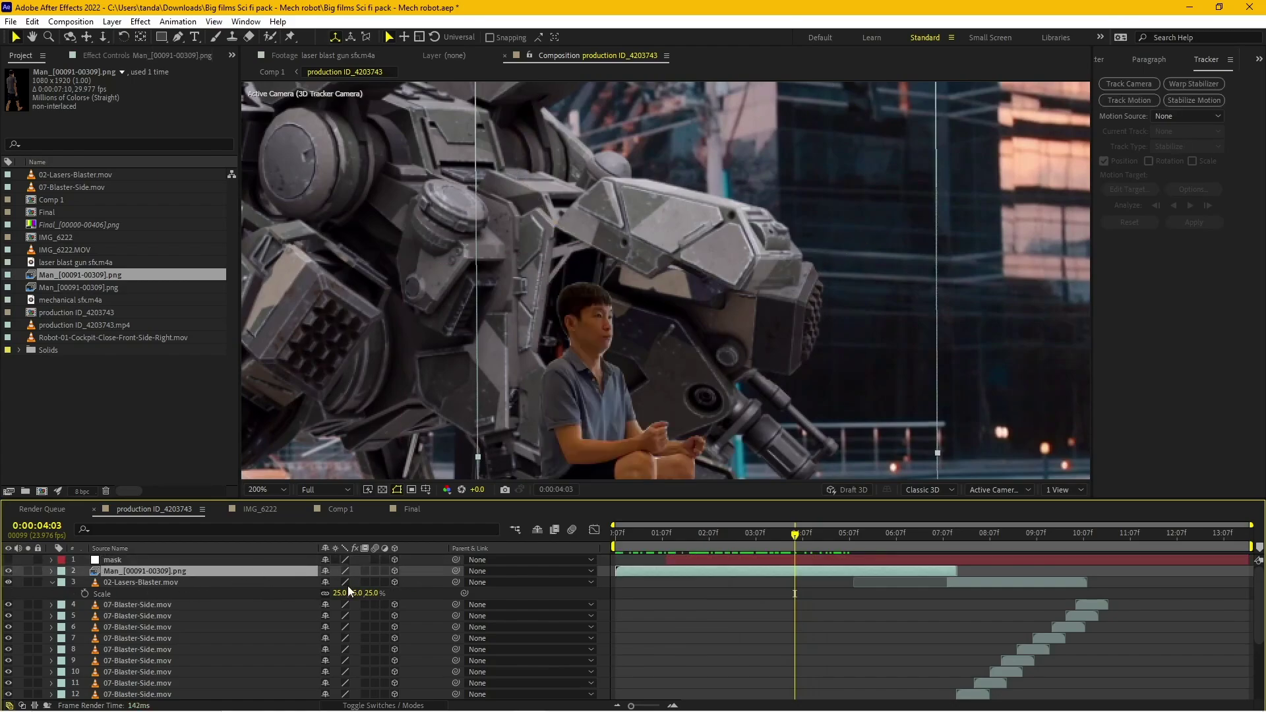
key(F4)
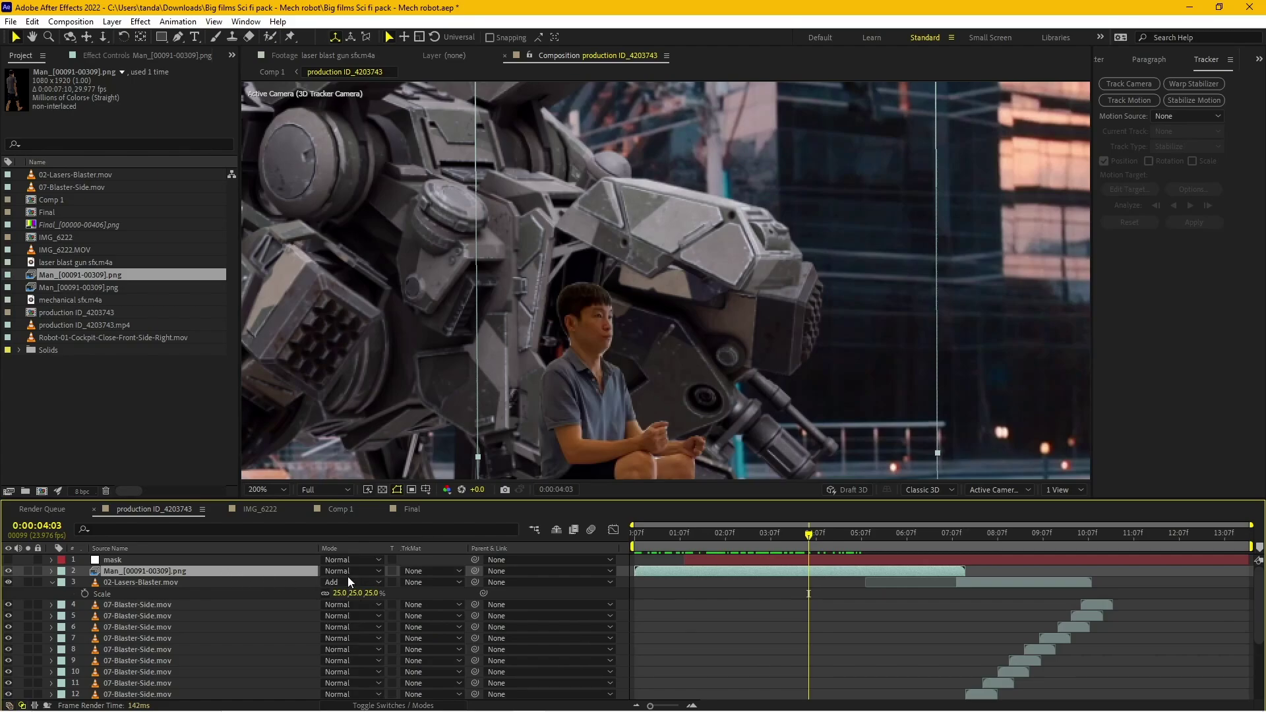
click(422, 571)
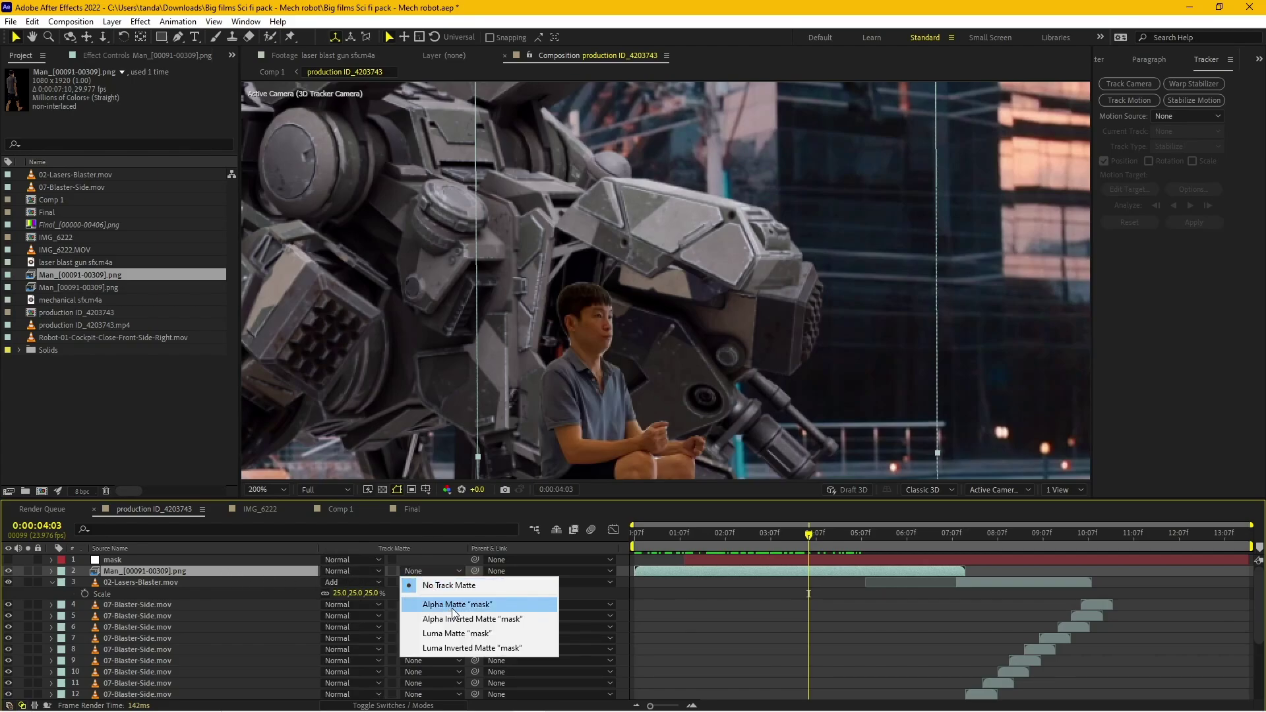
click(455, 619)
Step: Set a blaster layer to Alpha Inverted Matte too, then scrub to preview the man
click(432, 582)
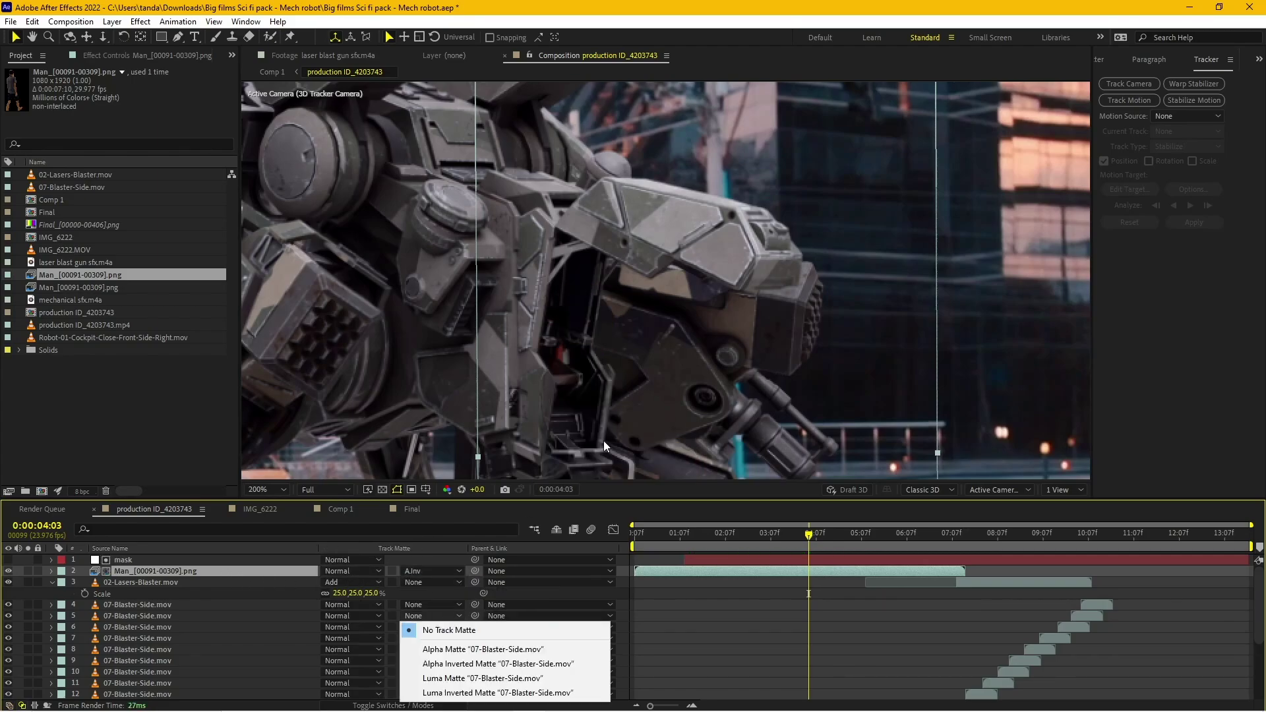
click(472, 663)
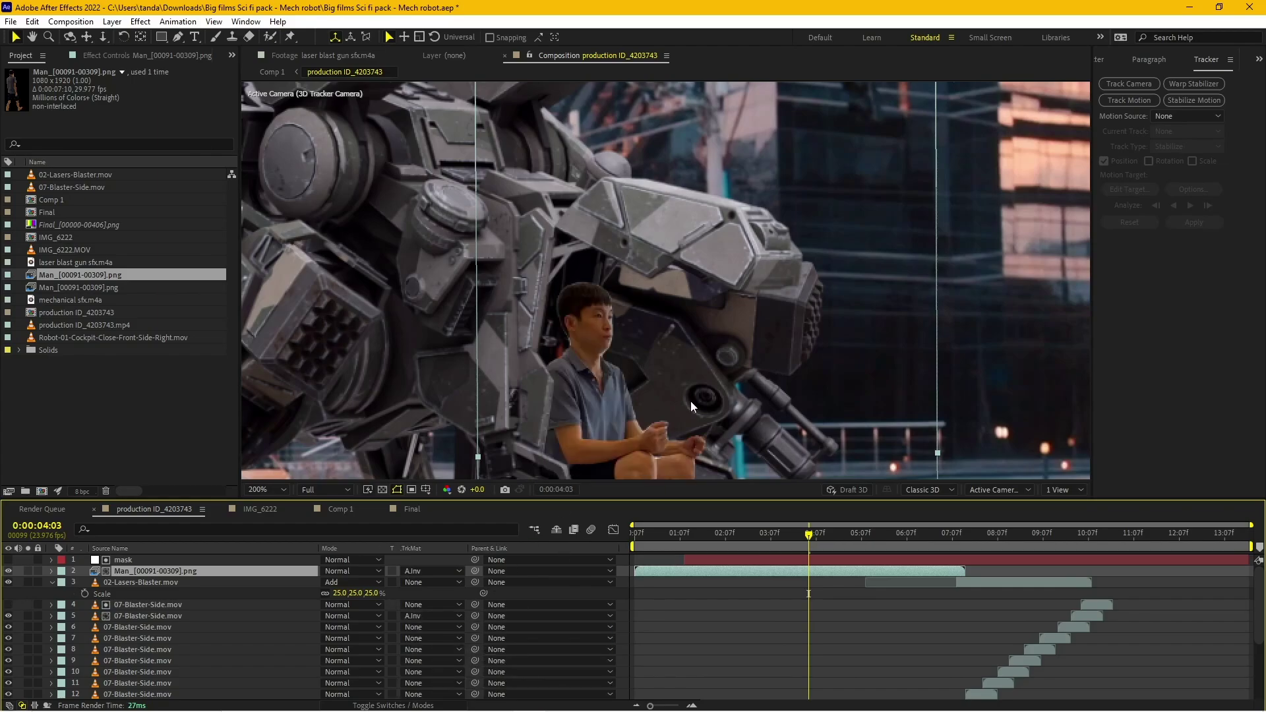
scroll(691, 401, down, 1)
scroll(725, 428, down, 1)
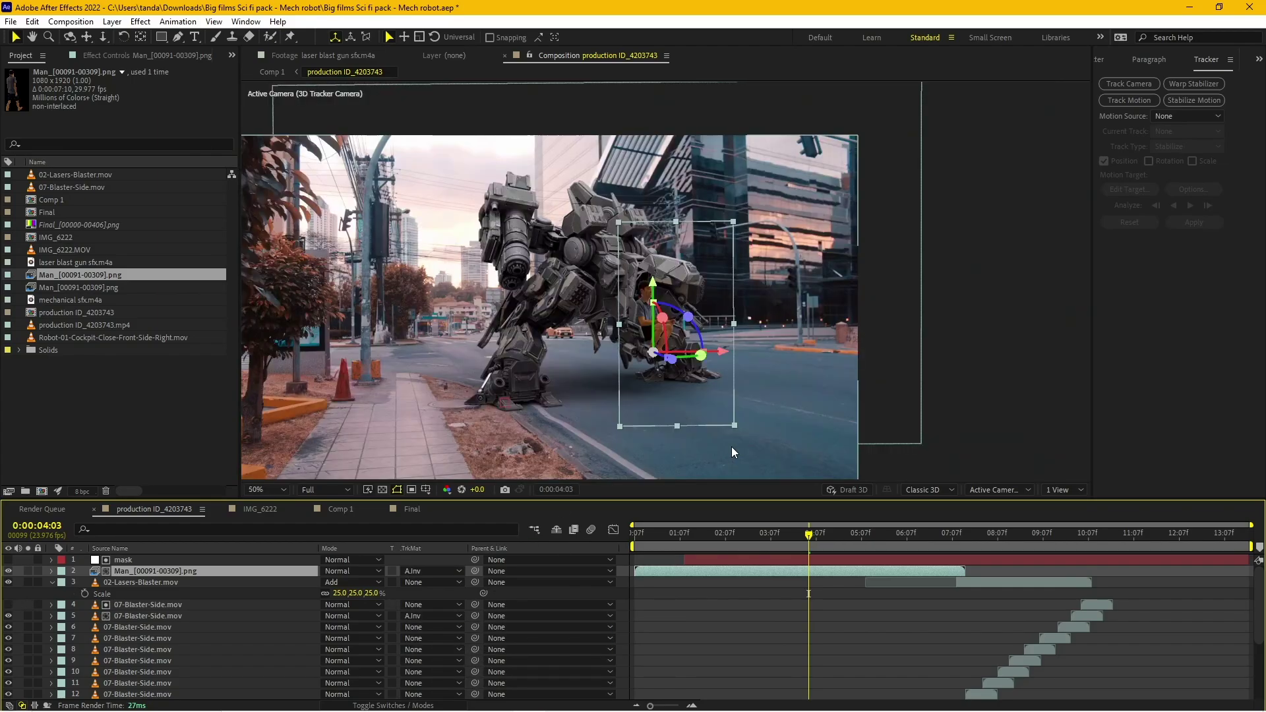
click(779, 644)
mouse_move(786, 534)
mouse_down()
mouse_move(833, 539)
mouse_move(797, 551)
mouse_move(832, 557)
mouse_move(804, 564)
mouse_up()
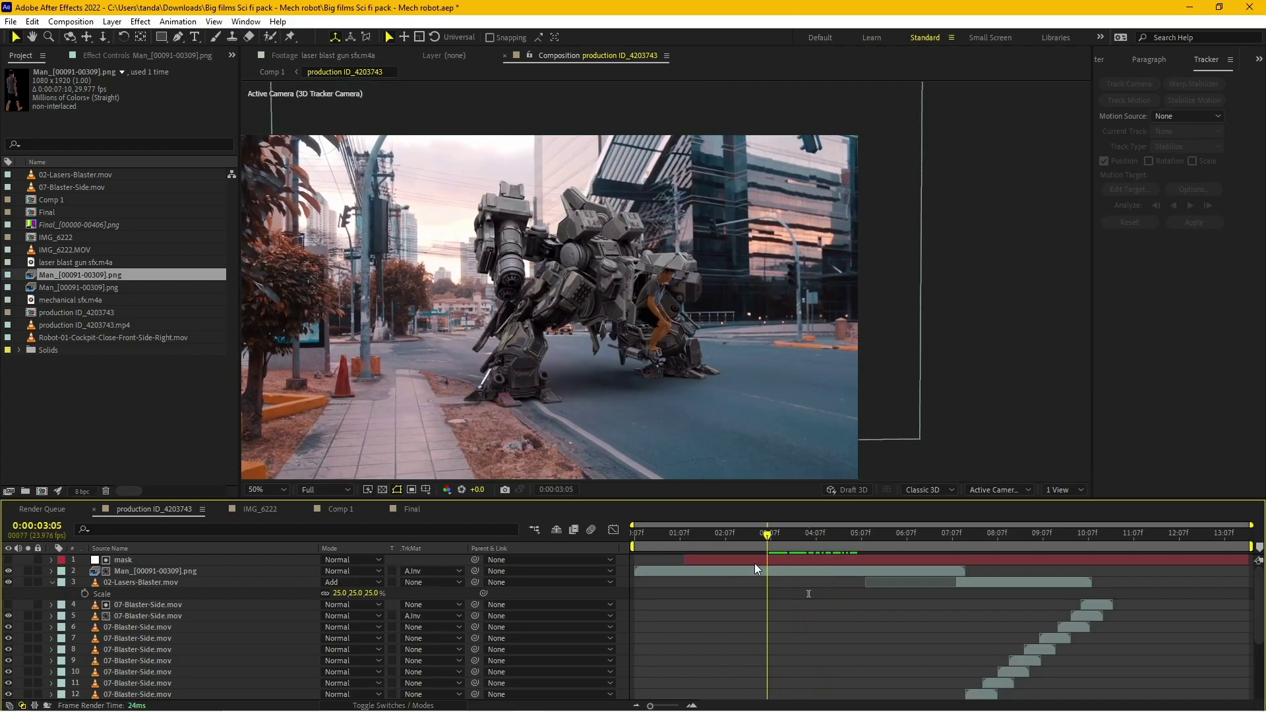
Step: Set Position and Orientation keyframes on the Man layer at 0:00:04:00
scroll(694, 351, up, 2)
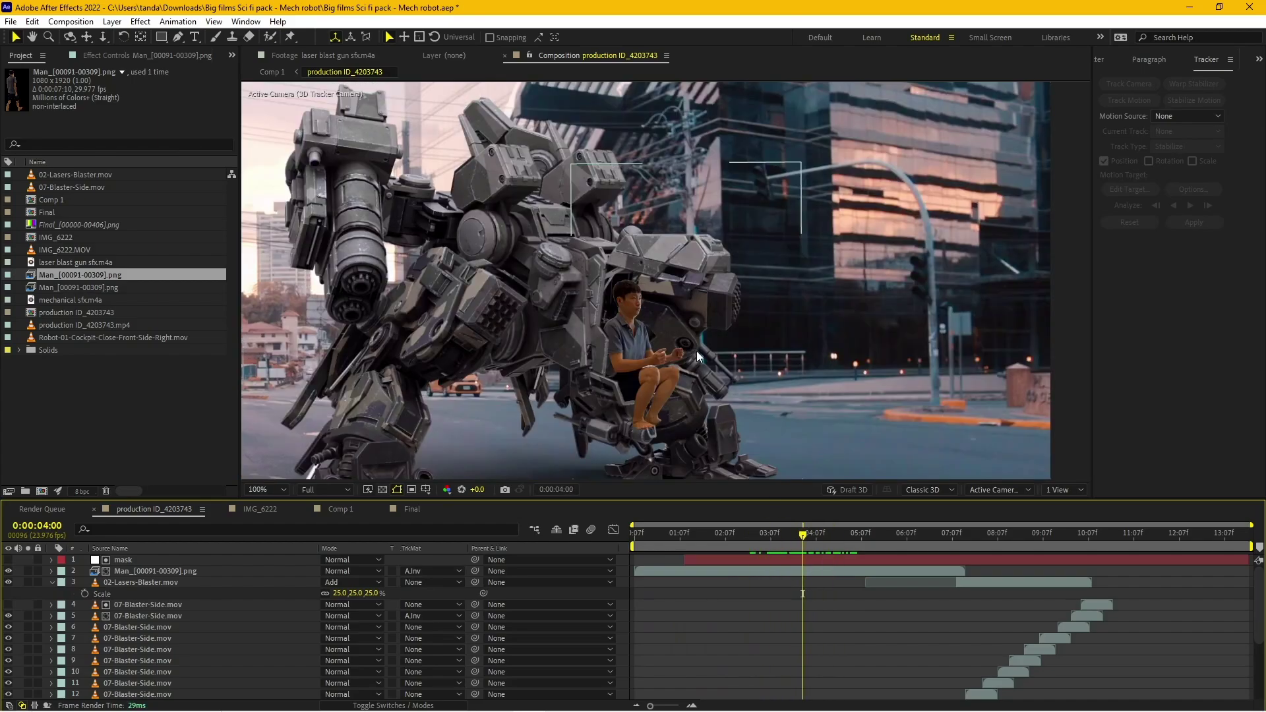
click(175, 572)
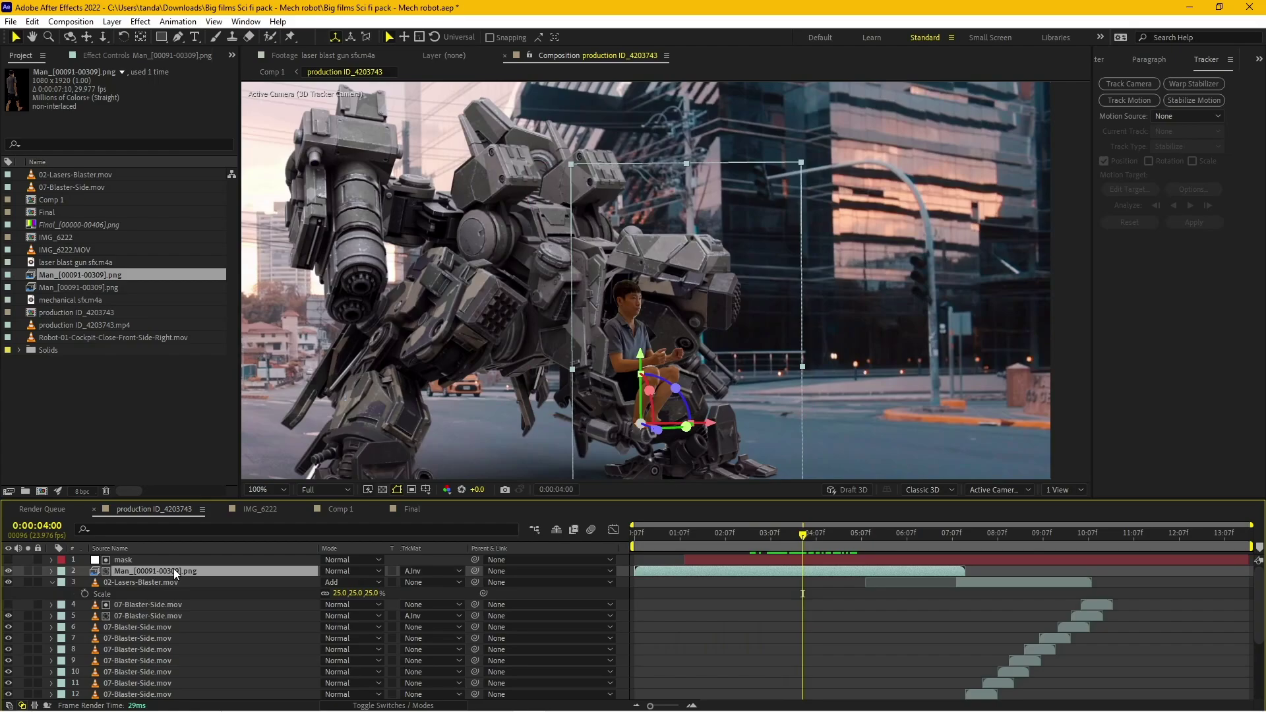
key(p)
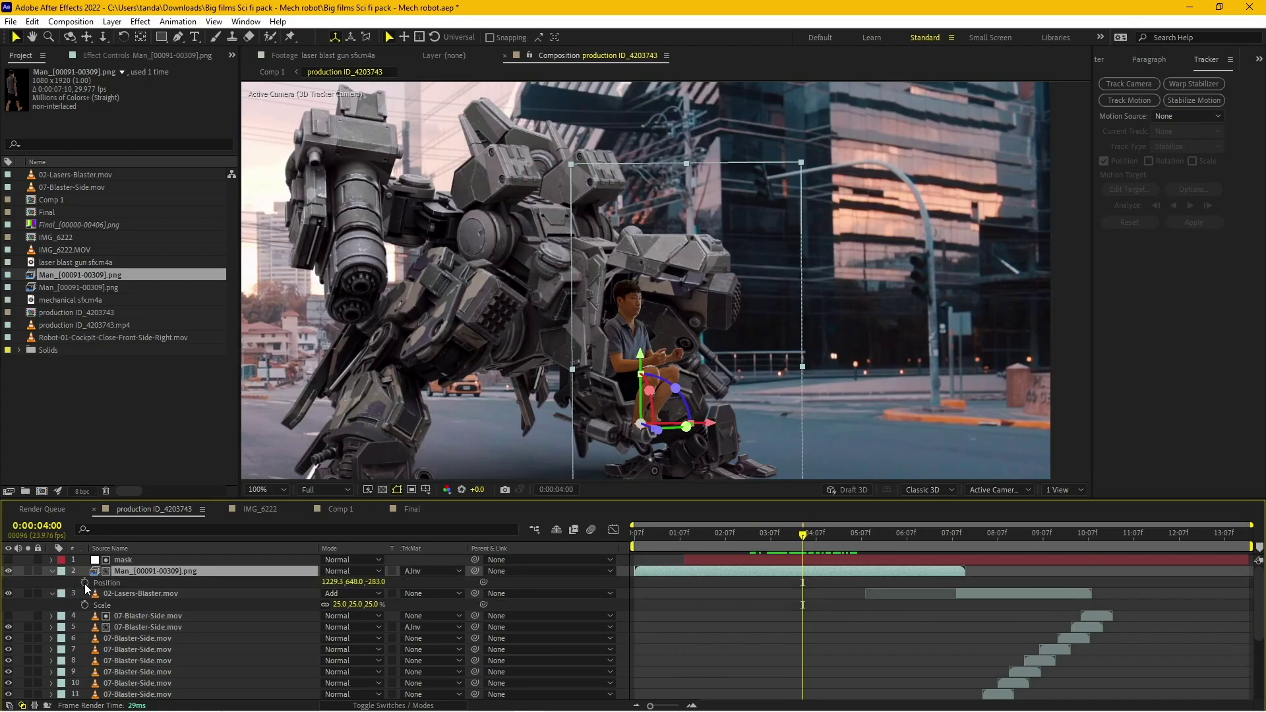
click(85, 583)
key(shift+r)
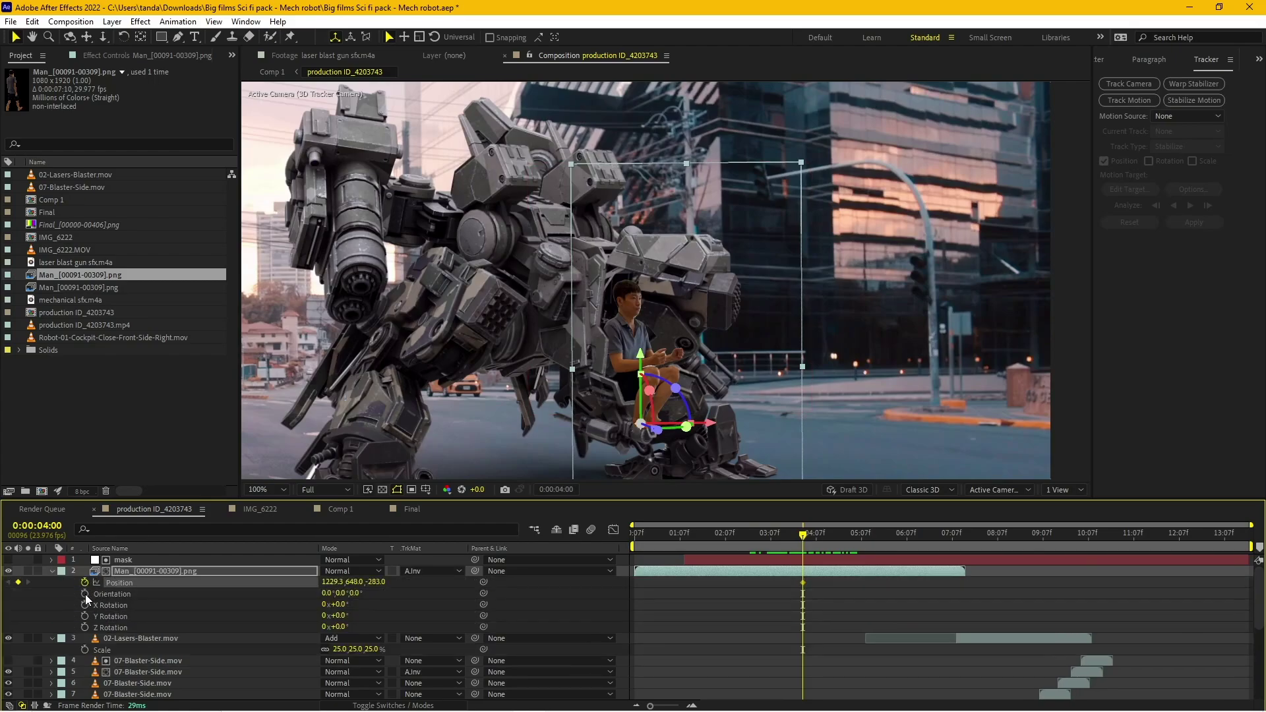
click(84, 593)
Step: Raise the man progressively higher at frames 4:04, 4:11, 4:16 and later, keyframing his climb
drag(803, 538, 810, 539)
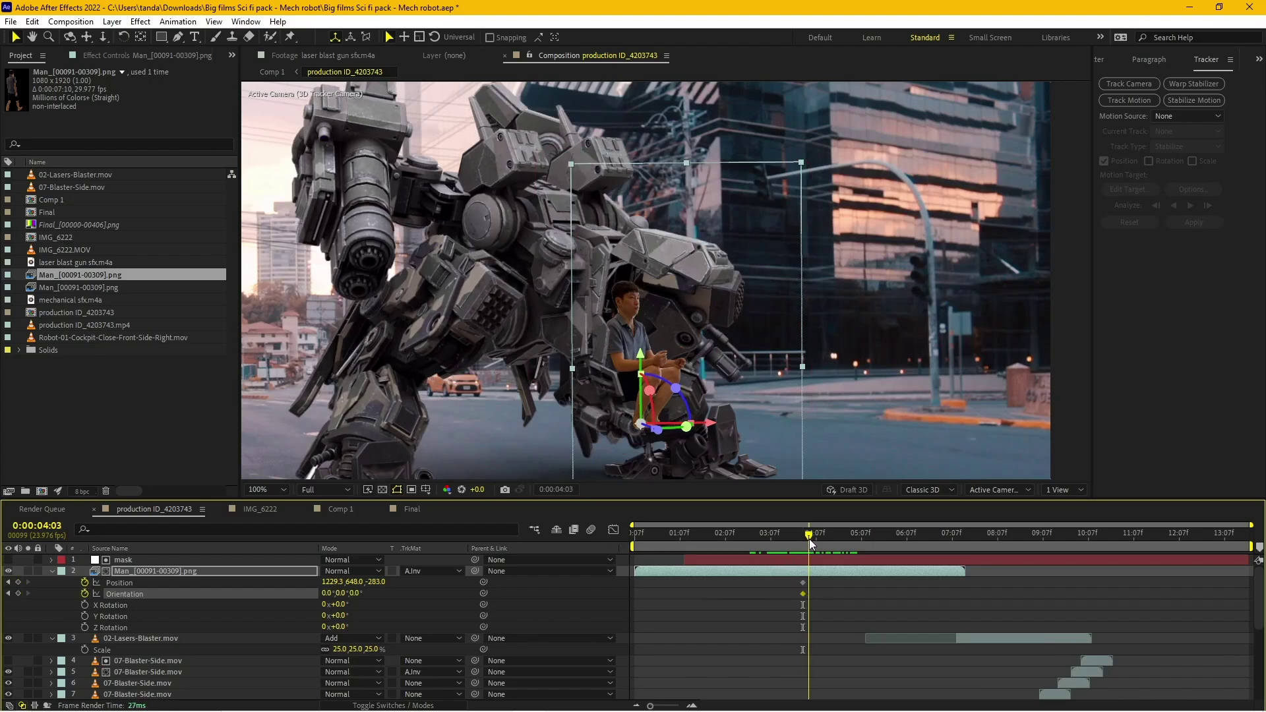
drag(642, 363, 636, 337)
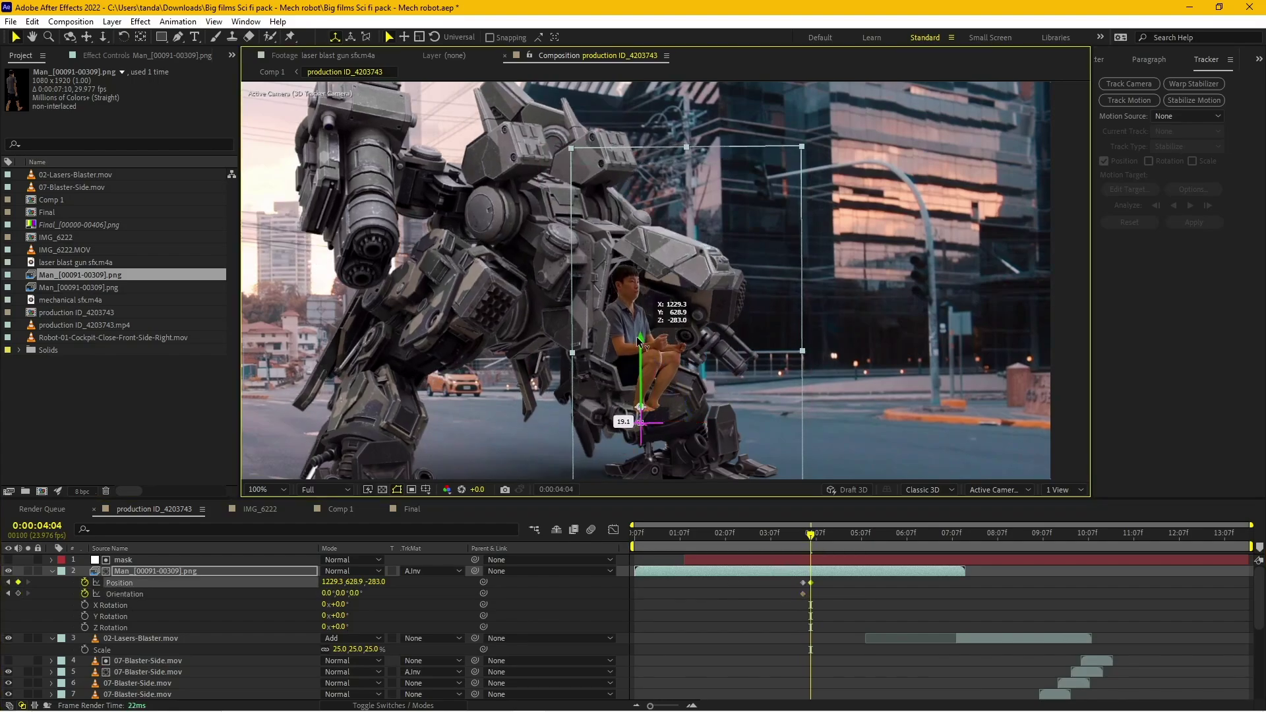
drag(807, 532, 828, 546)
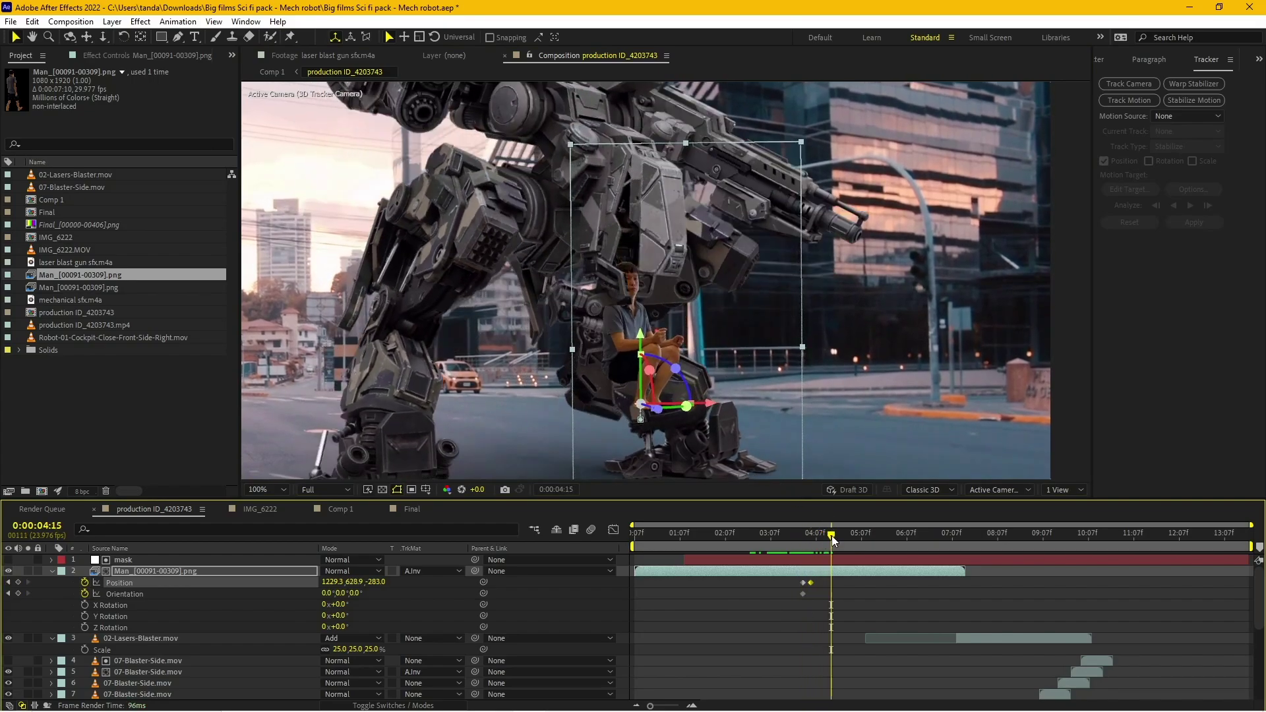
drag(832, 541, 824, 541)
drag(648, 343, 648, 283)
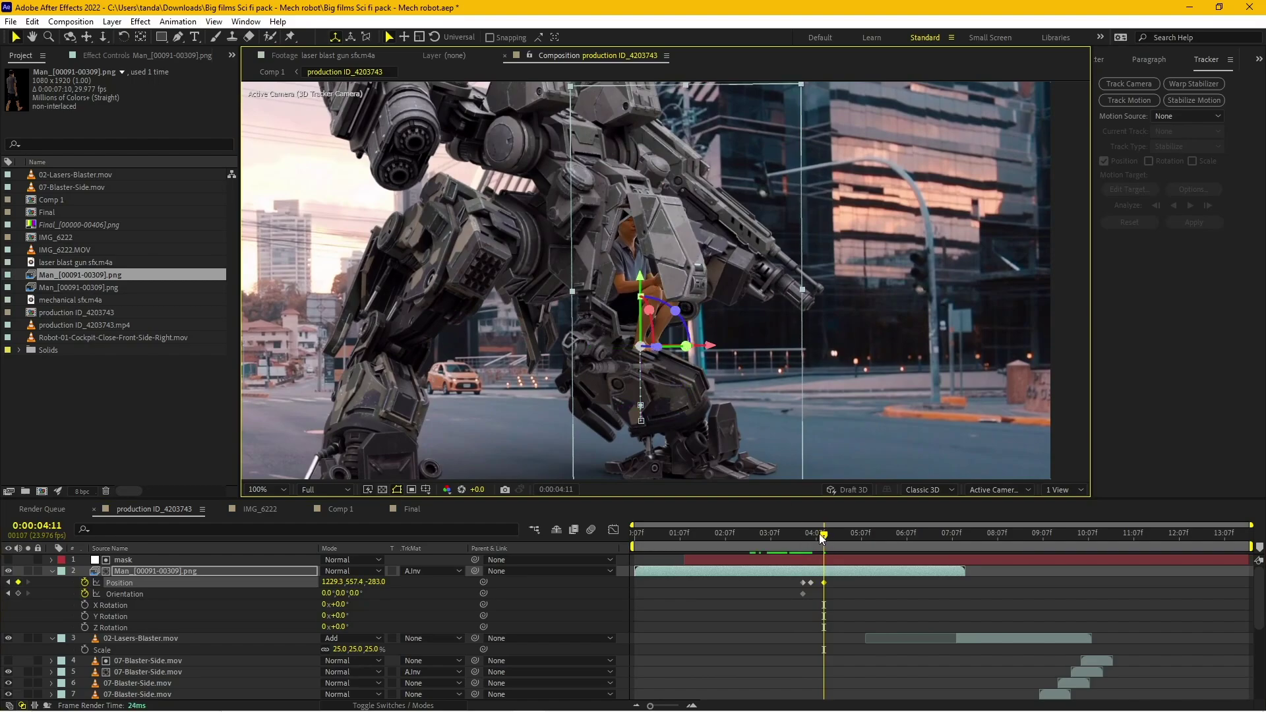
drag(822, 539, 829, 537)
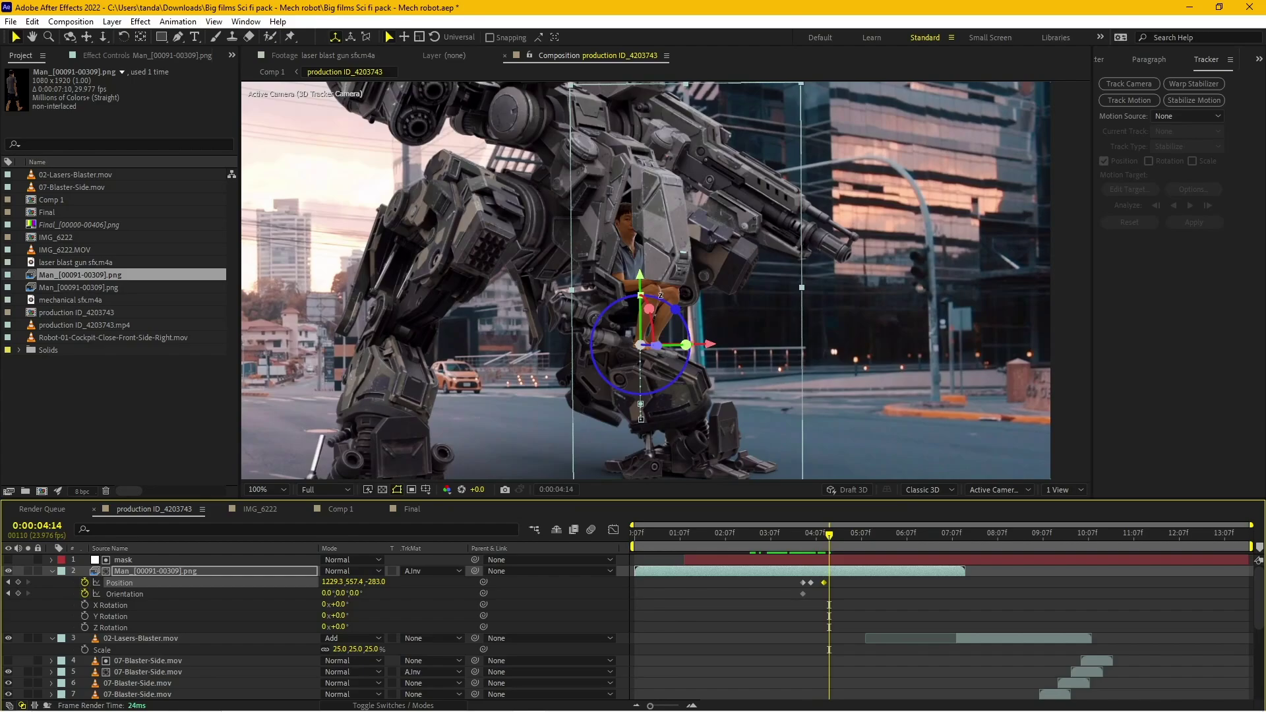
drag(832, 533, 835, 532)
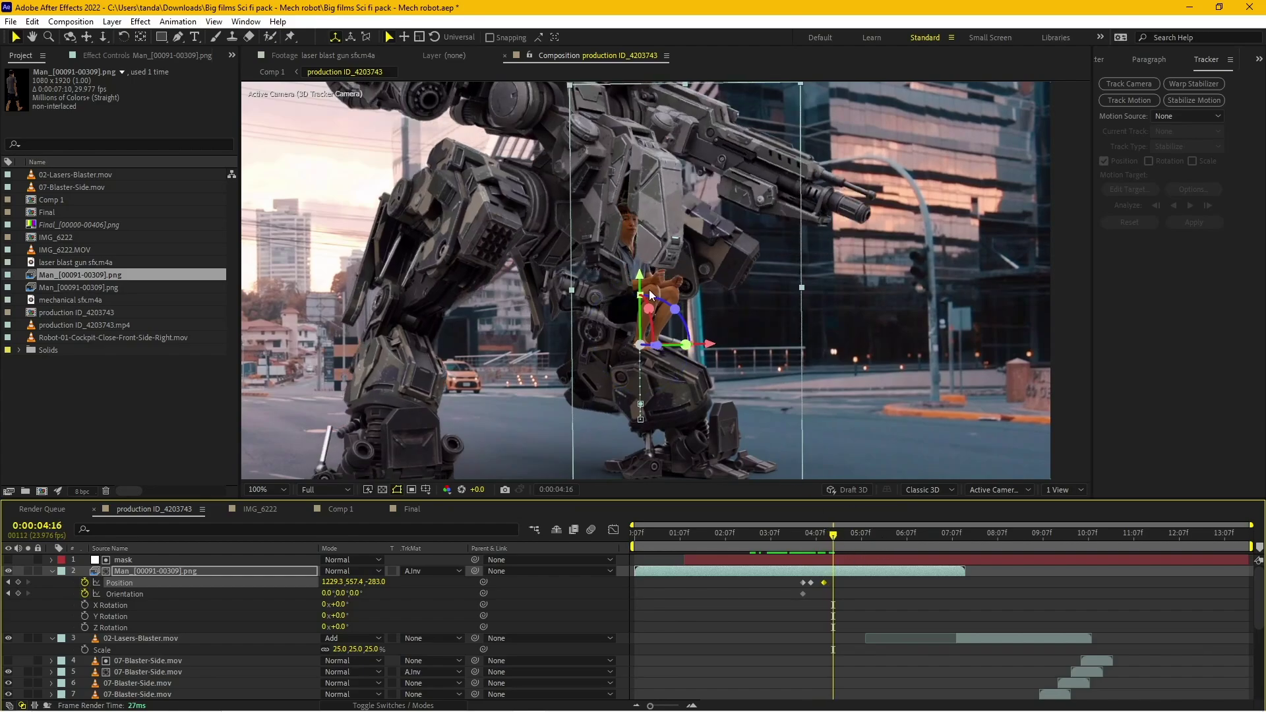
drag(642, 283, 653, 234)
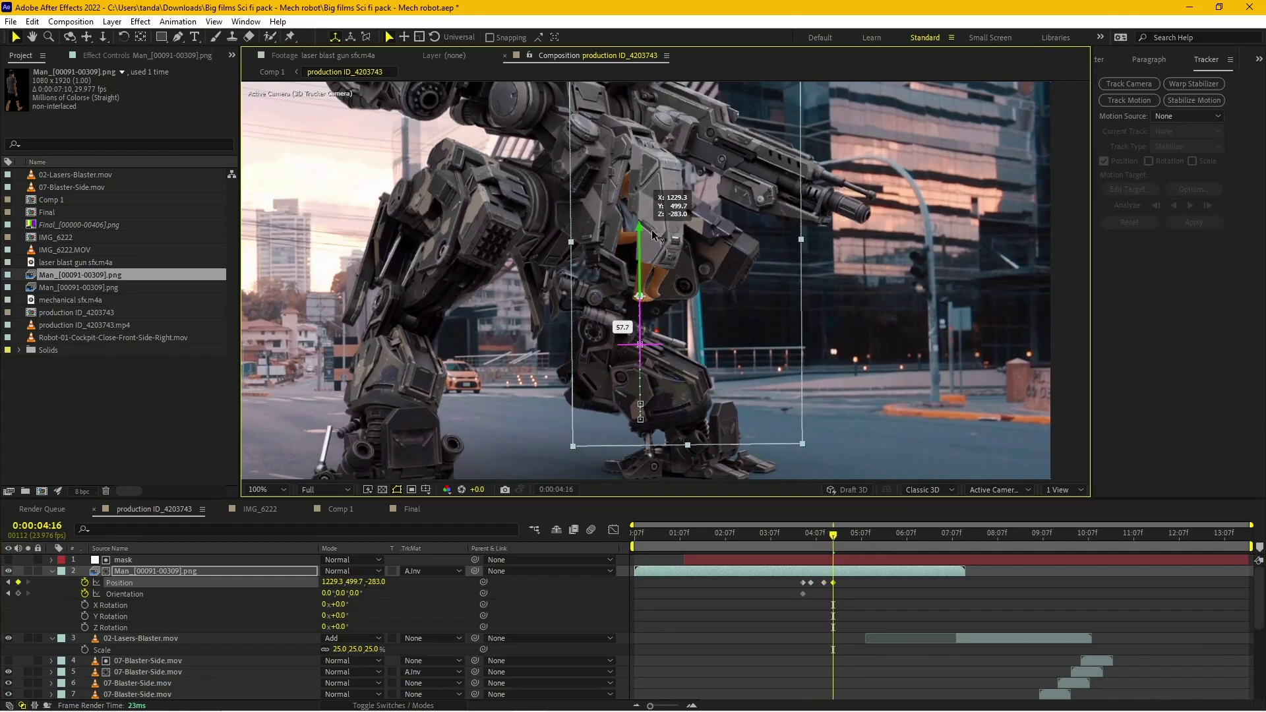
drag(828, 538, 841, 540)
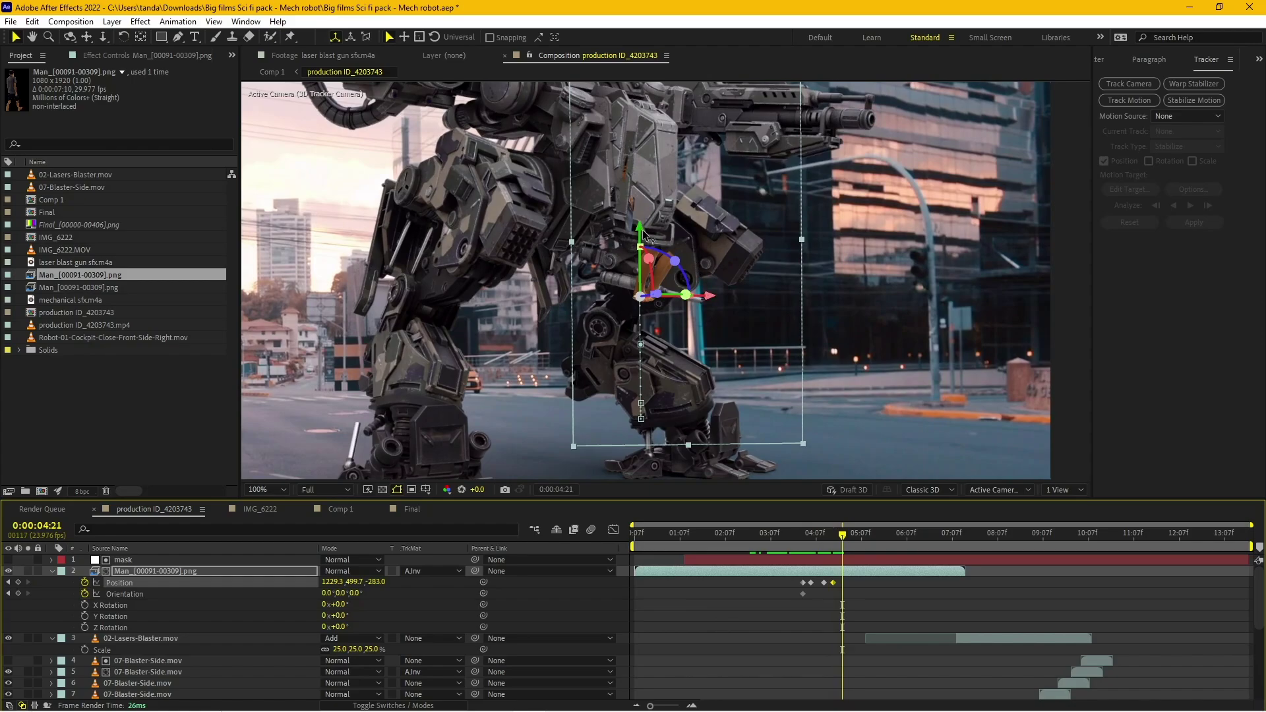
drag(640, 228, 638, 193)
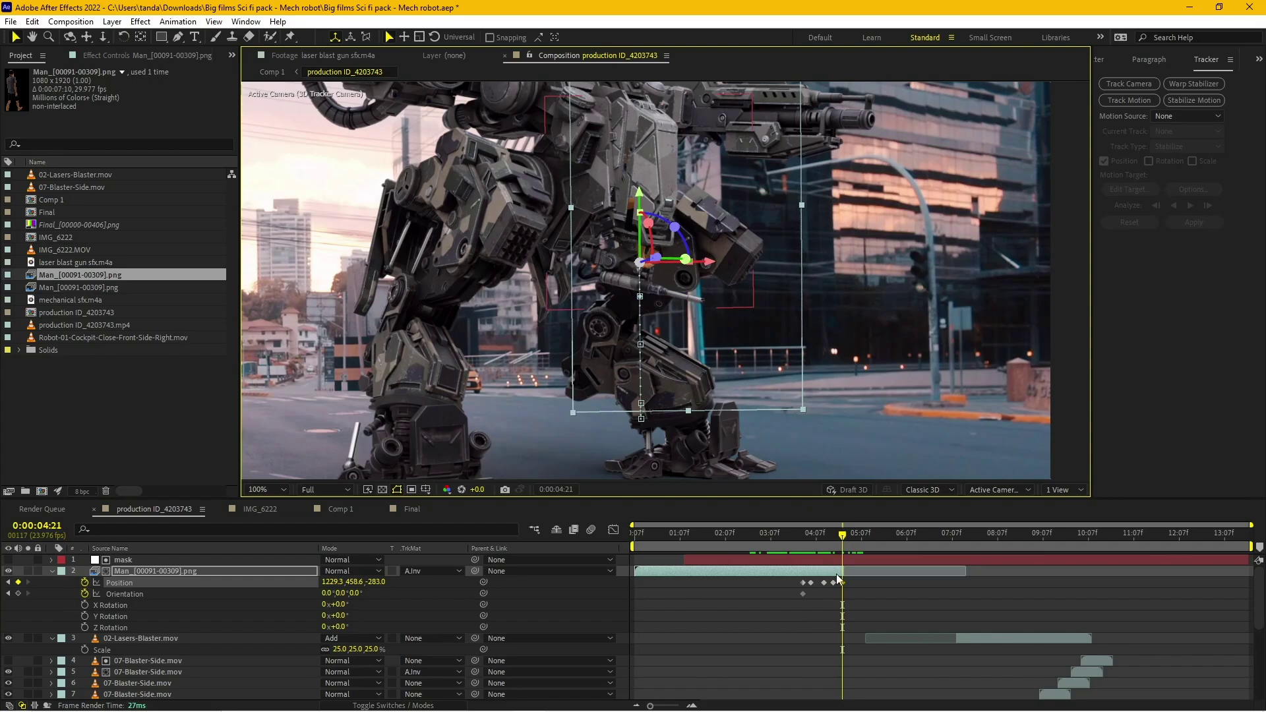
Step: Replay the climb from 0:00:03:21 and reselect the Man layer
click(894, 595)
drag(841, 546, 784, 532)
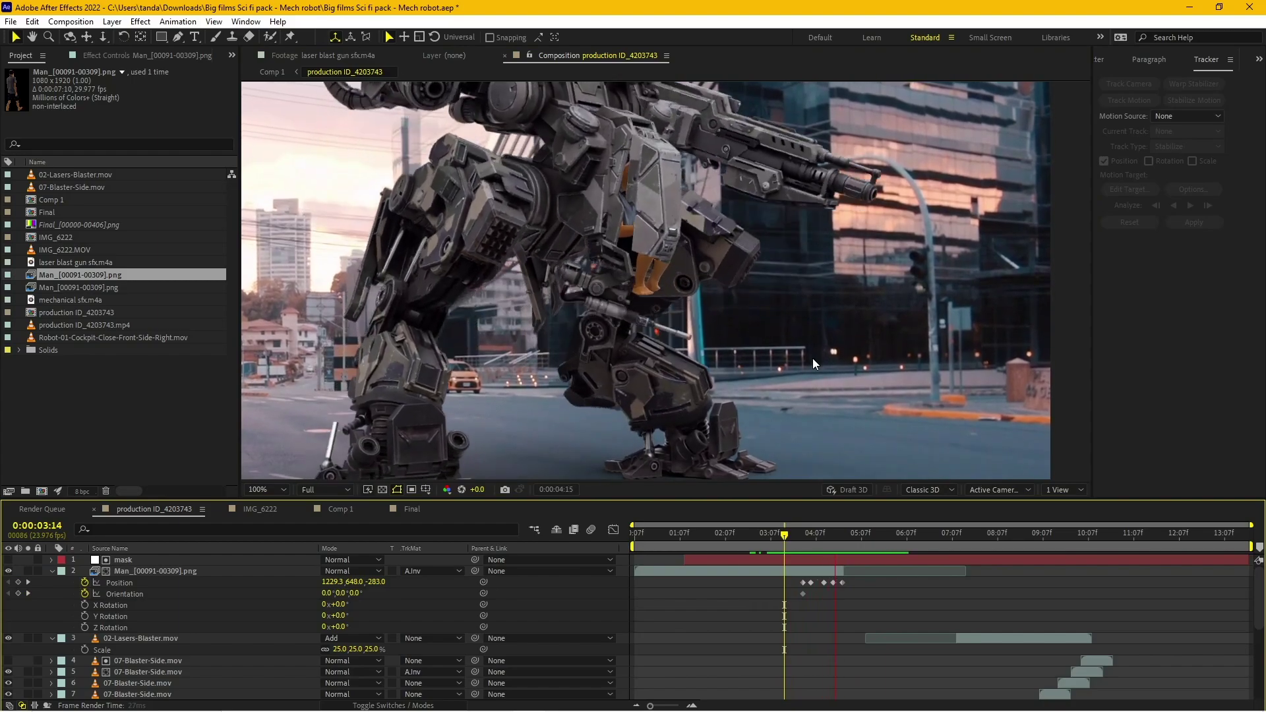
click(798, 539)
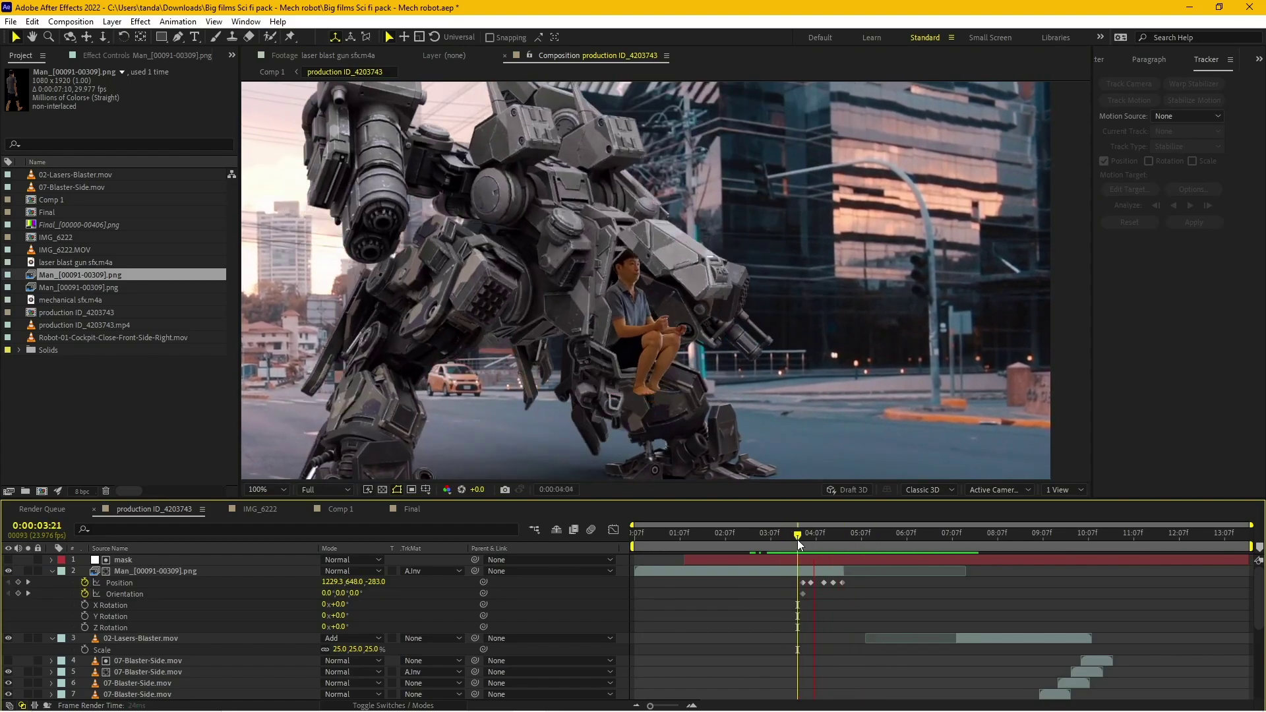
drag(797, 540, 815, 554)
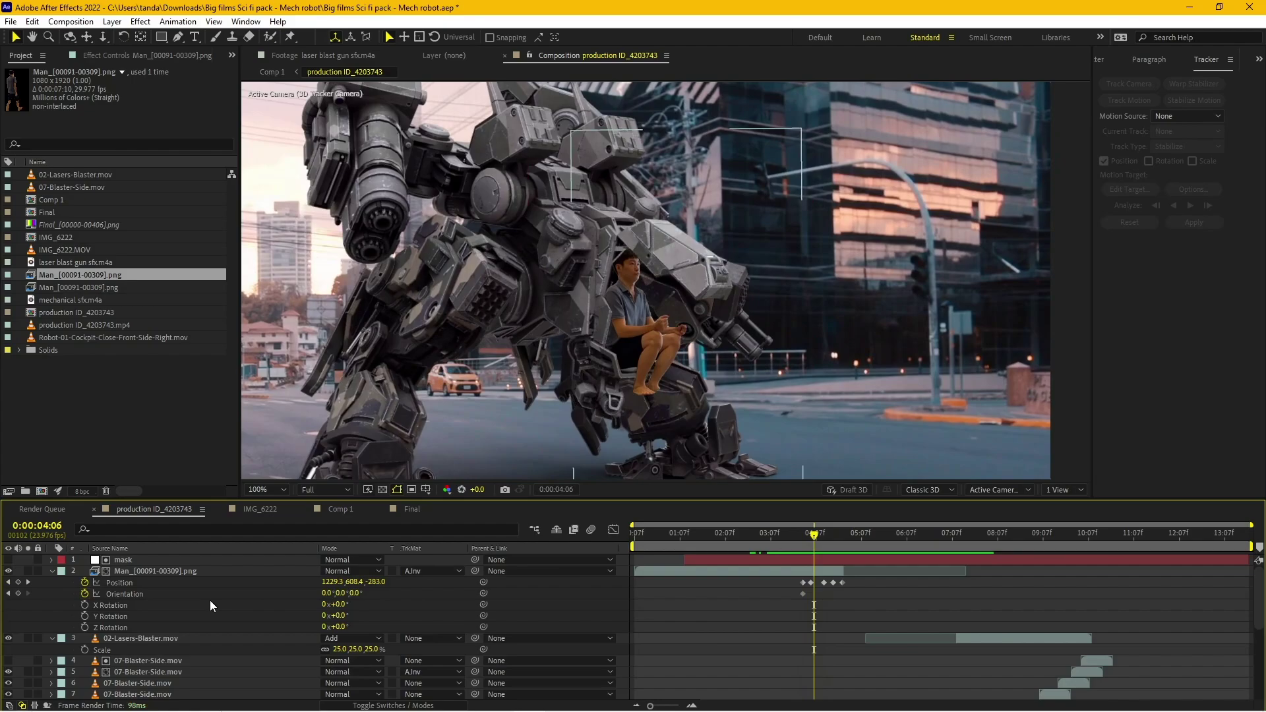
click(149, 571)
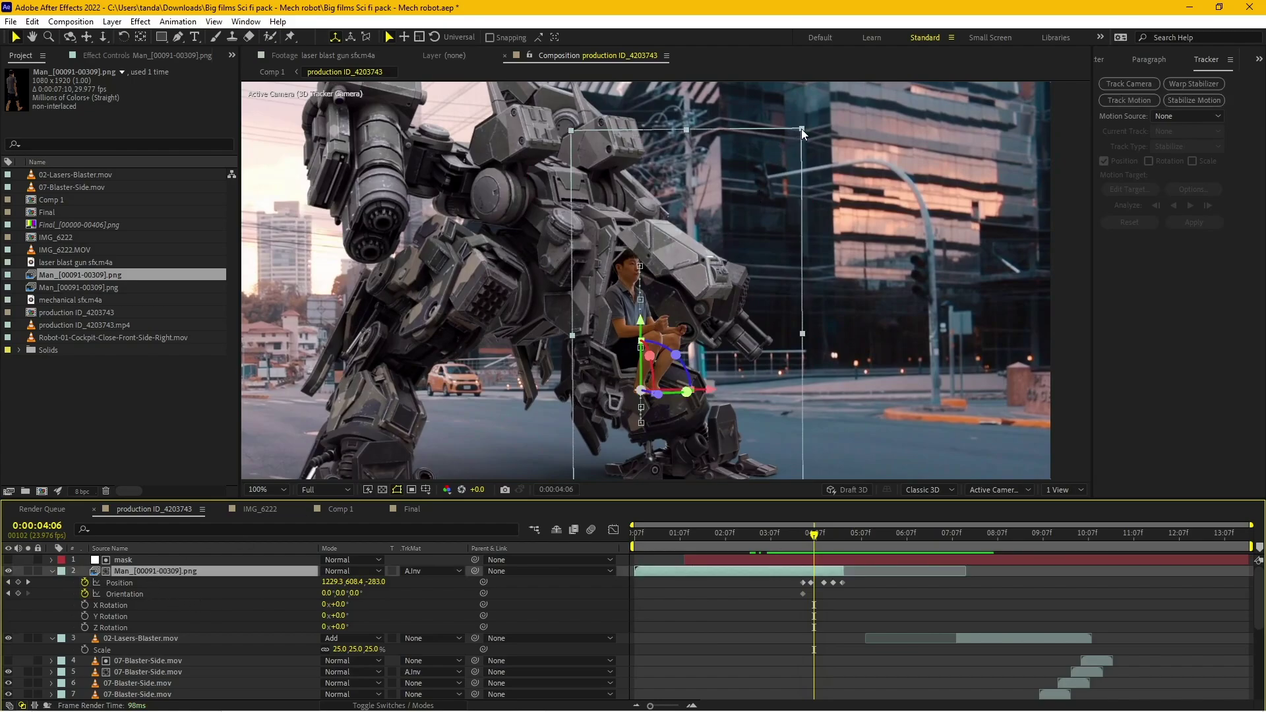
drag(801, 129, 790, 147)
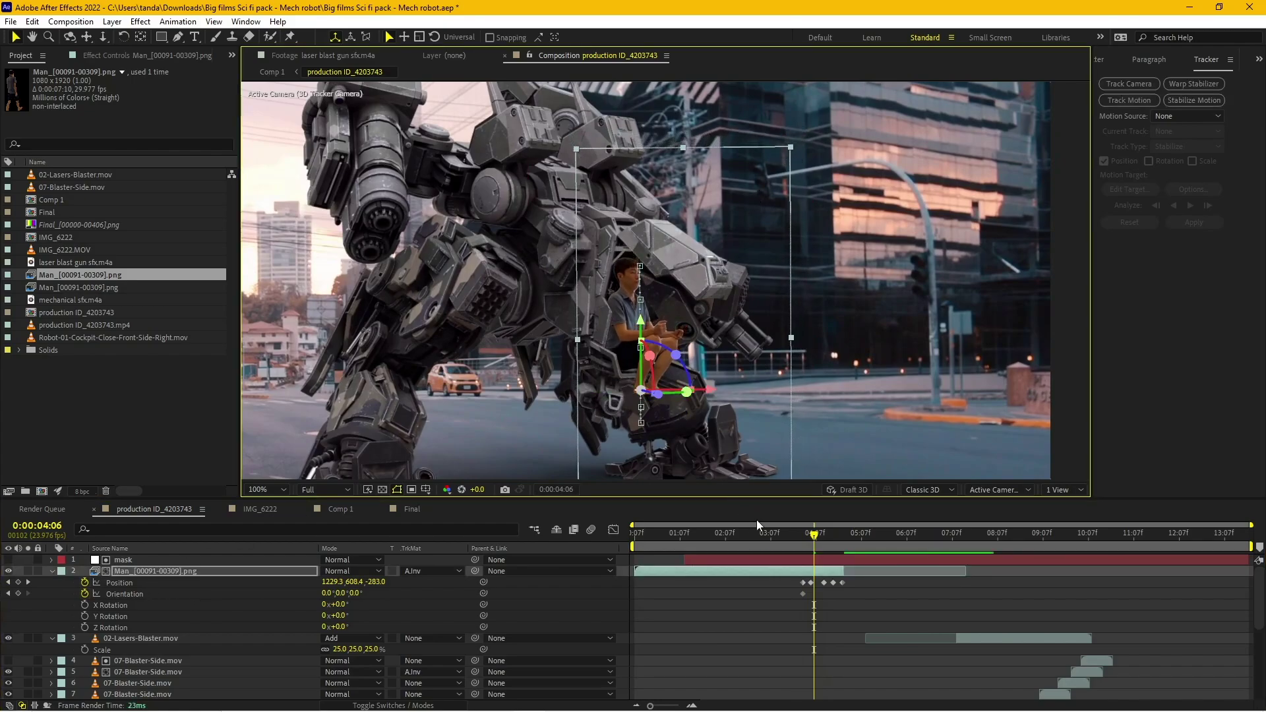
Step: Nudge the man's height slightly up at each keyframe from 4:00 through the last climb frame
drag(814, 536, 802, 539)
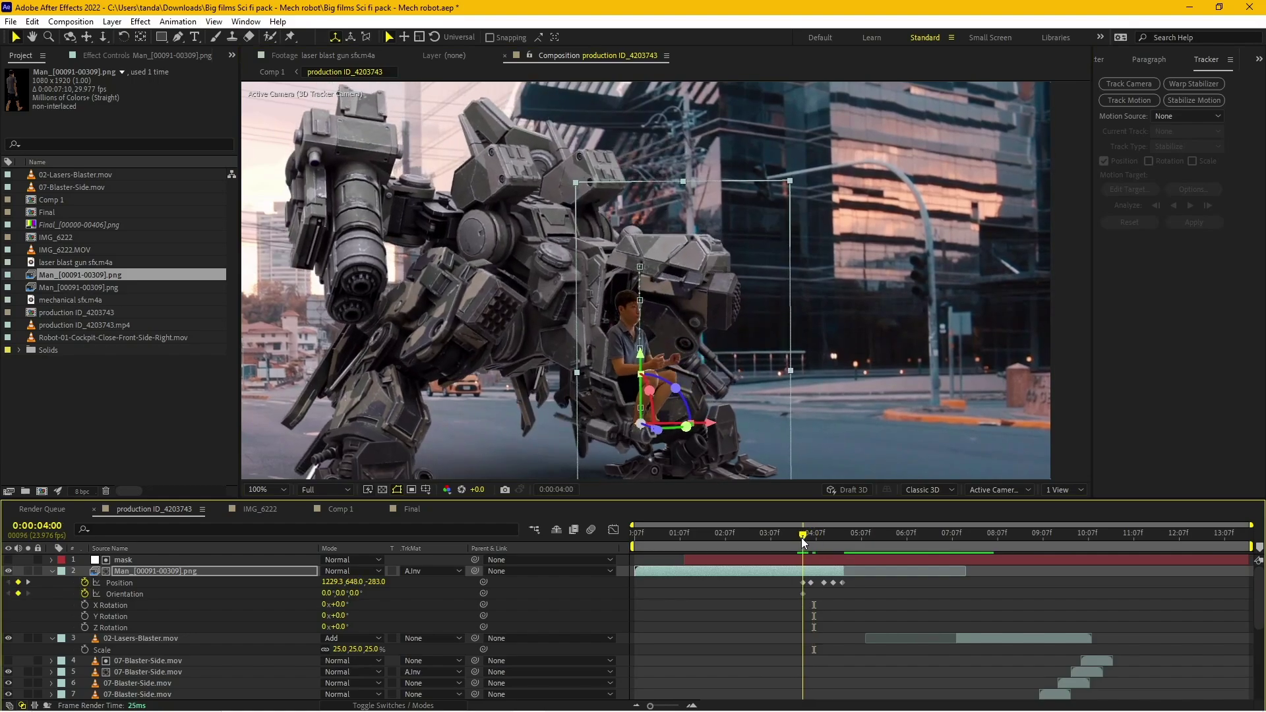
drag(640, 351, 639, 342)
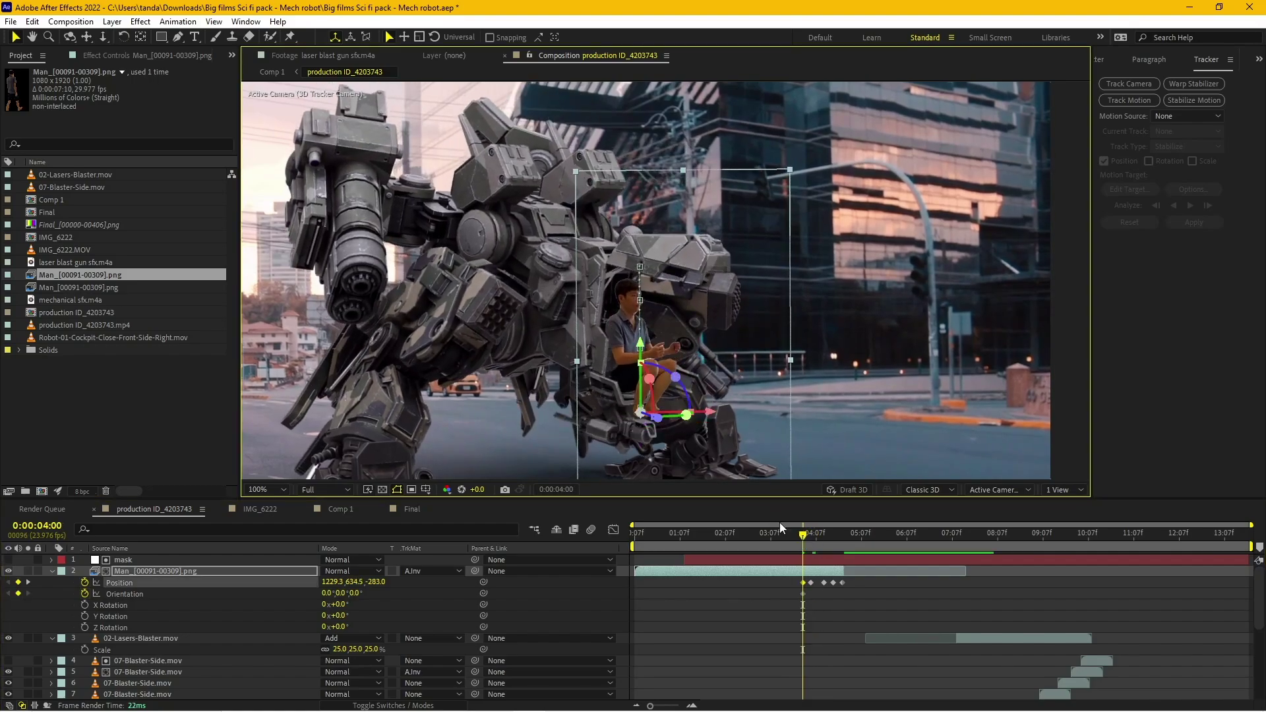
drag(805, 537, 811, 536)
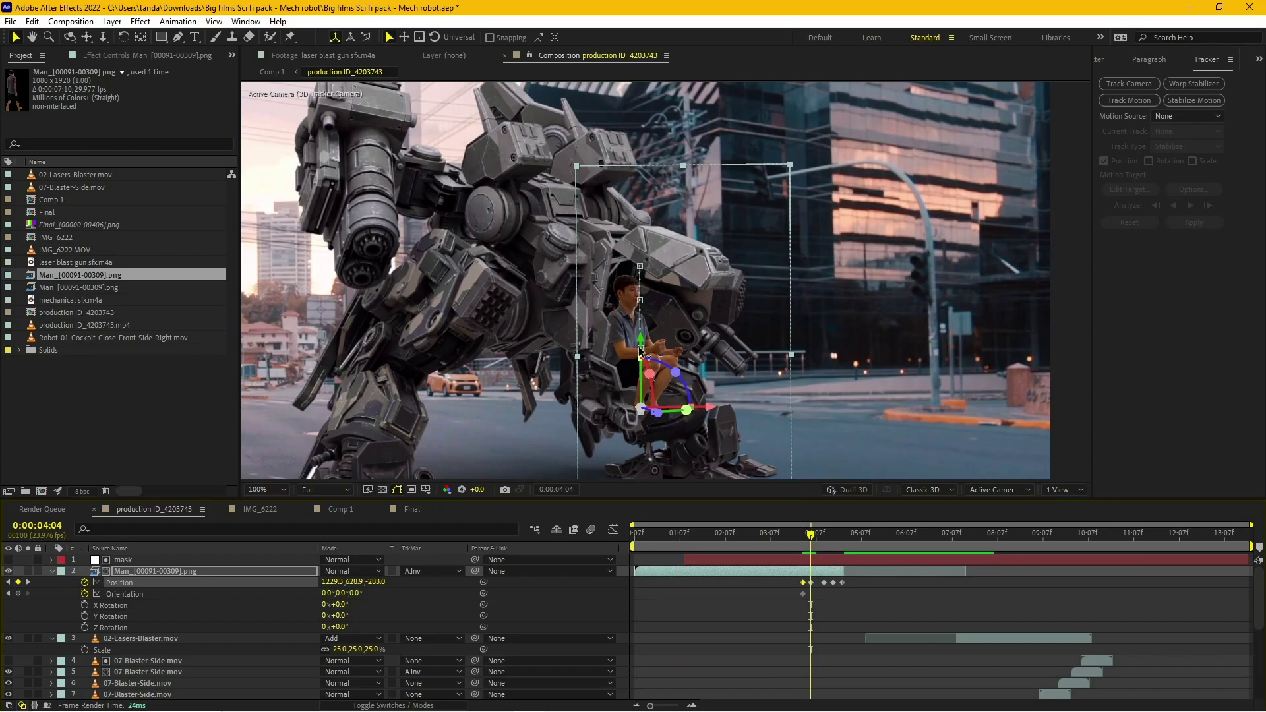
drag(639, 352, 641, 340)
drag(815, 546, 825, 538)
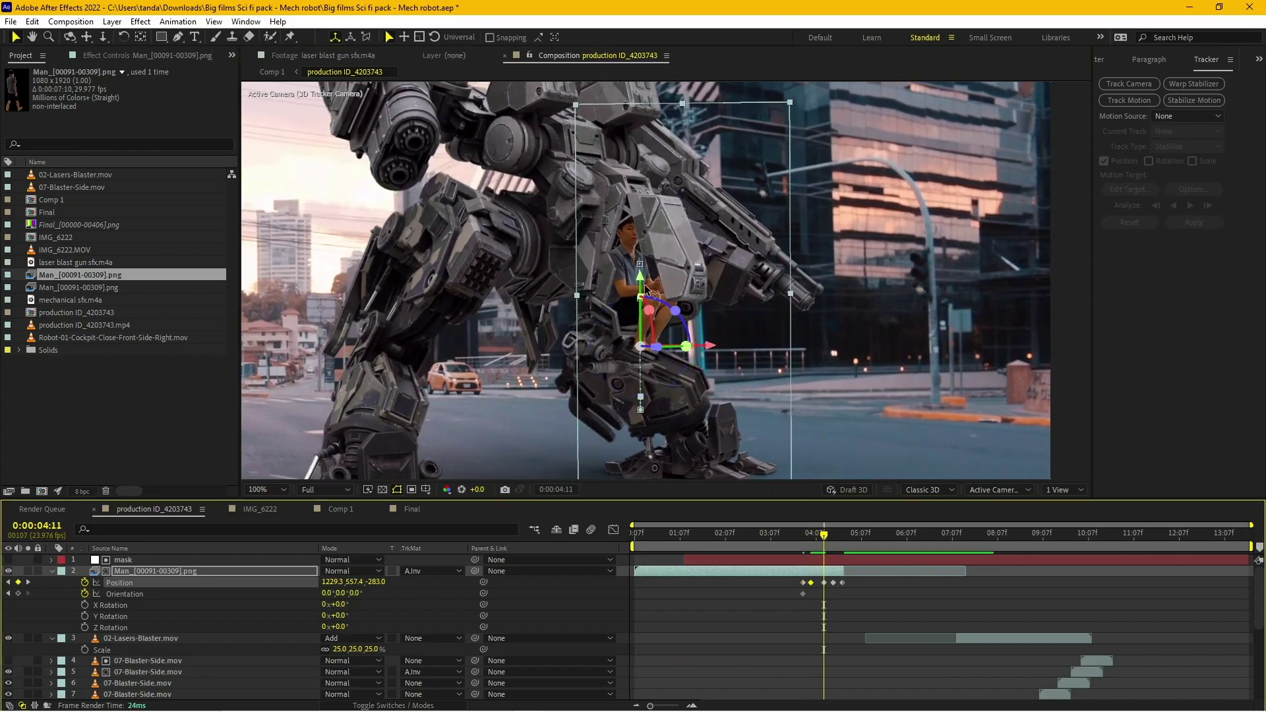
drag(646, 289, 640, 279)
drag(829, 537, 833, 537)
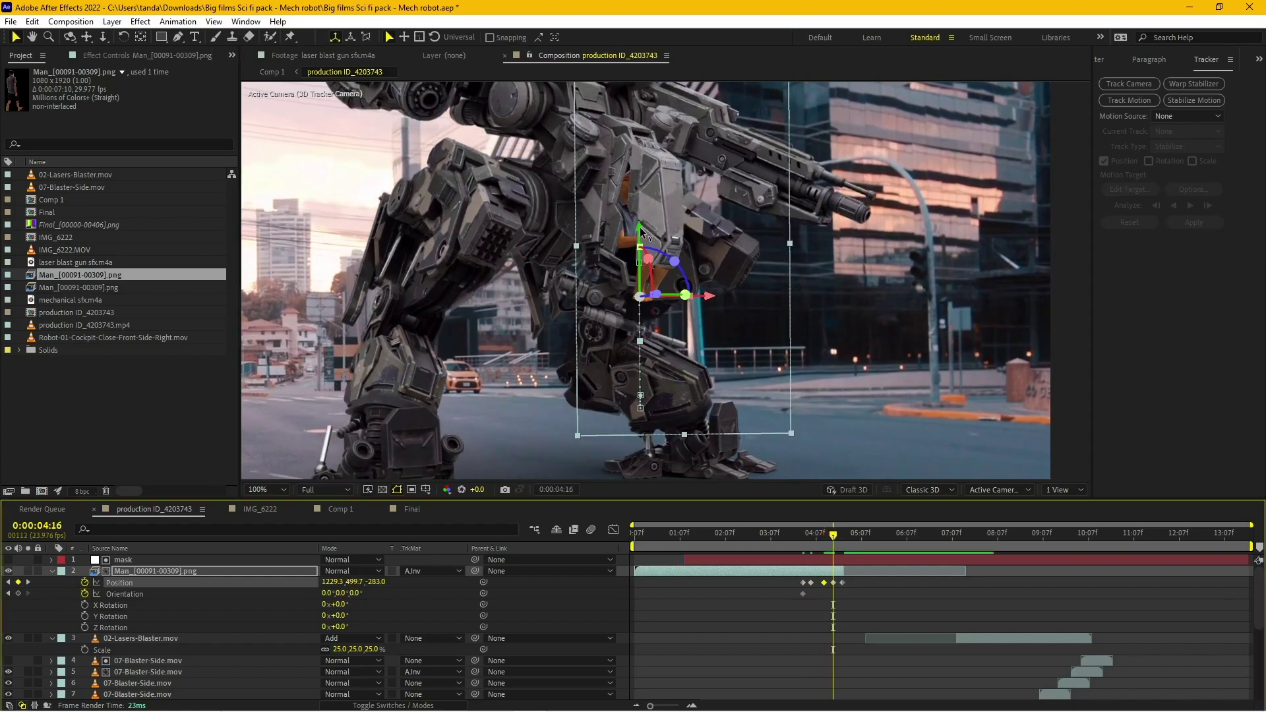
drag(641, 231, 641, 225)
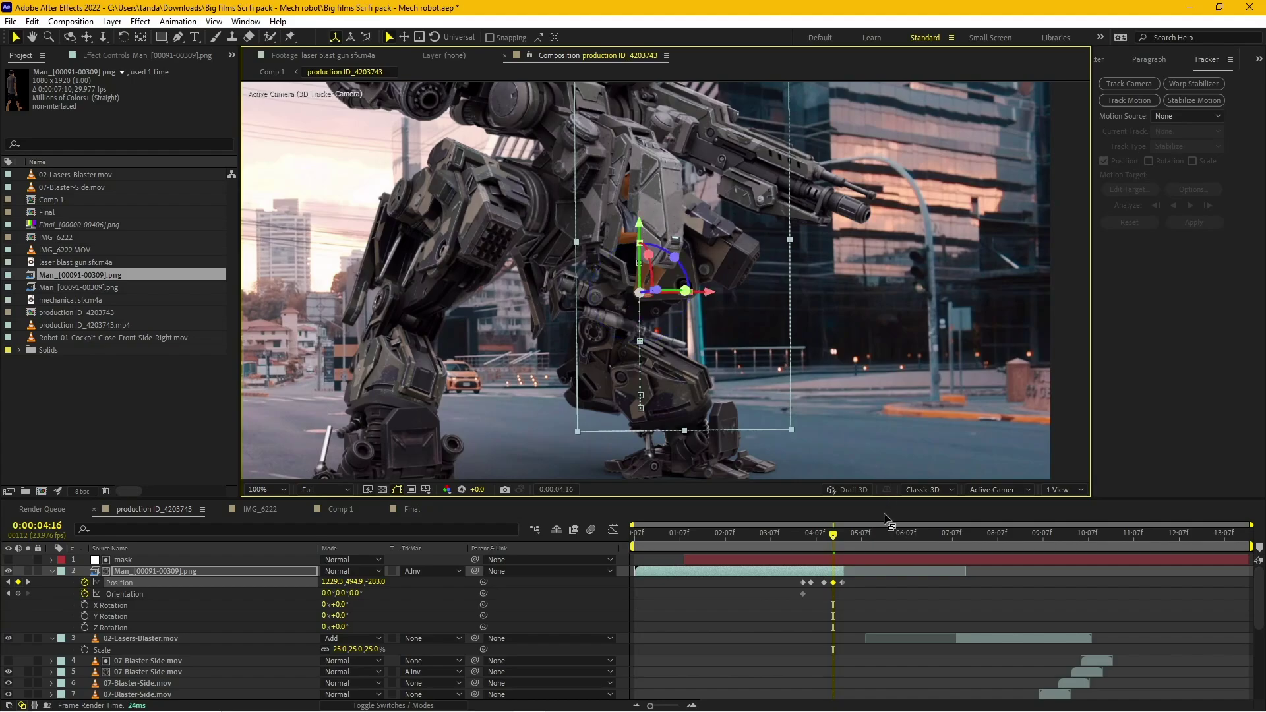
drag(831, 536, 837, 539)
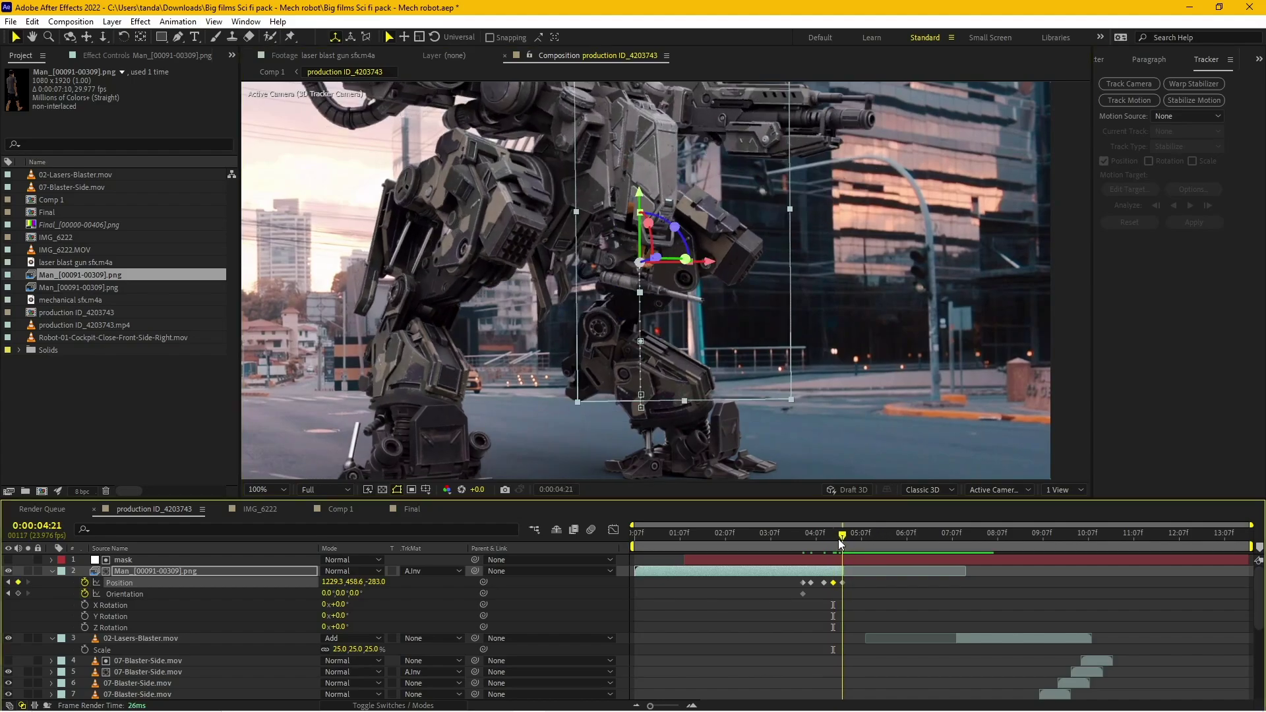
drag(640, 198, 641, 186)
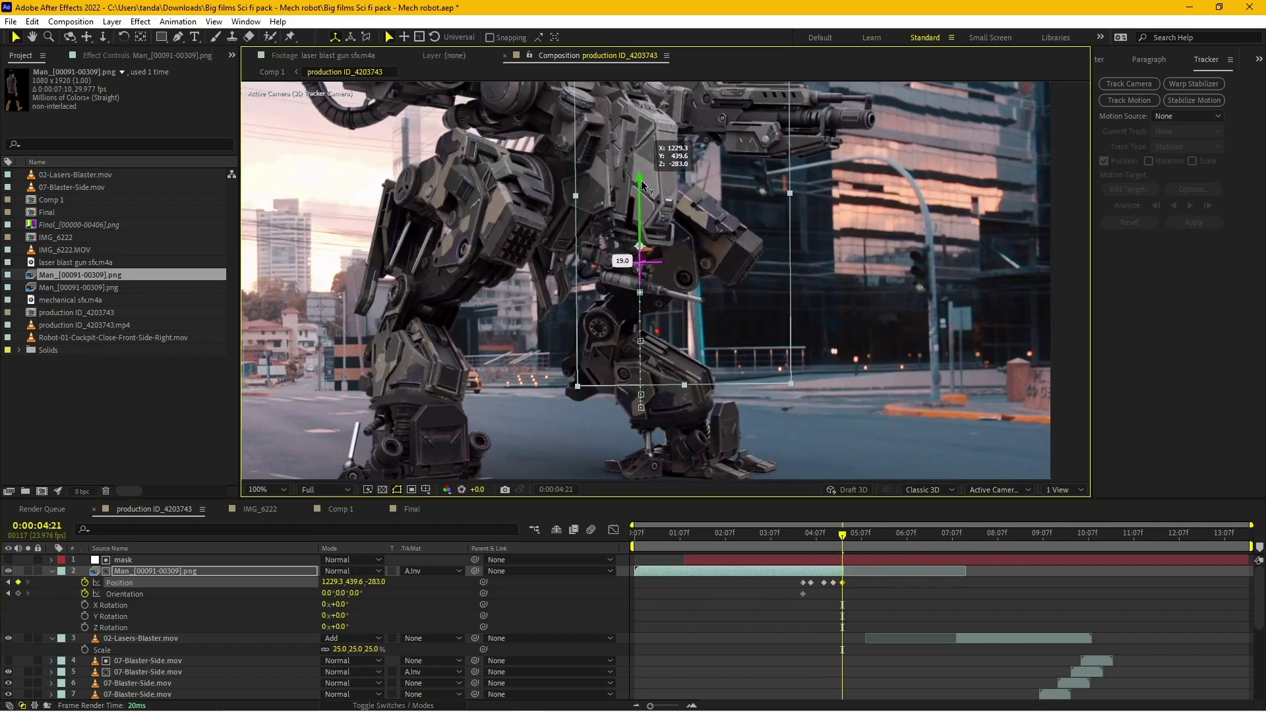
click(899, 595)
Step: Preview the shot around 0:00:03:03 and inspect the mask layer's outline
scroll(794, 387, down, 2)
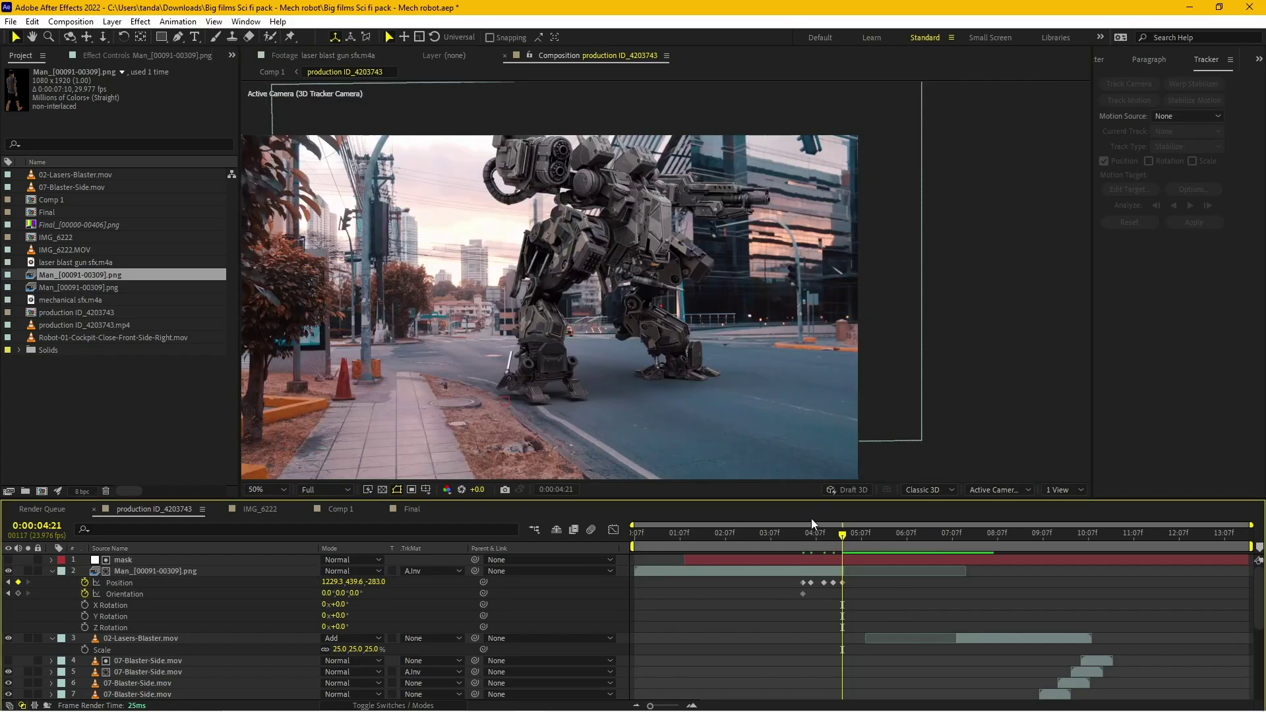
mouse_move(835, 538)
mouse_down()
mouse_move(687, 556)
mouse_move(744, 558)
mouse_up()
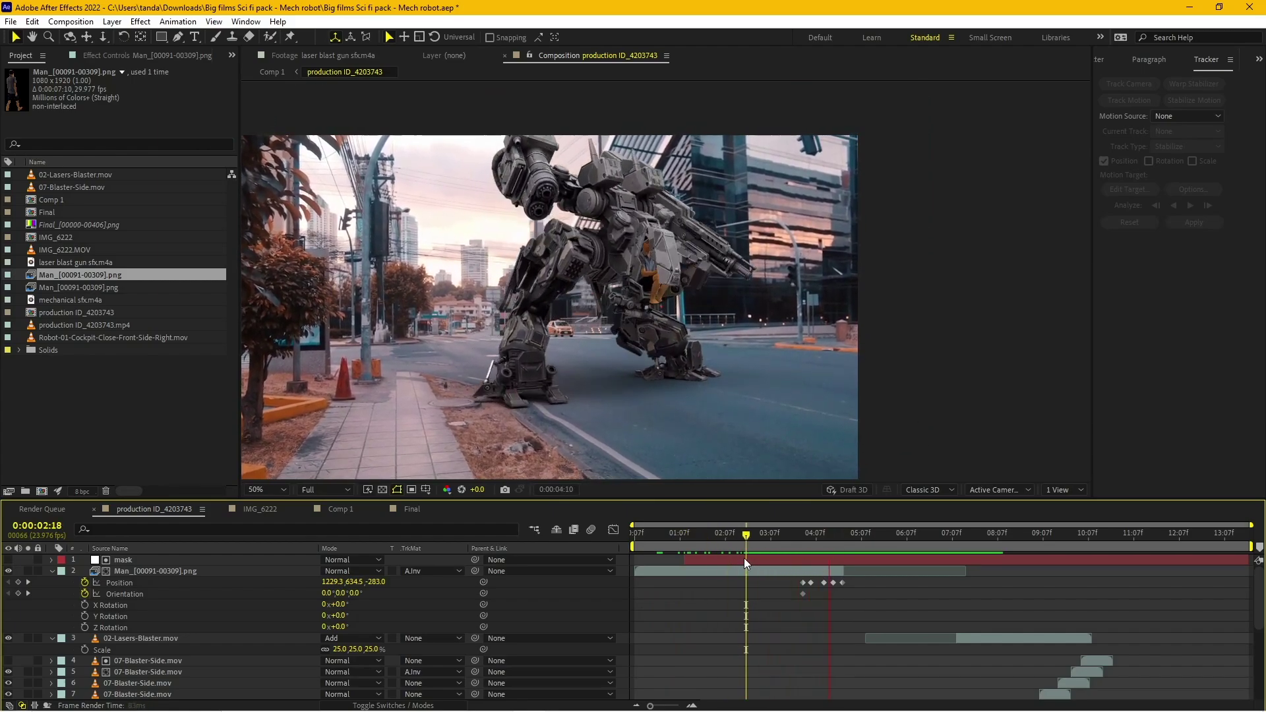
mouse_move(806, 540)
mouse_down()
mouse_move(683, 560)
mouse_move(773, 569)
mouse_move(742, 573)
mouse_up()
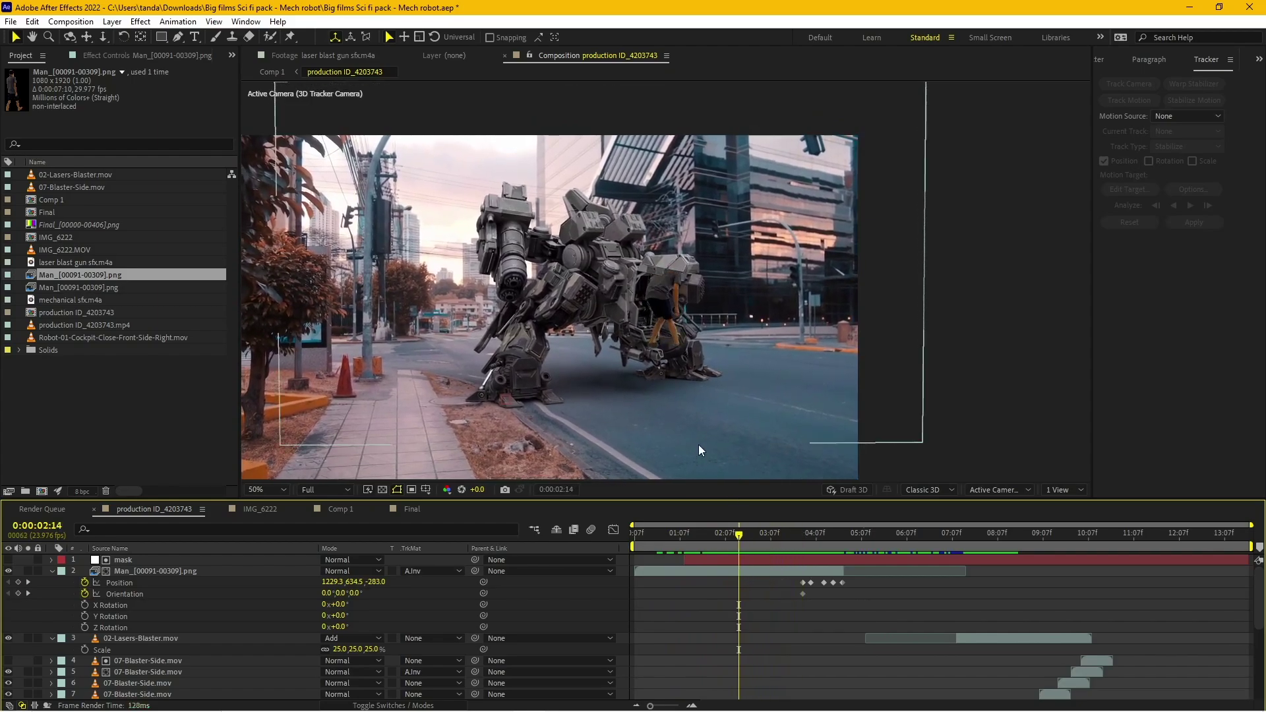
scroll(698, 445, up, 2)
click(137, 571)
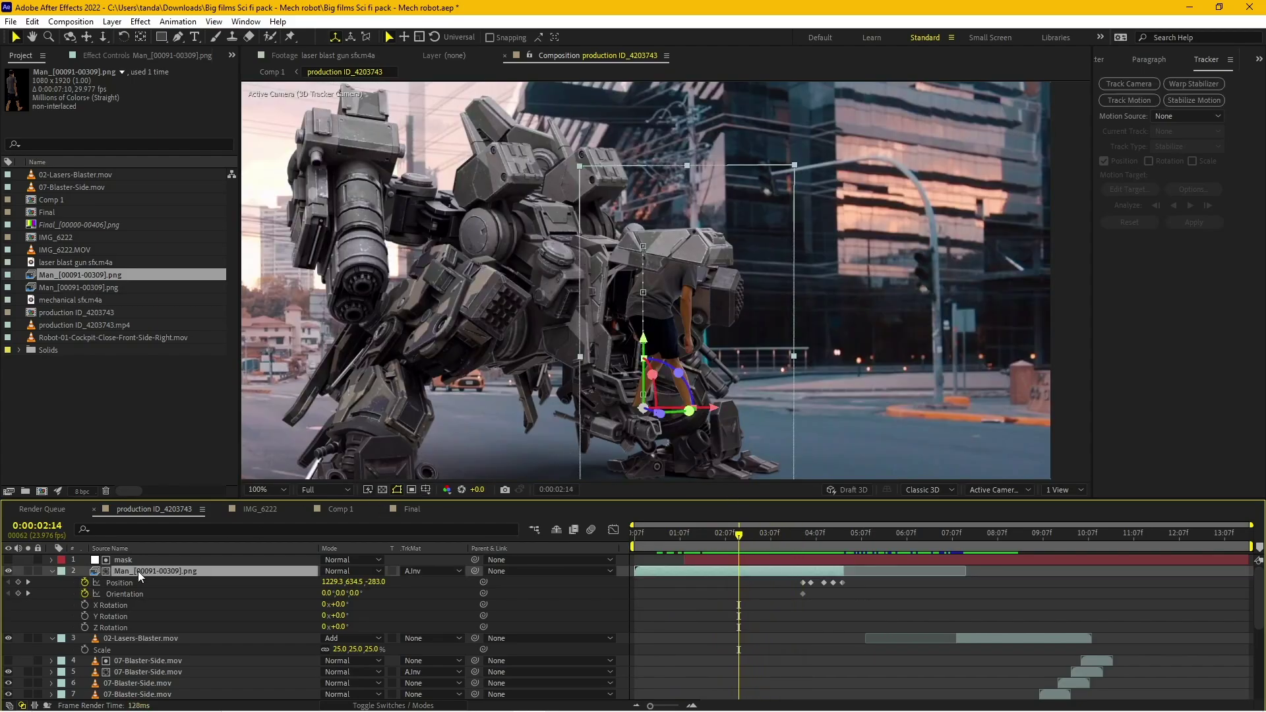
click(132, 560)
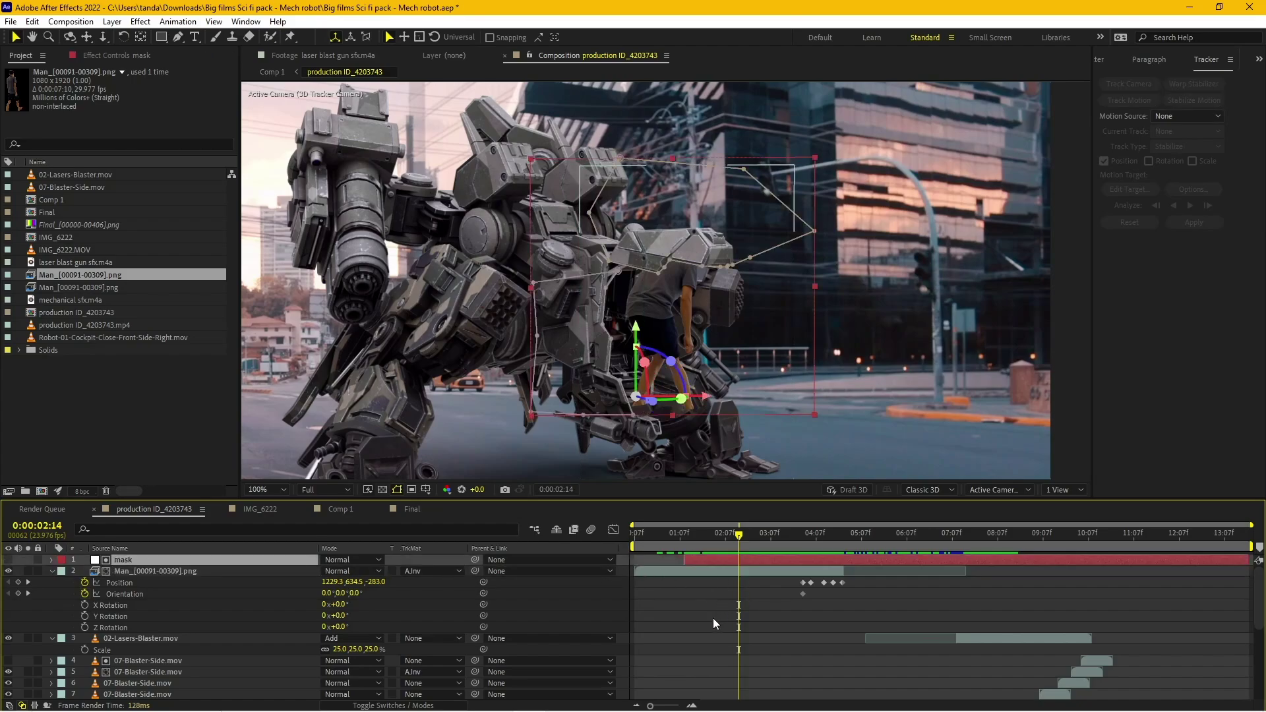
click(778, 620)
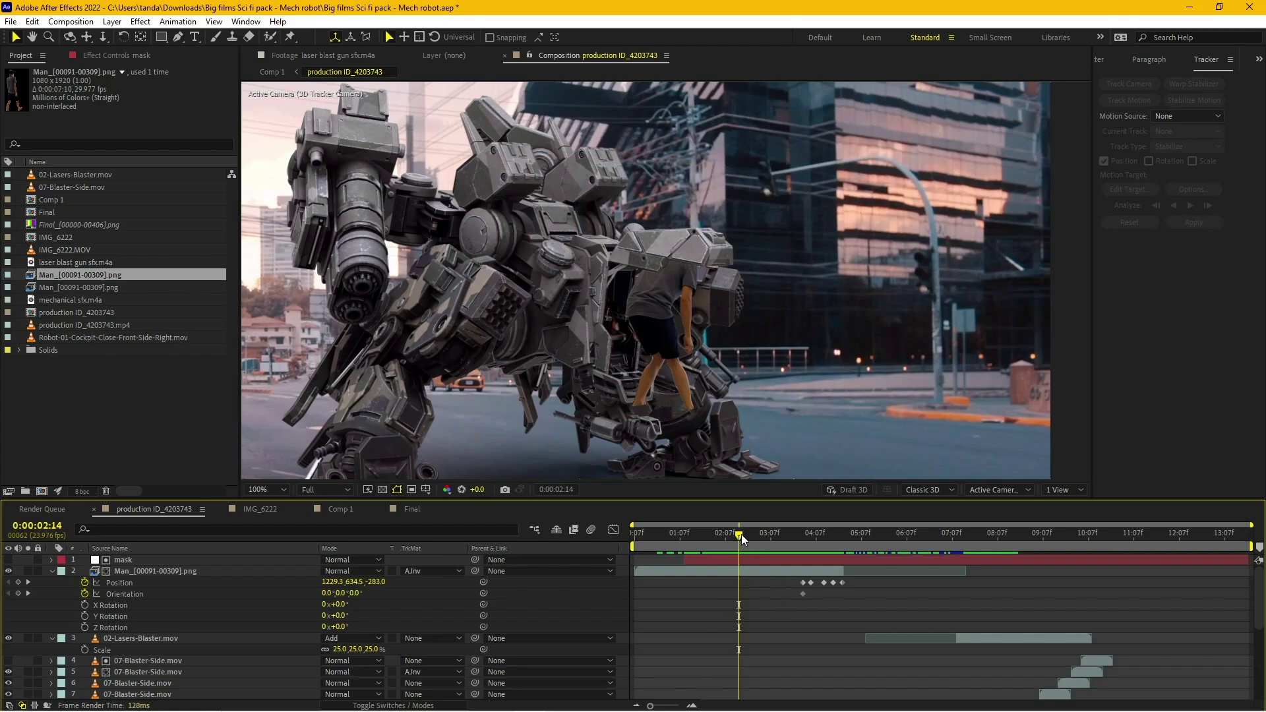
drag(741, 534, 647, 536)
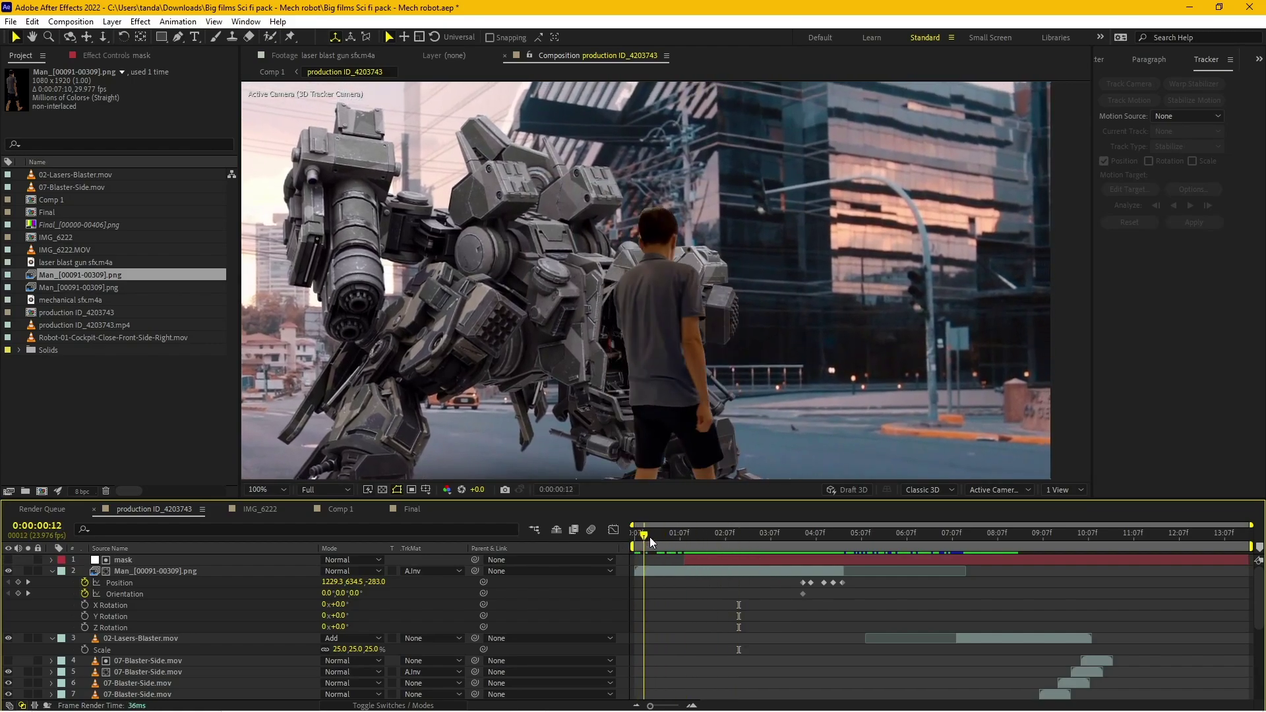
click(655, 536)
scroll(719, 458, down, 3)
scroll(710, 409, up, 5)
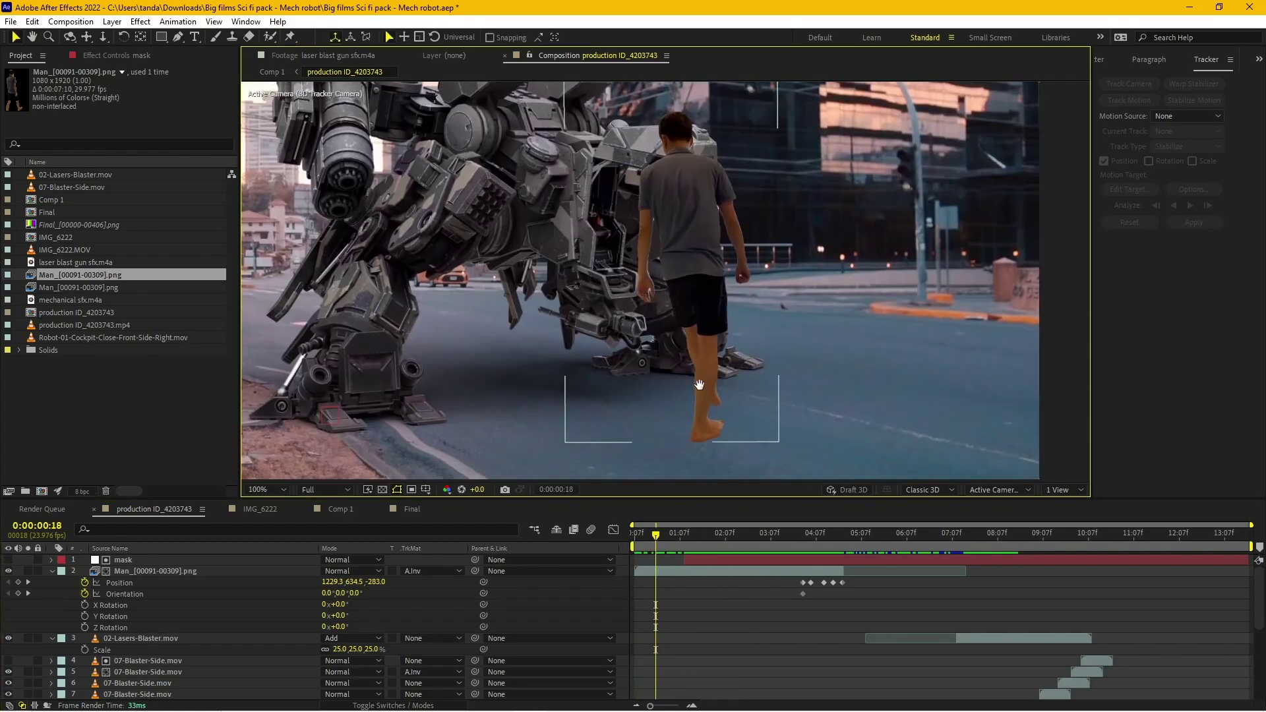
scroll(710, 409, up, 1)
scroll(735, 393, down, 5)
scroll(734, 393, up, 5)
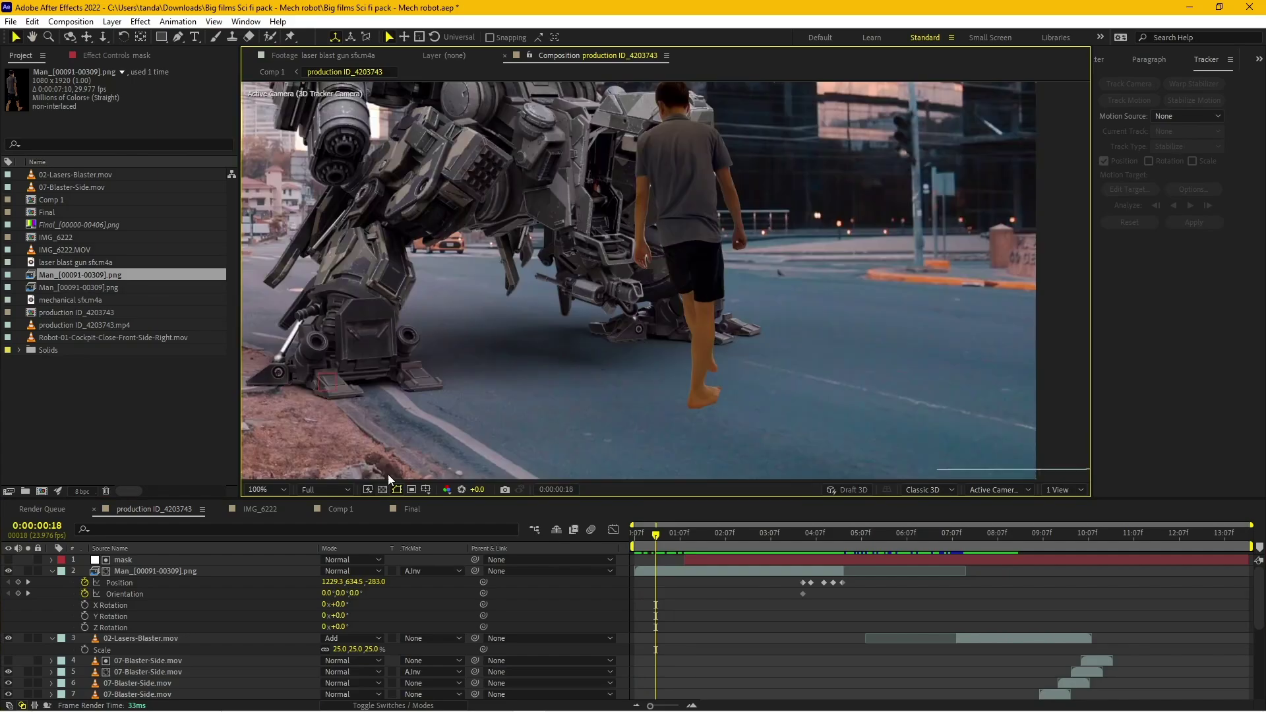
click(137, 570)
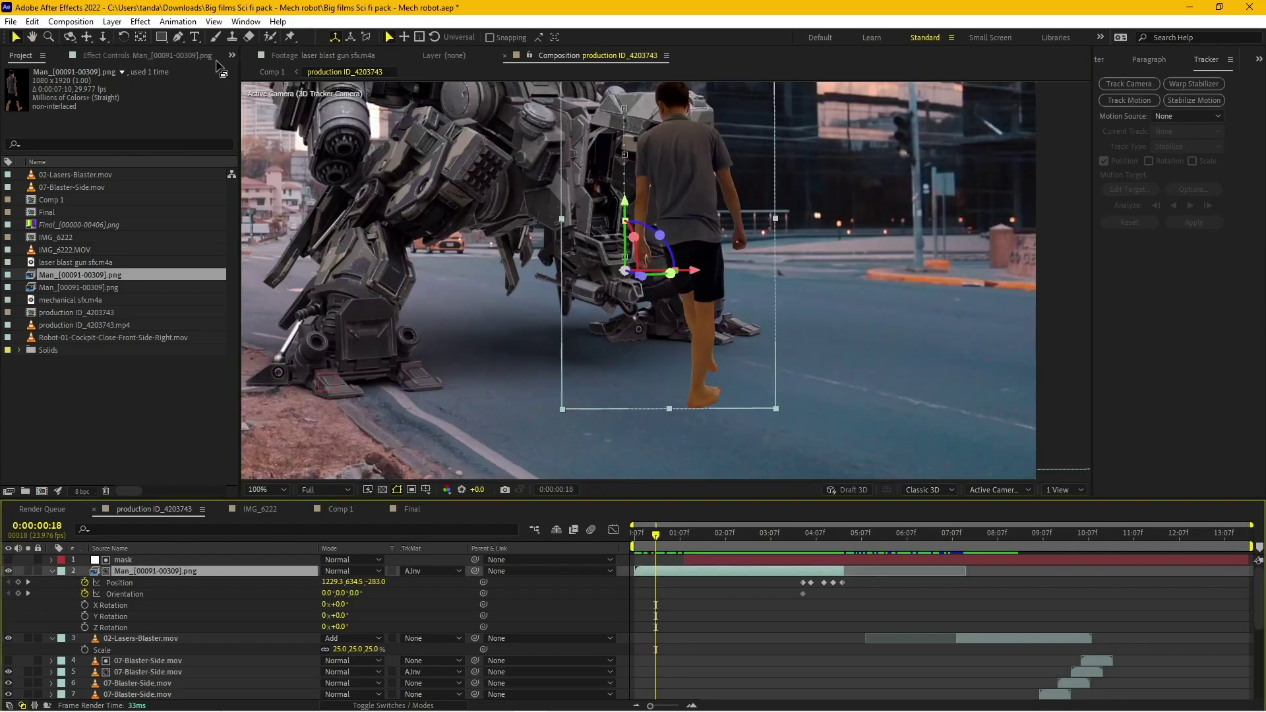
Step: Apply RG VFX Shadow to the man, adjust its slant, and uncheck Clip to Bounding Box
click(140, 23)
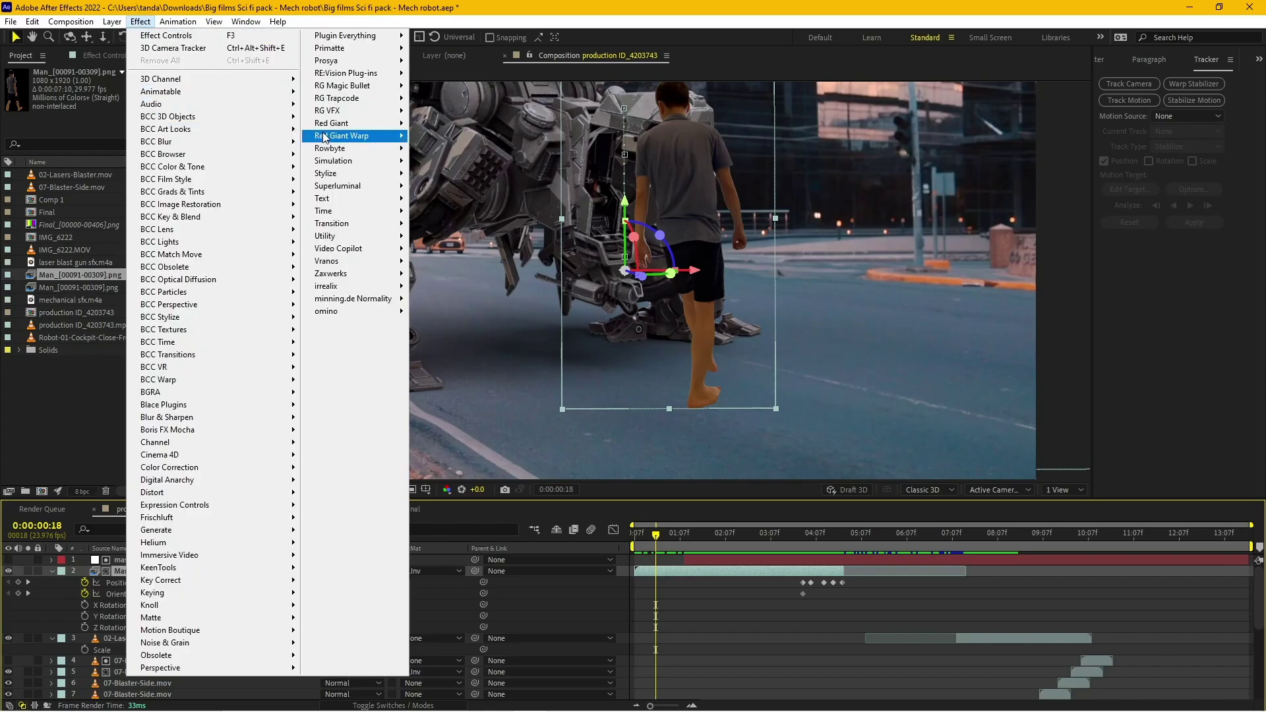
mouse_move(357, 112)
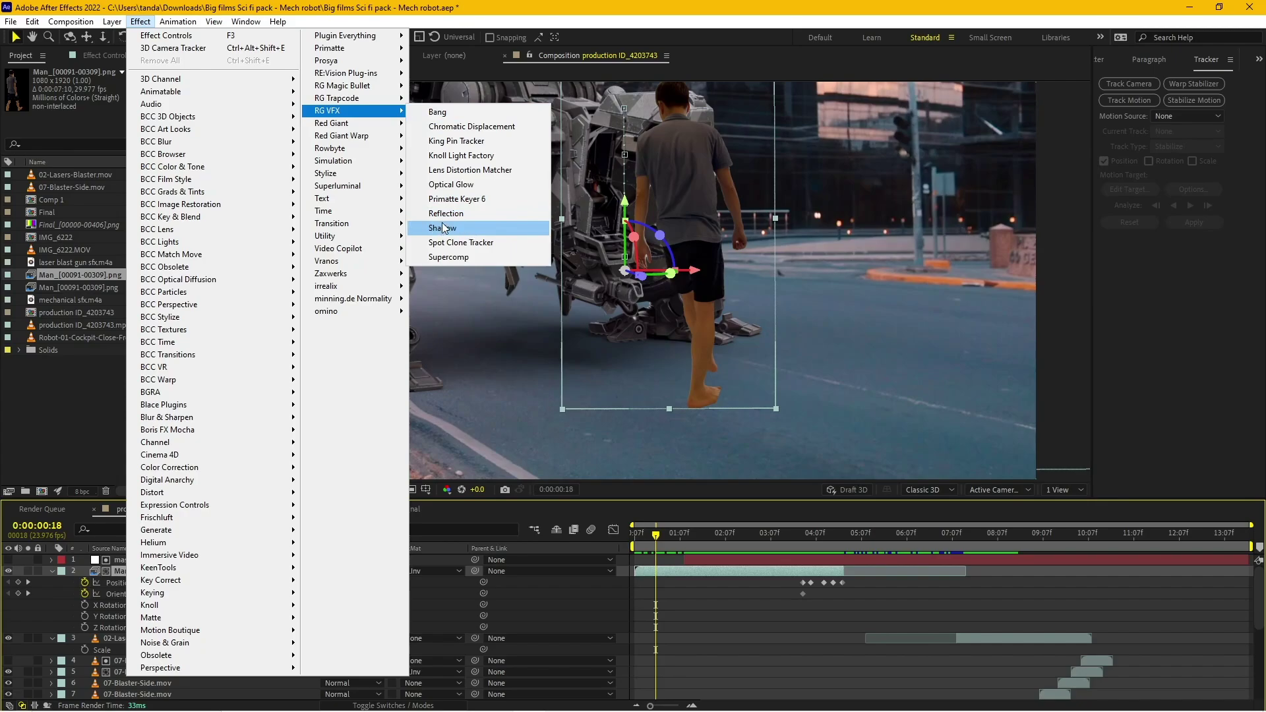
click(465, 231)
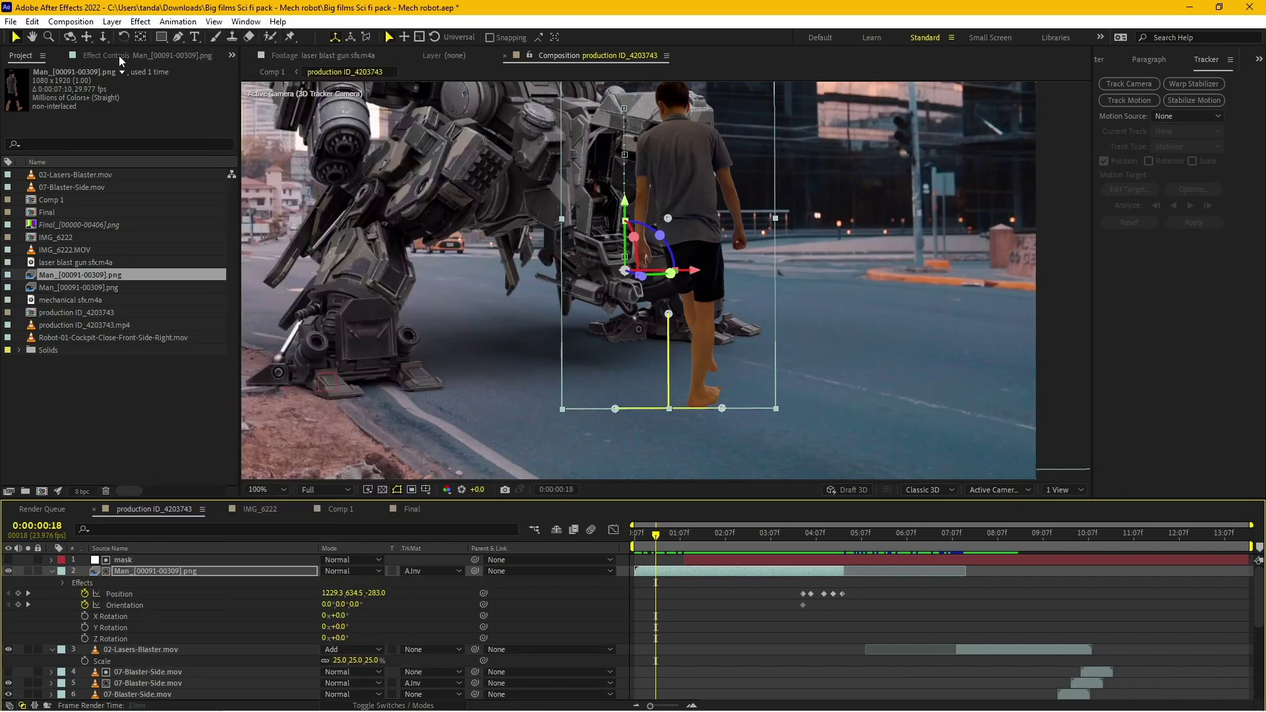
click(118, 56)
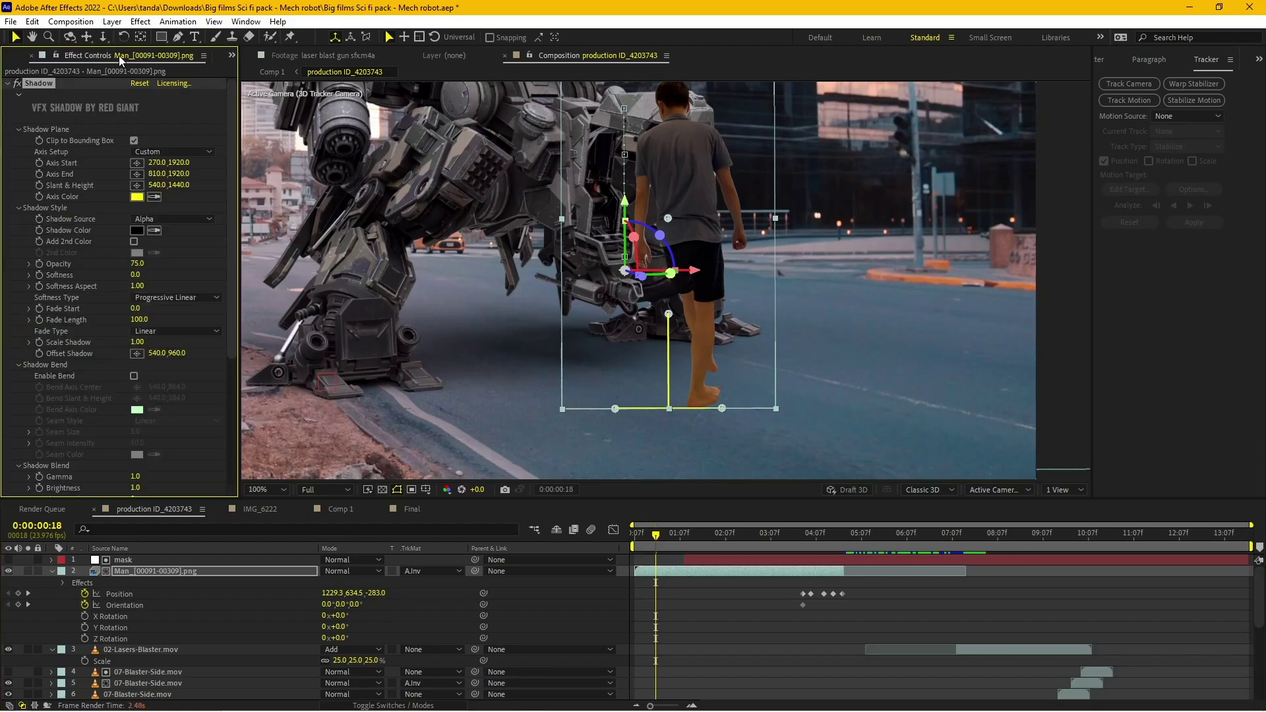
drag(725, 389, 678, 237)
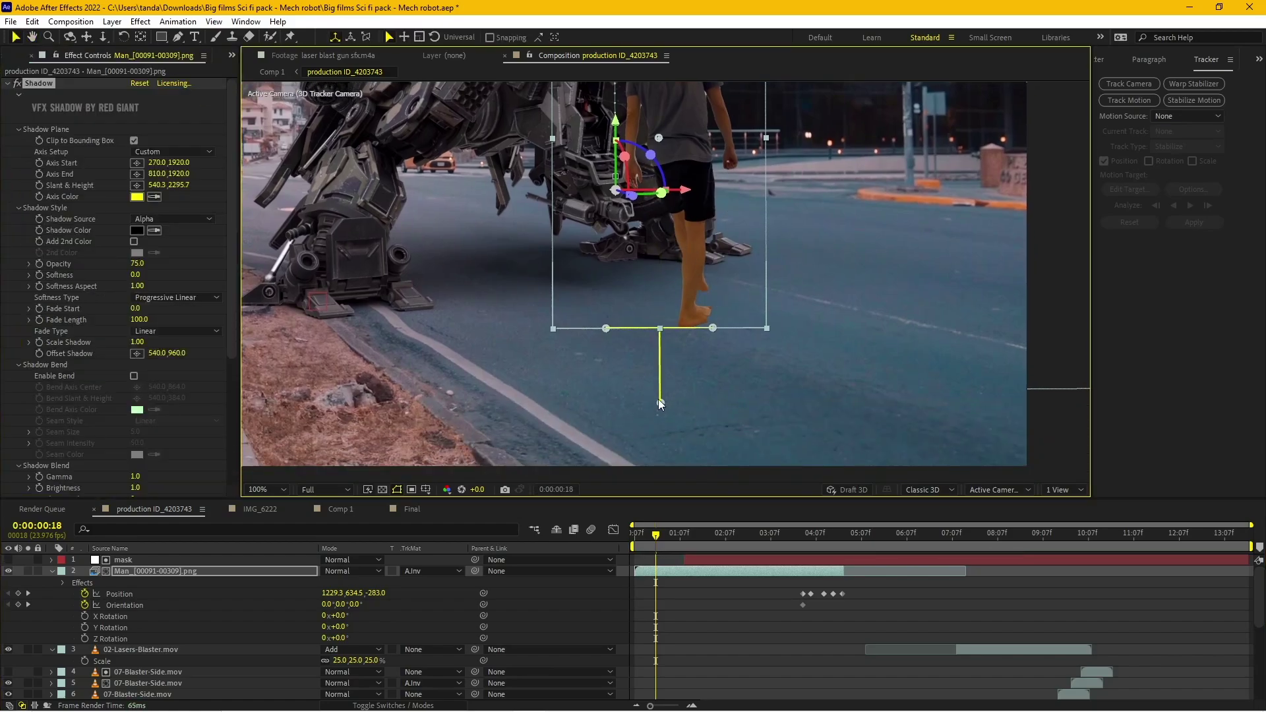
drag(659, 402, 658, 402)
click(135, 140)
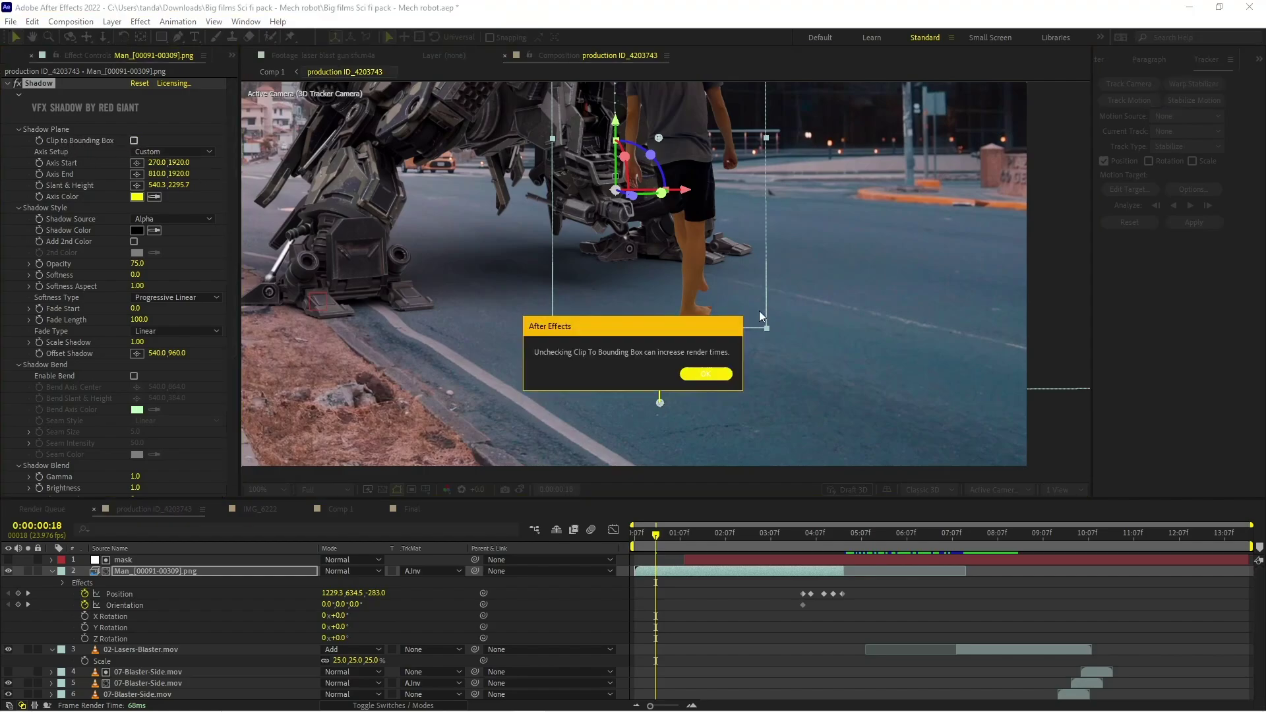
click(709, 374)
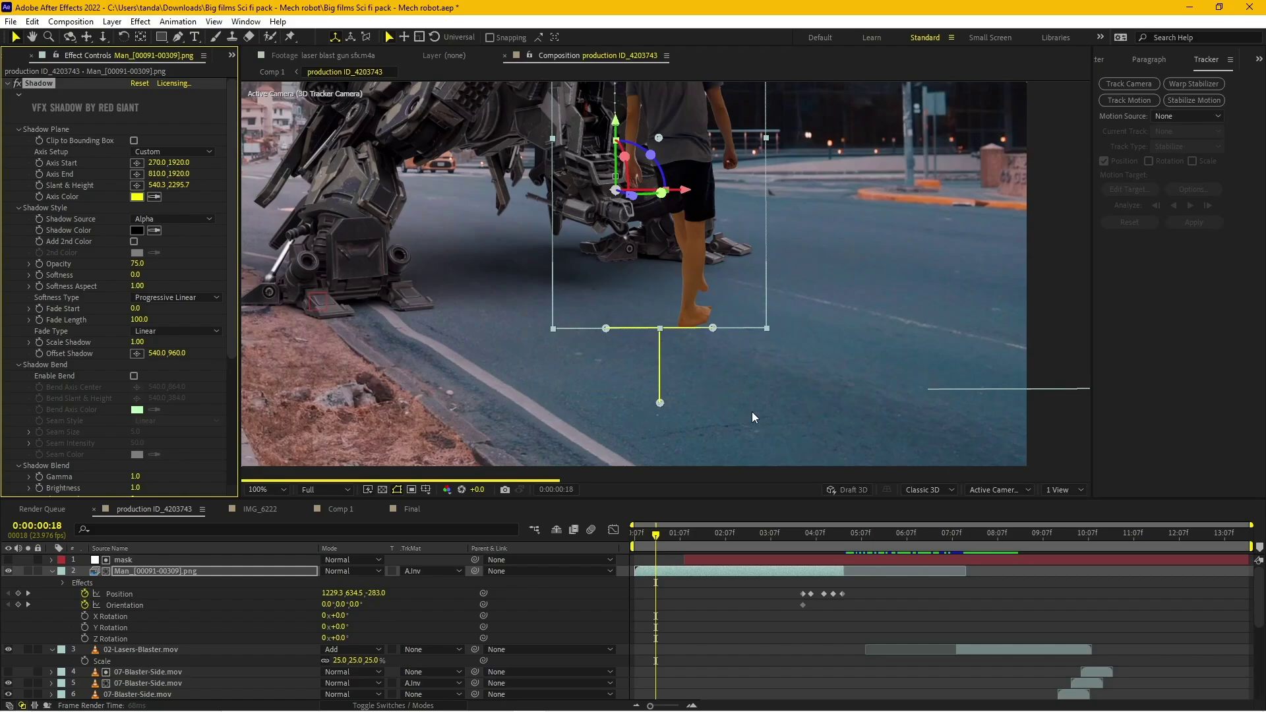
Step: Set the shadow's Opacity to 39 and Softness to 64
scroll(765, 392, down, 2)
scroll(738, 368, up, 2)
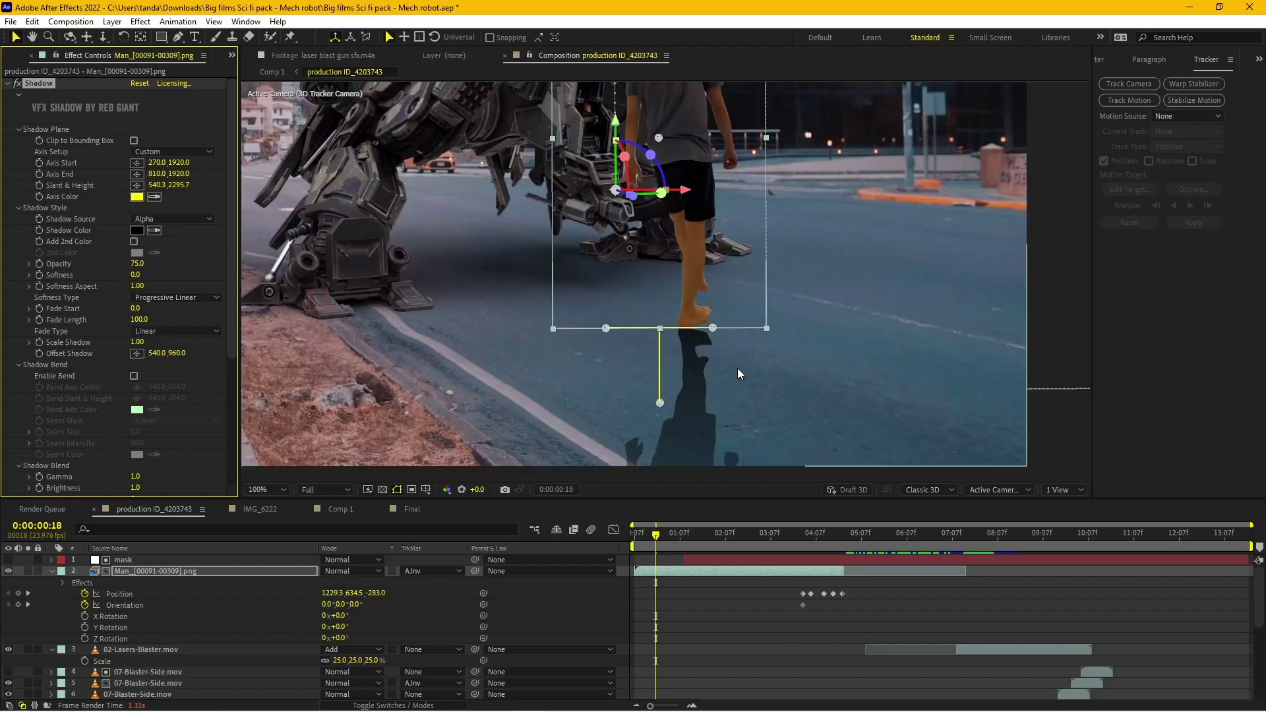
scroll(724, 373, down, 2)
drag(701, 346, 711, 368)
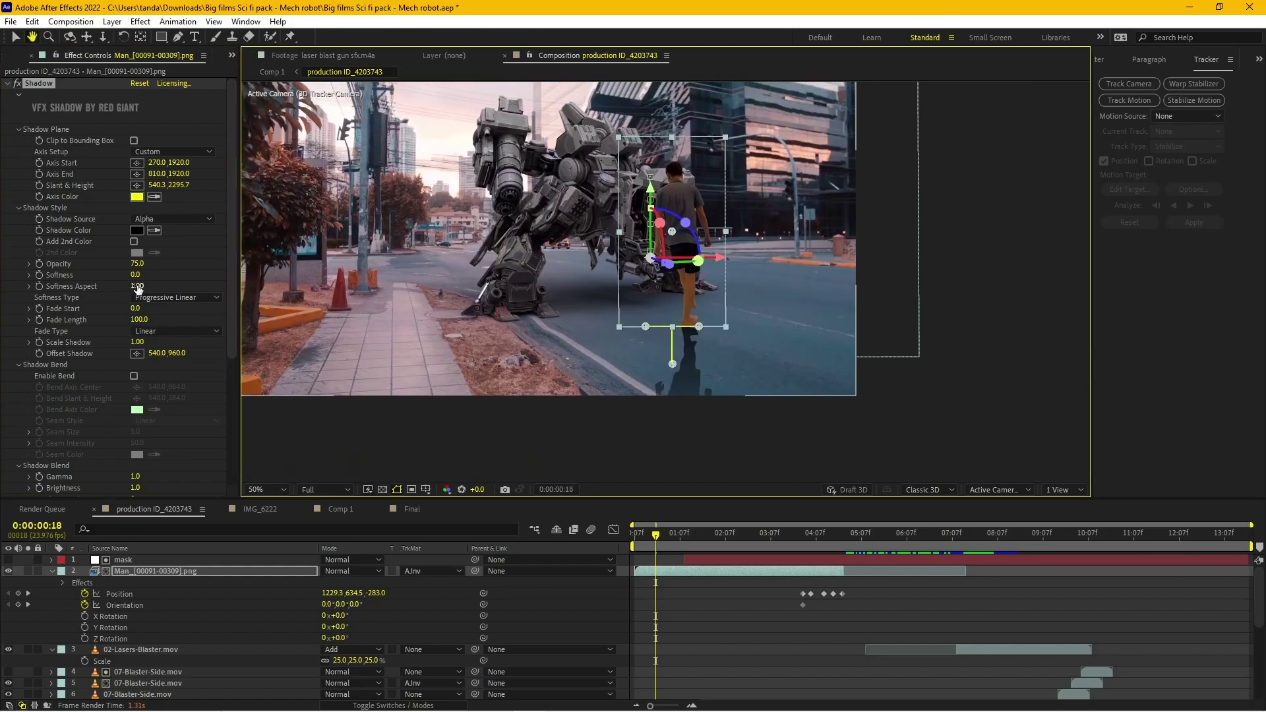
mouse_move(134, 263)
mouse_down()
mouse_move(120, 273)
mouse_move(170, 276)
mouse_up()
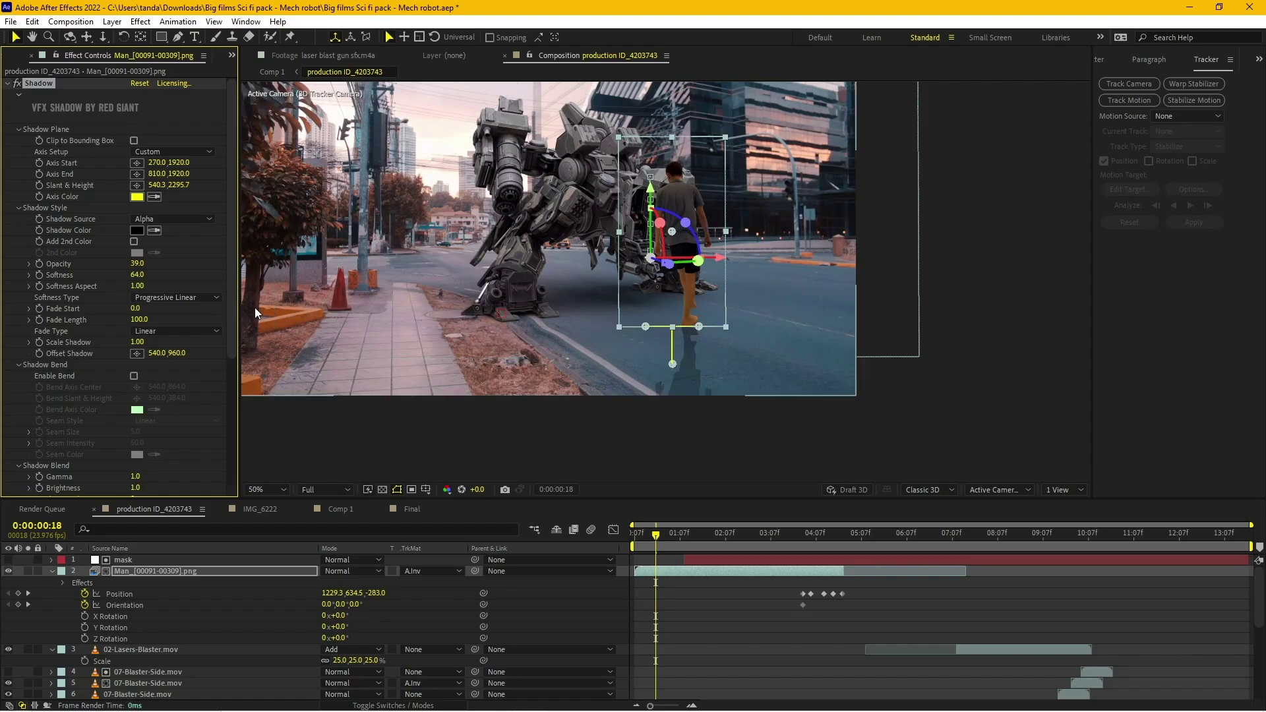
click(725, 572)
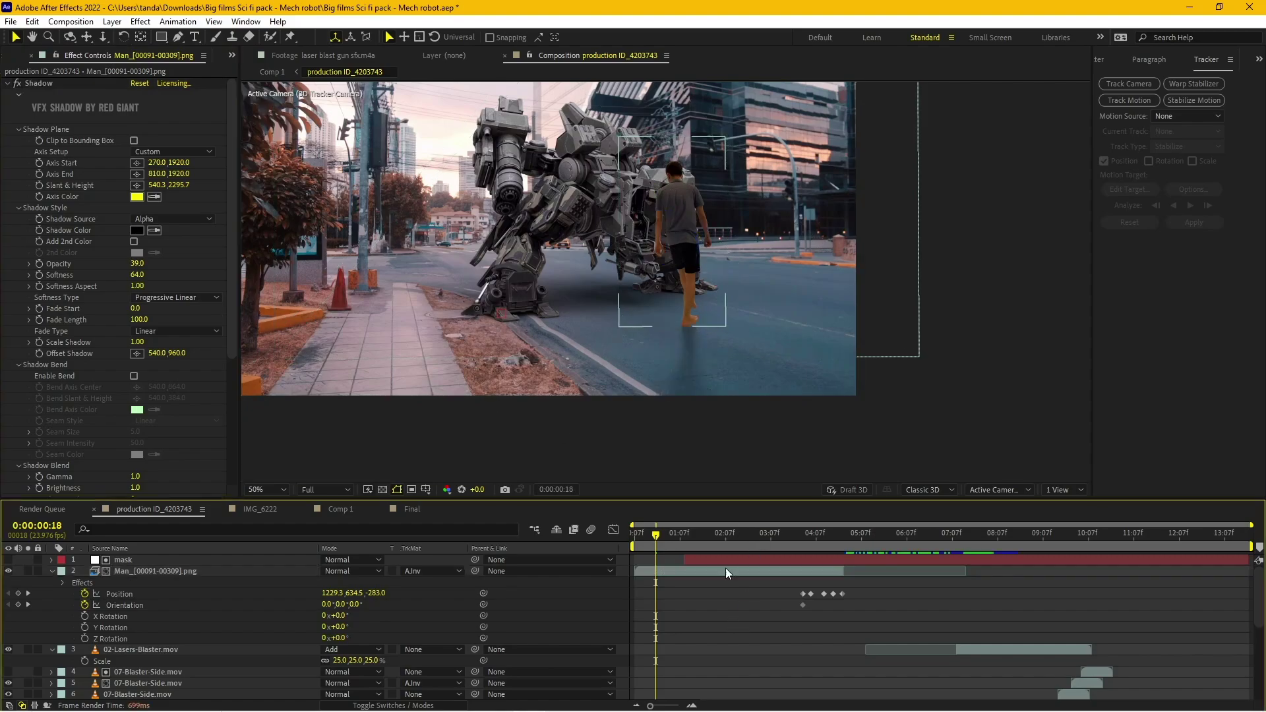
Step: Scrub through the shot to preview the man's shadow
scroll(773, 339, up, 2)
scroll(786, 343, down, 2)
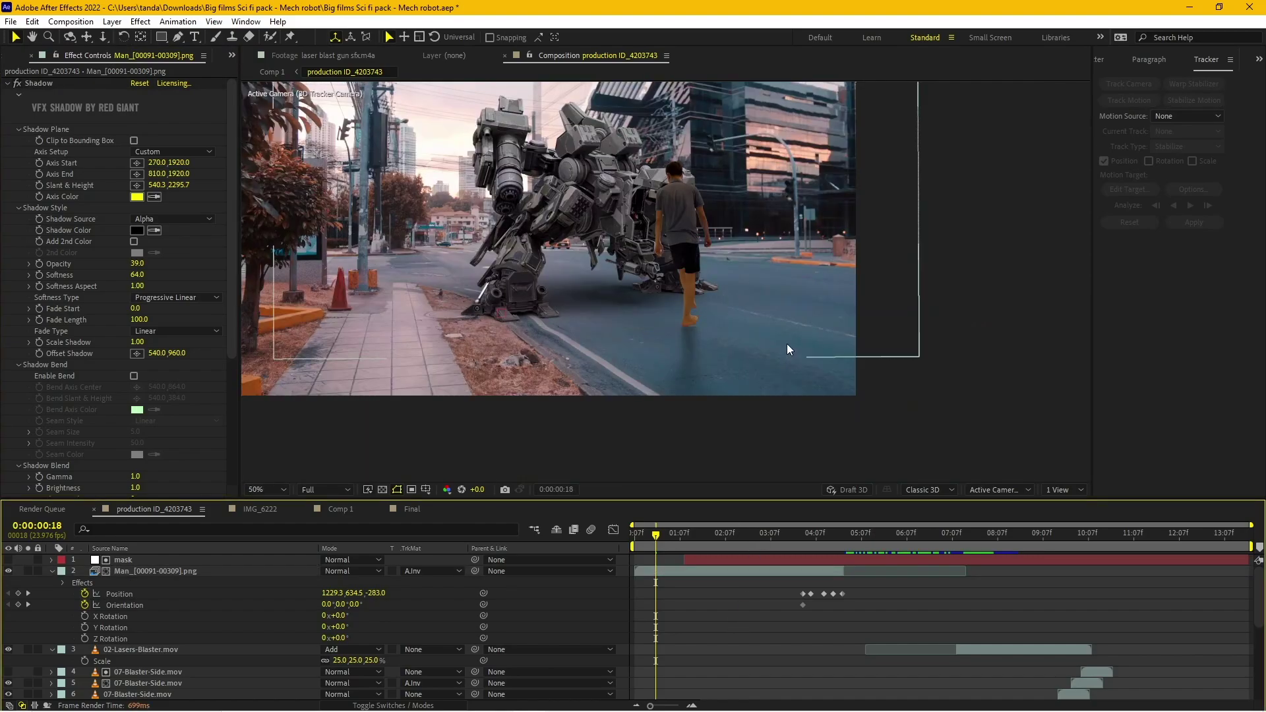
drag(786, 343, 790, 399)
click(696, 532)
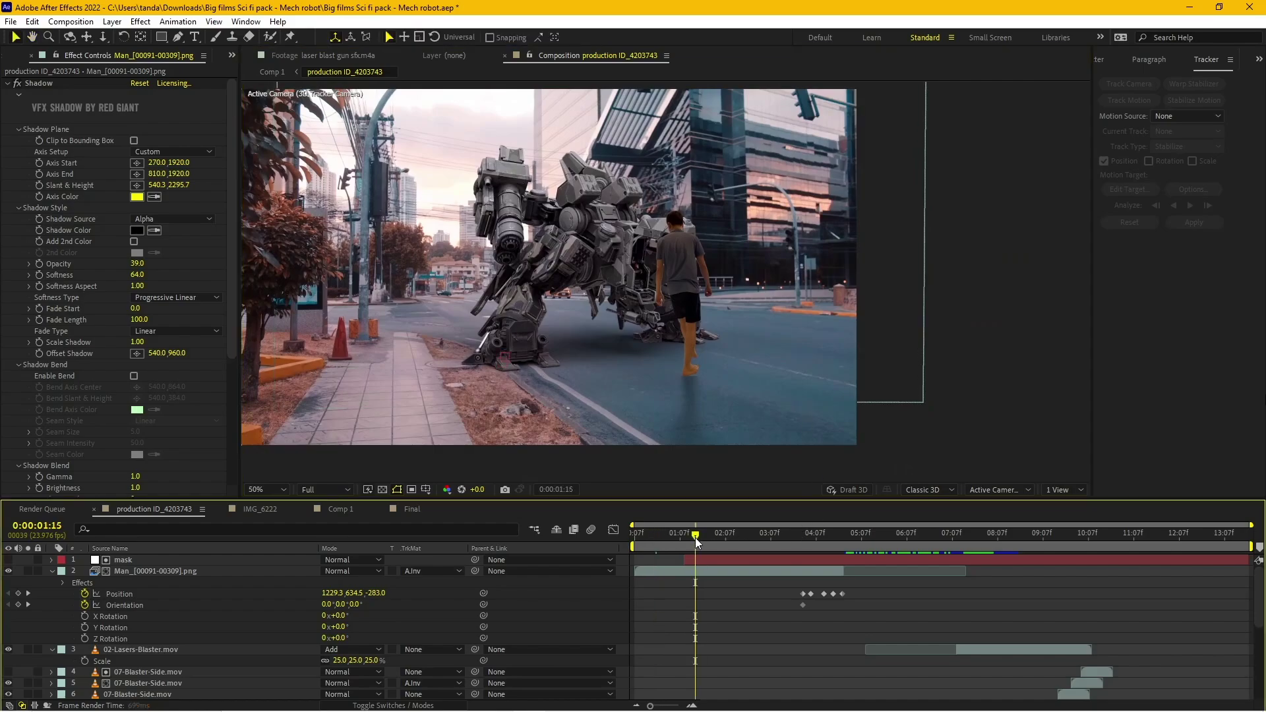
click(703, 540)
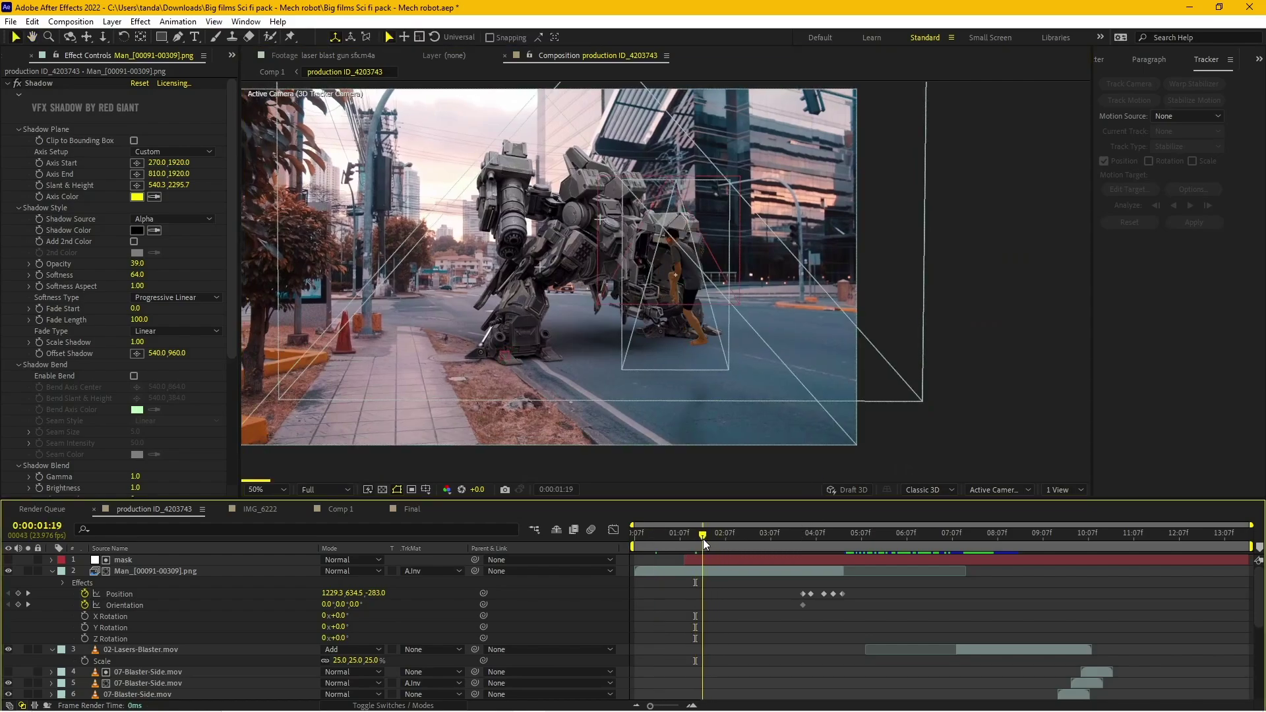
mouse_move(698, 538)
mouse_down()
mouse_move(634, 540)
mouse_move(670, 536)
mouse_up()
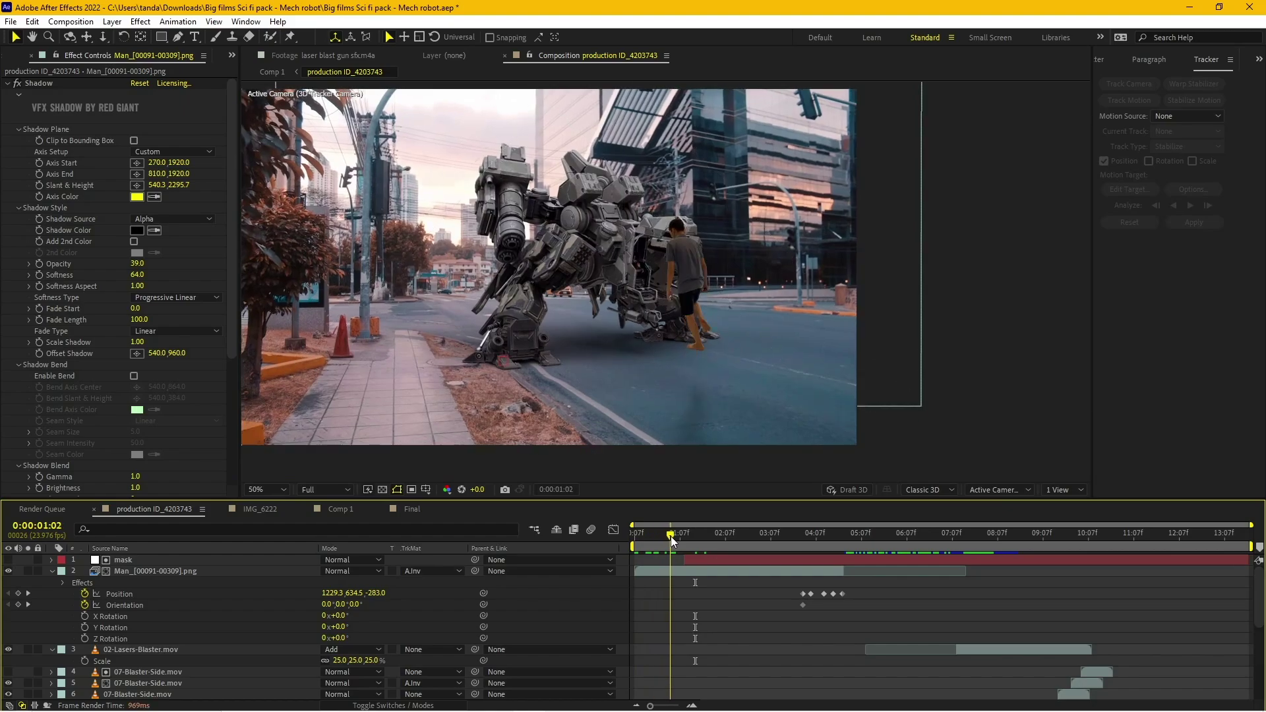
Step: Open the rendered Mech robot mp4 from the project folder for playback
click(1178, 9)
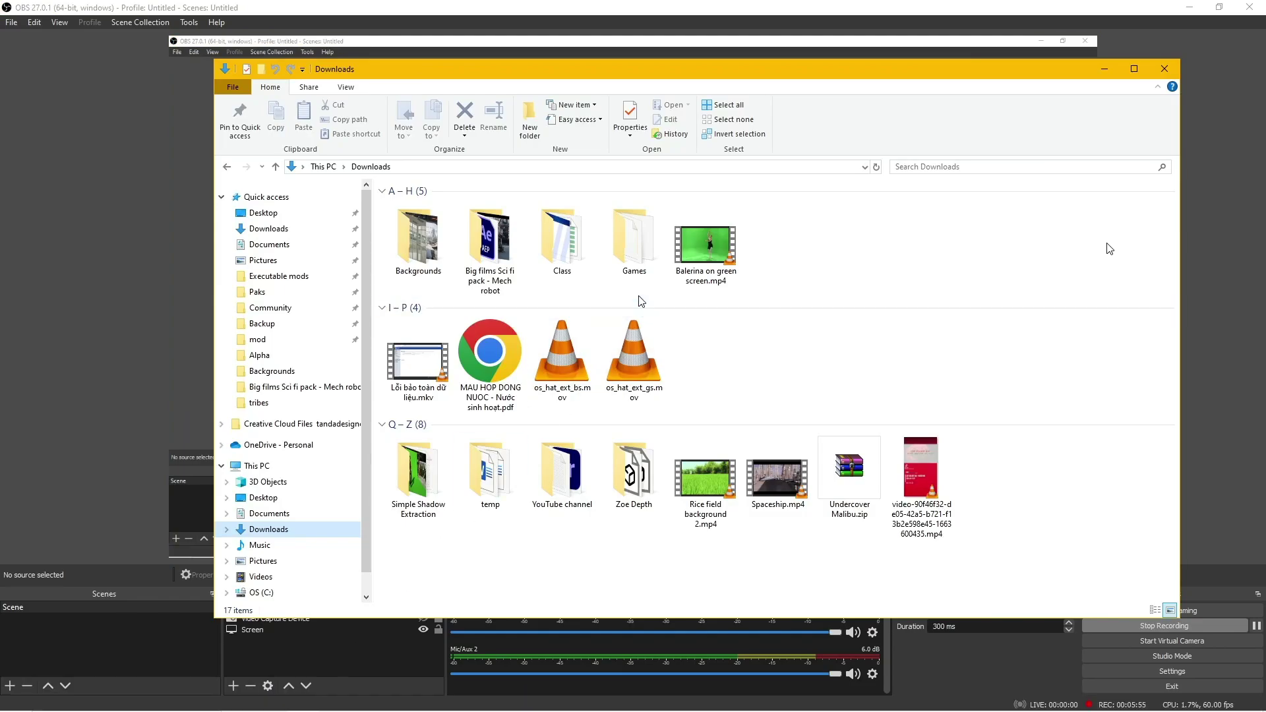
double_click(480, 247)
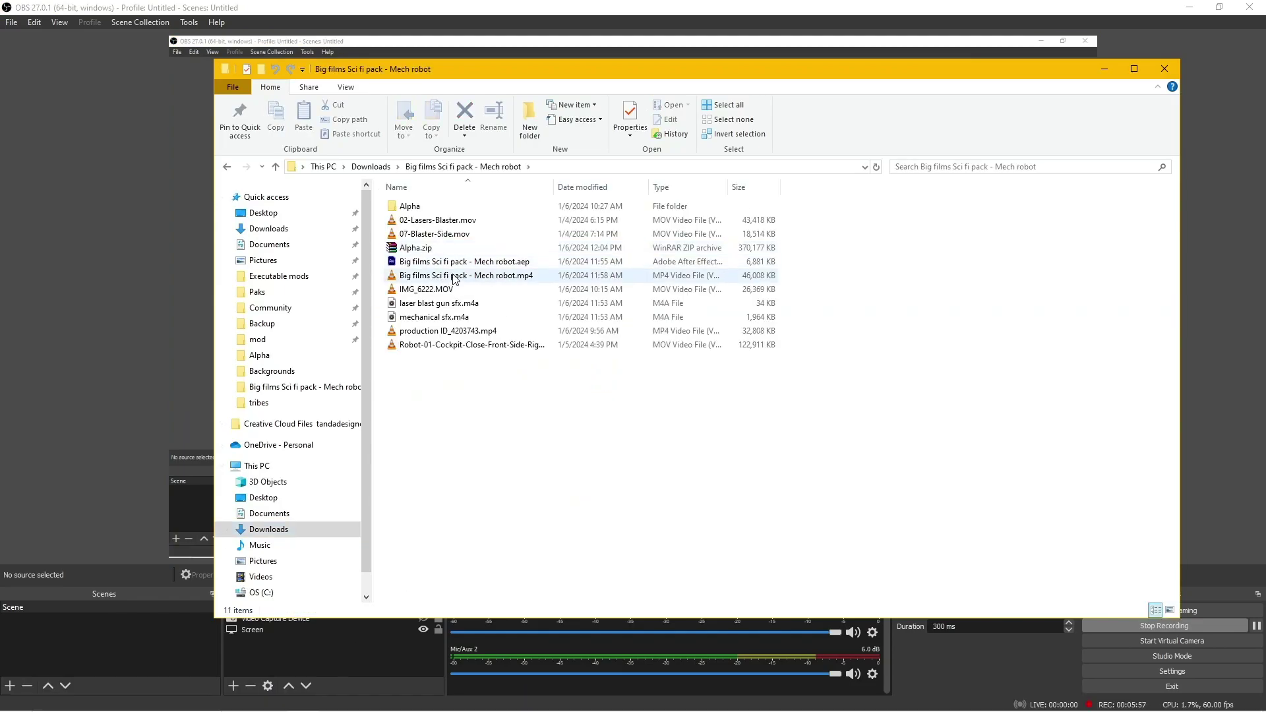
double_click(453, 280)
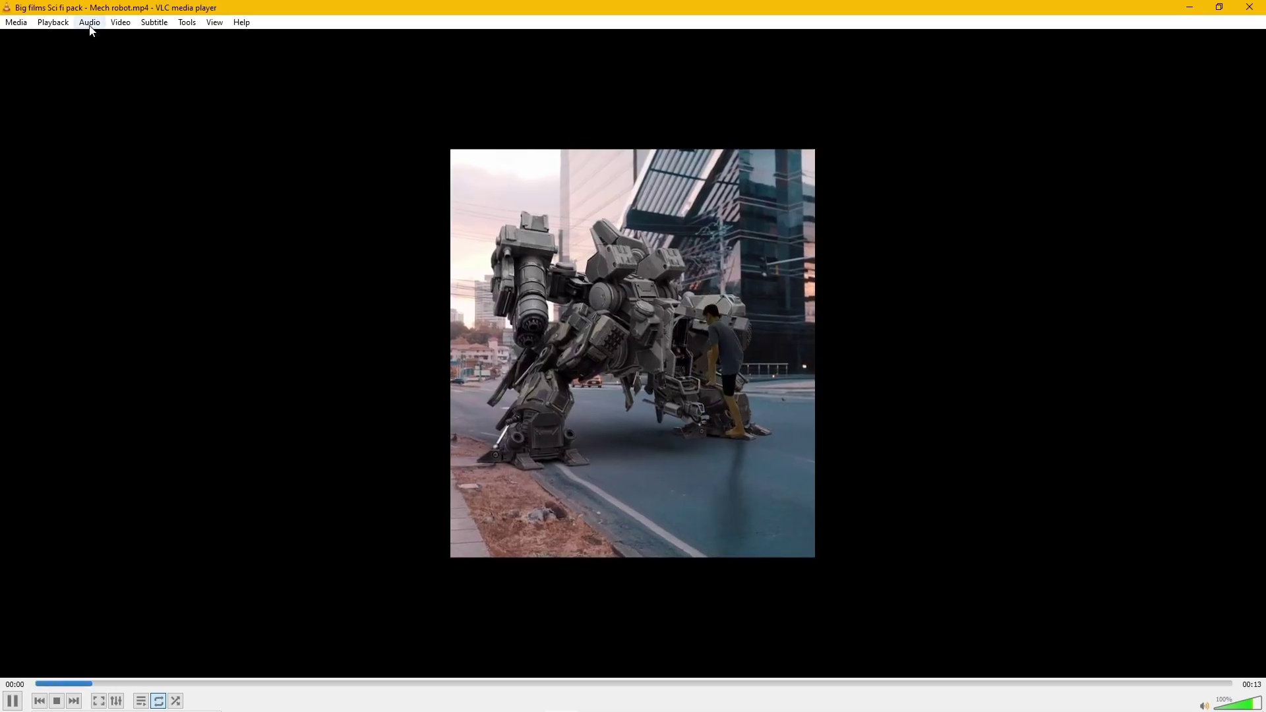
Step: Crop the playing video to 4:3
click(120, 22)
mouse_move(197, 138)
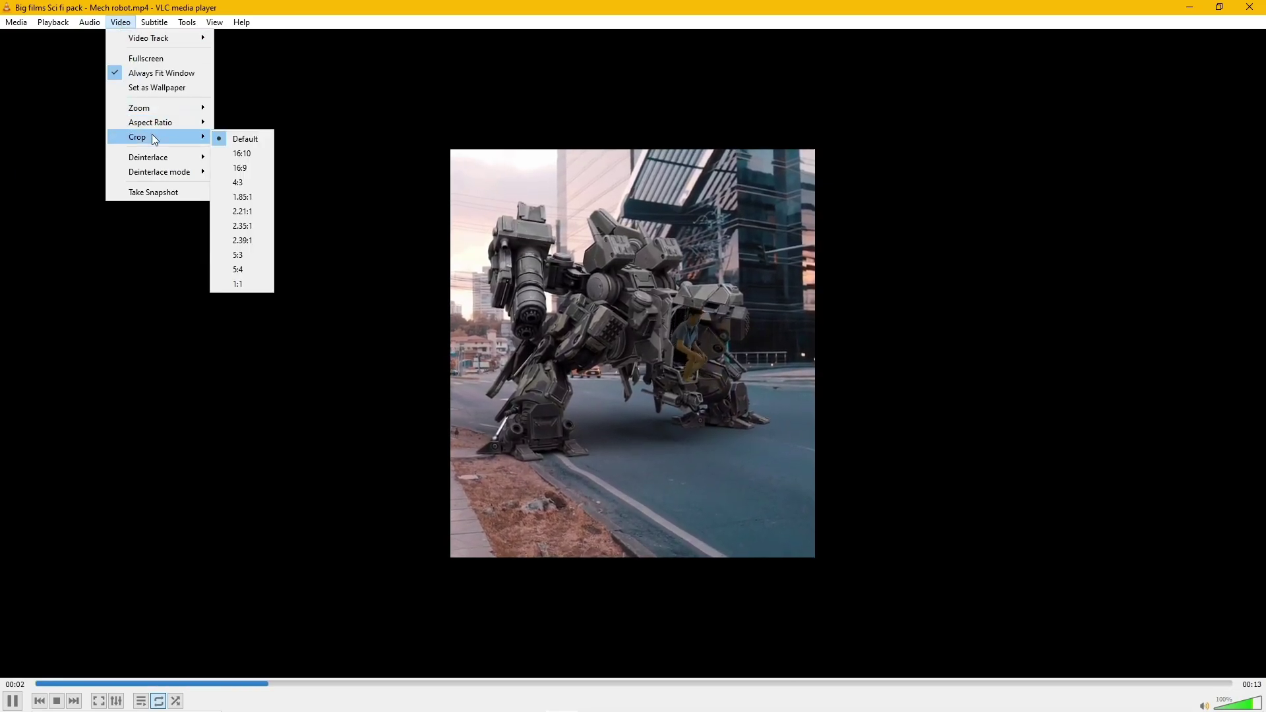
click(237, 183)
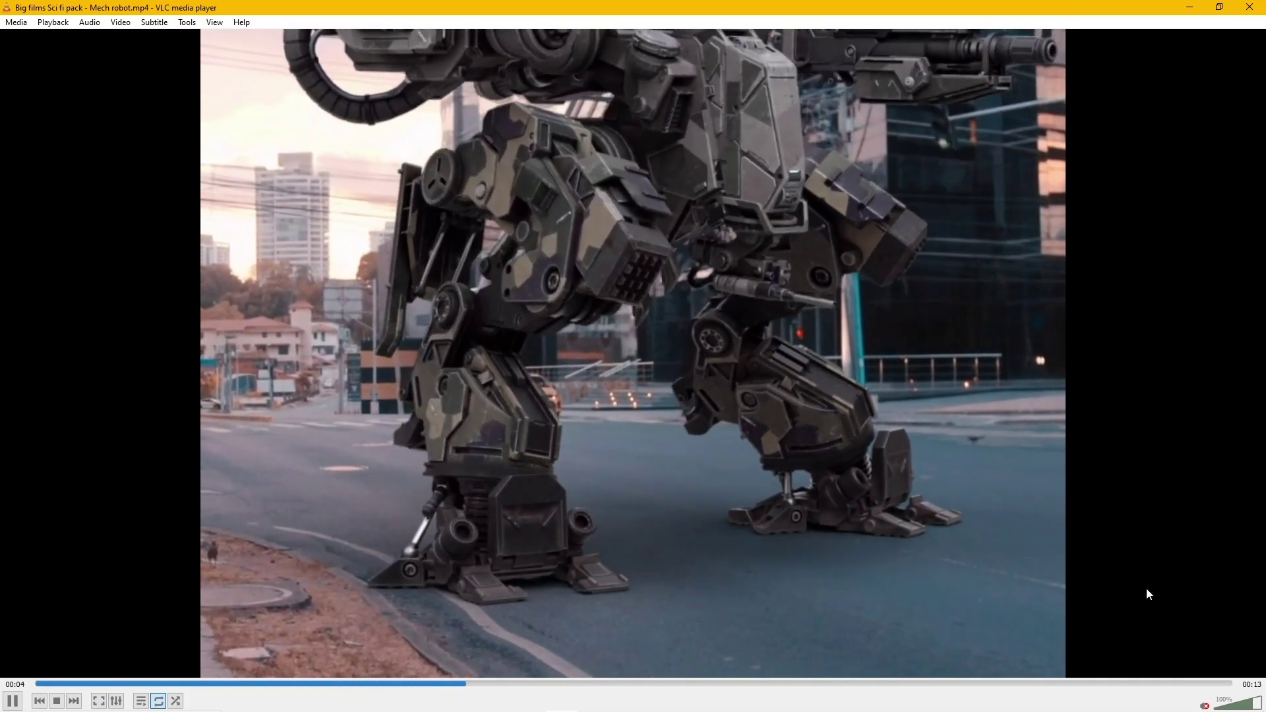
Step: Restore the default crop, watch the playback, then switch to another open window
click(122, 23)
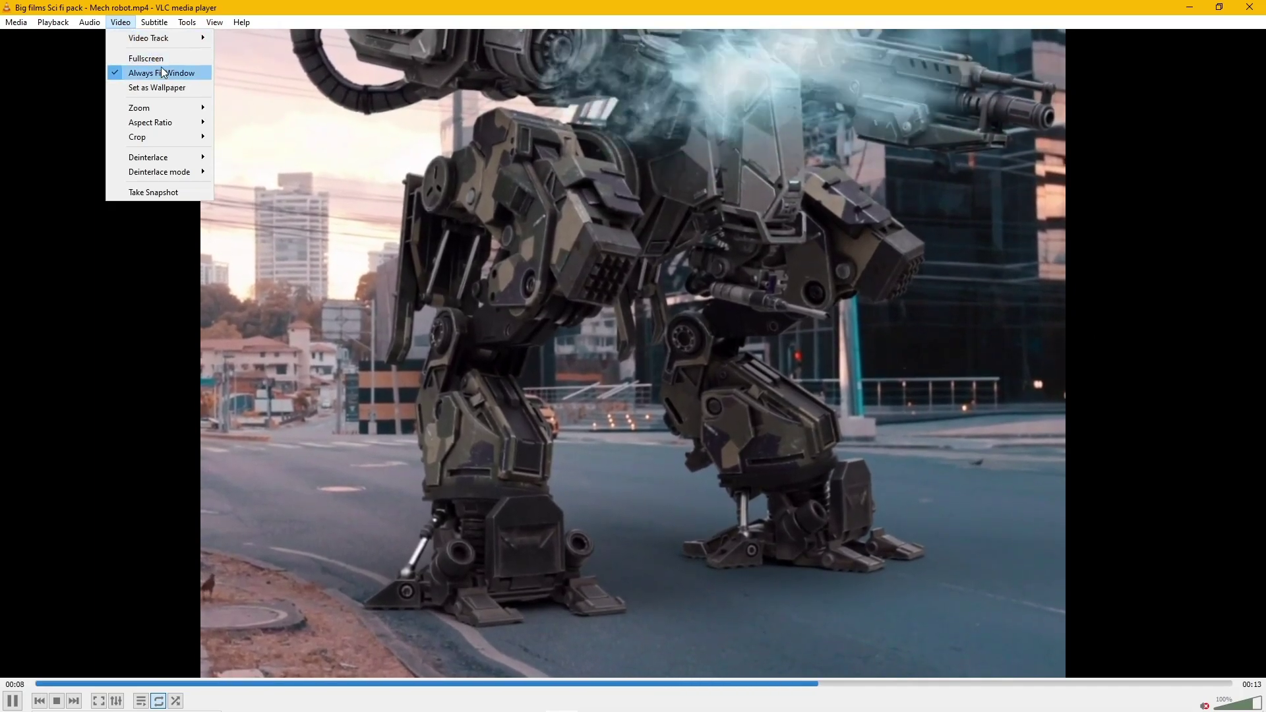
mouse_move(189, 110)
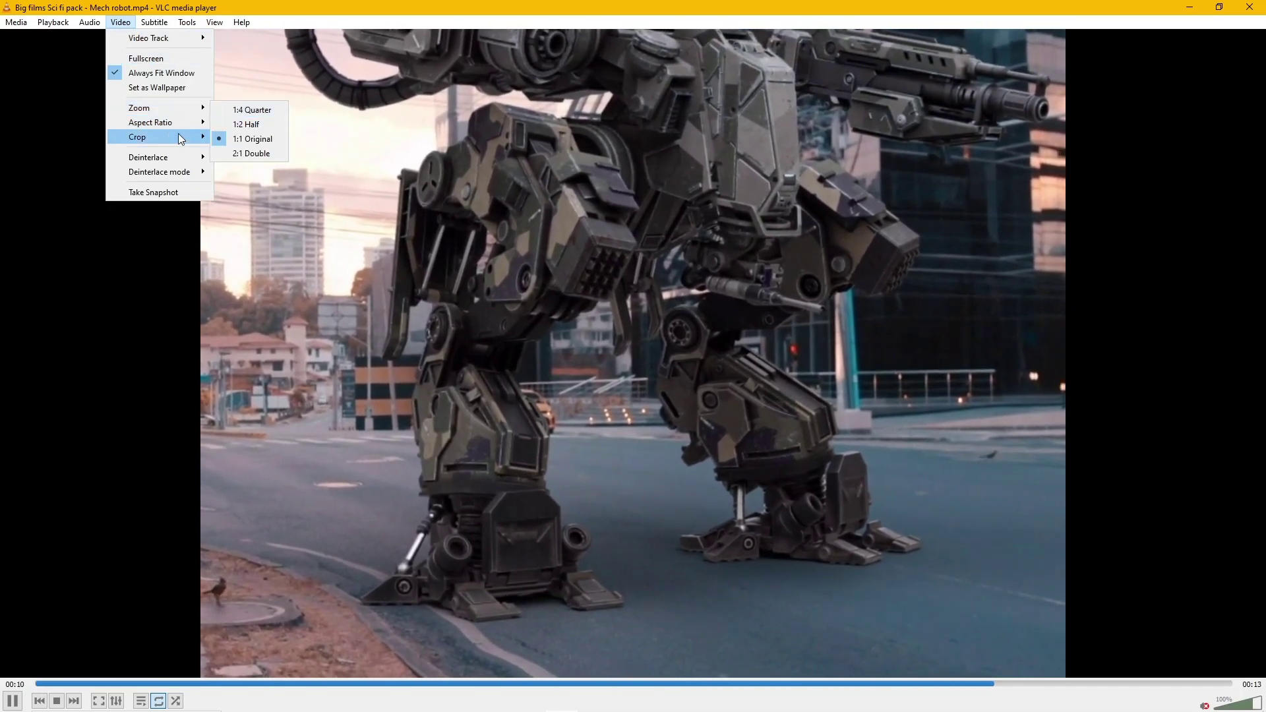
mouse_move(184, 137)
click(238, 139)
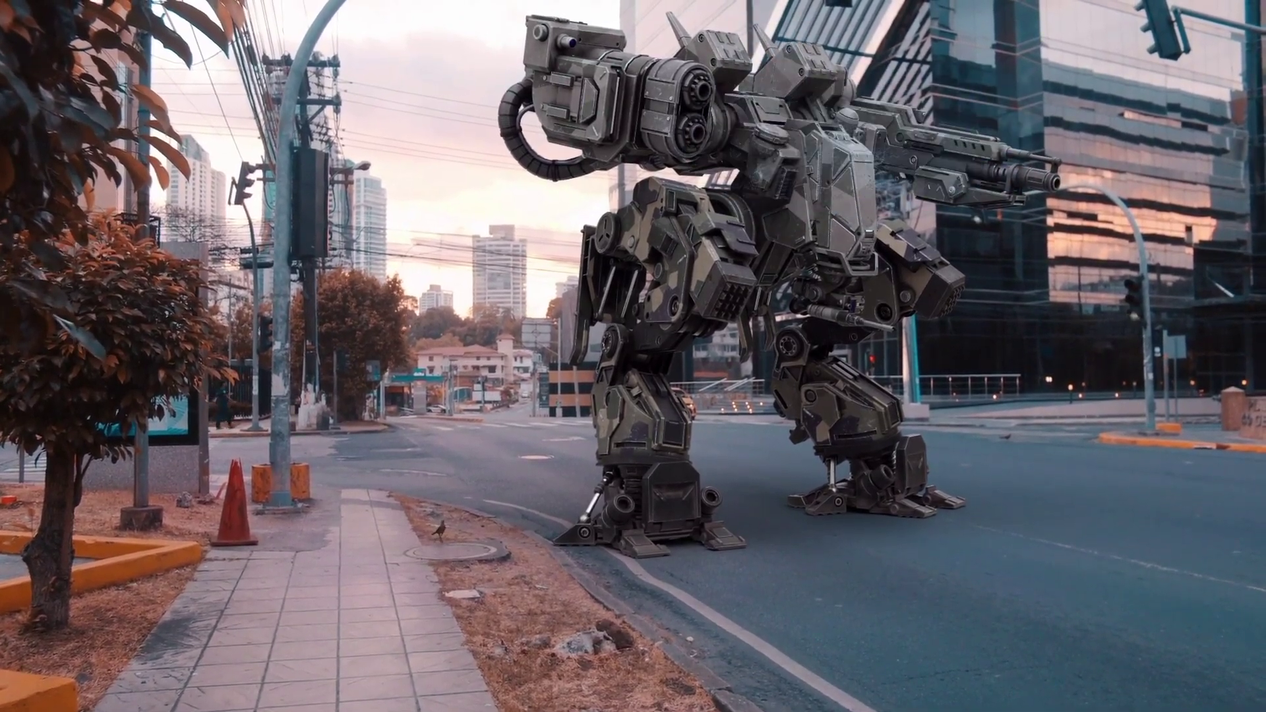
key(alt+Tab)
key(Tab)
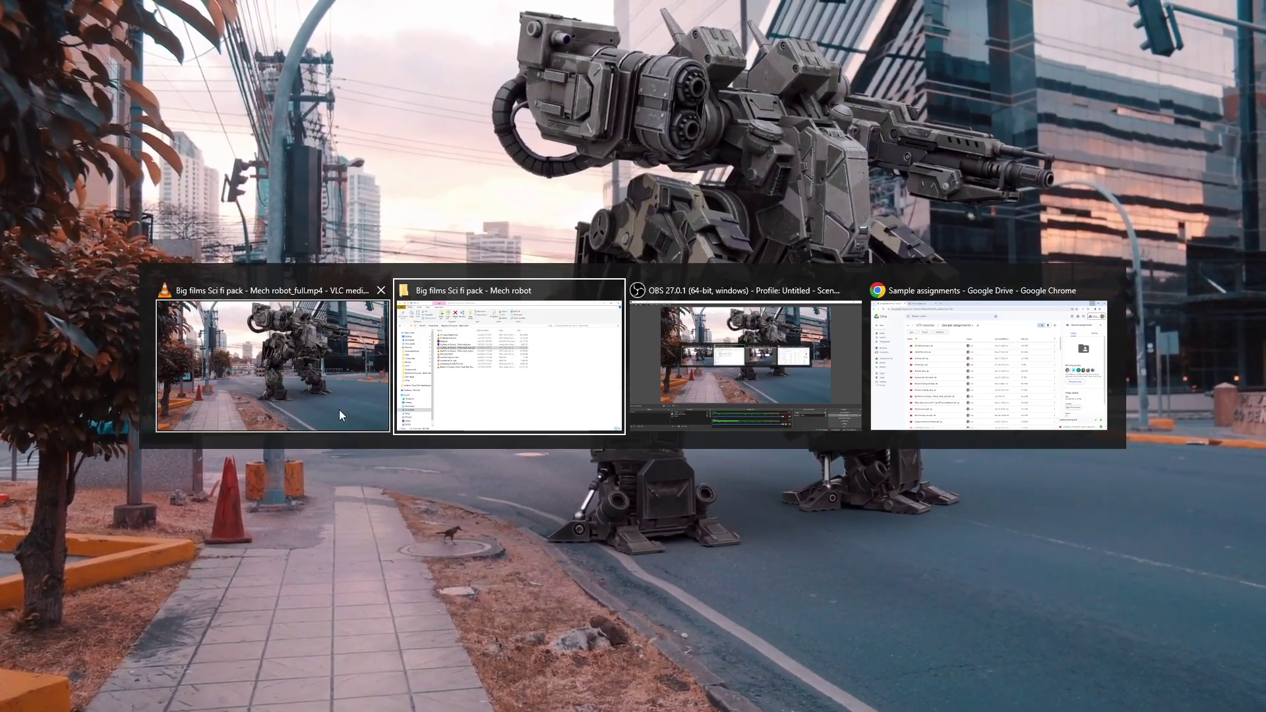